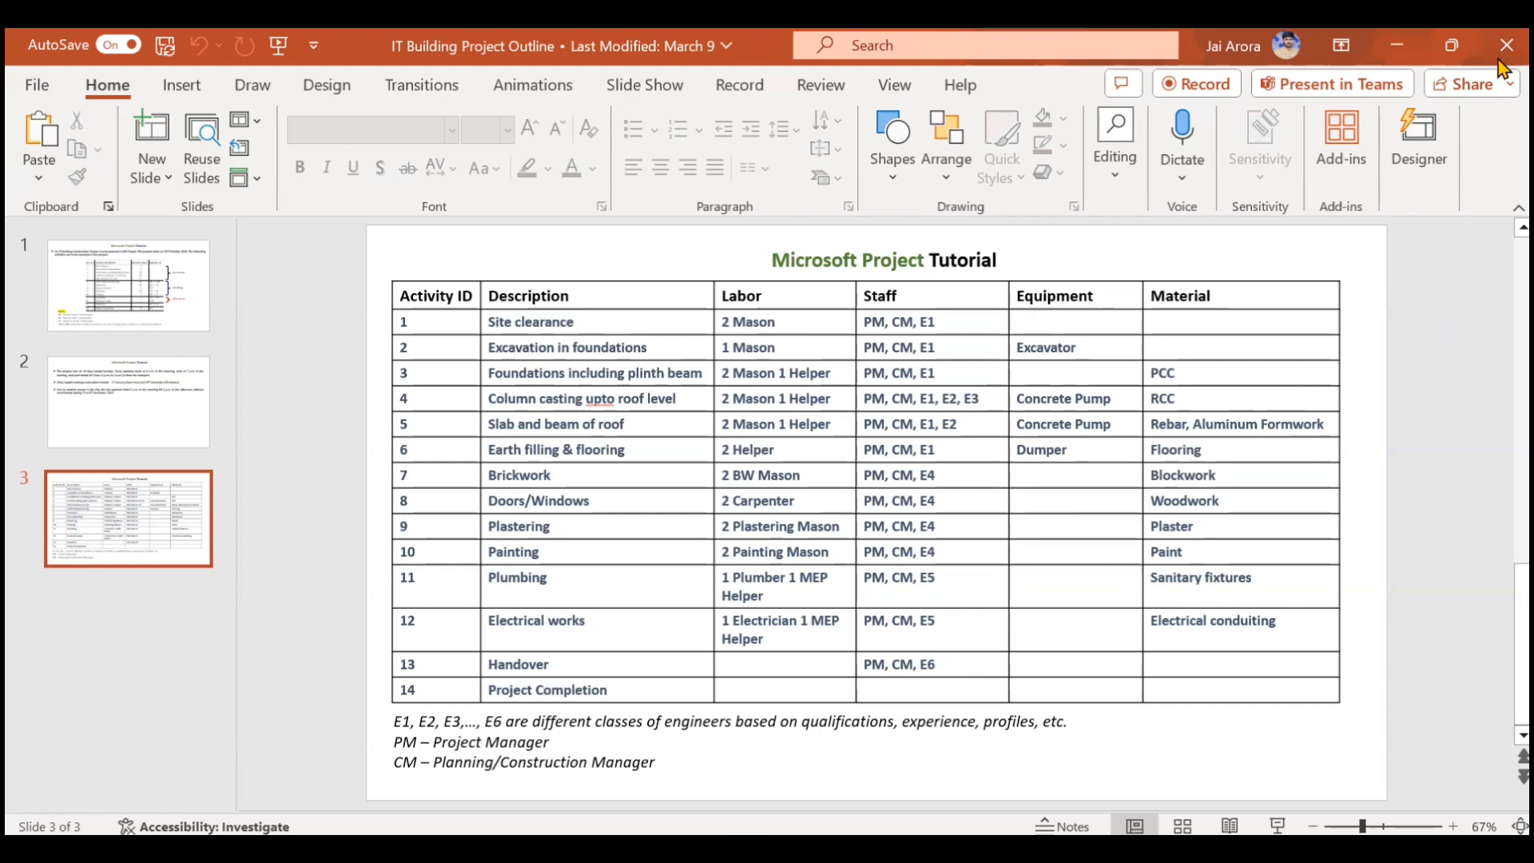
Switch to the IT Building project in Microsoft Project, review its resource sheet and return to the Gantt chart.
{"action": "left_click", "coordinate": [1396, 46]}
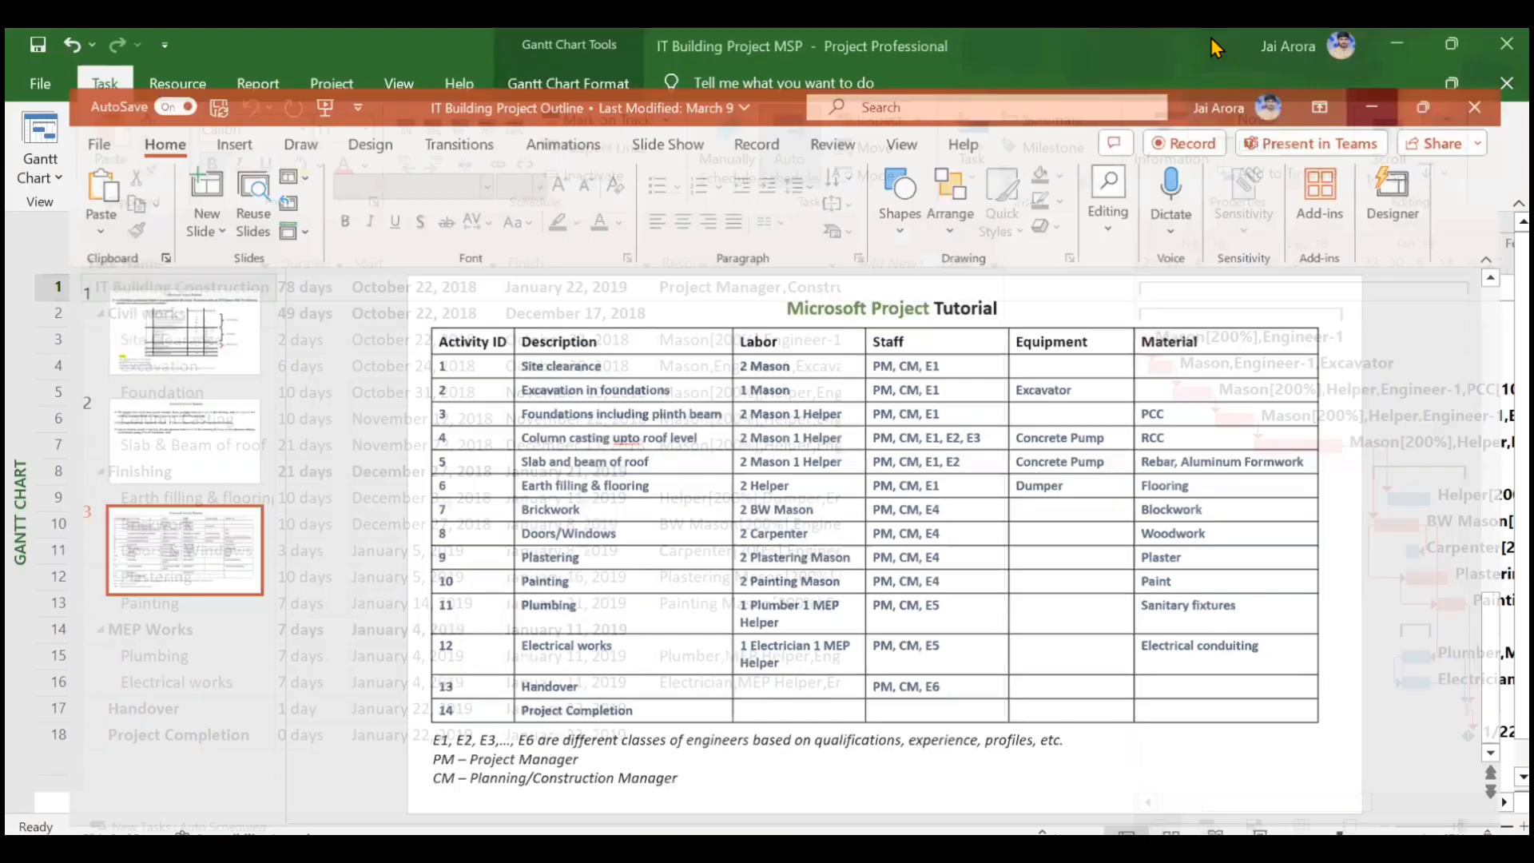
{"action": "left_click", "coordinate": [60, 179]}
{"action": "left_click", "coordinate": [44, 319]}
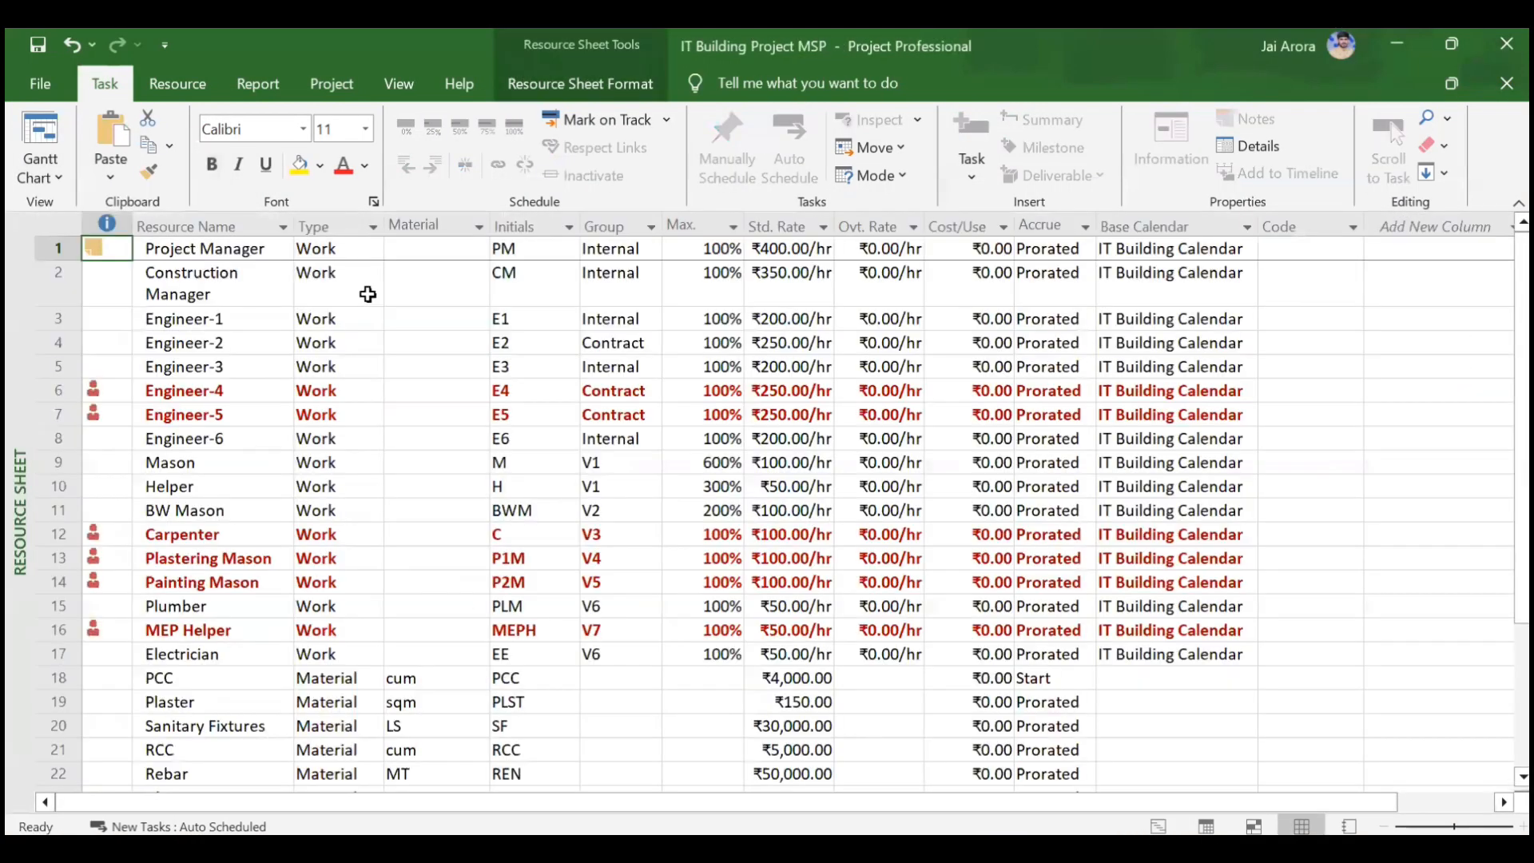
{"action": "scroll", "coordinate": [343, 400], "scroll_direction": "down", "scroll_amount": 4}
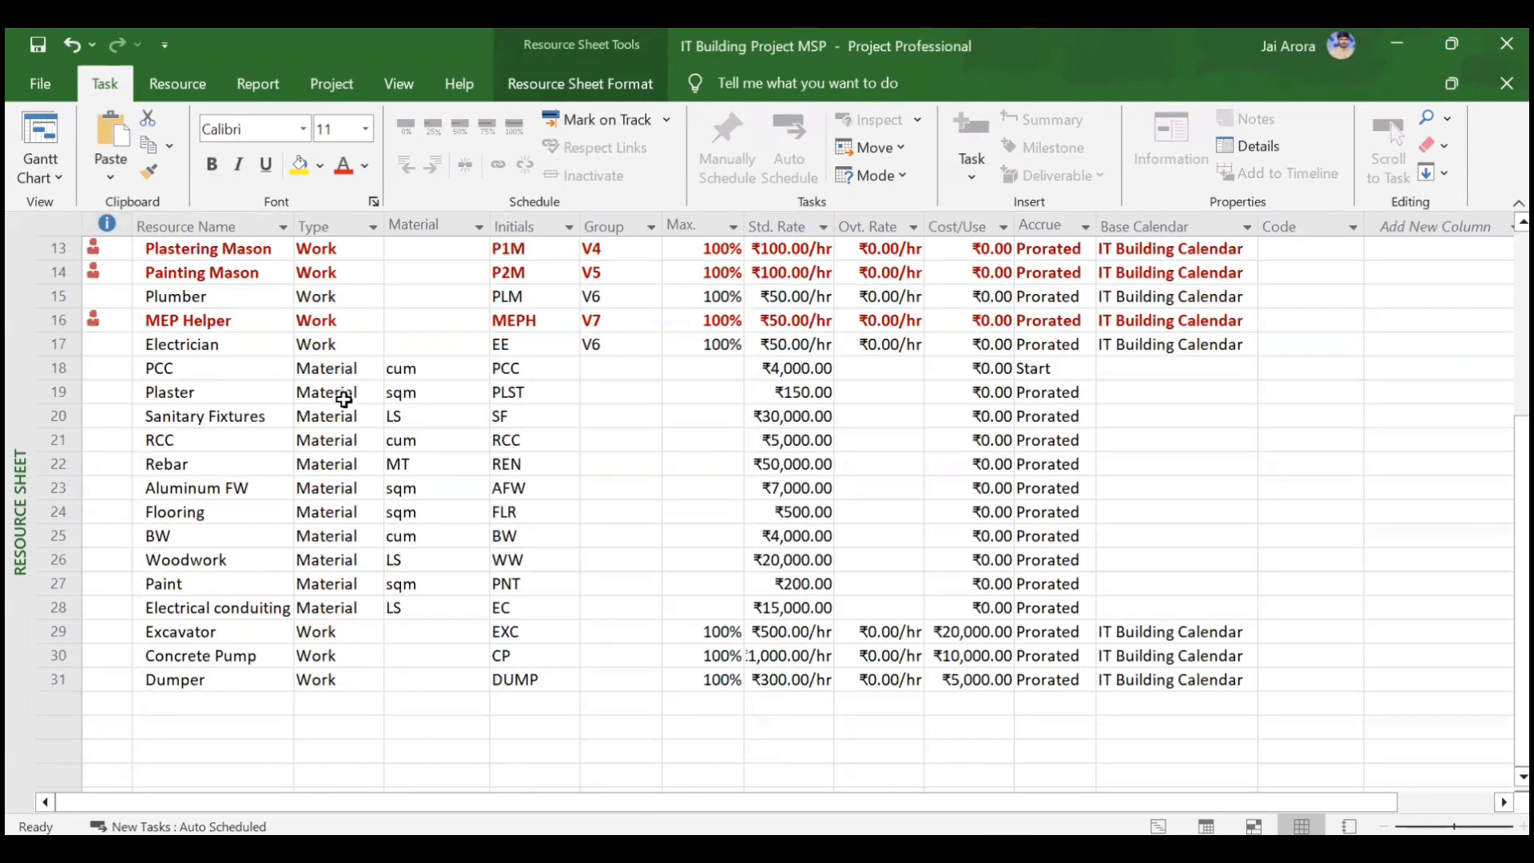
{"action": "scroll", "coordinate": [343, 399], "scroll_direction": "up", "scroll_amount": 4}
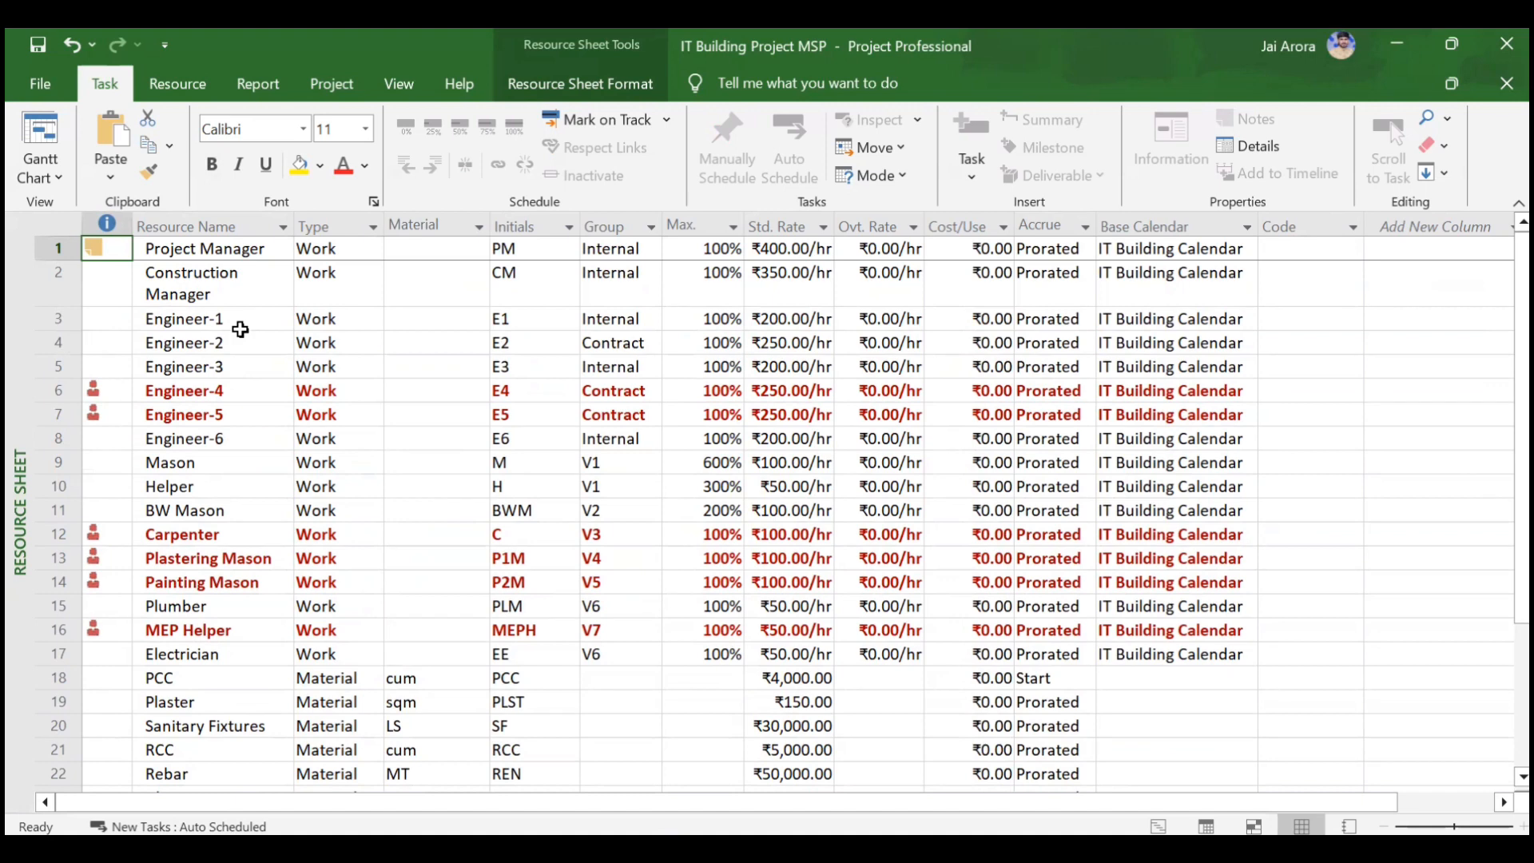
{"action": "left_click", "coordinate": [46, 146]}
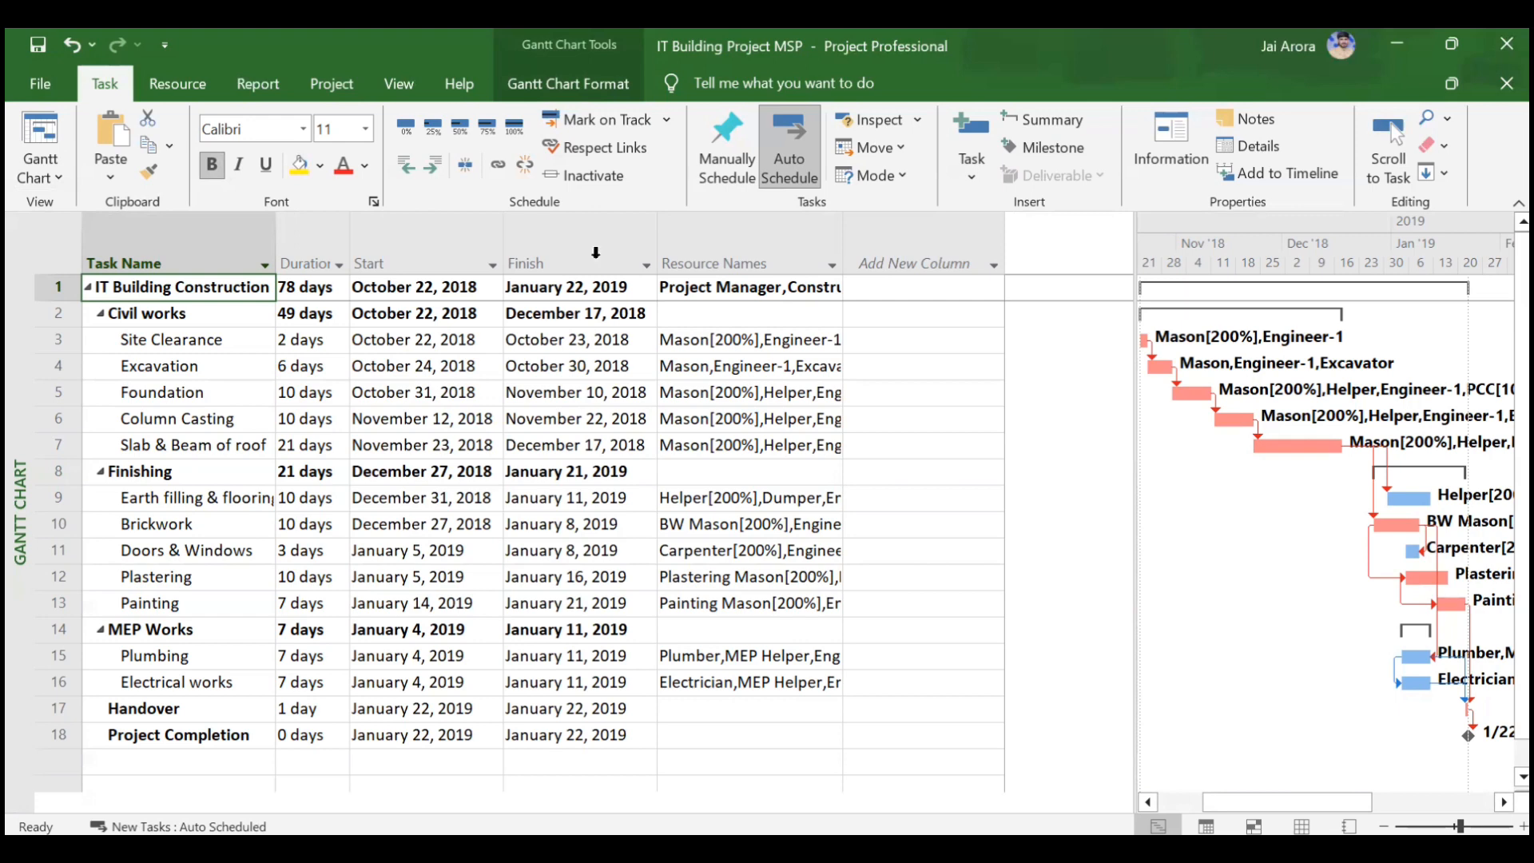
Set the project baseline, using the default Baseline for the entire project.
{"action": "left_click", "coordinate": [326, 90]}
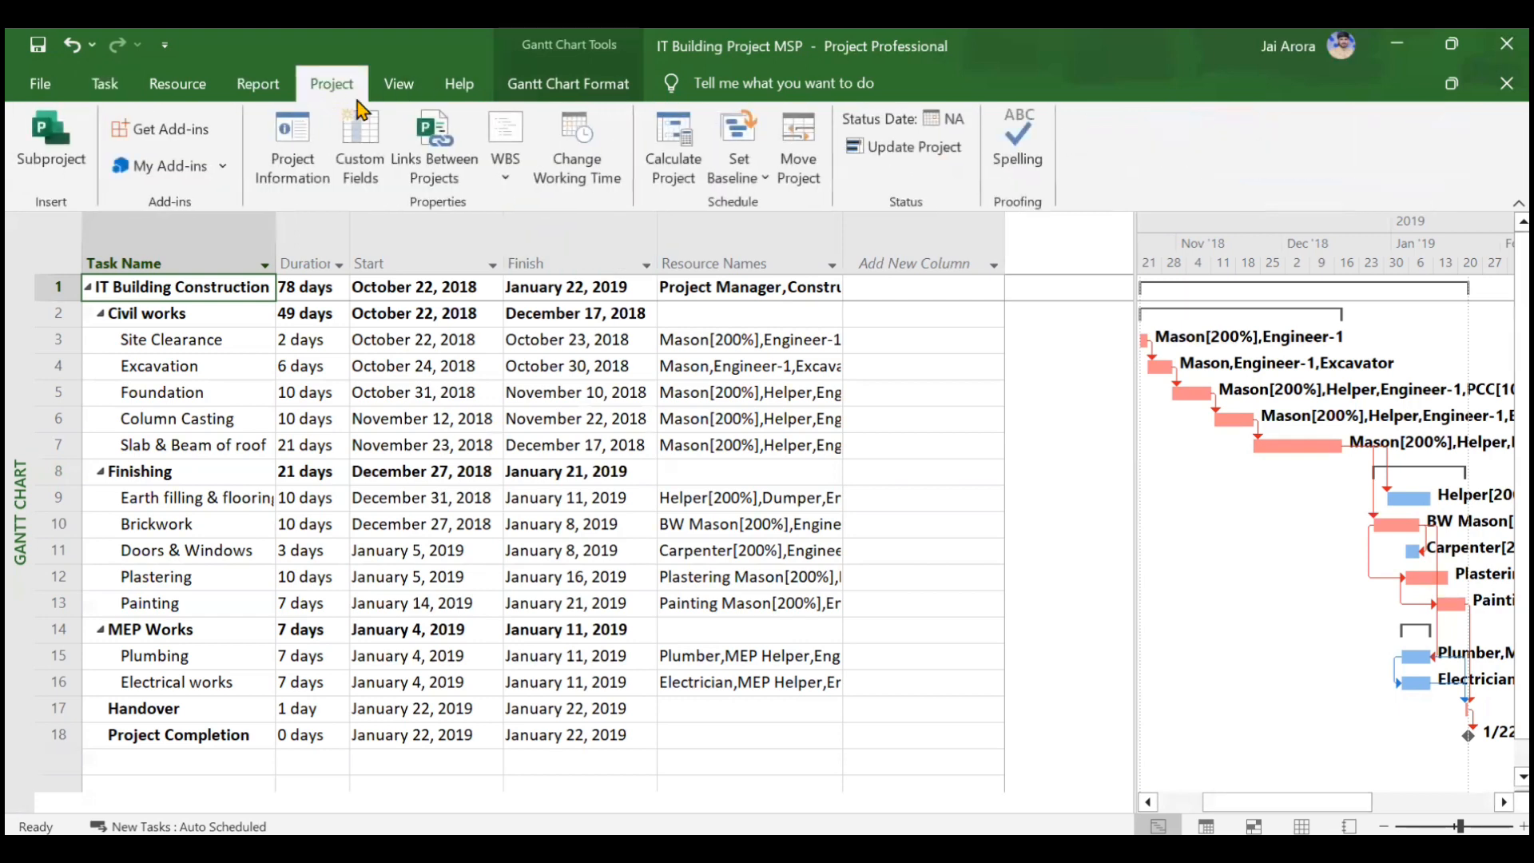
{"action": "left_click", "coordinate": [741, 163]}
{"action": "left_click", "coordinate": [773, 209]}
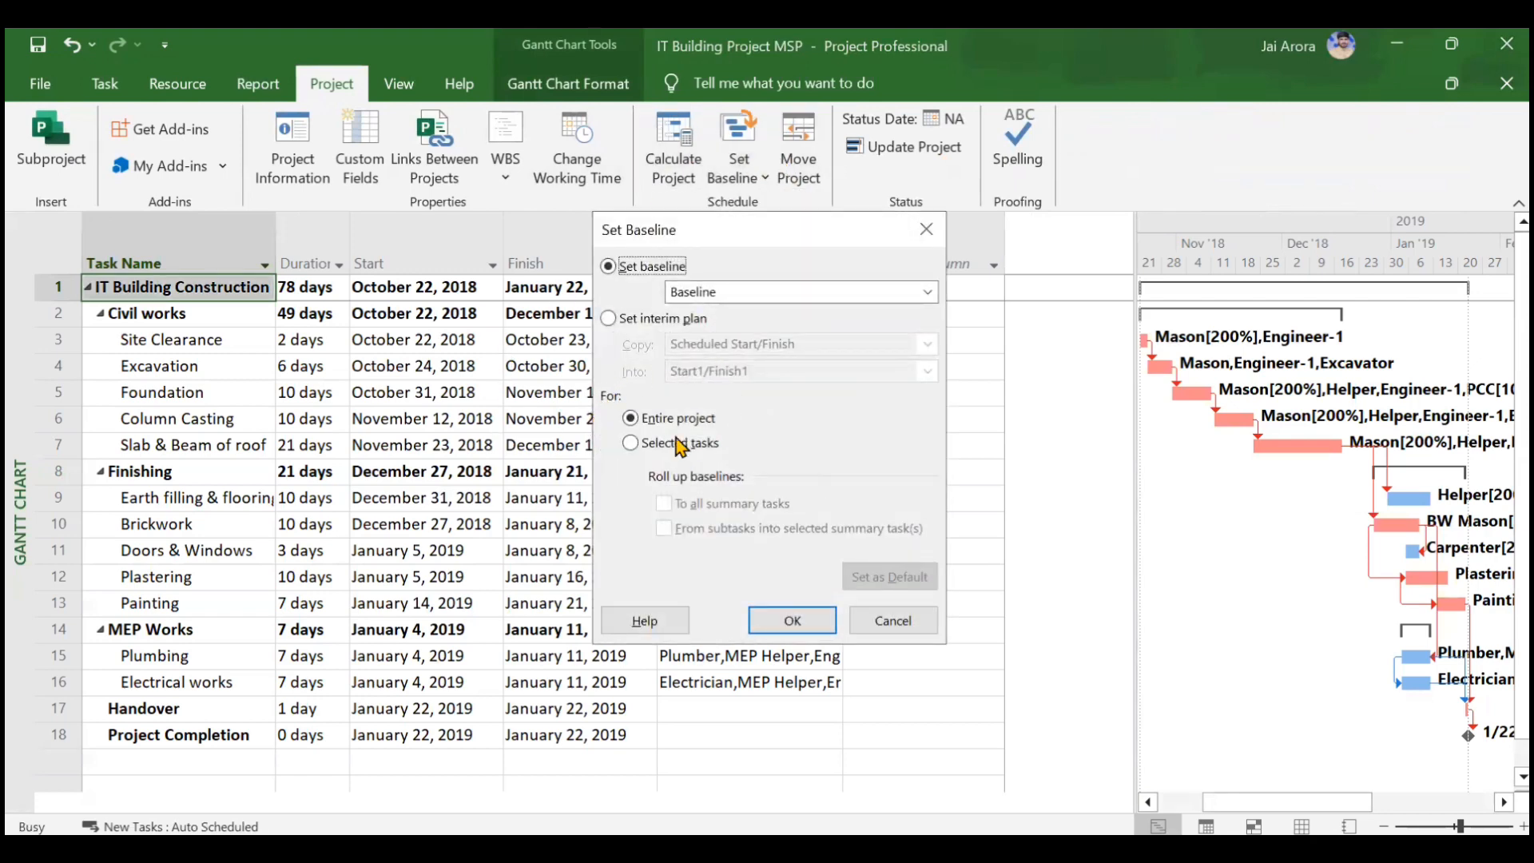
{"action": "left_click", "coordinate": [795, 619]}
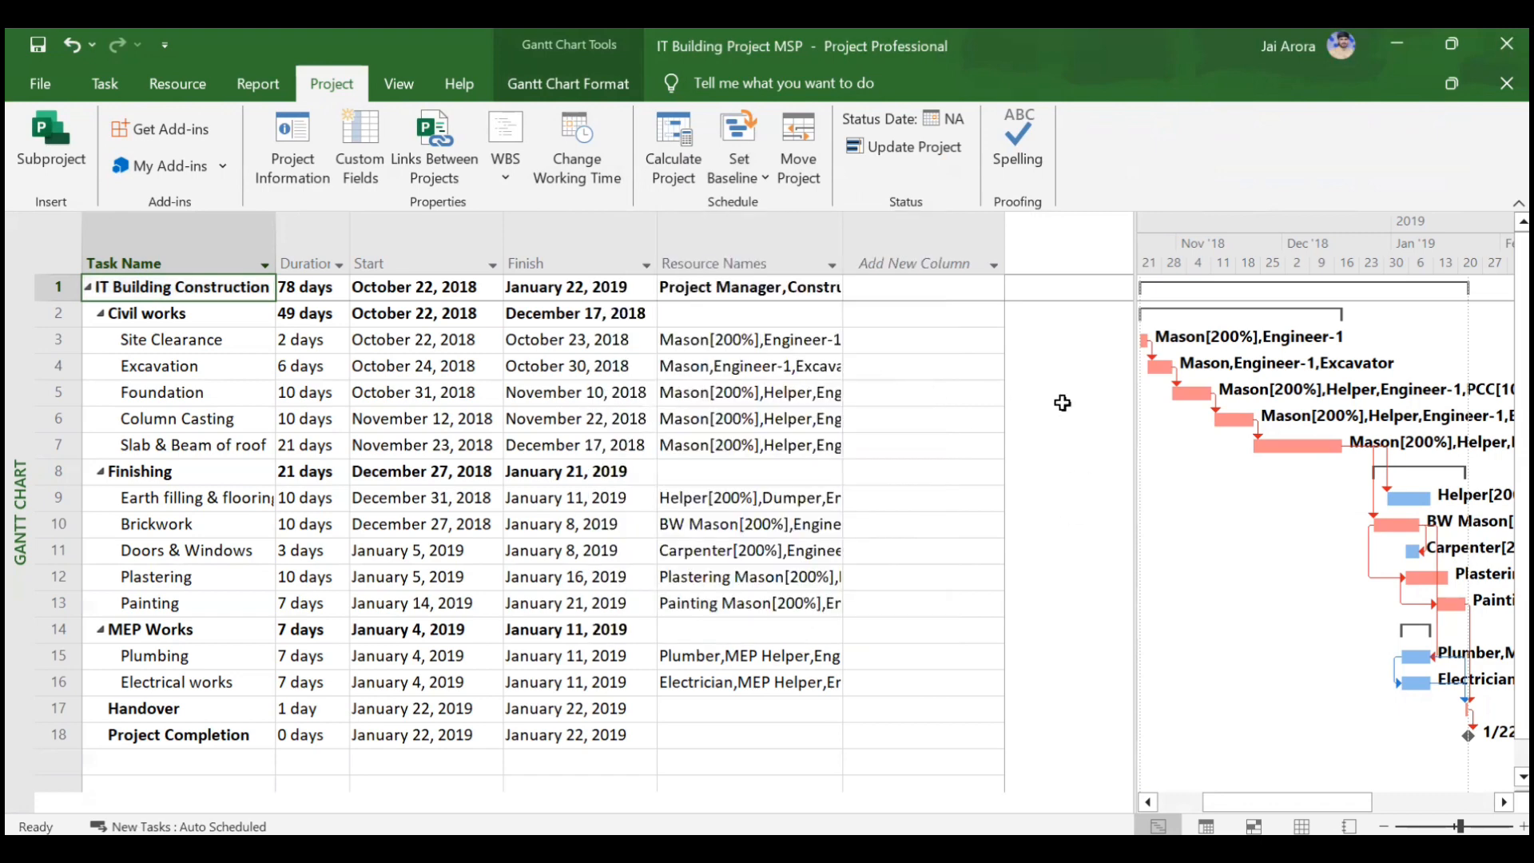
Show the bars of the saved Baseline on the Gantt chart.
{"action": "right_click", "coordinate": [1209, 472]}
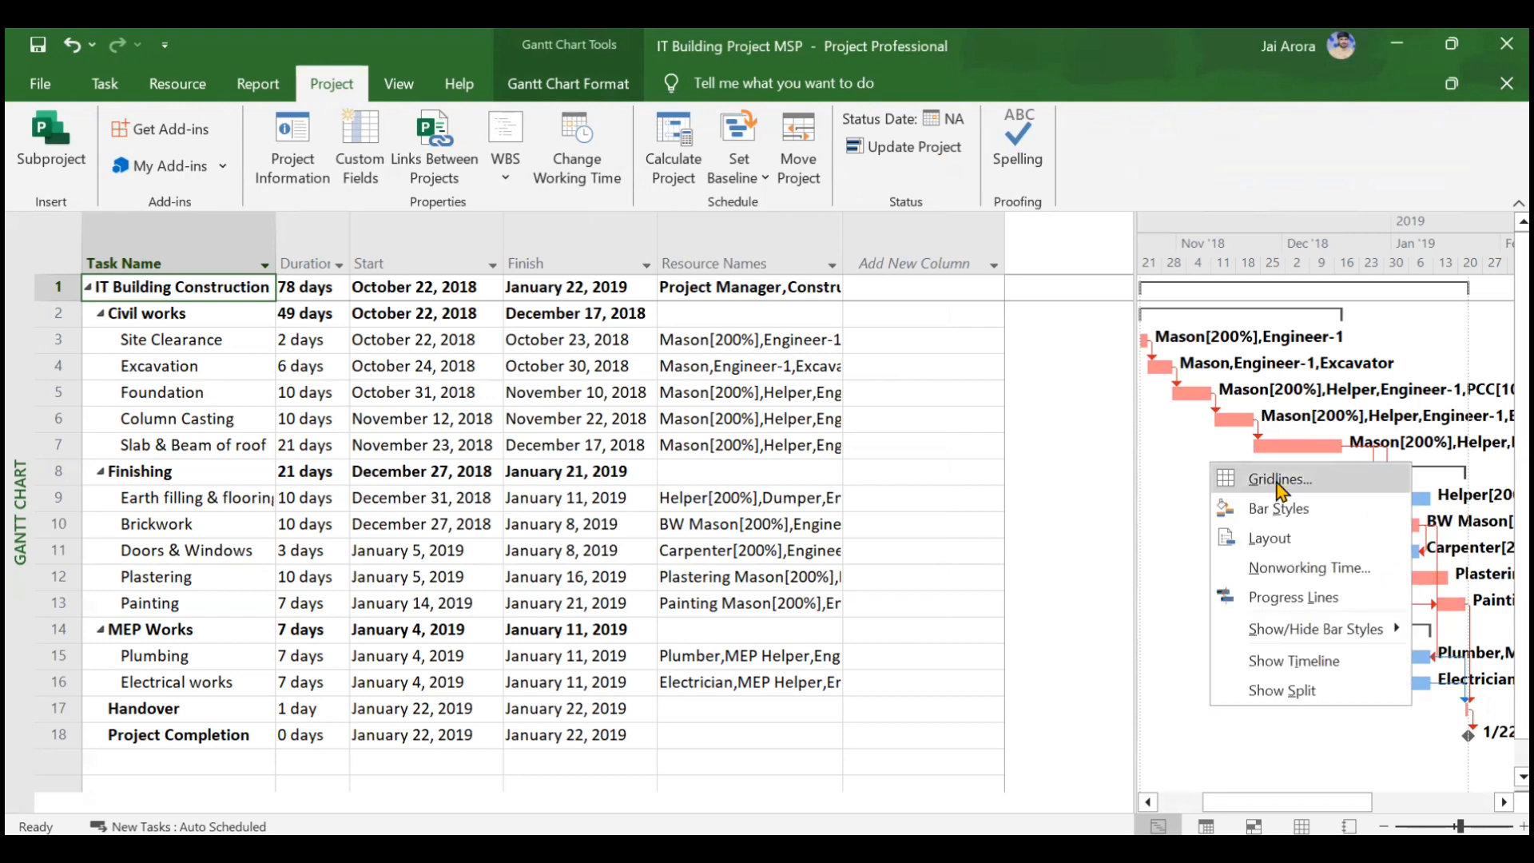
{"action": "mouse_move", "coordinate": [1278, 630]}
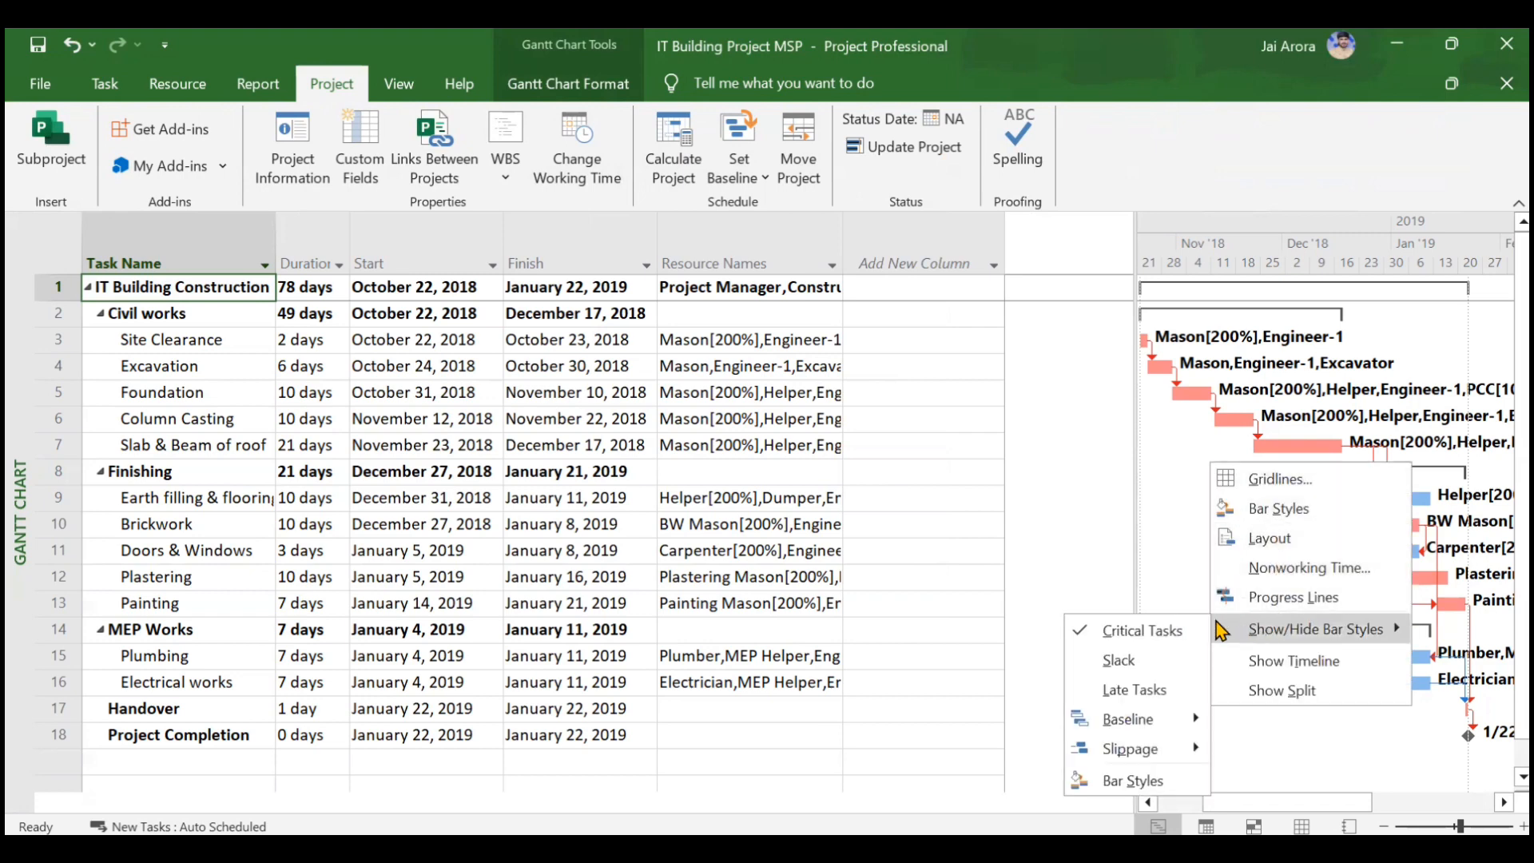
{"action": "mouse_move", "coordinate": [1116, 731]}
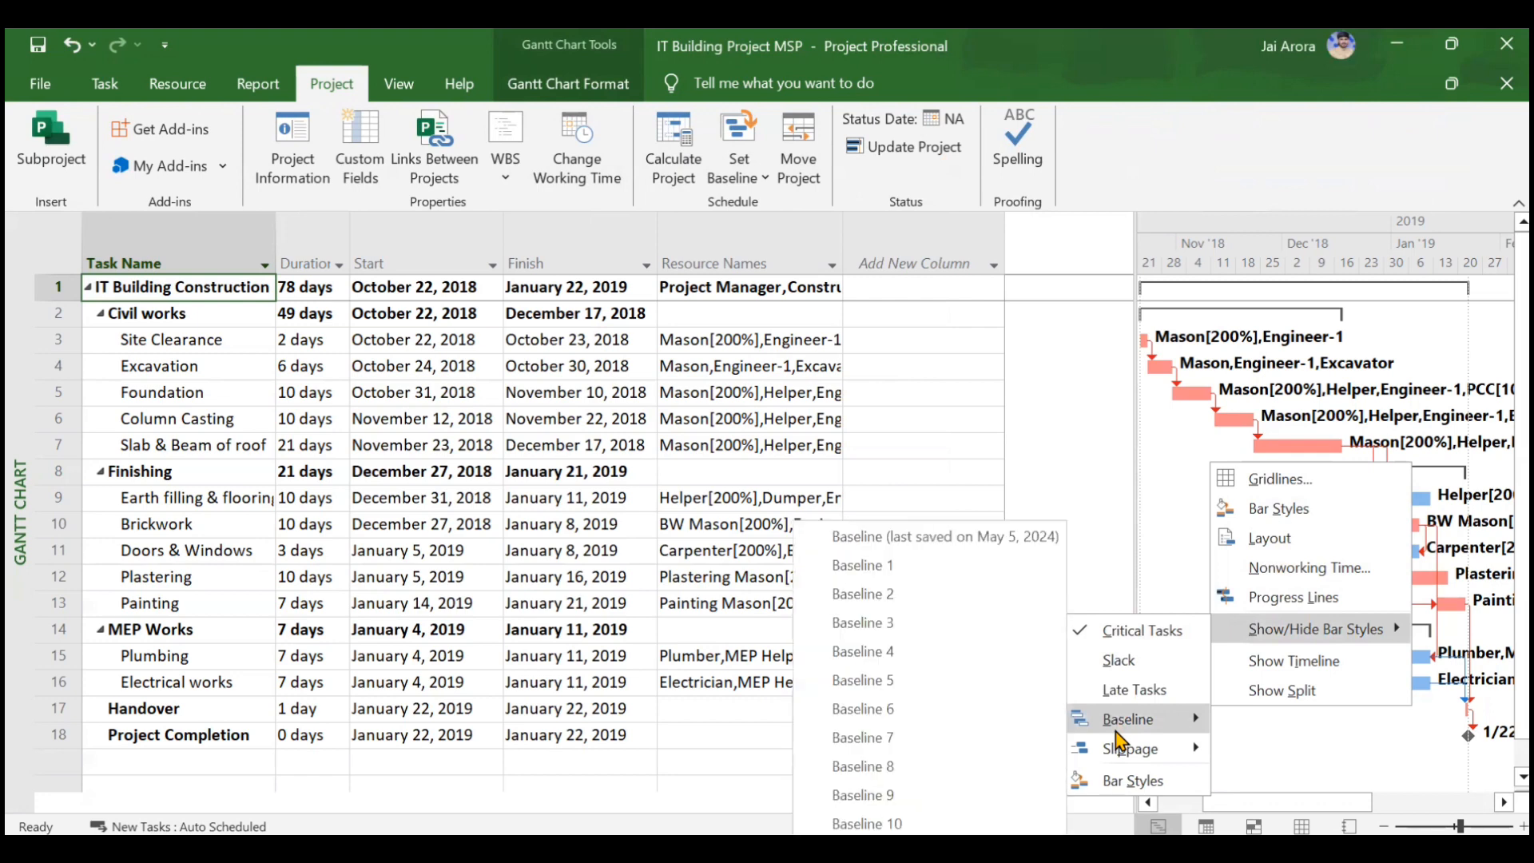
{"action": "left_click", "coordinate": [913, 538]}
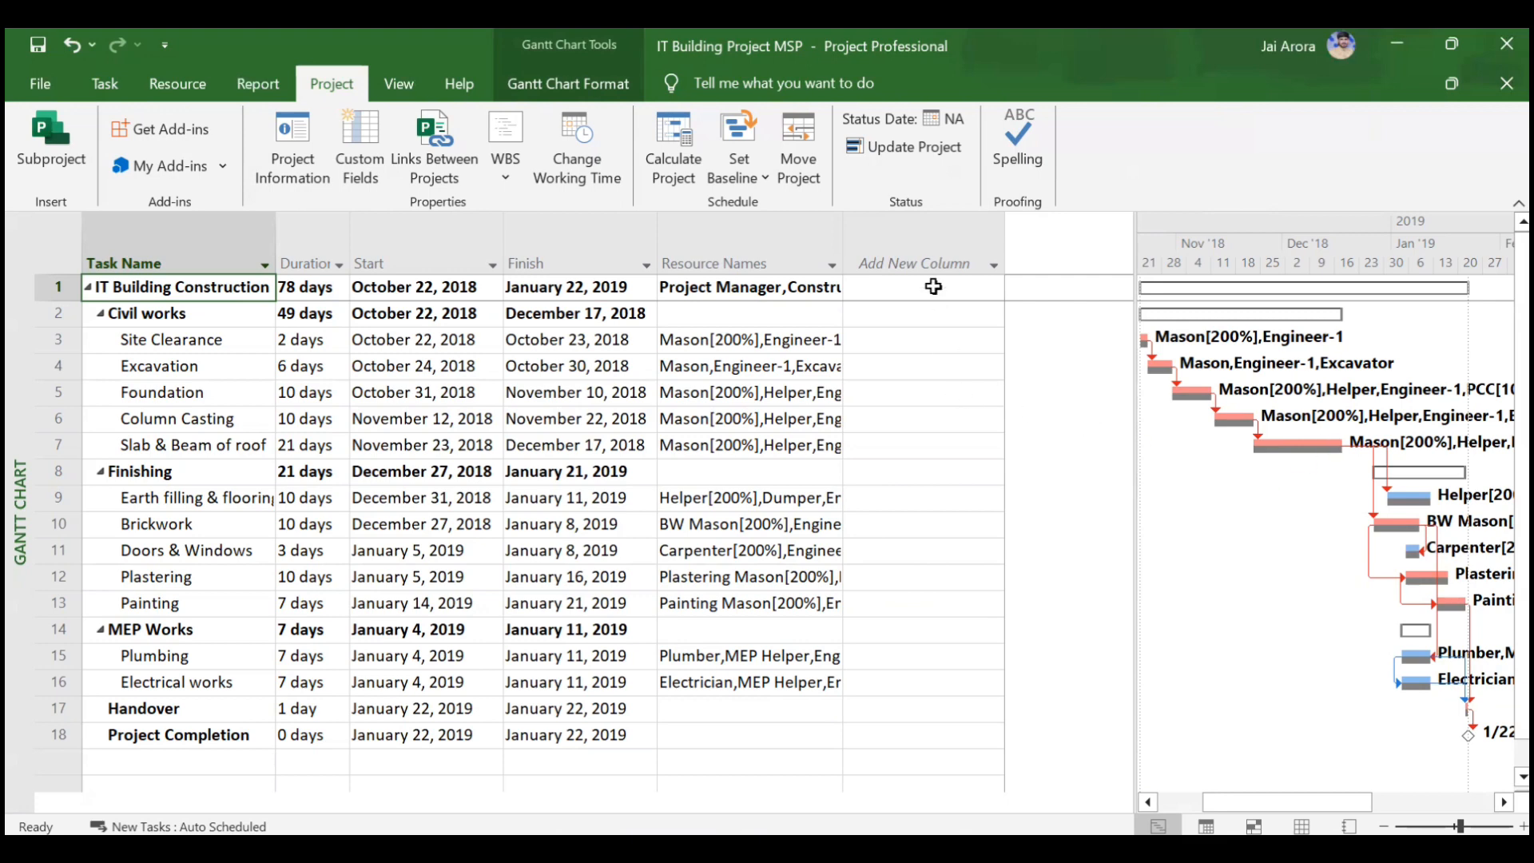
Add a Baseline Start column to the task table after Resource Names.
{"action": "left_click", "coordinate": [920, 254]}
{"action": "type", "text": "baseline Budget Cost"}
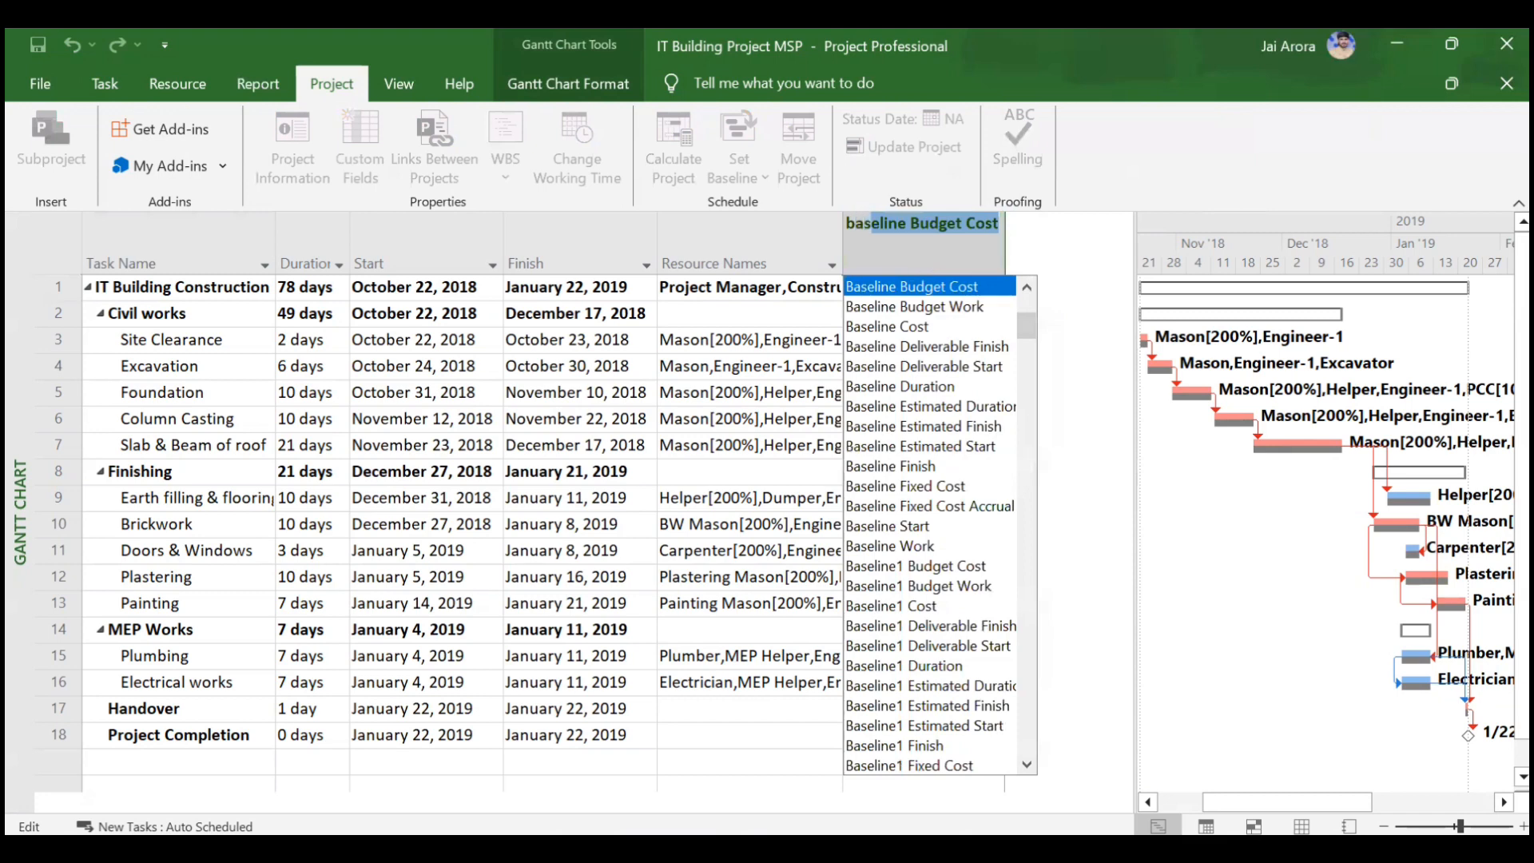
{"action": "key", "text": "Down"}
{"action": "key", "text": "Down"}
{"action": "key", "text": "Down"}
{"action": "key", "text": "Down"}
{"action": "key", "text": "Down"}
{"action": "key", "text": "Down"}
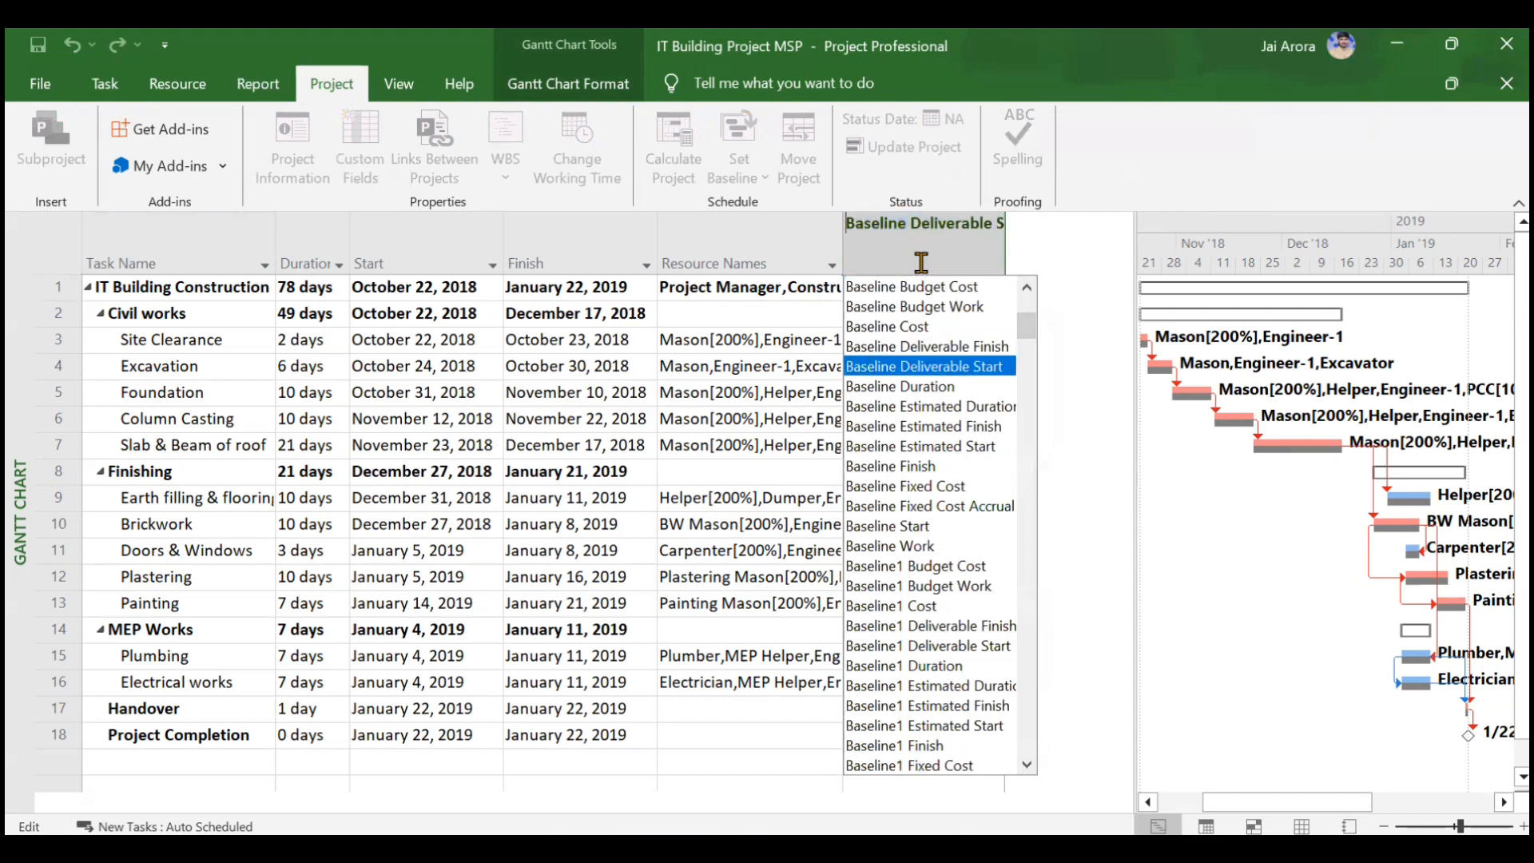
{"action": "key", "text": "Down"}
{"action": "key", "text": "Down"}
{"action": "key", "text": "Down"}
{"action": "key", "text": "Down"}
{"action": "key", "text": "Down"}
{"action": "key", "text": "Down"}
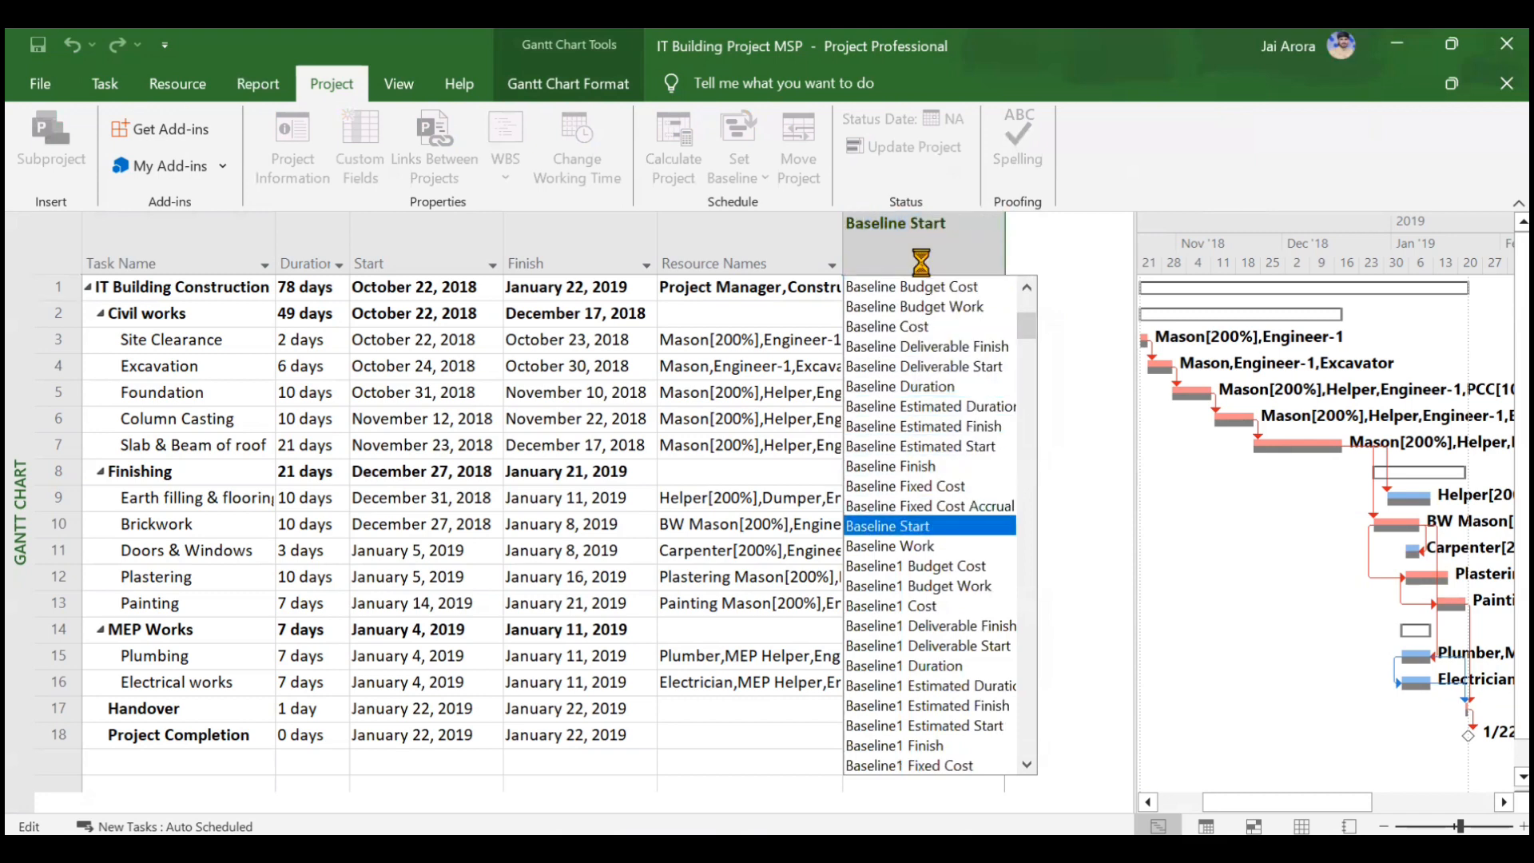
{"action": "key", "text": "Return"}
Add a Baseline Finish column to the task table after Baseline Start.
{"action": "left_click", "coordinate": [1074, 262]}
{"action": "type", "text": "baseline Budget Cost"}
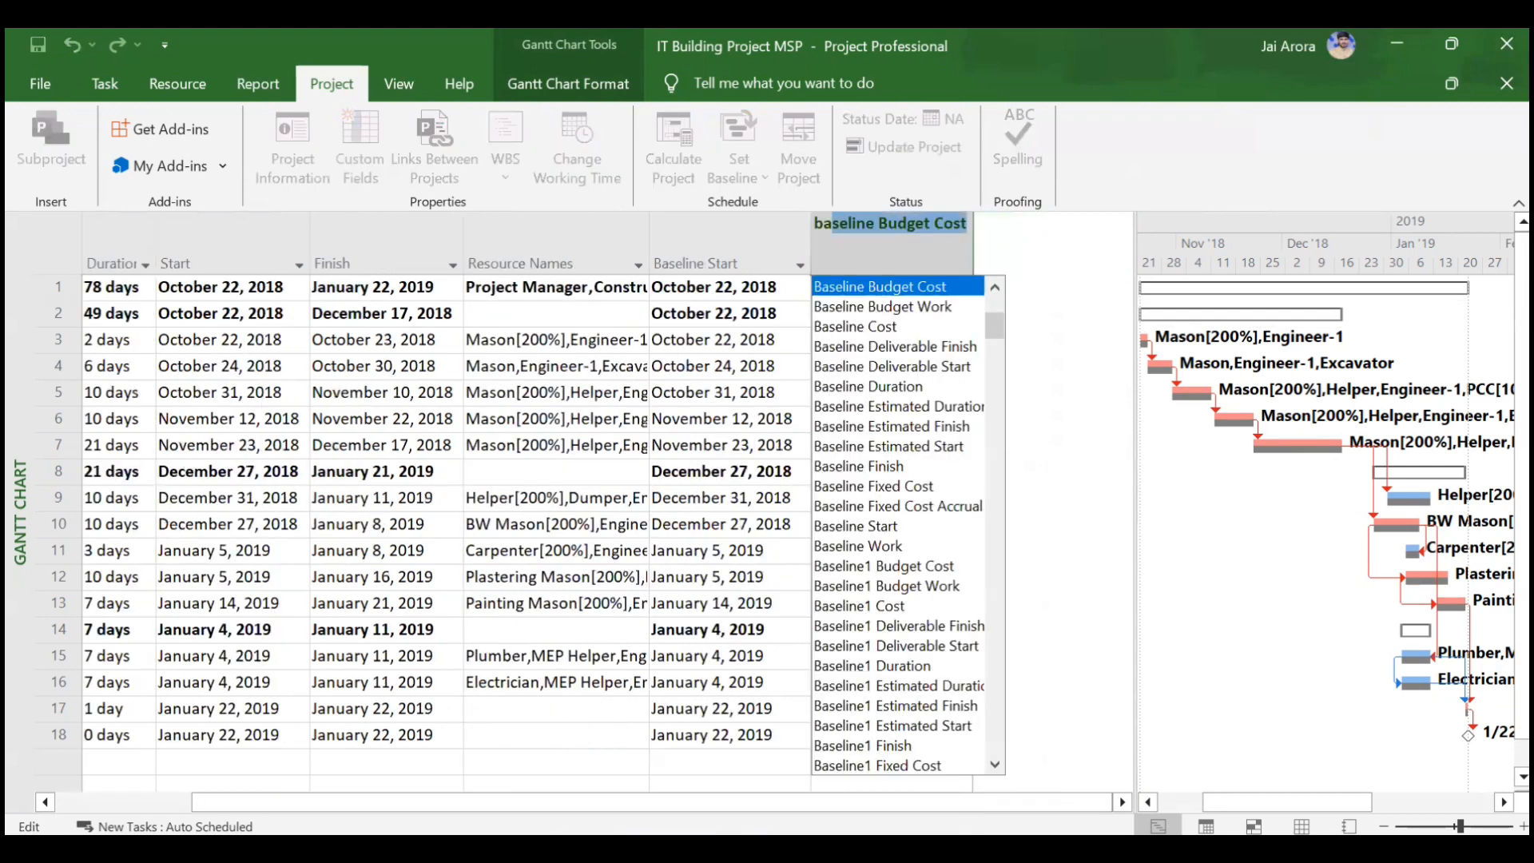
{"action": "key", "text": "Down"}
{"action": "key", "text": "Down"}
{"action": "key", "text": "Down"}
{"action": "key", "text": "Down"}
{"action": "key", "text": "Down"}
{"action": "key", "text": "Down"}
{"action": "key", "text": "Down"}
{"action": "key", "text": "Down"}
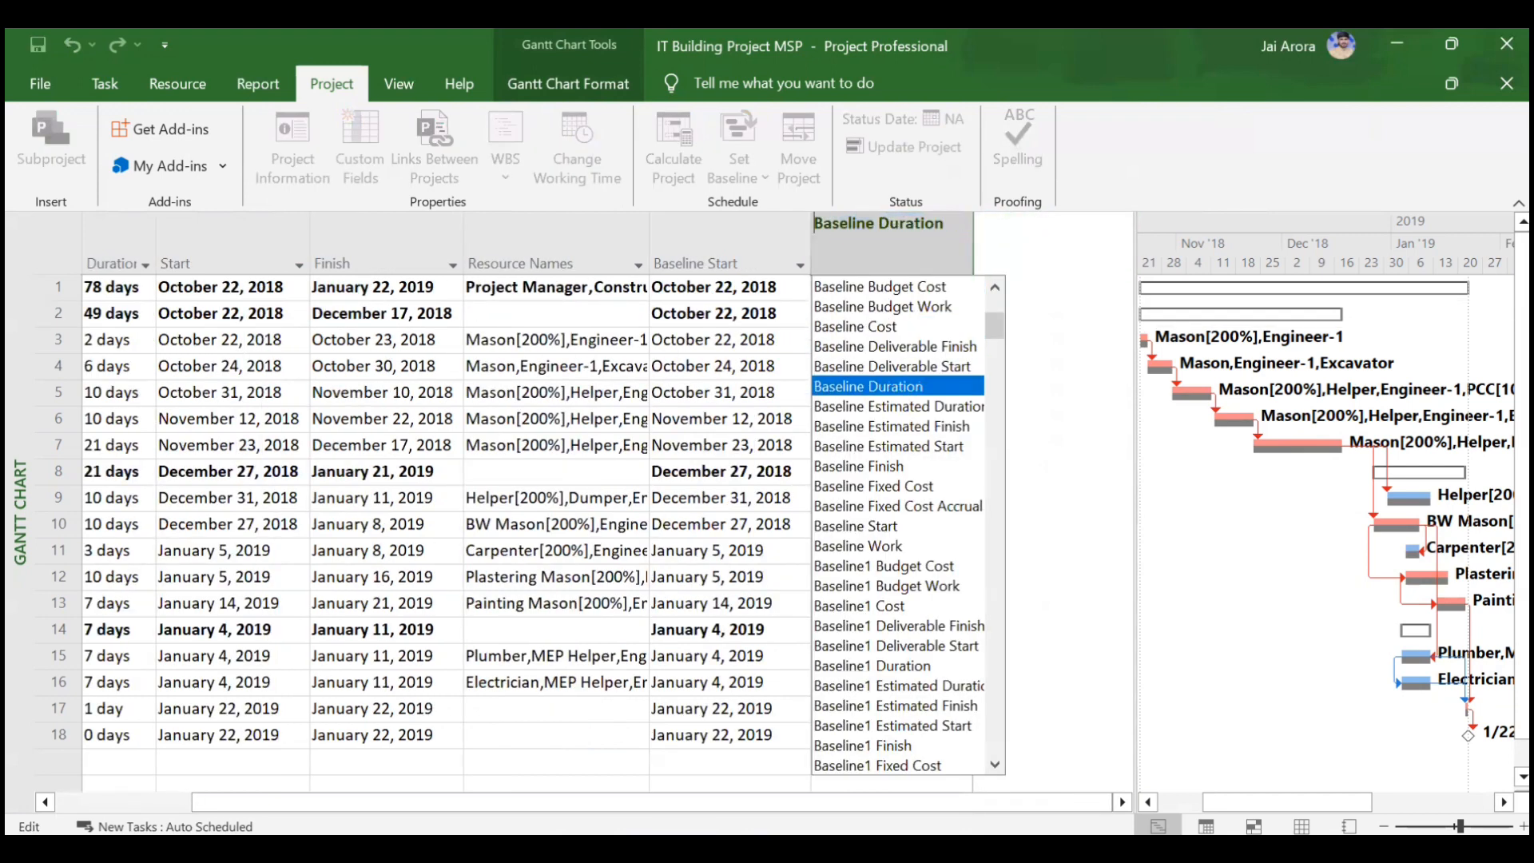
{"action": "key", "text": "Down"}
{"action": "key", "text": "Return"}
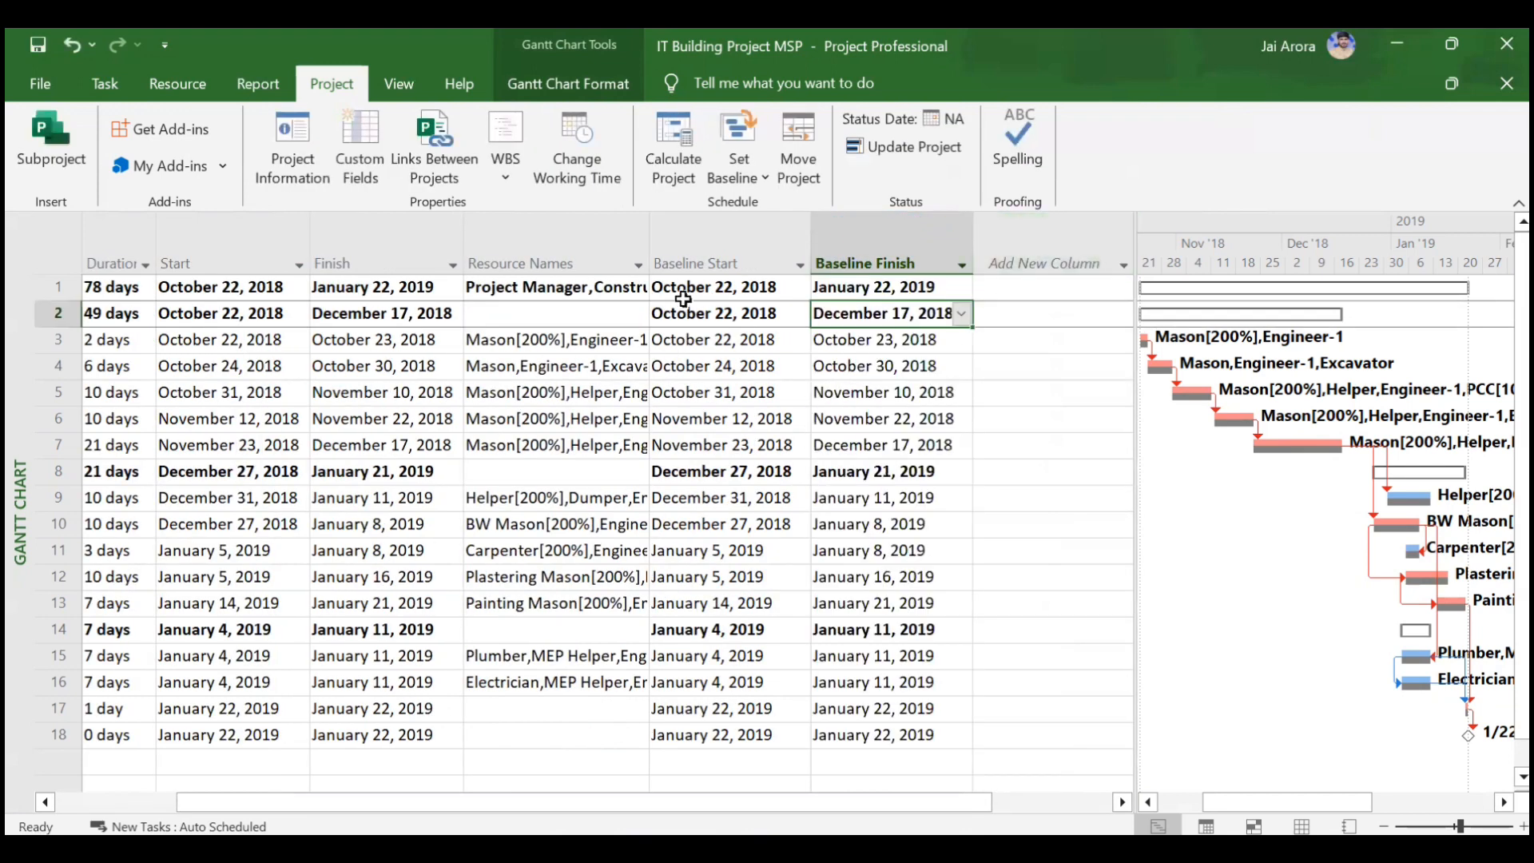
Compare the scheduled start and finish dates of the tasks with their baseline start and finish dates.
{"action": "scroll", "coordinate": [257, 441], "scroll_direction": "left", "scroll_amount": 3}
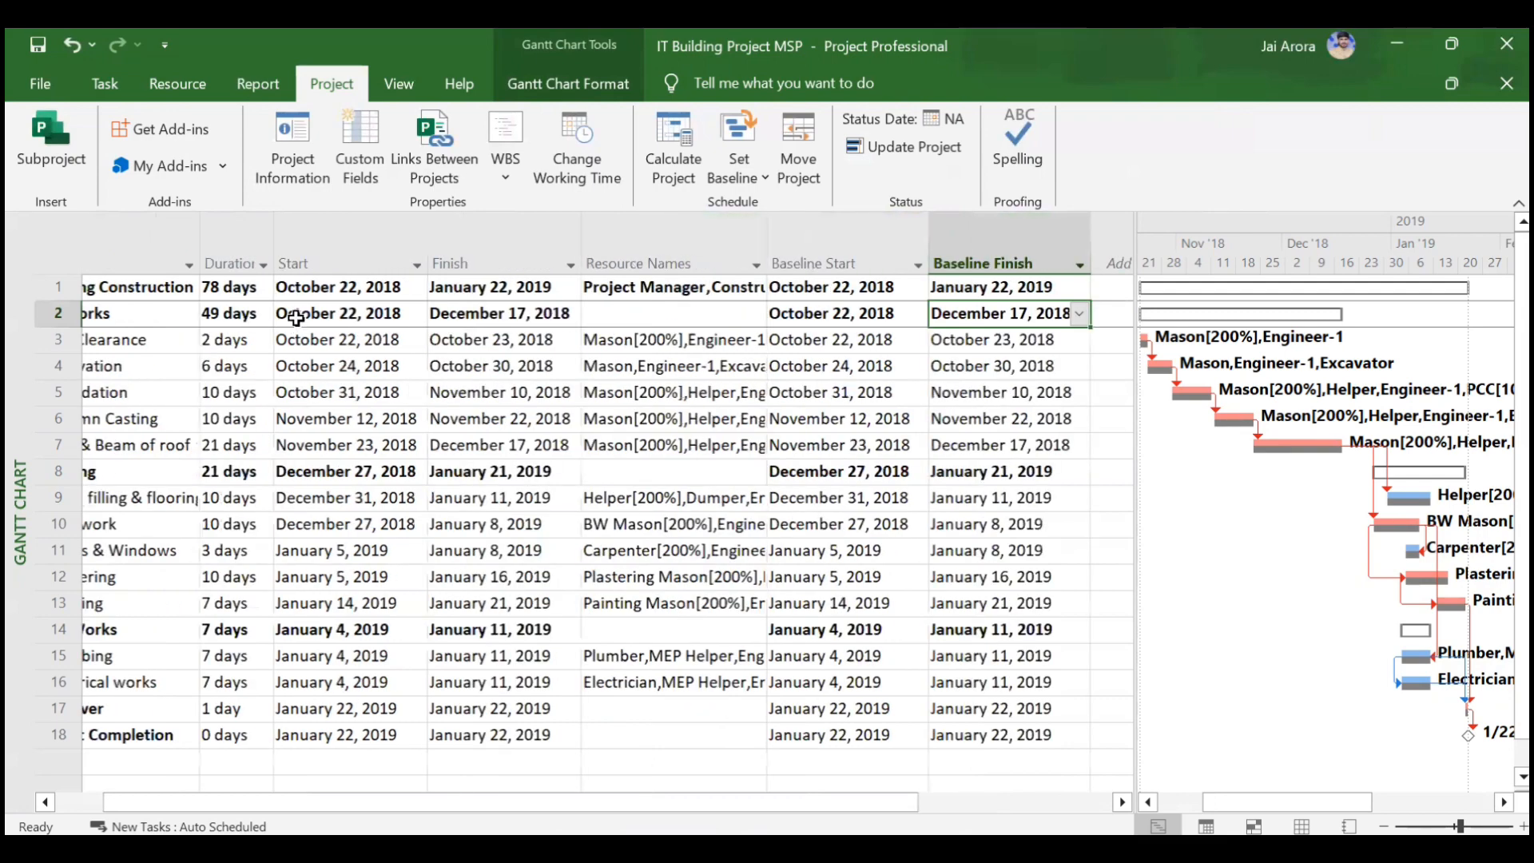
{"action": "scroll", "coordinate": [564, 583], "scroll_direction": "right", "scroll_amount": 3}
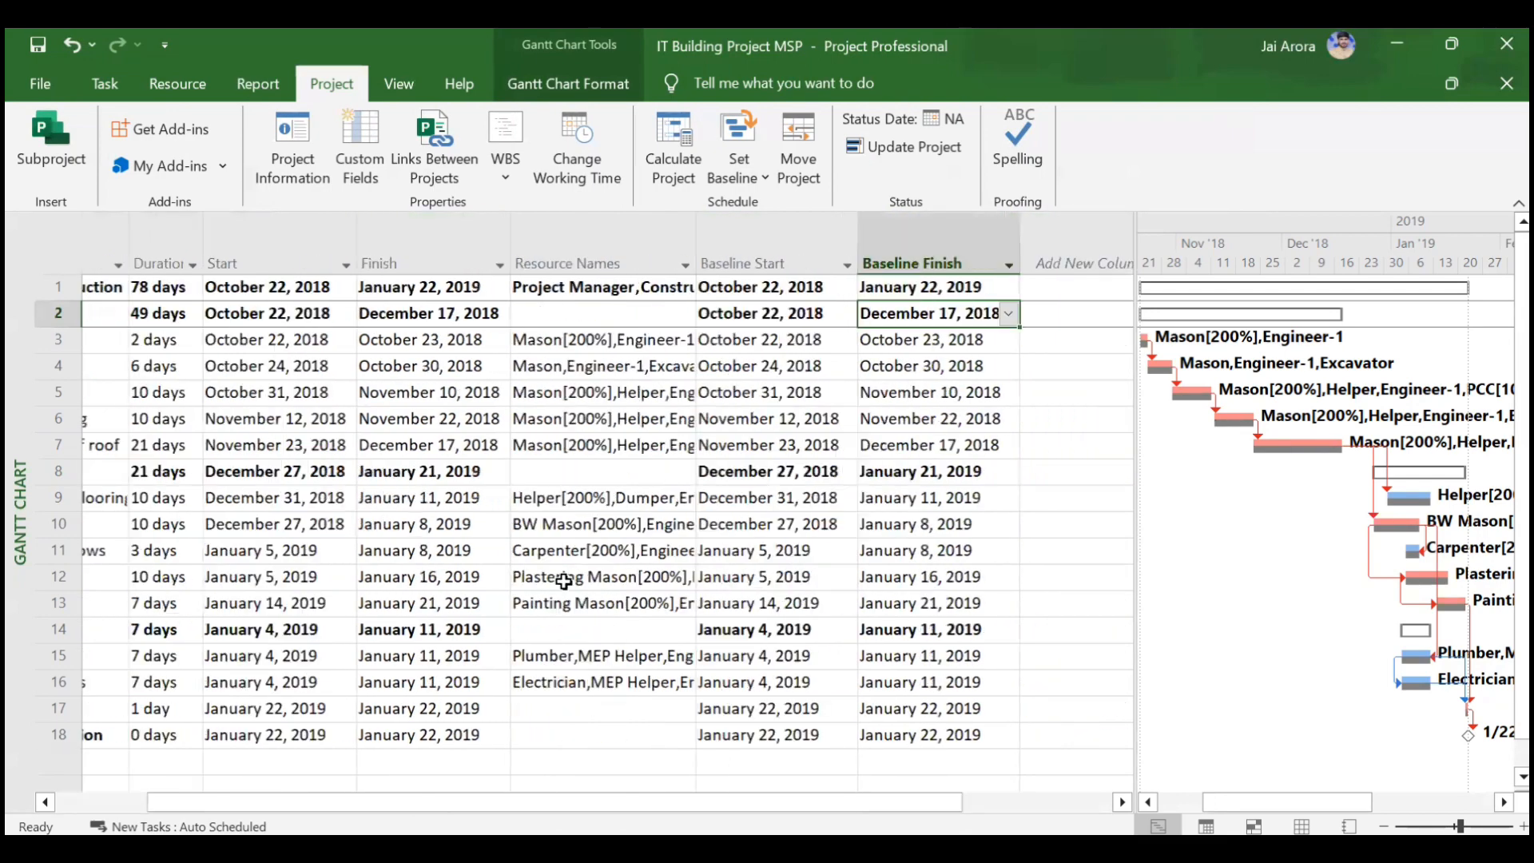
{"action": "scroll", "coordinate": [628, 285], "scroll_direction": "right", "scroll_amount": 3}
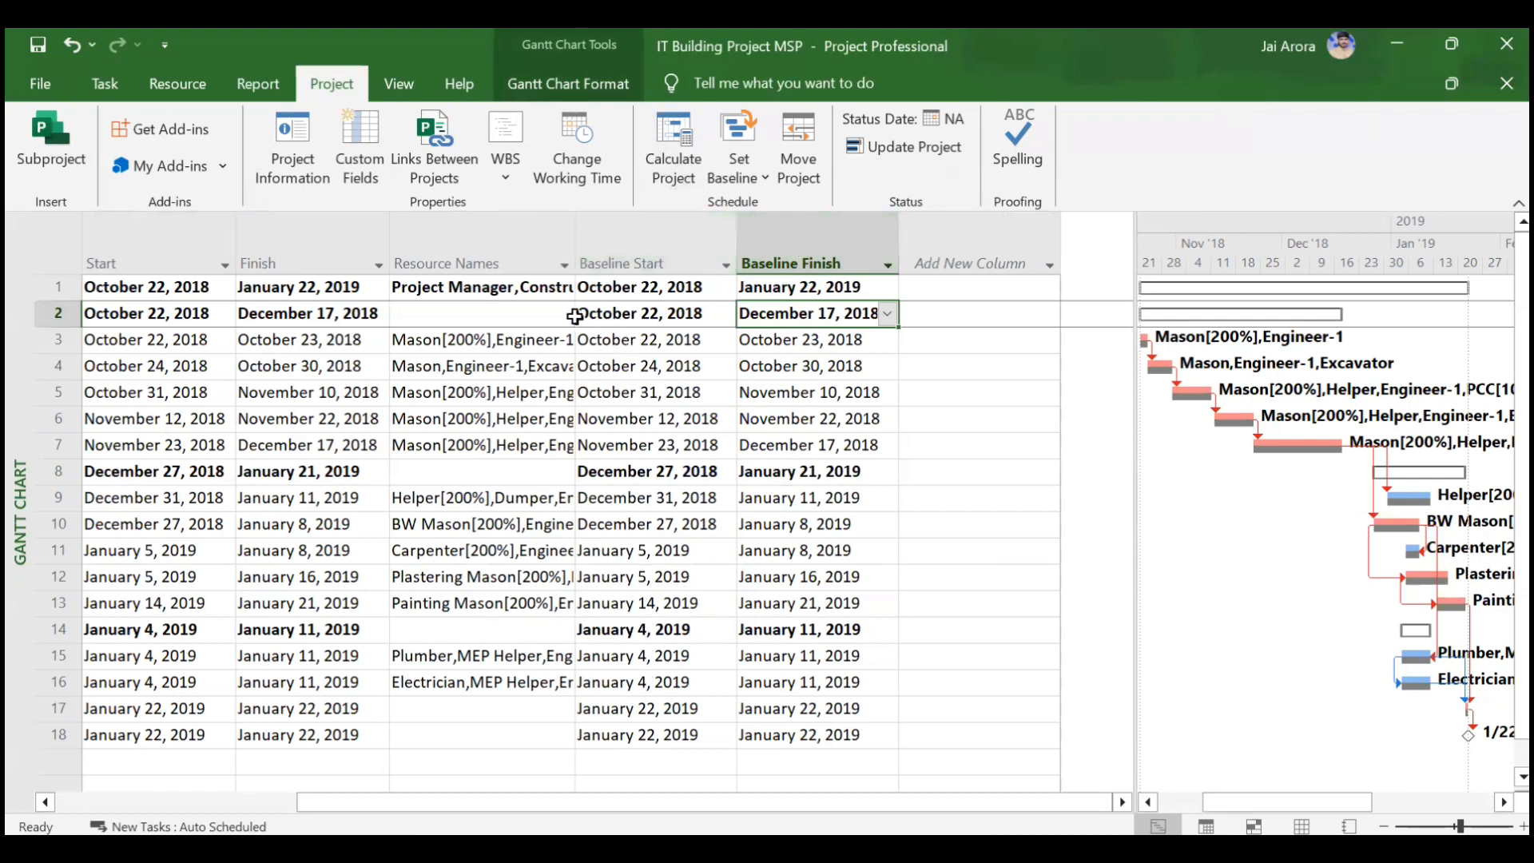
{"action": "scroll", "coordinate": [568, 345], "scroll_direction": "left", "scroll_amount": 5}
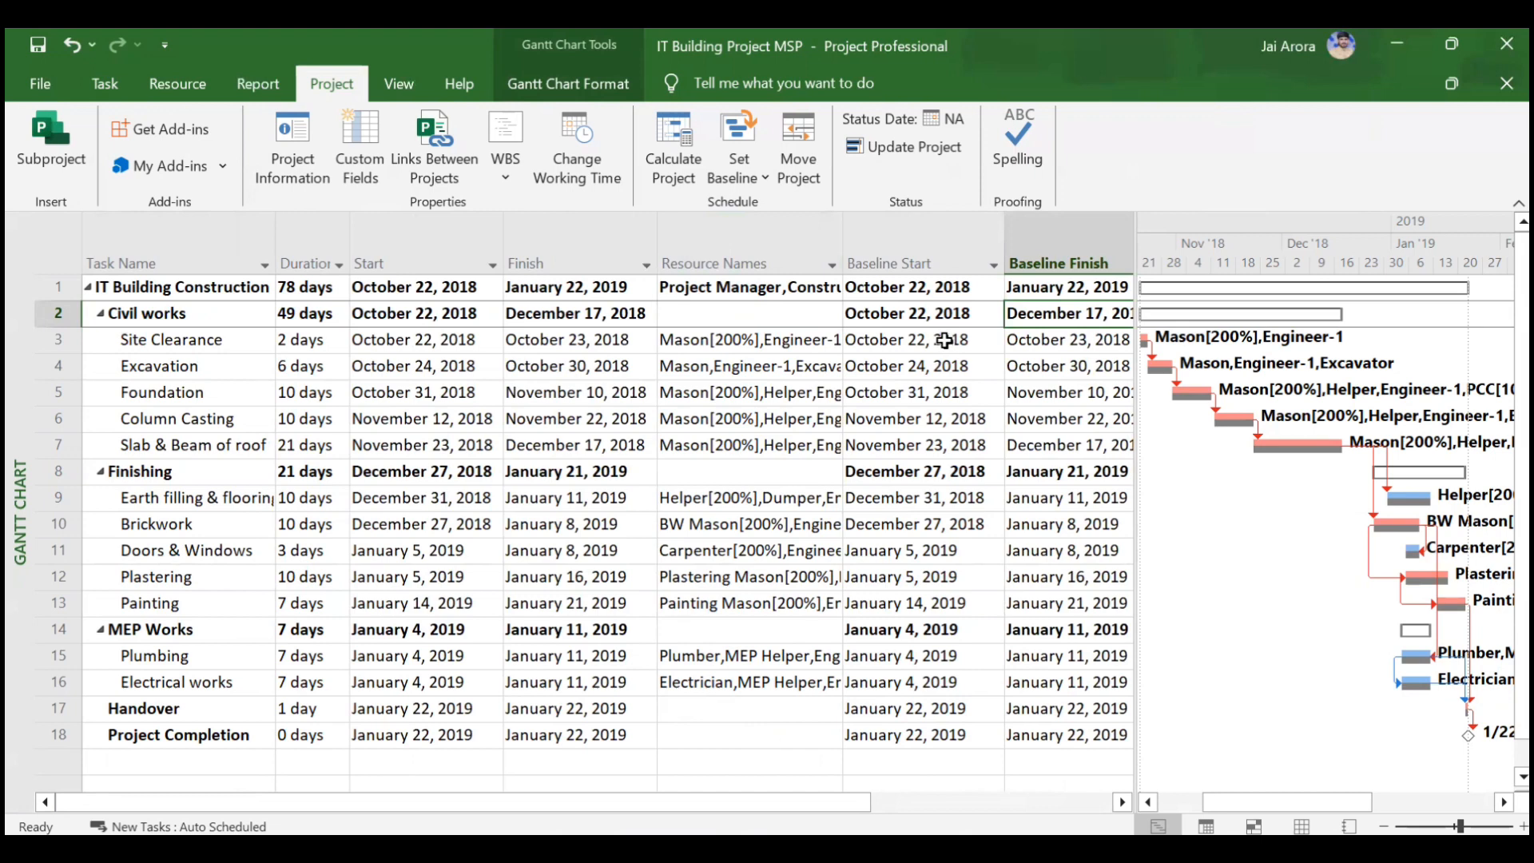
{"action": "scroll", "coordinate": [945, 340], "scroll_direction": "right", "scroll_amount": 5}
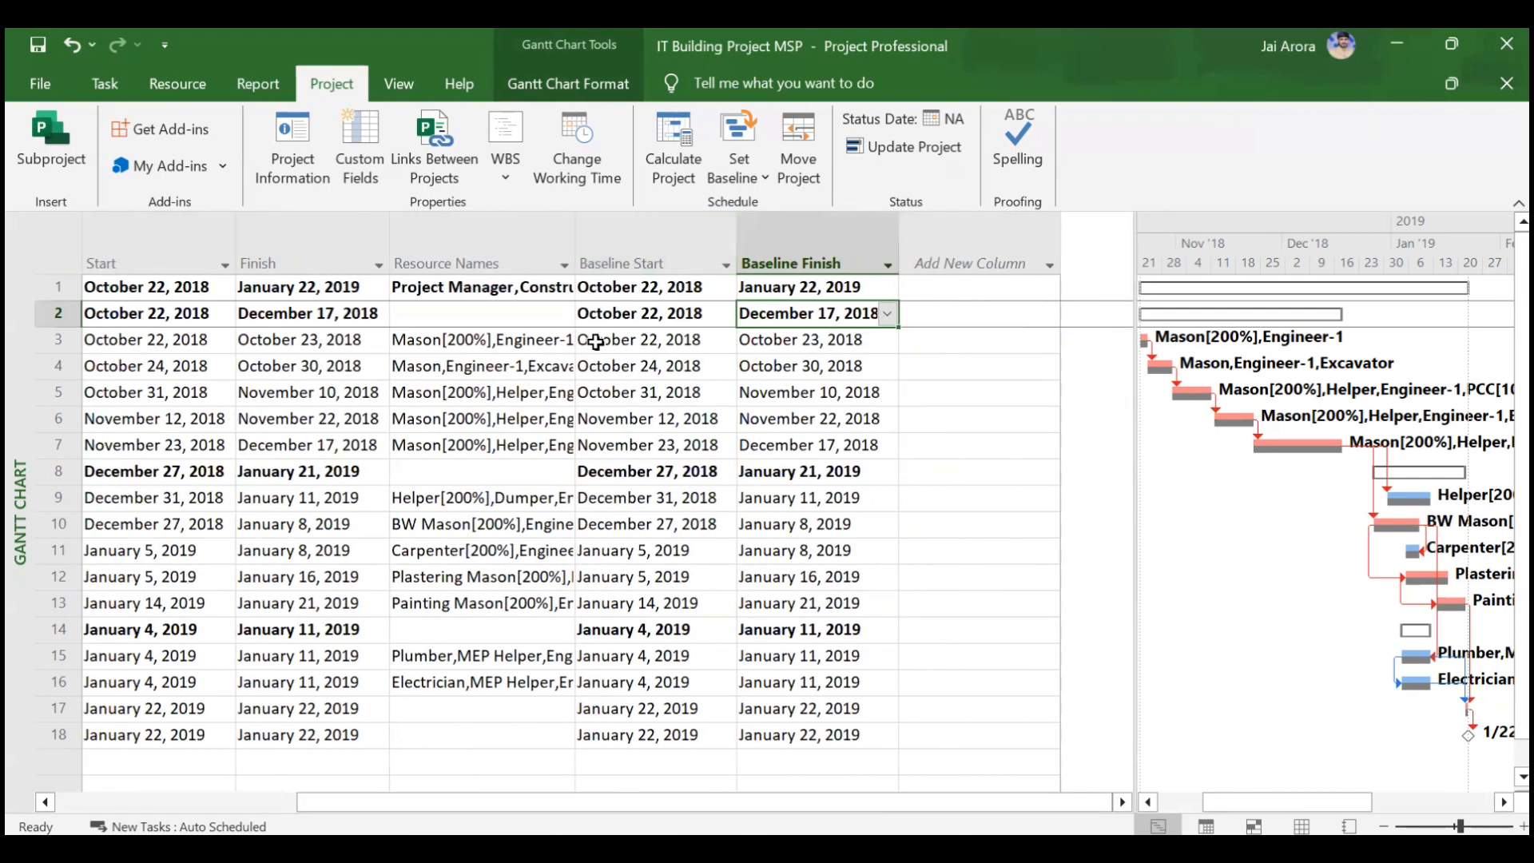
{"action": "scroll", "coordinate": [596, 342], "scroll_direction": "left", "scroll_amount": 3}
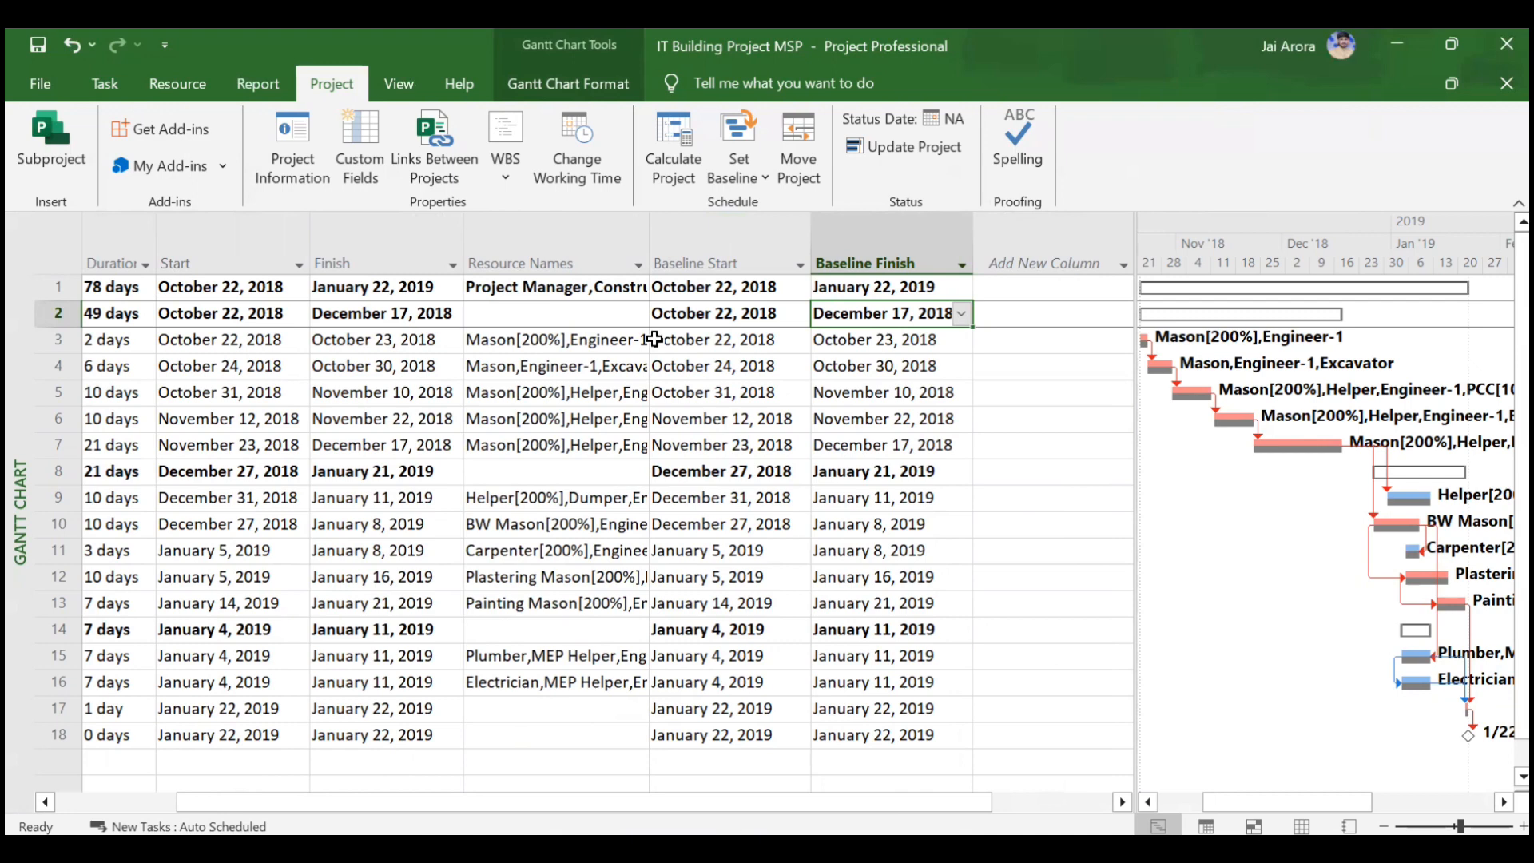
{"action": "scroll", "coordinate": [655, 340], "scroll_direction": "left", "scroll_amount": 3}
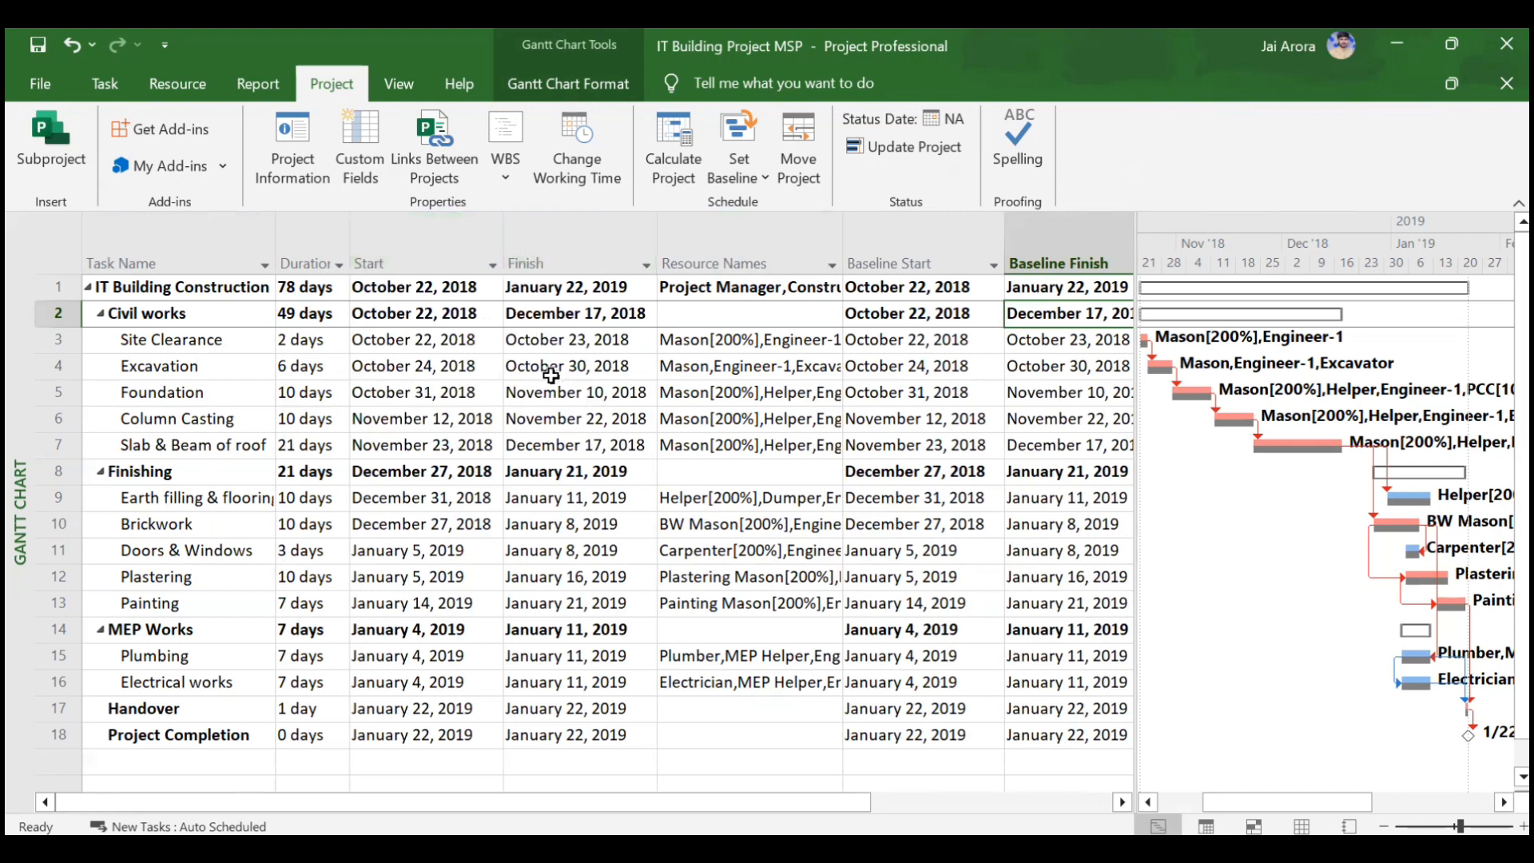
{"action": "scroll", "coordinate": [551, 375], "scroll_direction": "right", "scroll_amount": 3}
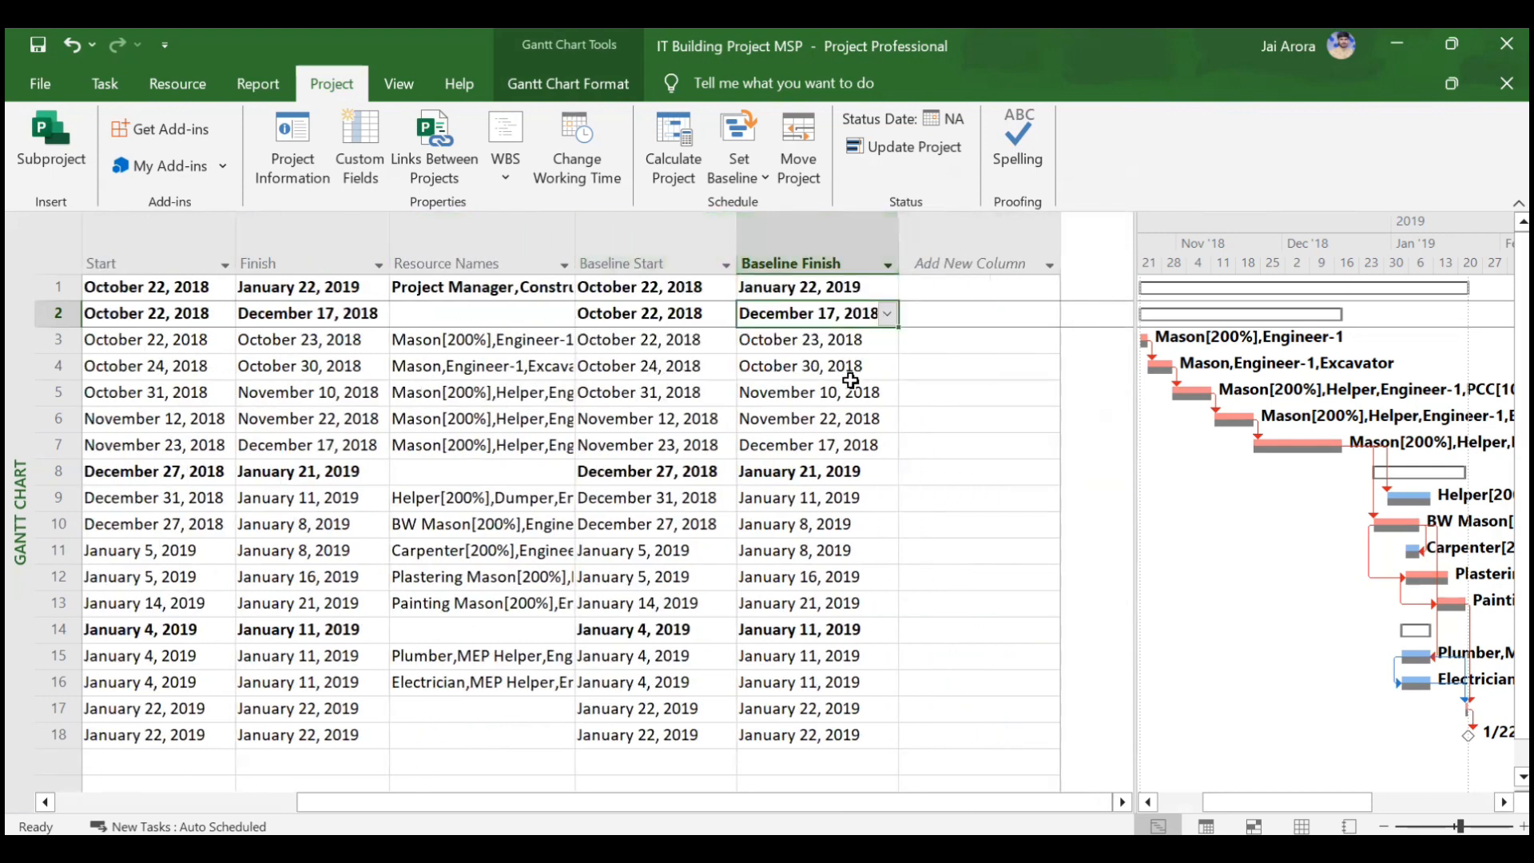
Add an Actual Start column to the task table after Baseline Finish.
{"action": "left_click", "coordinate": [982, 259]}
{"action": "type", "text": "activeactual"}
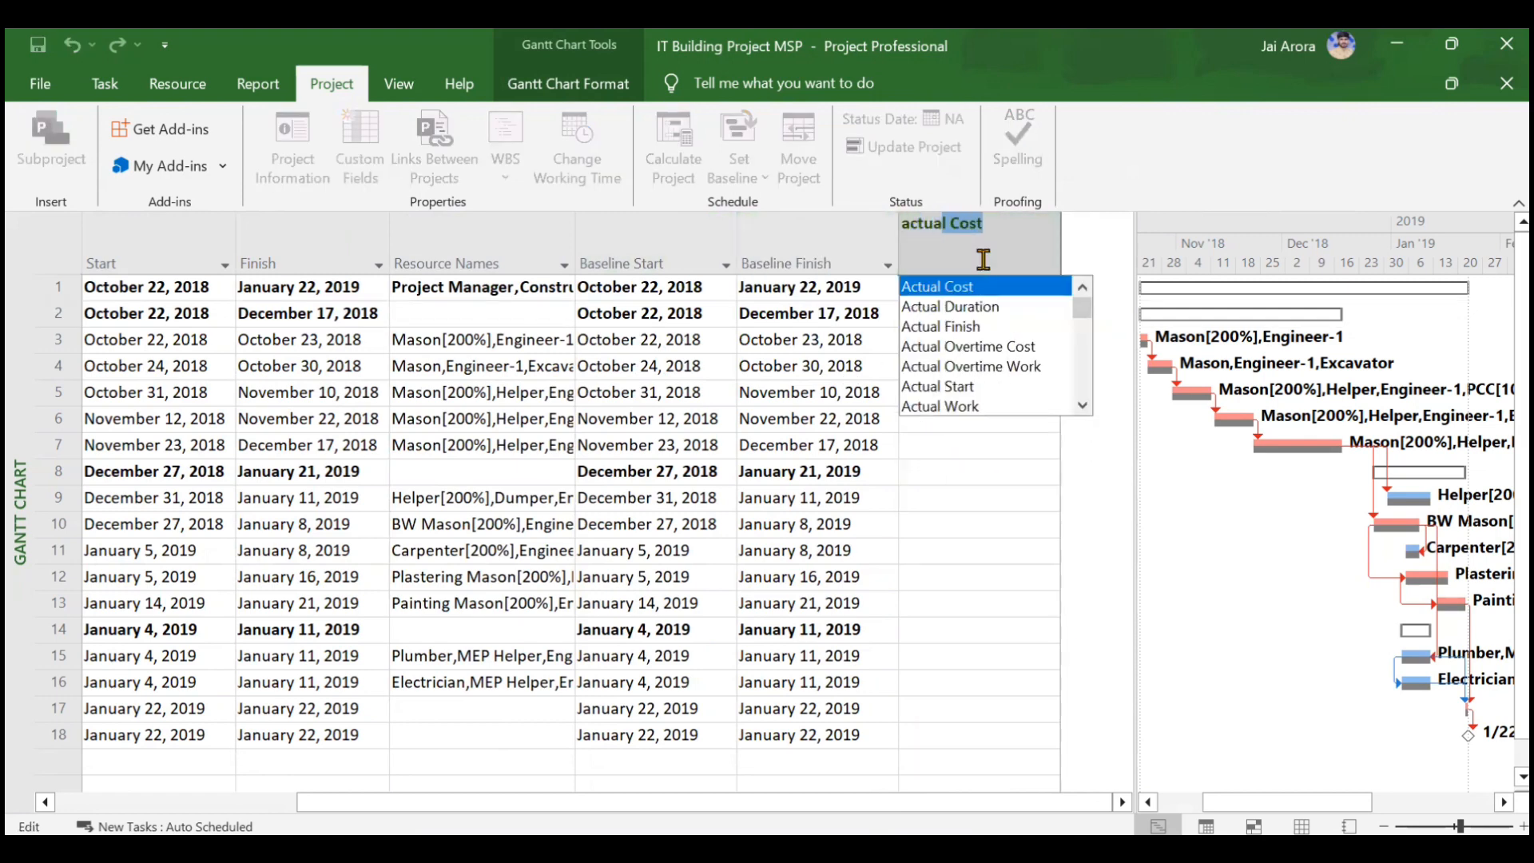
{"action": "key", "text": "Down"}
{"action": "key", "text": "Down"}
{"action": "key", "text": "Down"}
{"action": "key", "text": "Down"}
{"action": "key", "text": "Down"}
{"action": "key", "text": "Return"}
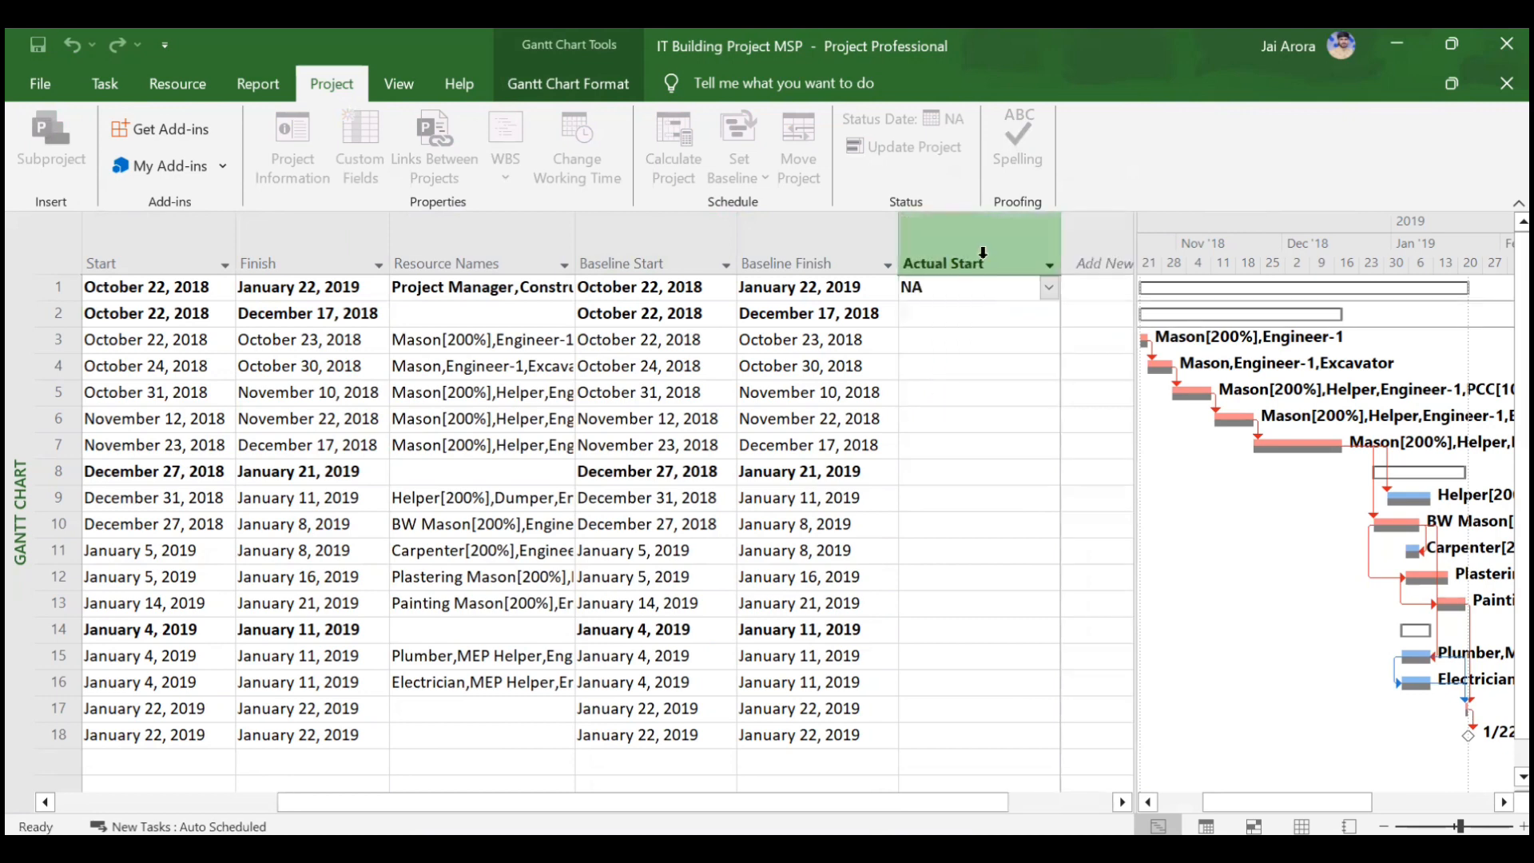
Add an Actual Finish column to the task table after Actual Start.
{"action": "left_click", "coordinate": [965, 248]}
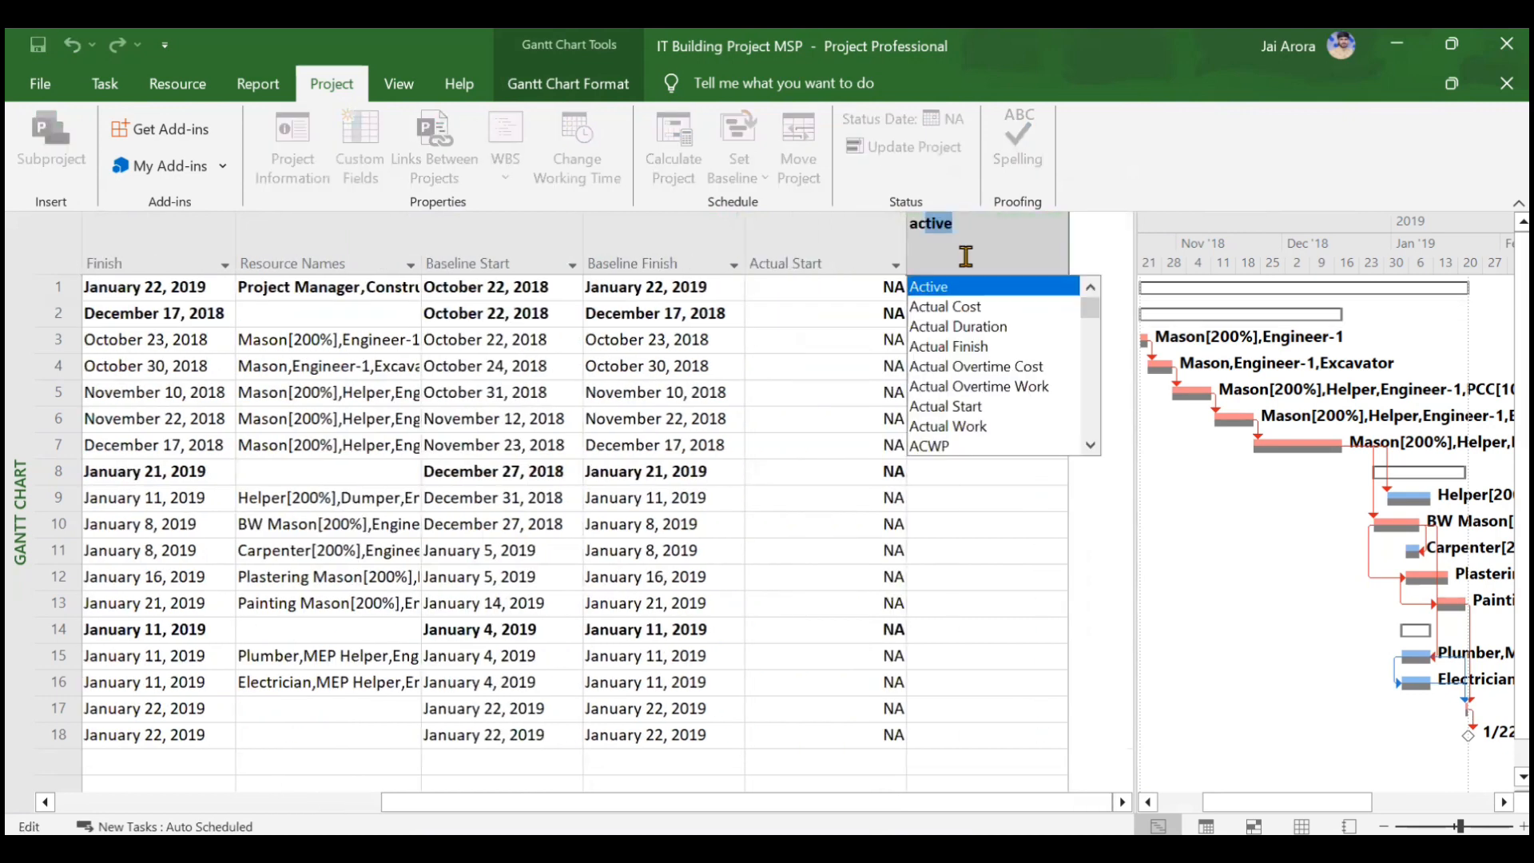
{"action": "type", "text": "actual"}
{"action": "key", "text": "Down"}
{"action": "key", "text": "Down"}
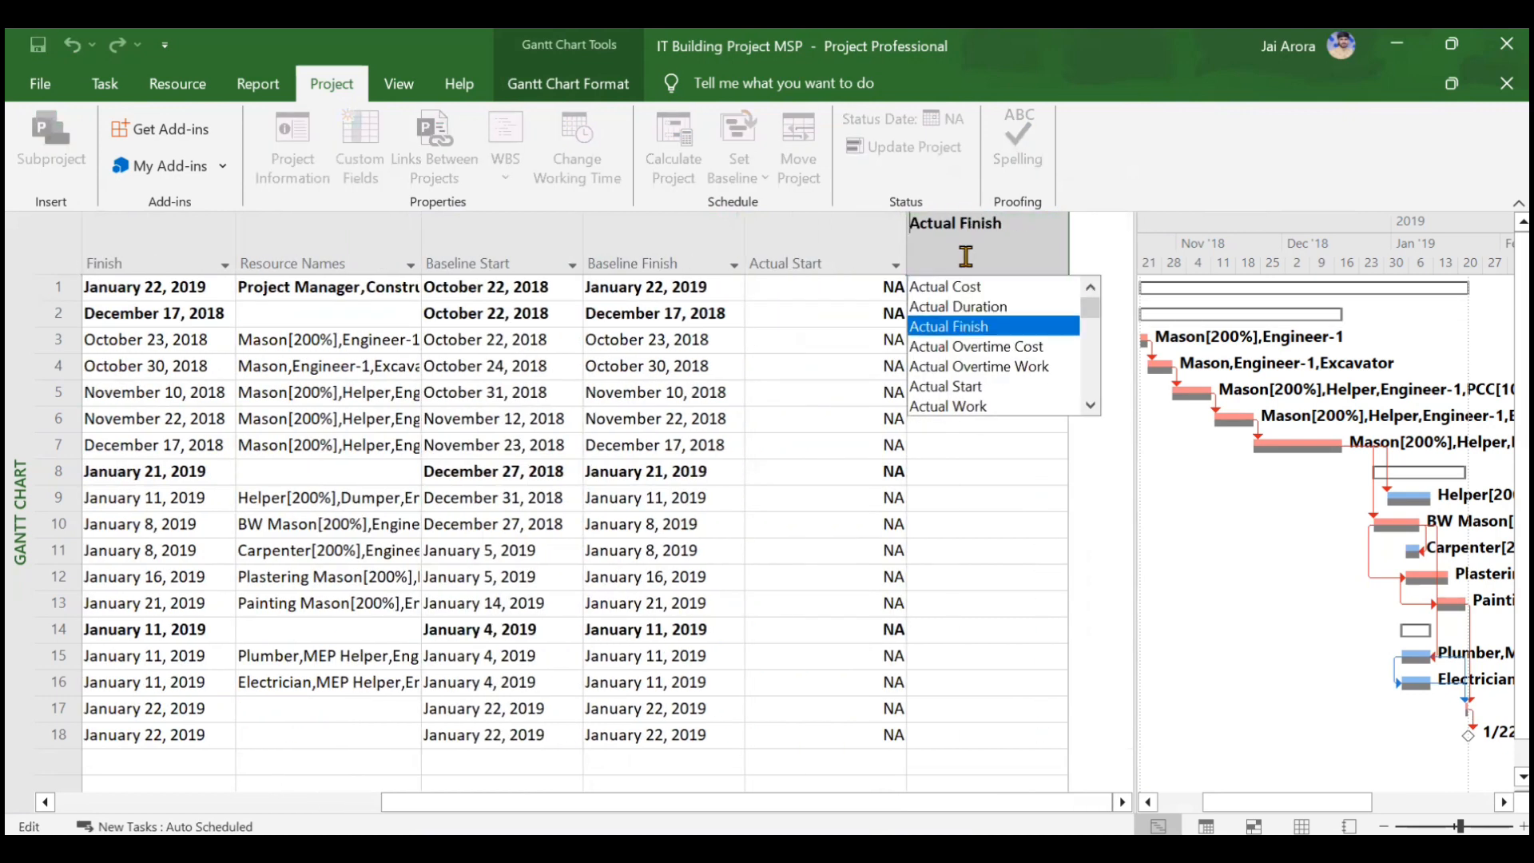
{"action": "key", "text": "Return"}
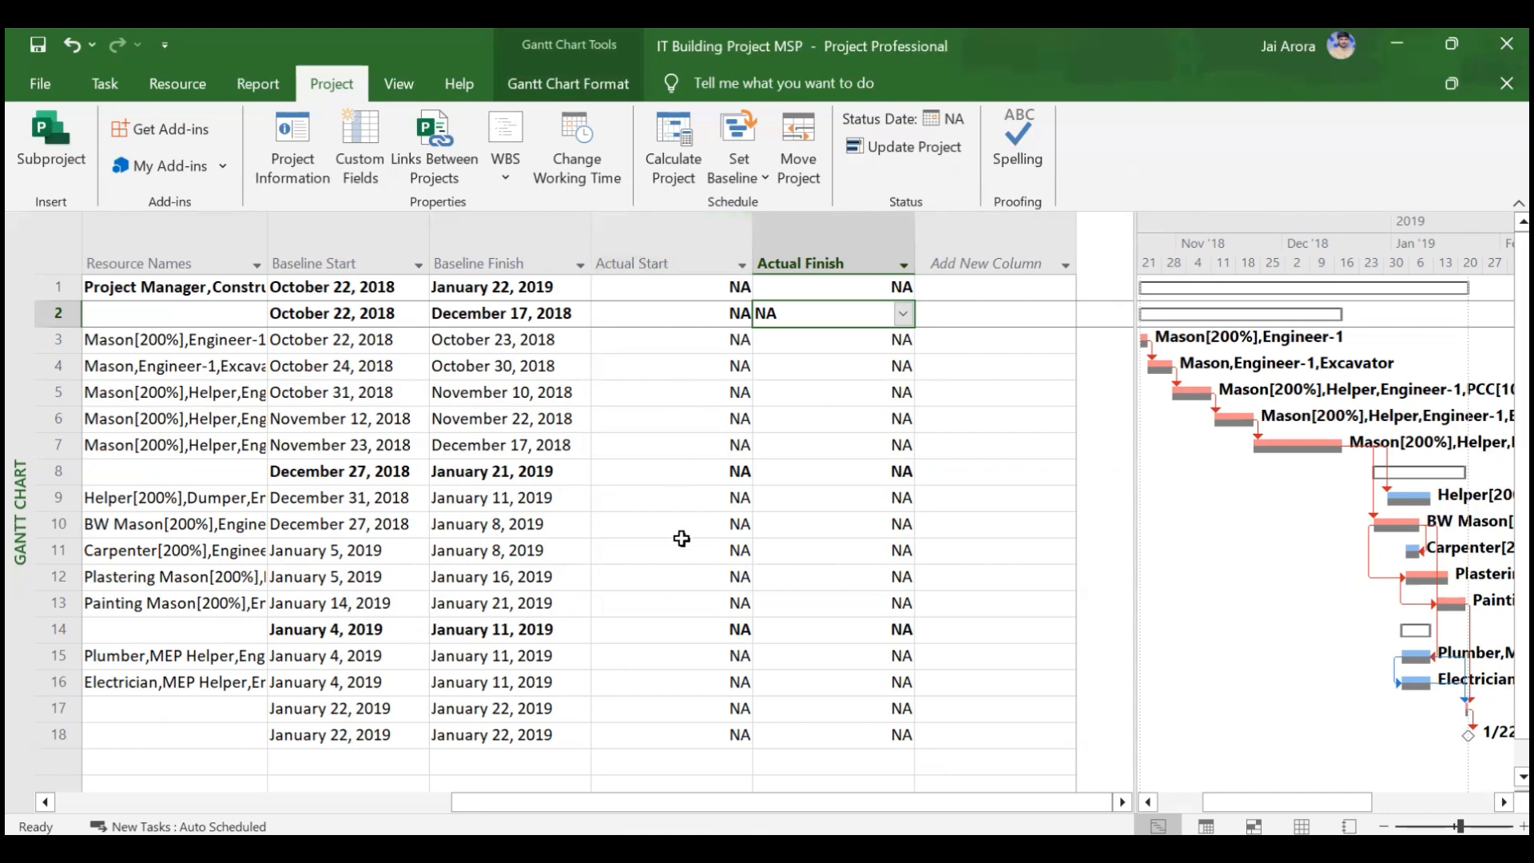
Review the scheduled, baseline and actual date columns across the task table.
{"action": "scroll", "coordinate": [682, 538], "scroll_direction": "left", "scroll_amount": 4}
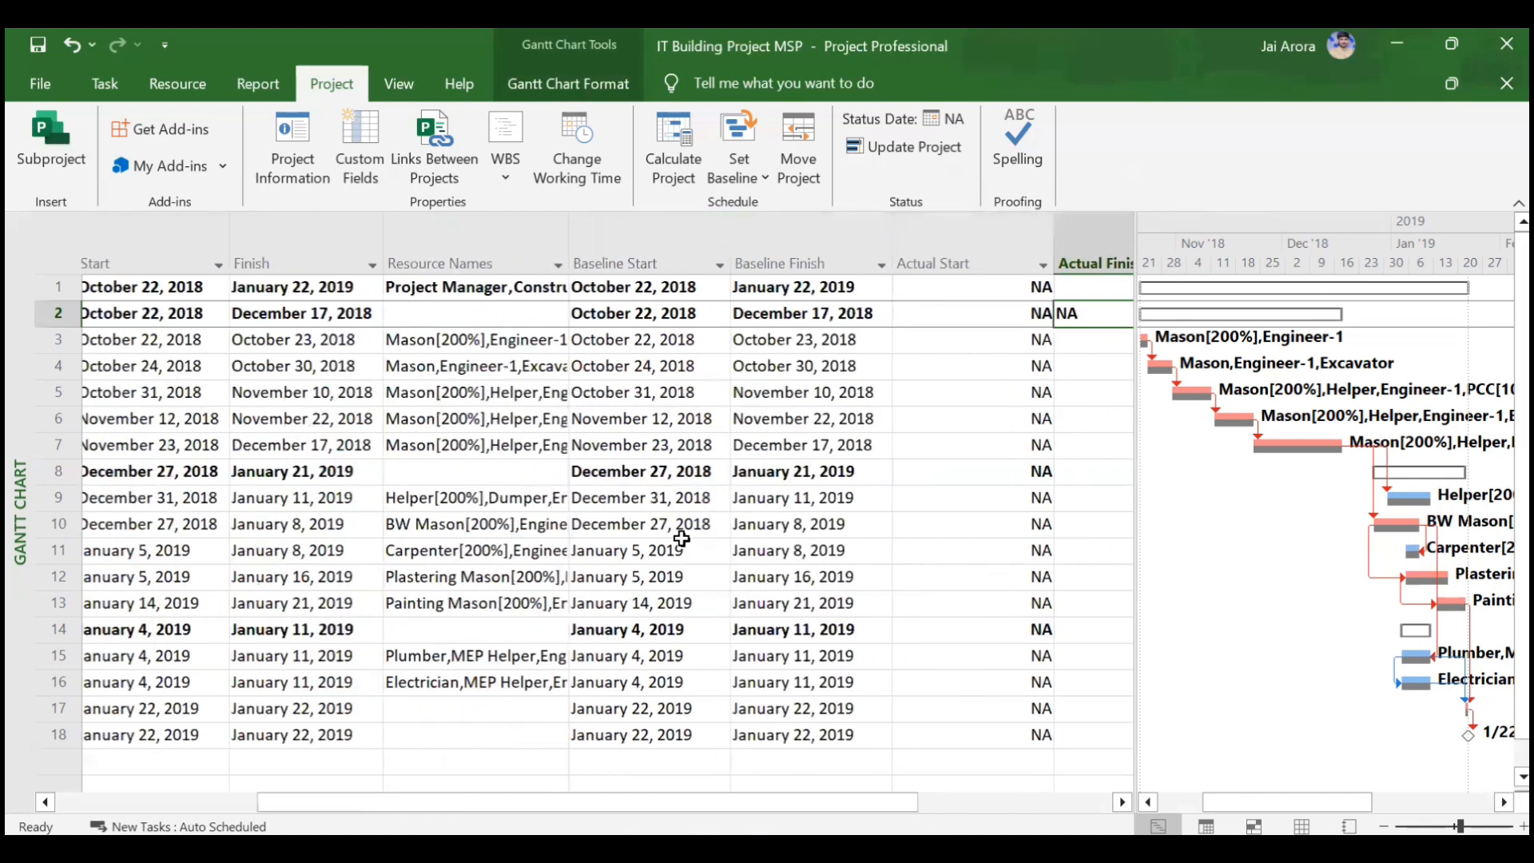
{"action": "scroll", "coordinate": [681, 539], "scroll_direction": "left", "scroll_amount": 4}
{"action": "scroll", "coordinate": [682, 538], "scroll_direction": "right", "scroll_amount": 8}
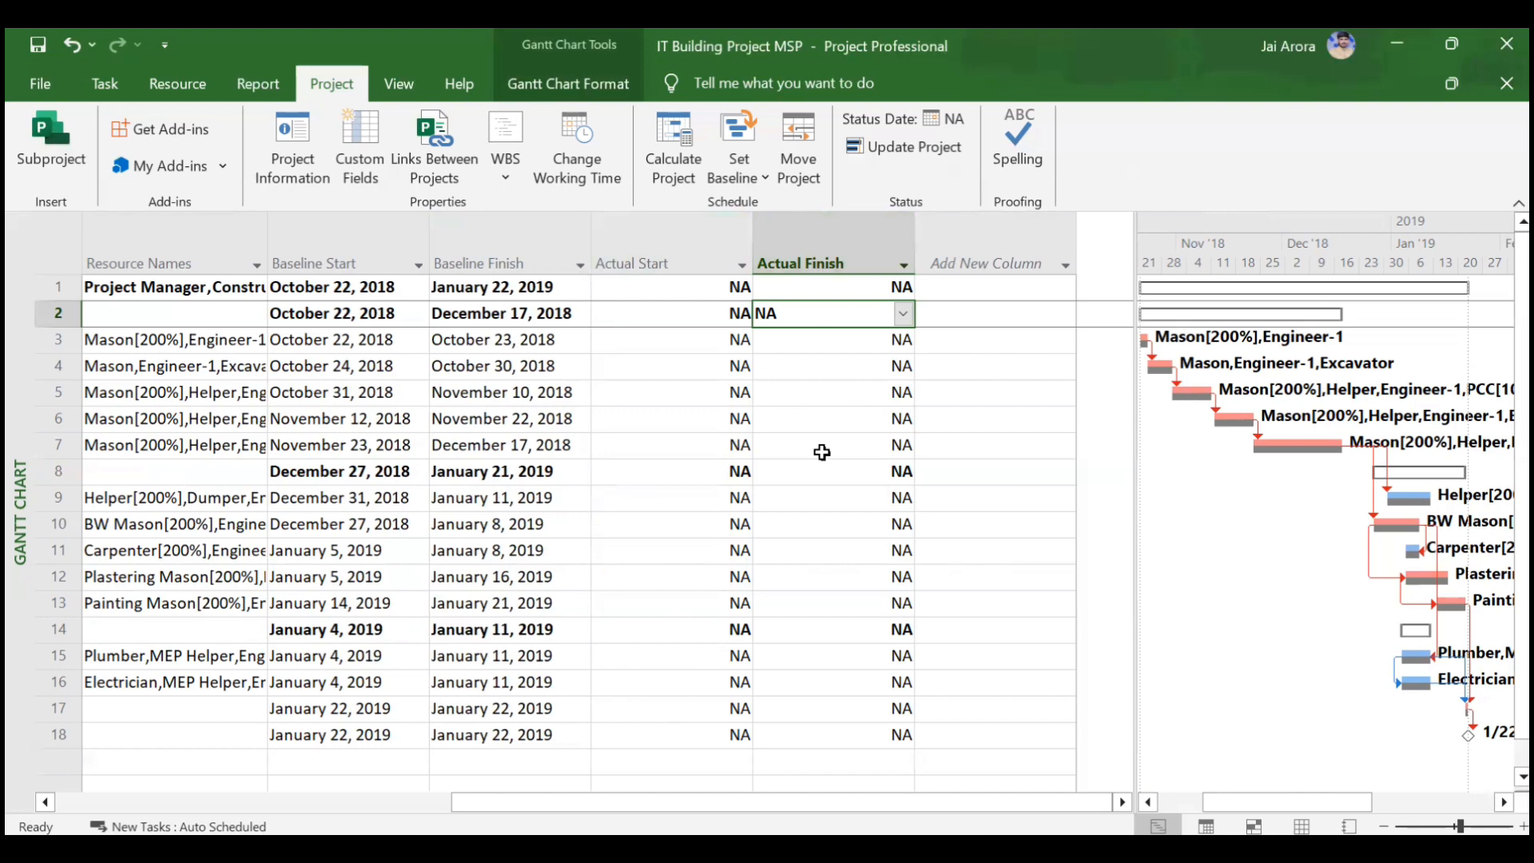
{"action": "scroll", "coordinate": [822, 452], "scroll_direction": "left", "scroll_amount": 6}
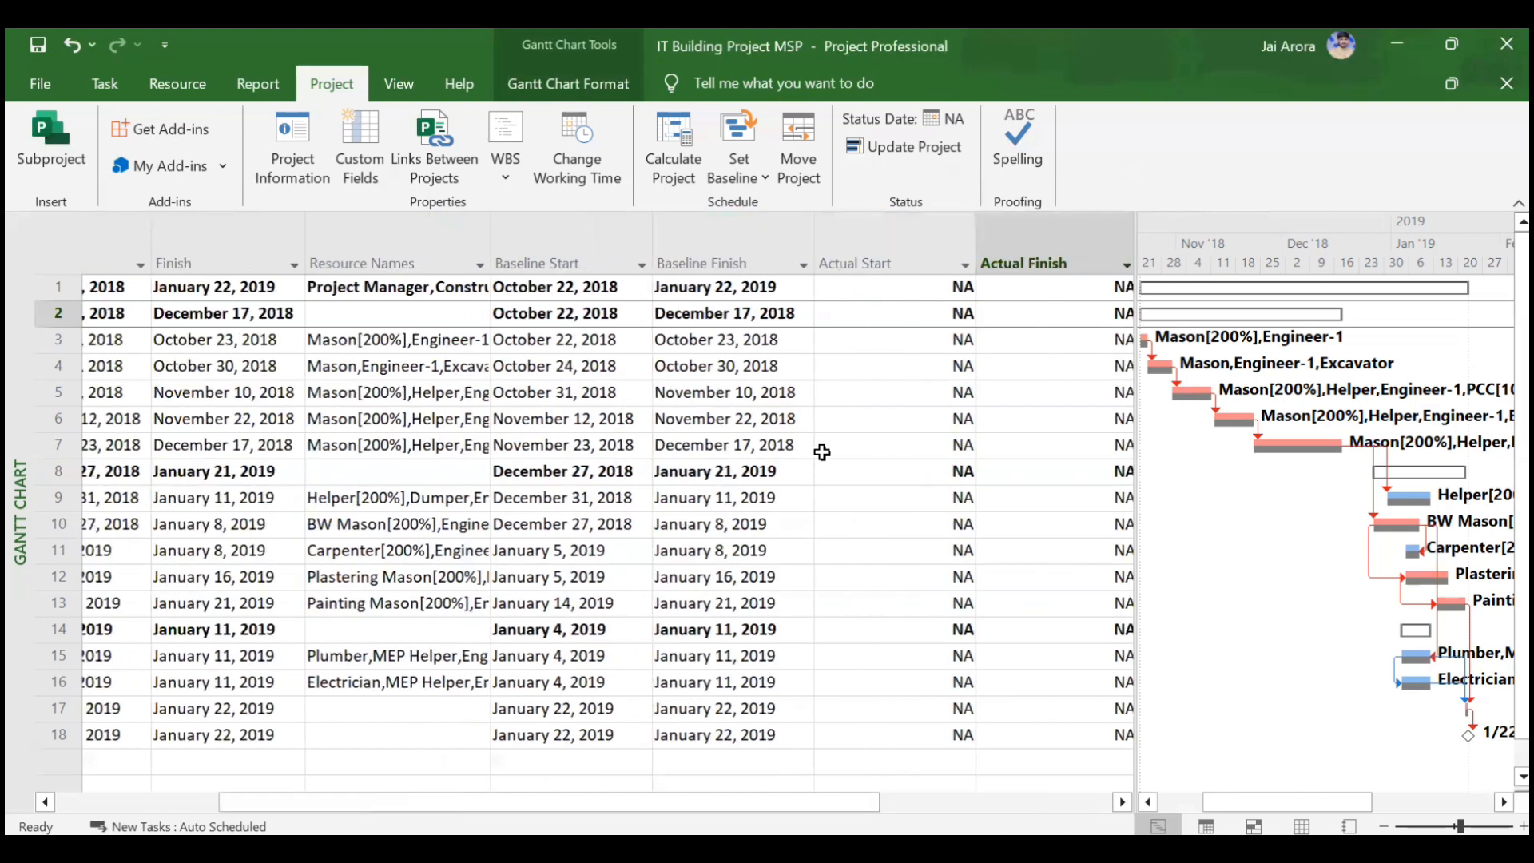
{"action": "scroll", "coordinate": [822, 452], "scroll_direction": "left", "scroll_amount": 1}
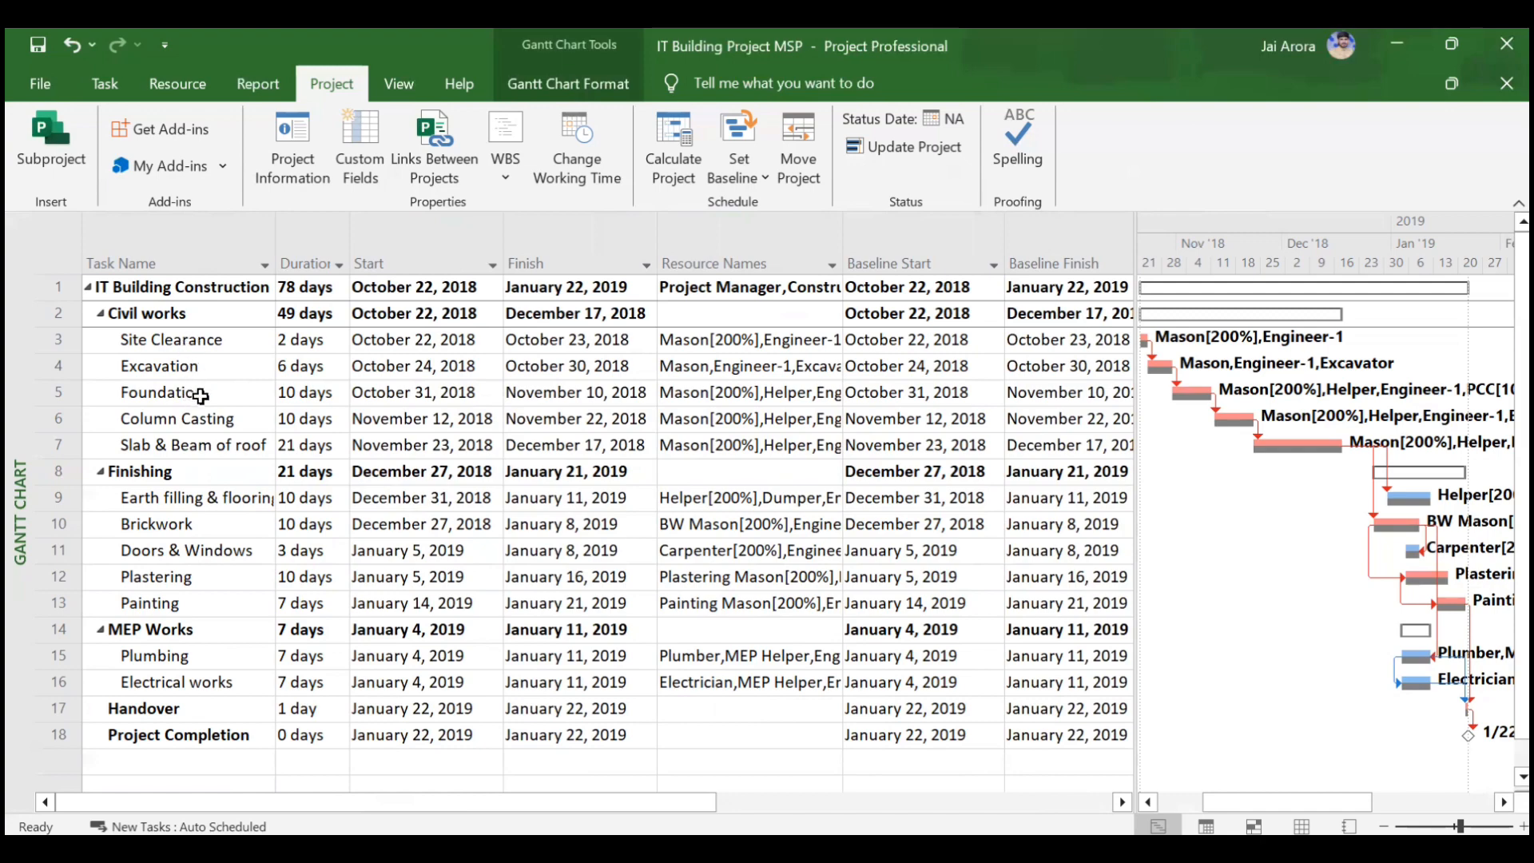
Compare the scheduled and baseline dates of each task with its Actual Start and Actual Finish columns.
{"action": "scroll", "coordinate": [199, 396], "scroll_direction": "right", "scroll_amount": 3}
{"action": "scroll", "coordinate": [559, 352], "scroll_direction": "right", "scroll_amount": 5}
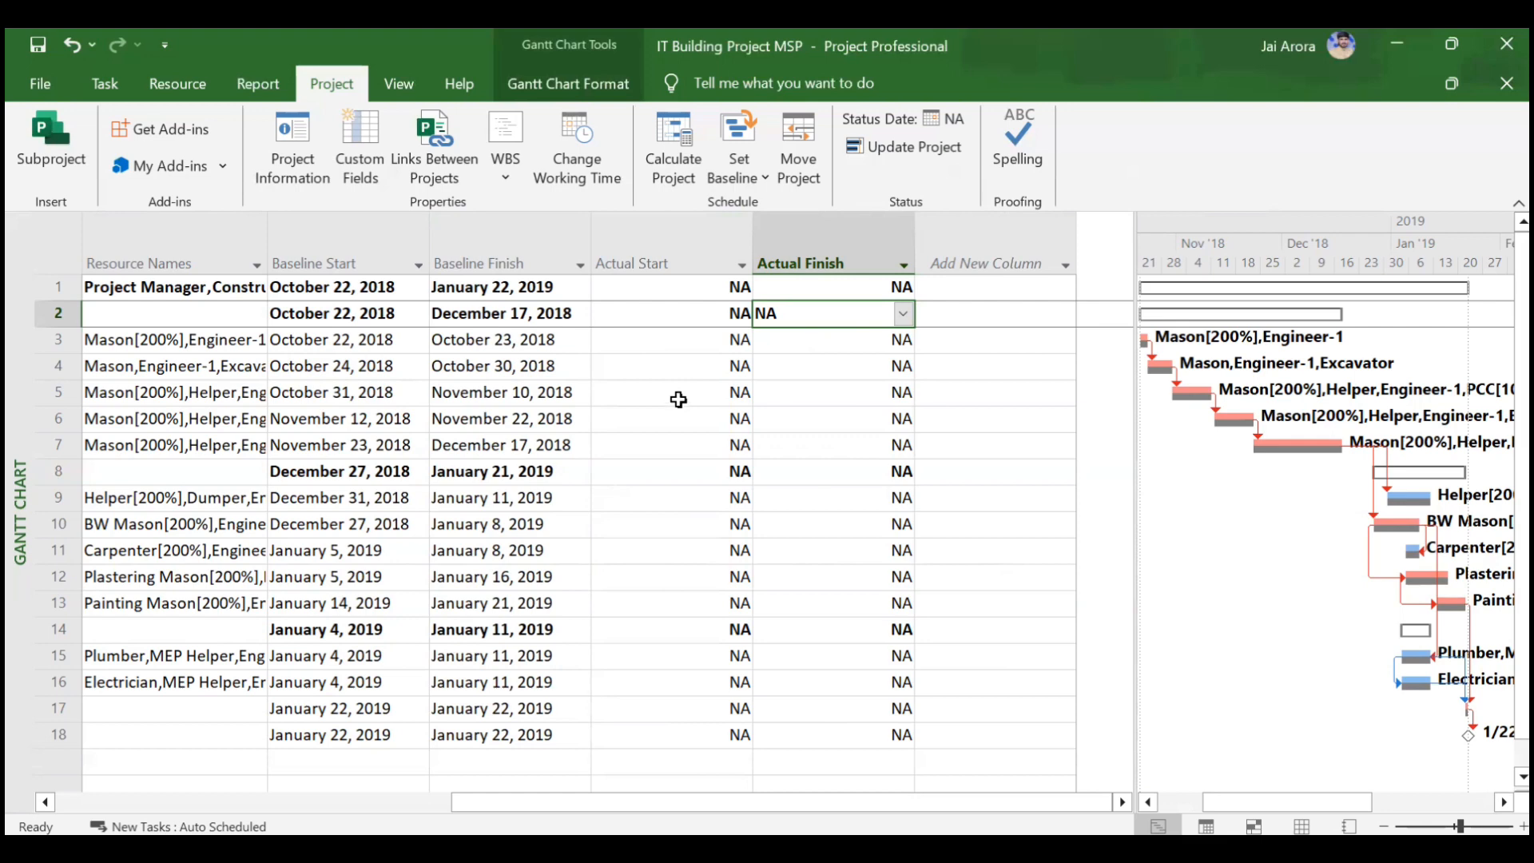
{"action": "scroll", "coordinate": [678, 400], "scroll_direction": "left", "scroll_amount": 5}
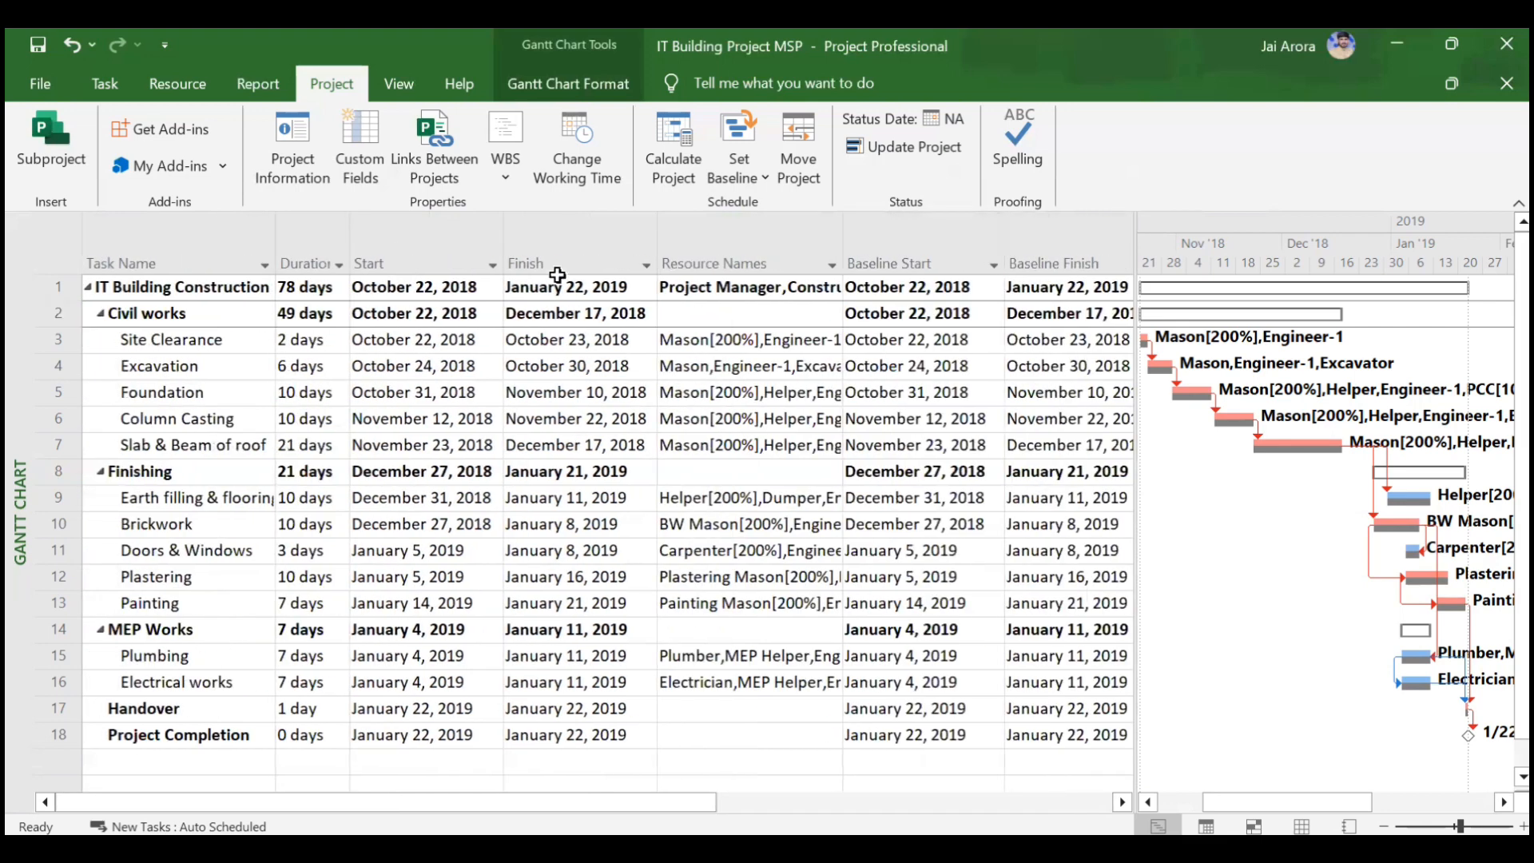
{"action": "scroll", "coordinate": [557, 512], "scroll_direction": "right", "scroll_amount": 2}
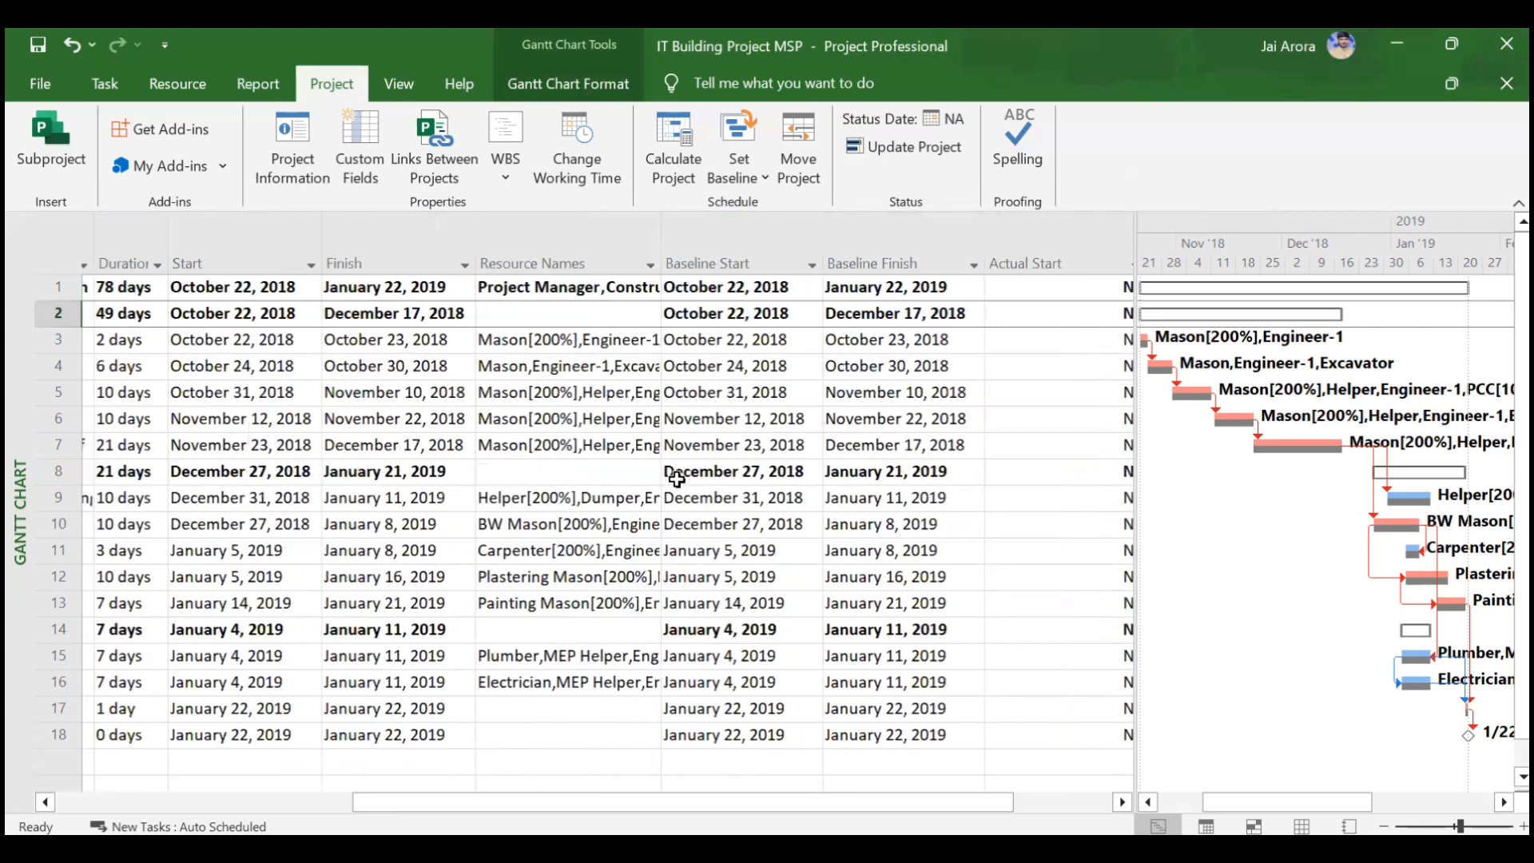
{"action": "scroll", "coordinate": [677, 477], "scroll_direction": "right", "scroll_amount": 3}
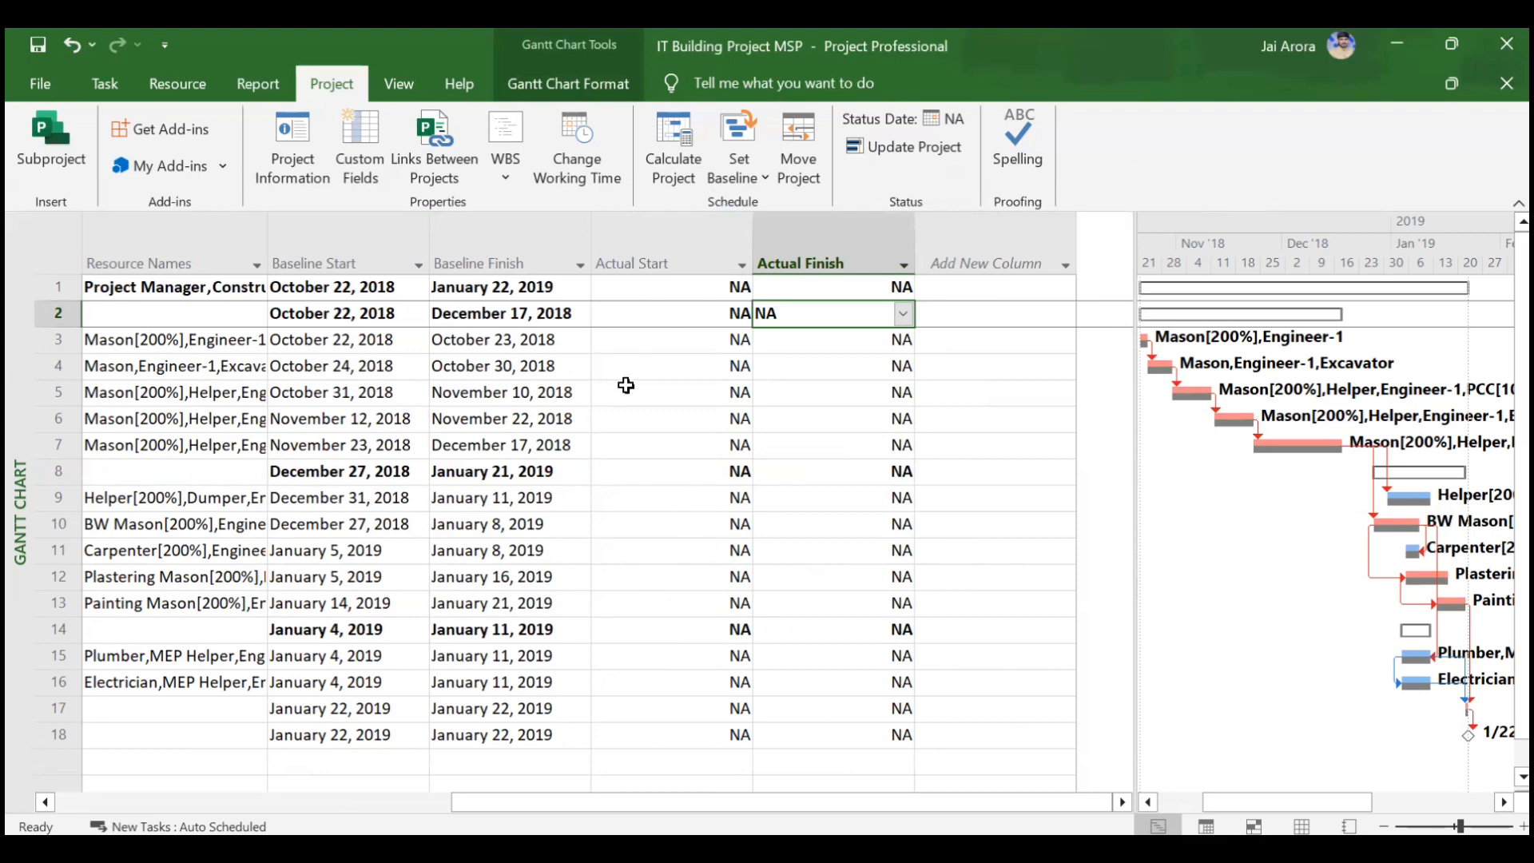
{"action": "scroll", "coordinate": [625, 385], "scroll_direction": "left", "scroll_amount": 4}
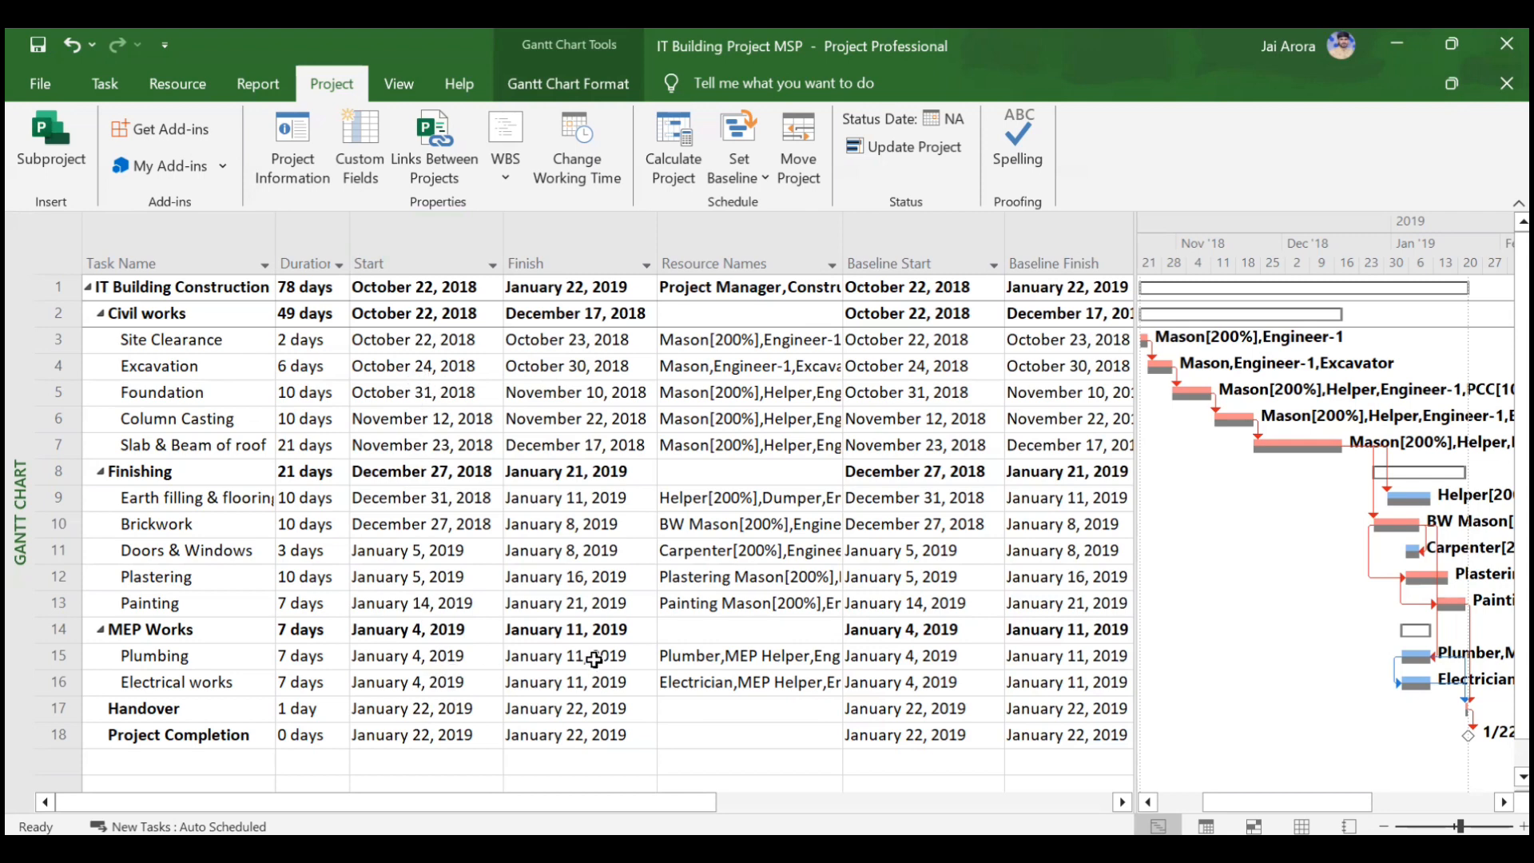
{"action": "scroll", "coordinate": [593, 660], "scroll_direction": "right", "scroll_amount": 3}
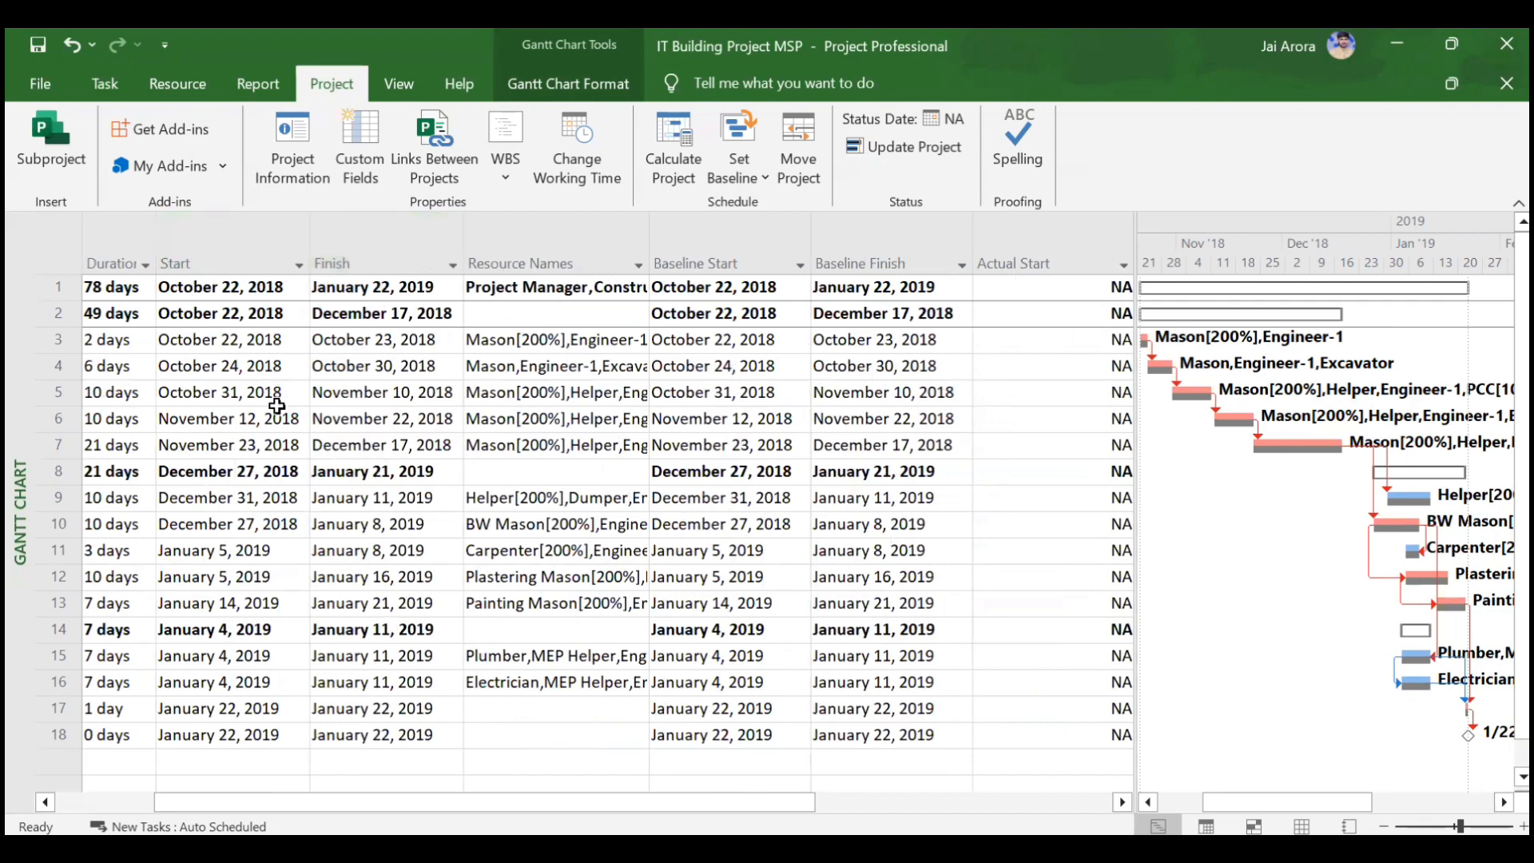
{"action": "scroll", "coordinate": [276, 405], "scroll_direction": "right", "scroll_amount": 3}
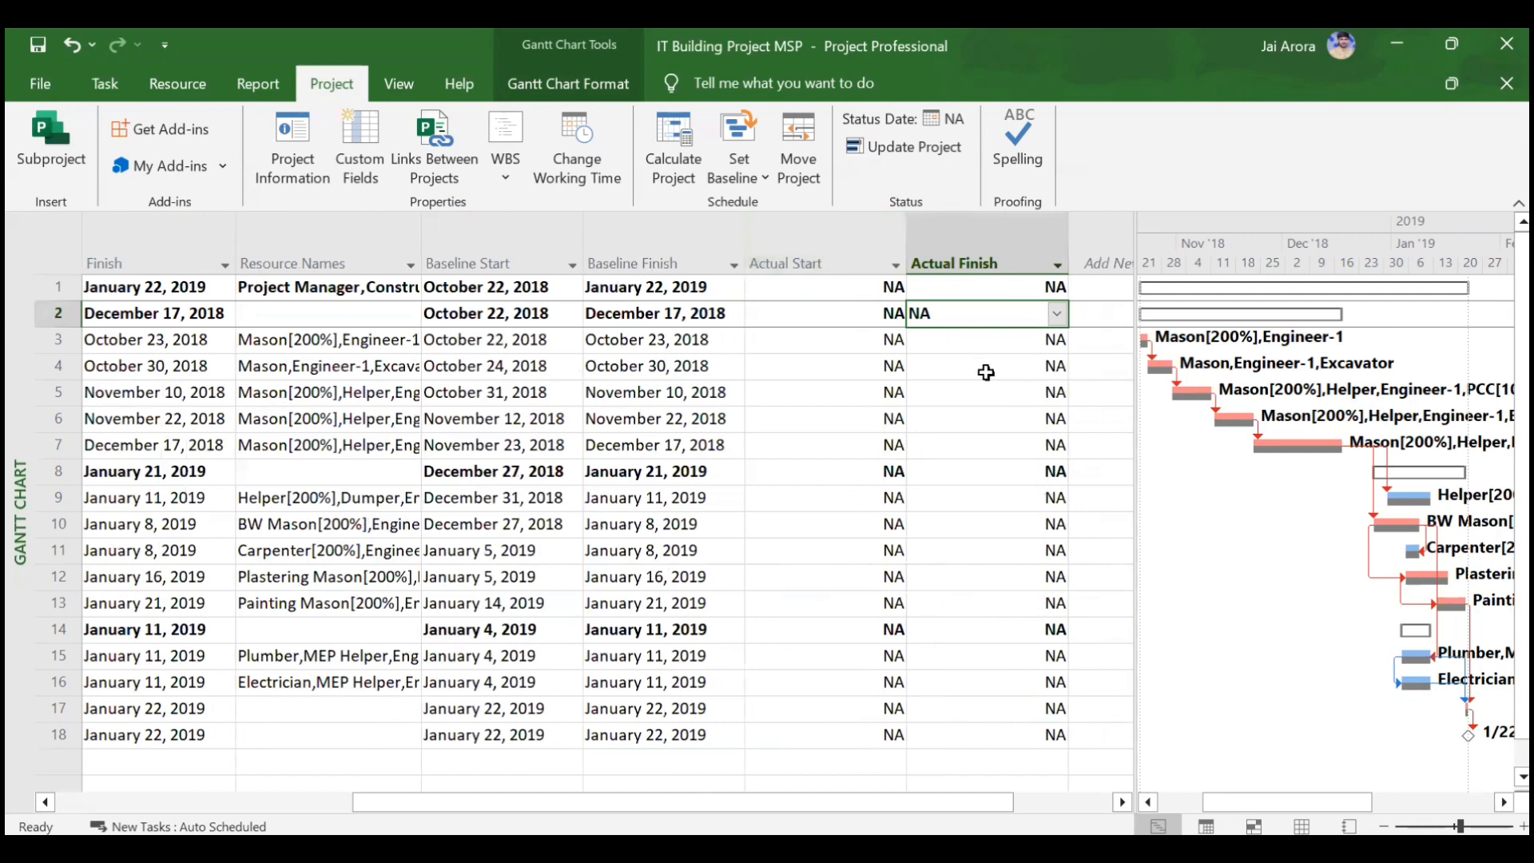
Add an Actual Duration column to the task table after Actual Finish.
{"action": "scroll", "coordinate": [941, 462], "scroll_direction": "right", "scroll_amount": 2}
{"action": "scroll", "coordinate": [941, 463], "scroll_direction": "right", "scroll_amount": 1}
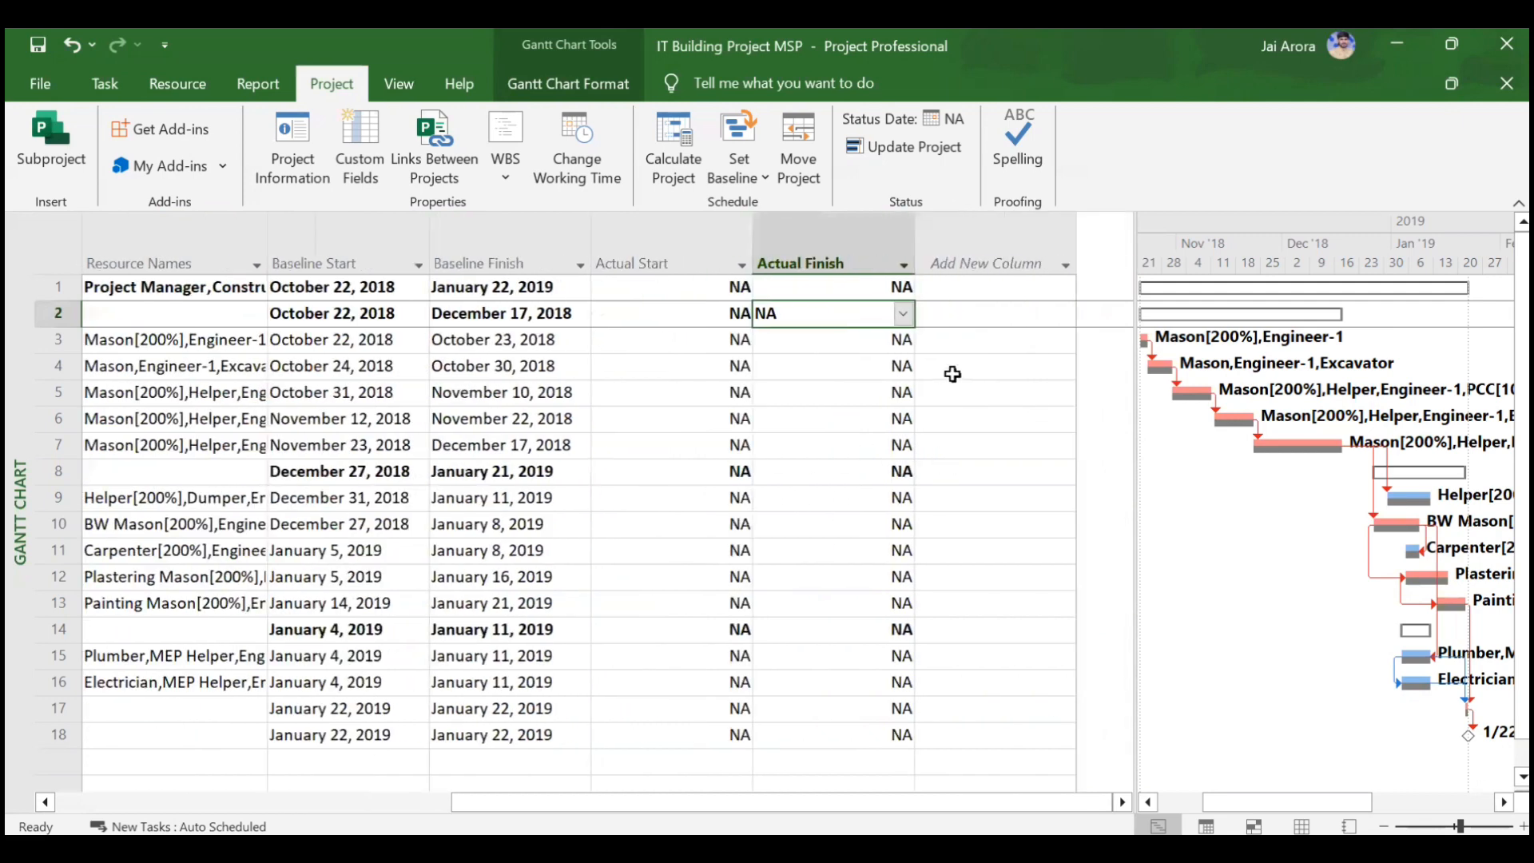
{"action": "left_click", "coordinate": [966, 262]}
{"action": "type", "text": "activeual"}
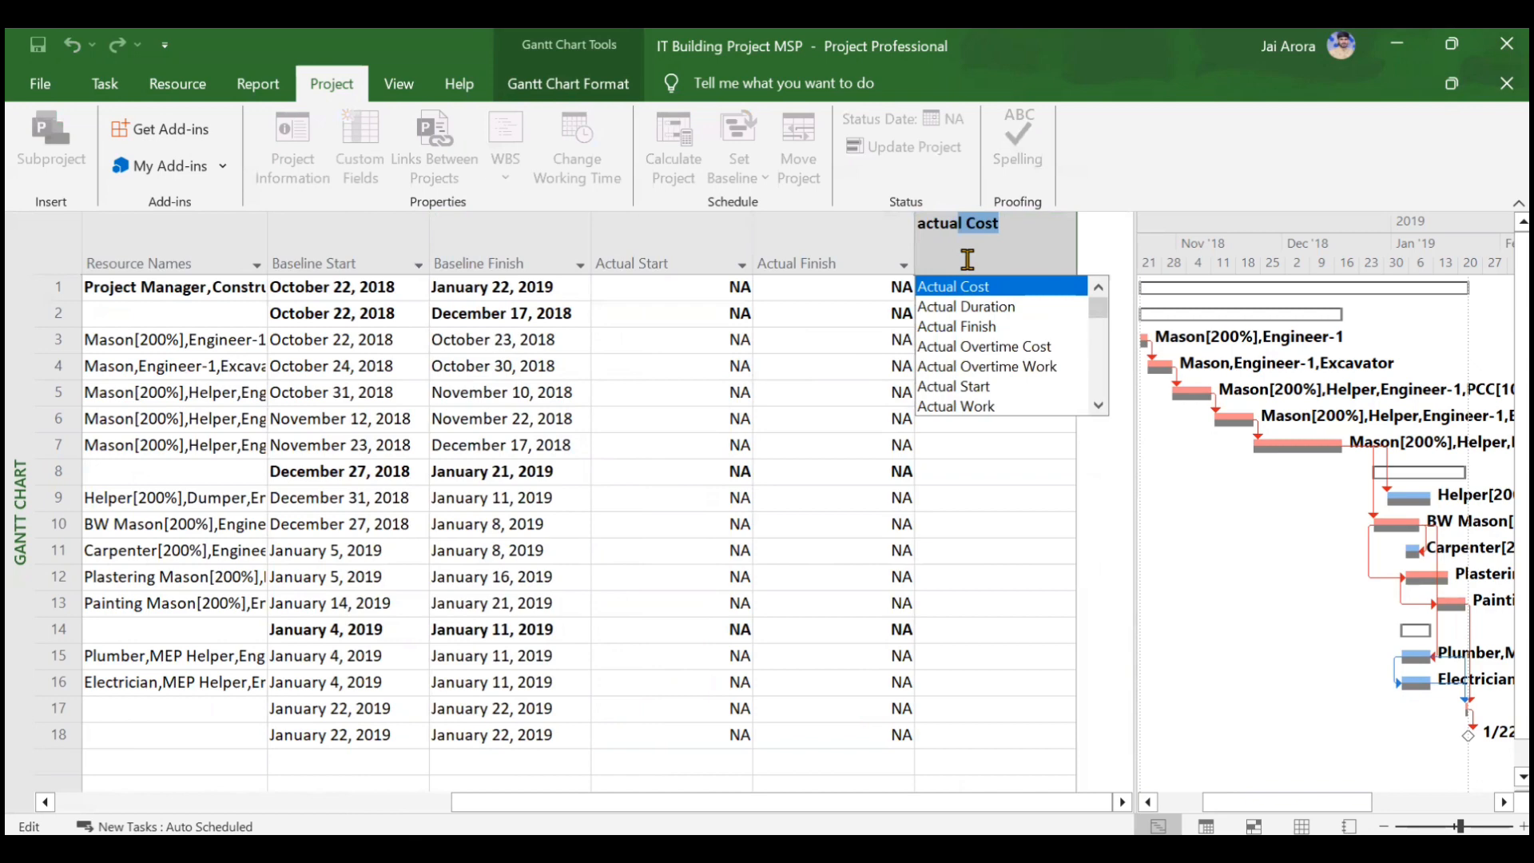
{"action": "key", "text": "Down"}
{"action": "key", "text": "Return"}
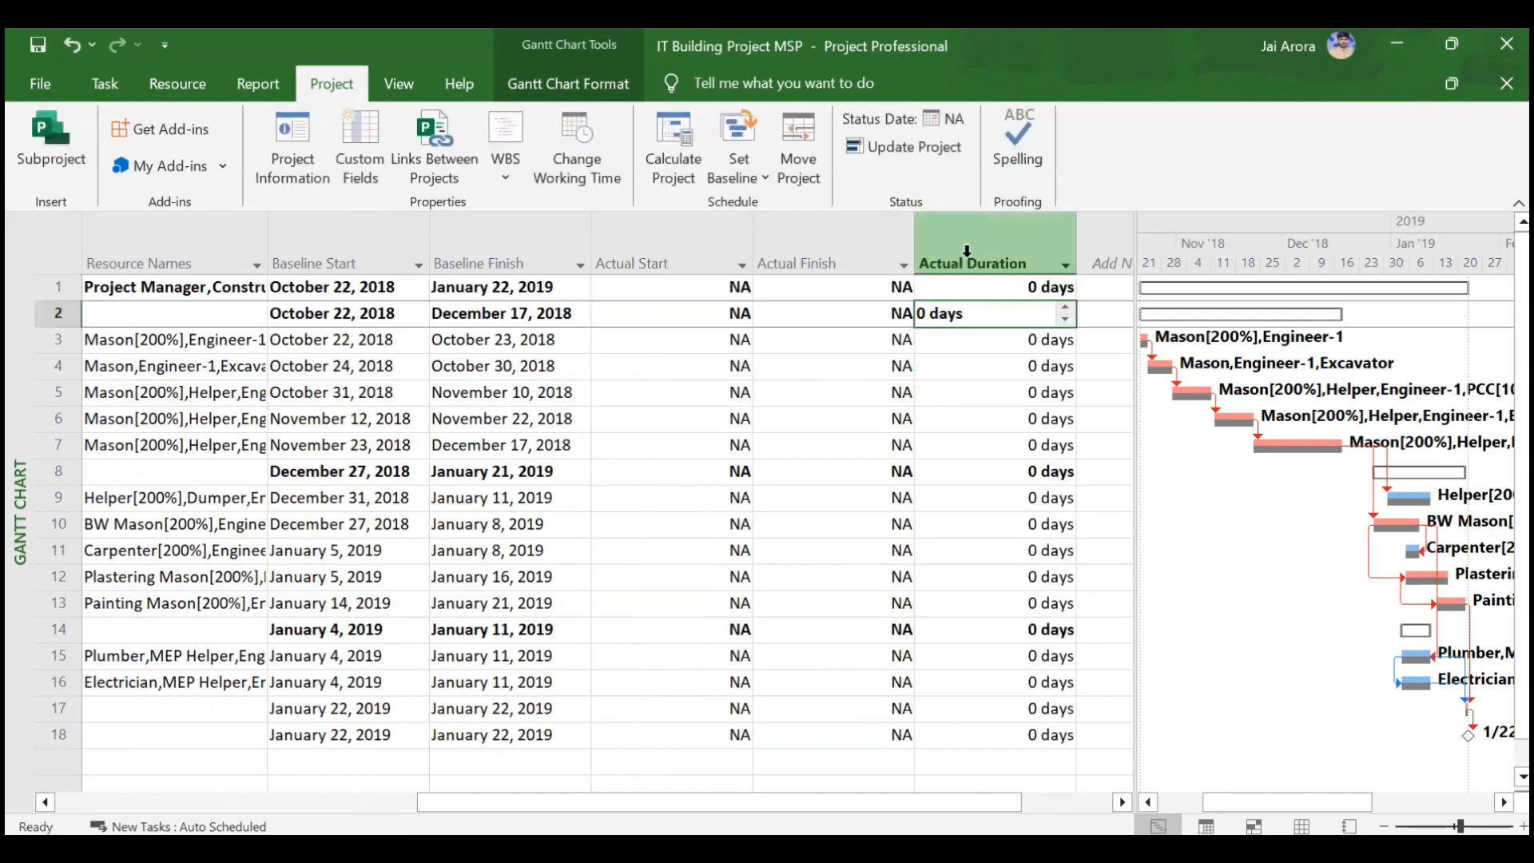
Add a Remaining Duration column to the task table after Actual Duration.
{"action": "left_click", "coordinate": [967, 262]}
{"action": "type", "text": "remaining Cost"}
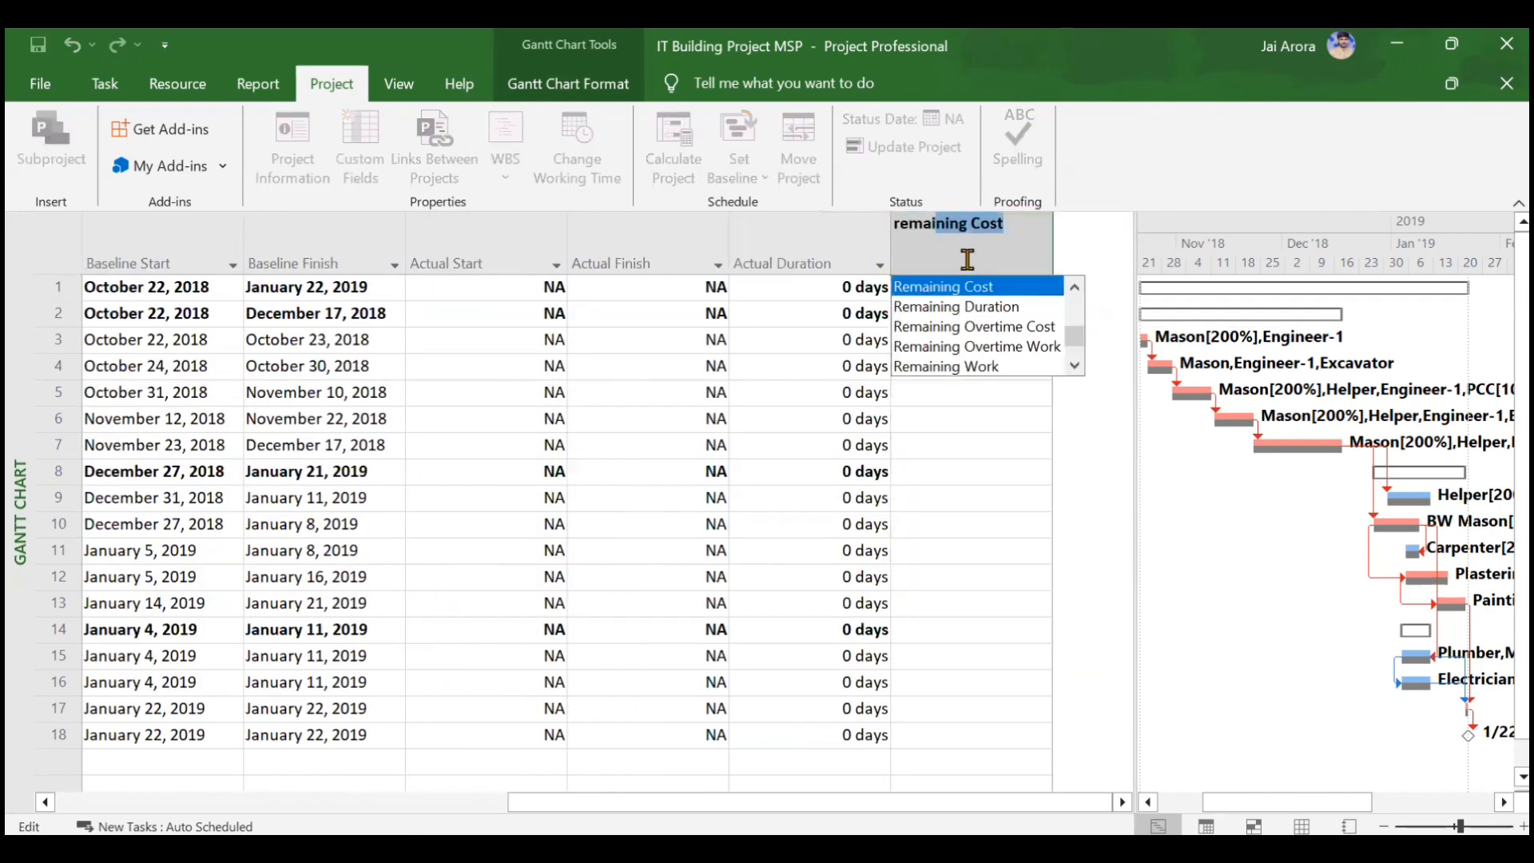
{"action": "key", "text": "Down"}
{"action": "key", "text": "Return"}
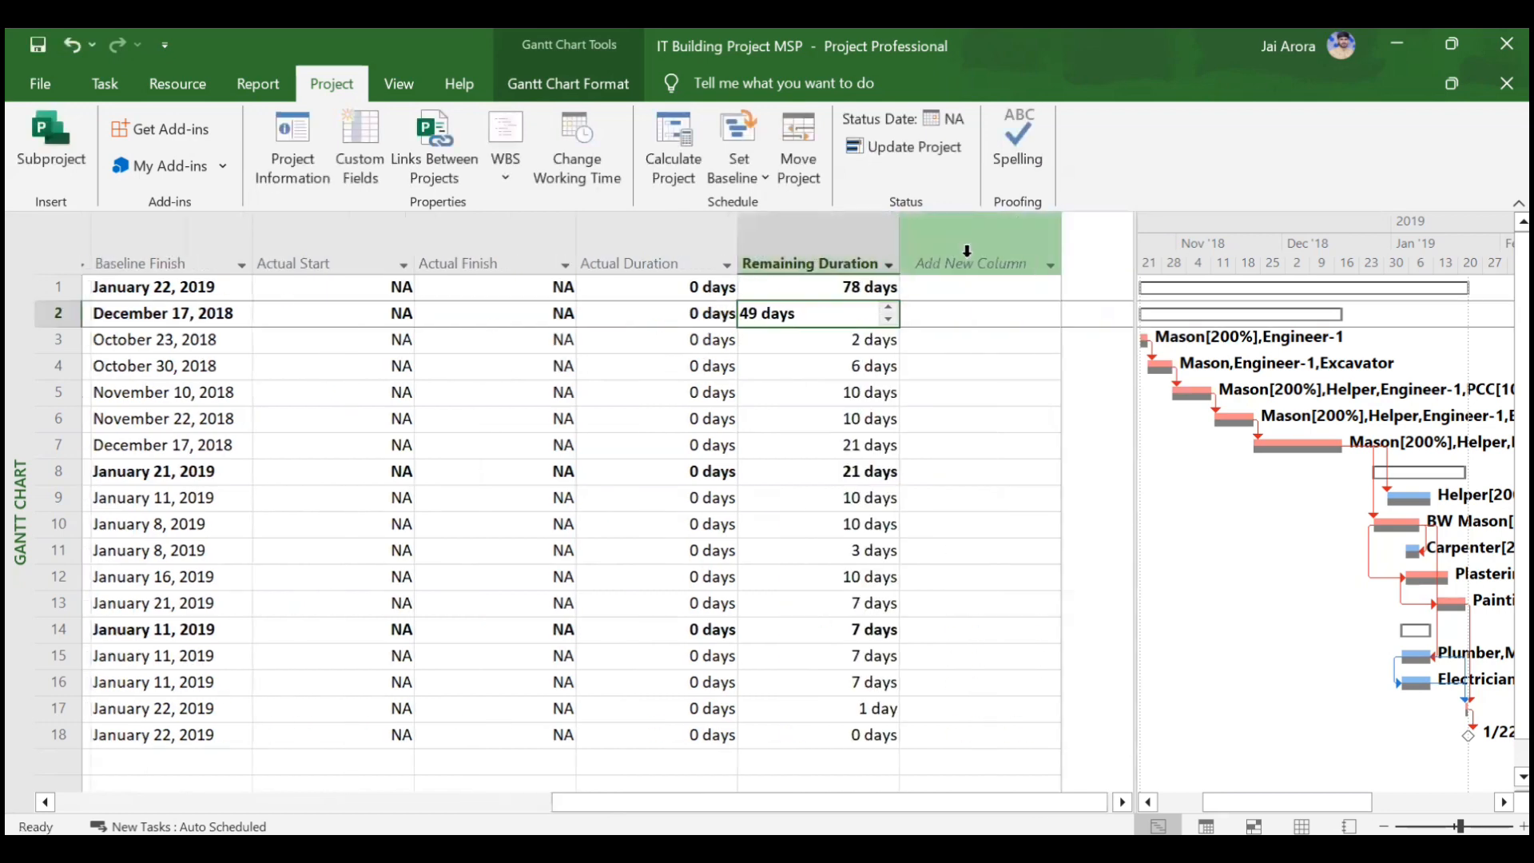
Add % Complete and Physical % Complete columns to the task table after Remaining Duration.
{"action": "left_click", "coordinate": [945, 255]}
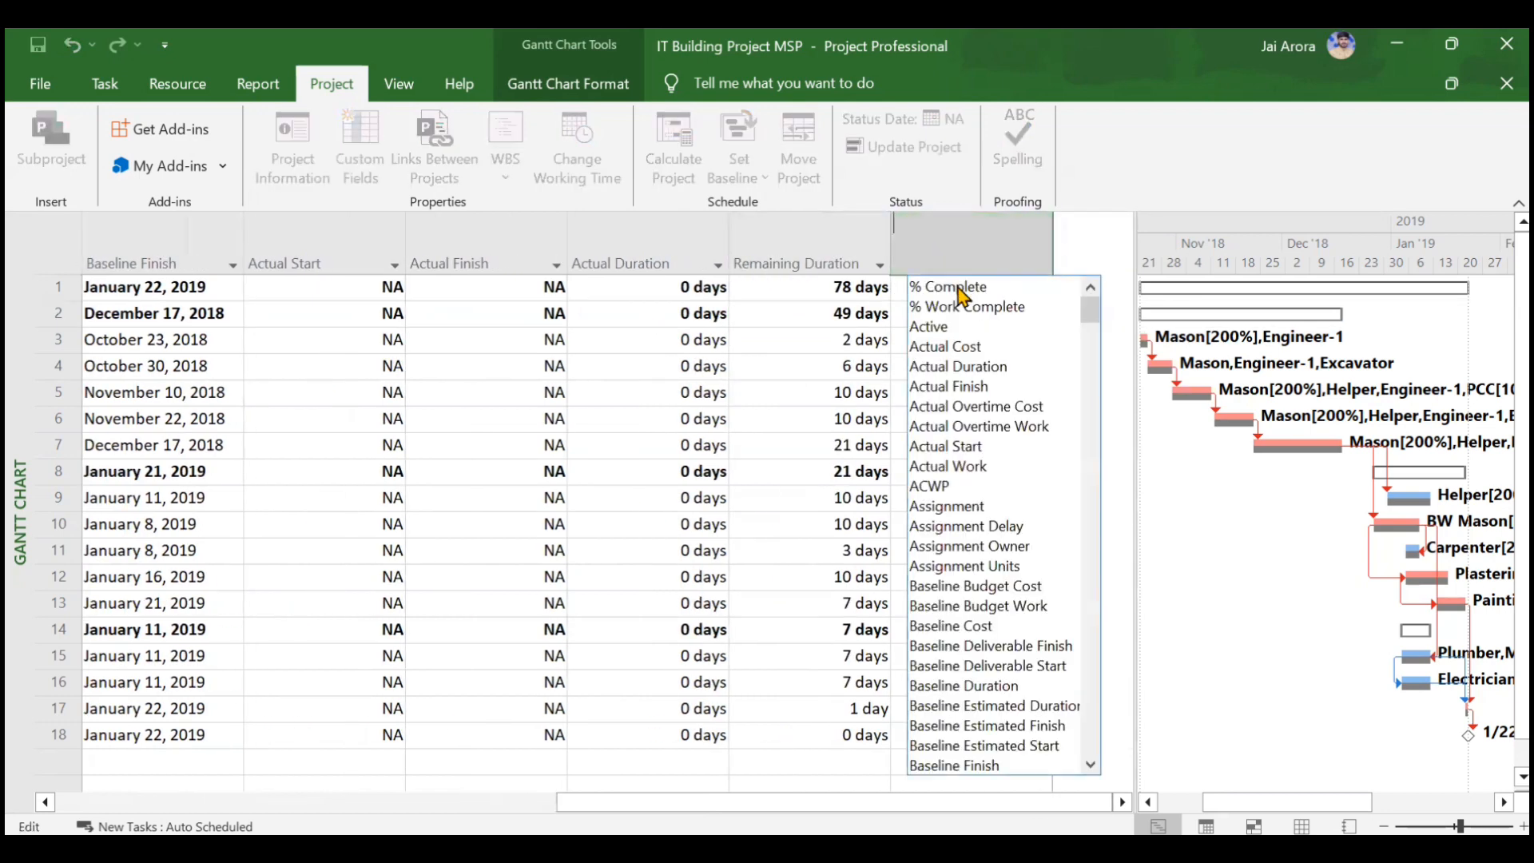
{"action": "left_click", "coordinate": [957, 286]}
{"action": "left_click", "coordinate": [972, 243]}
{"action": "type", "text": "physical % Complete"}
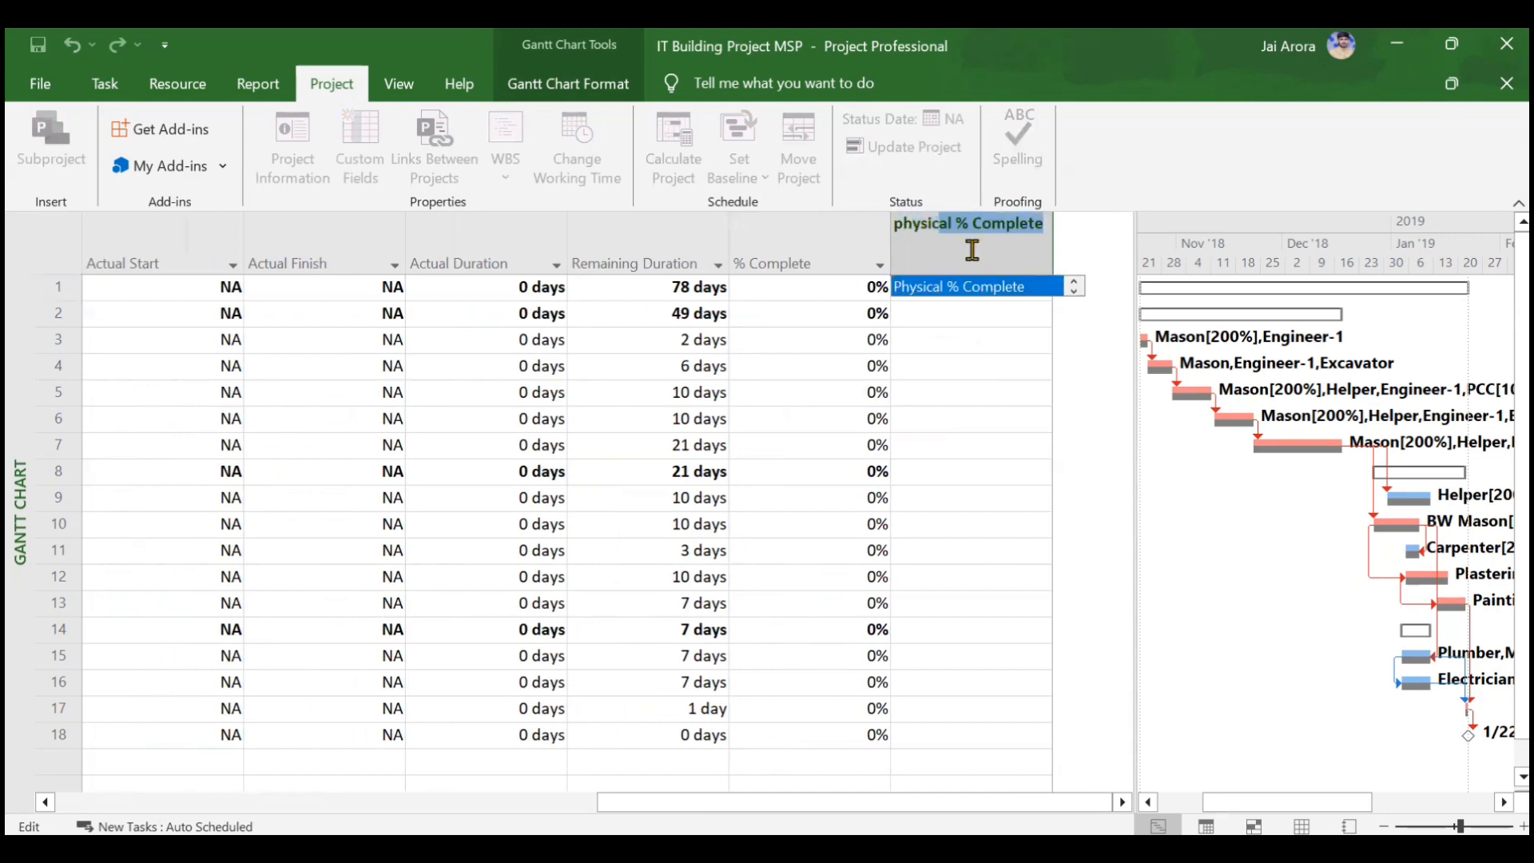
{"action": "key", "text": "Return"}
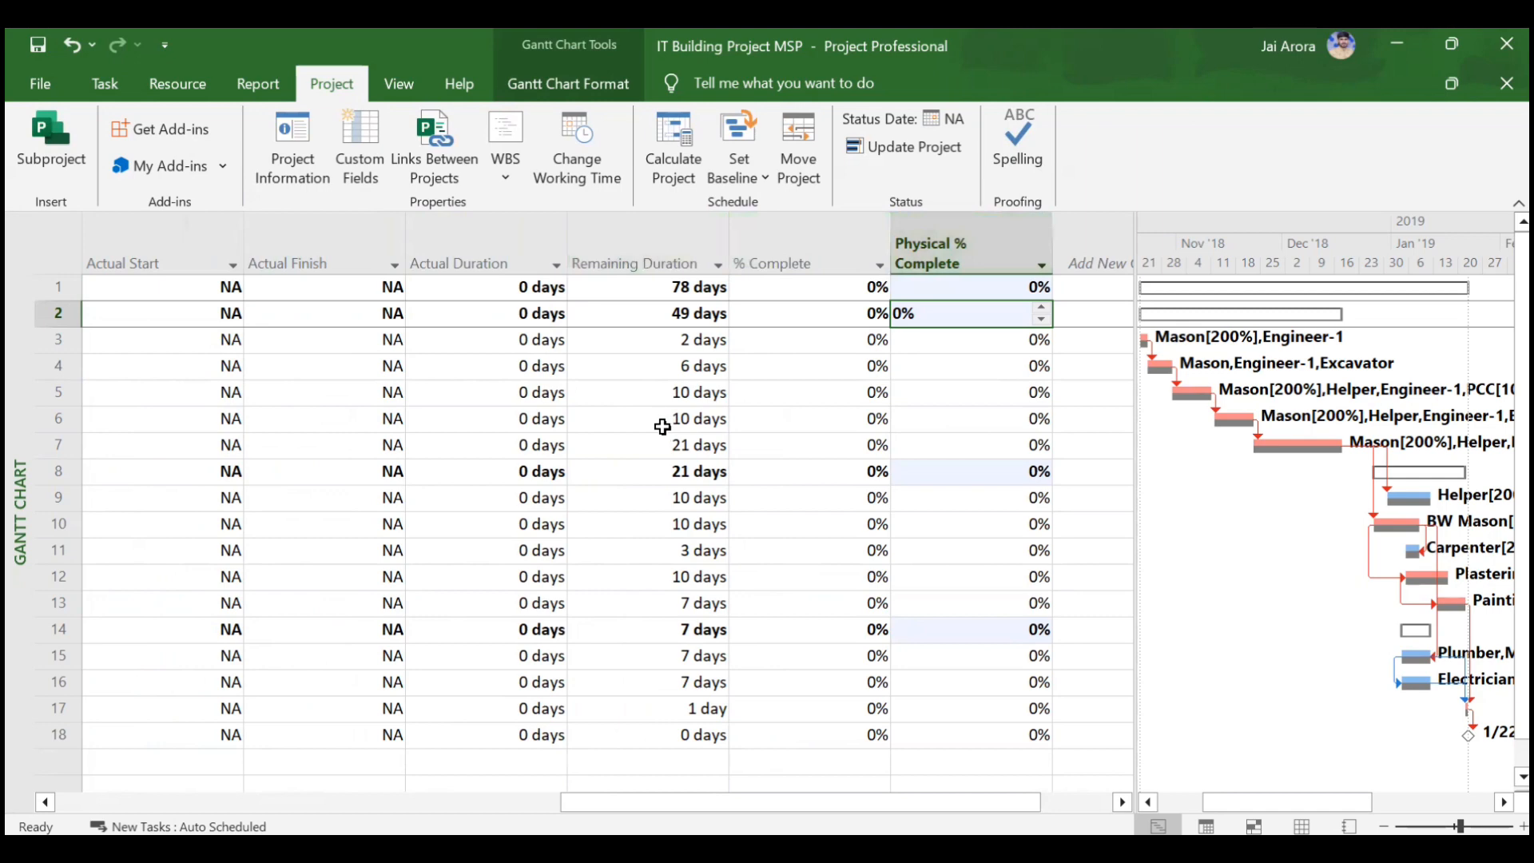
Set the project's status date to November 4, 2018.
{"action": "scroll", "coordinate": [662, 427], "scroll_direction": "left", "scroll_amount": 10}
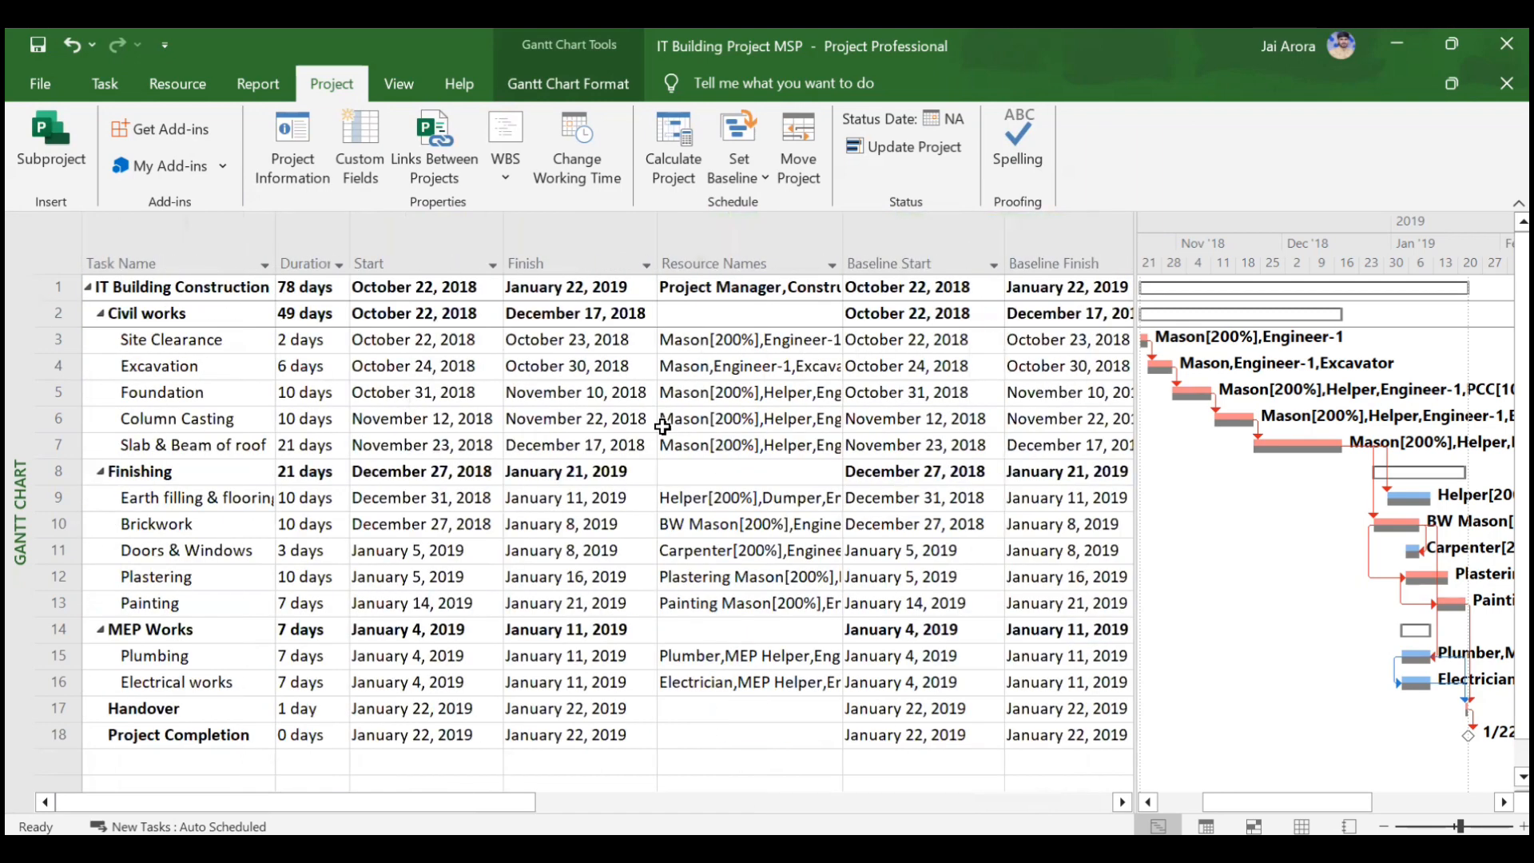
{"action": "left_click", "coordinate": [943, 118]}
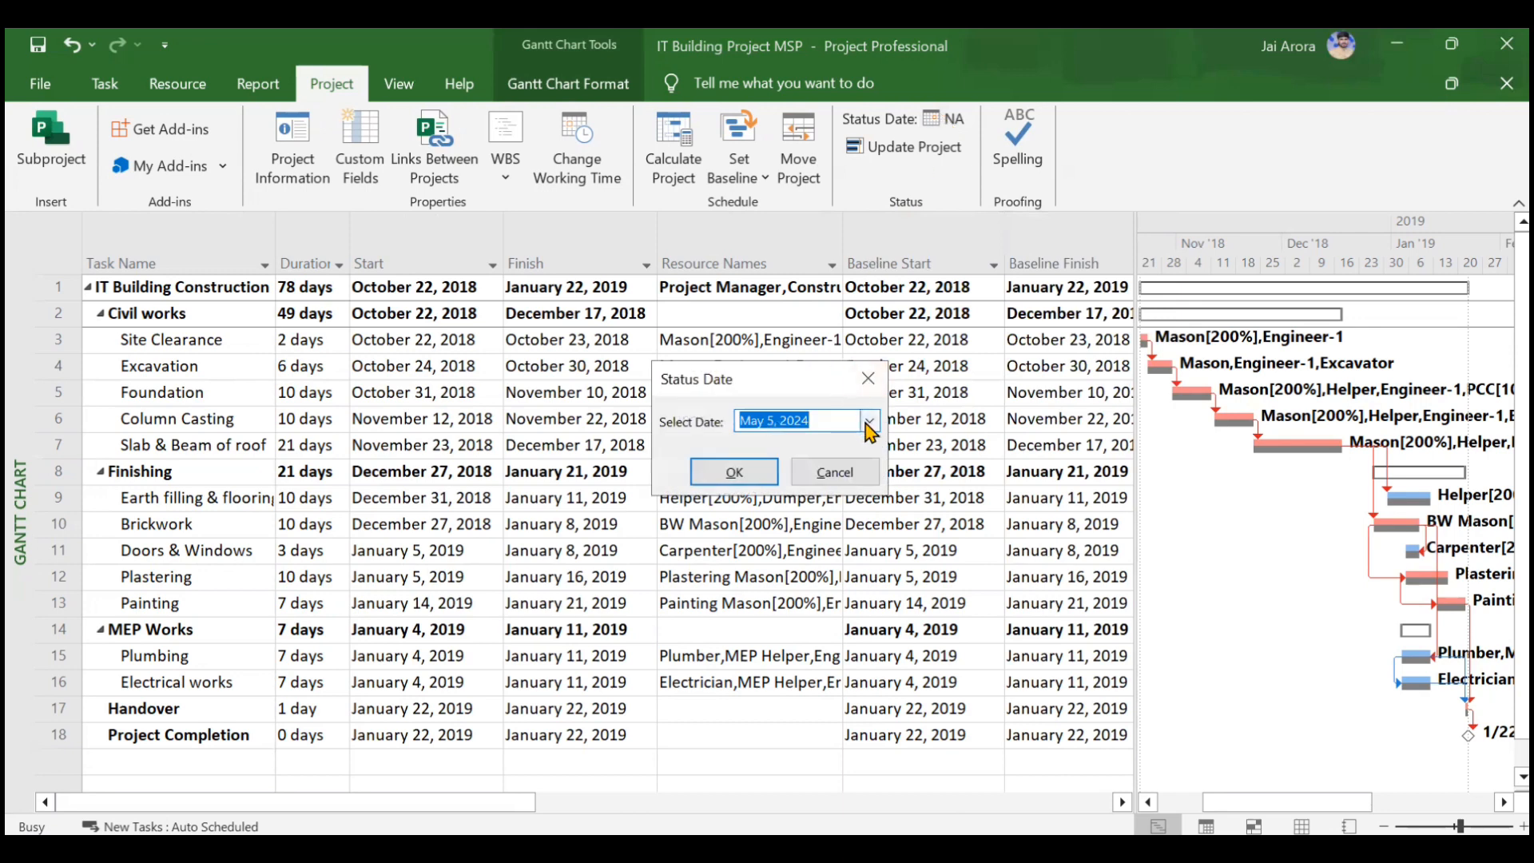
{"action": "key", "text": "BackSpace"}
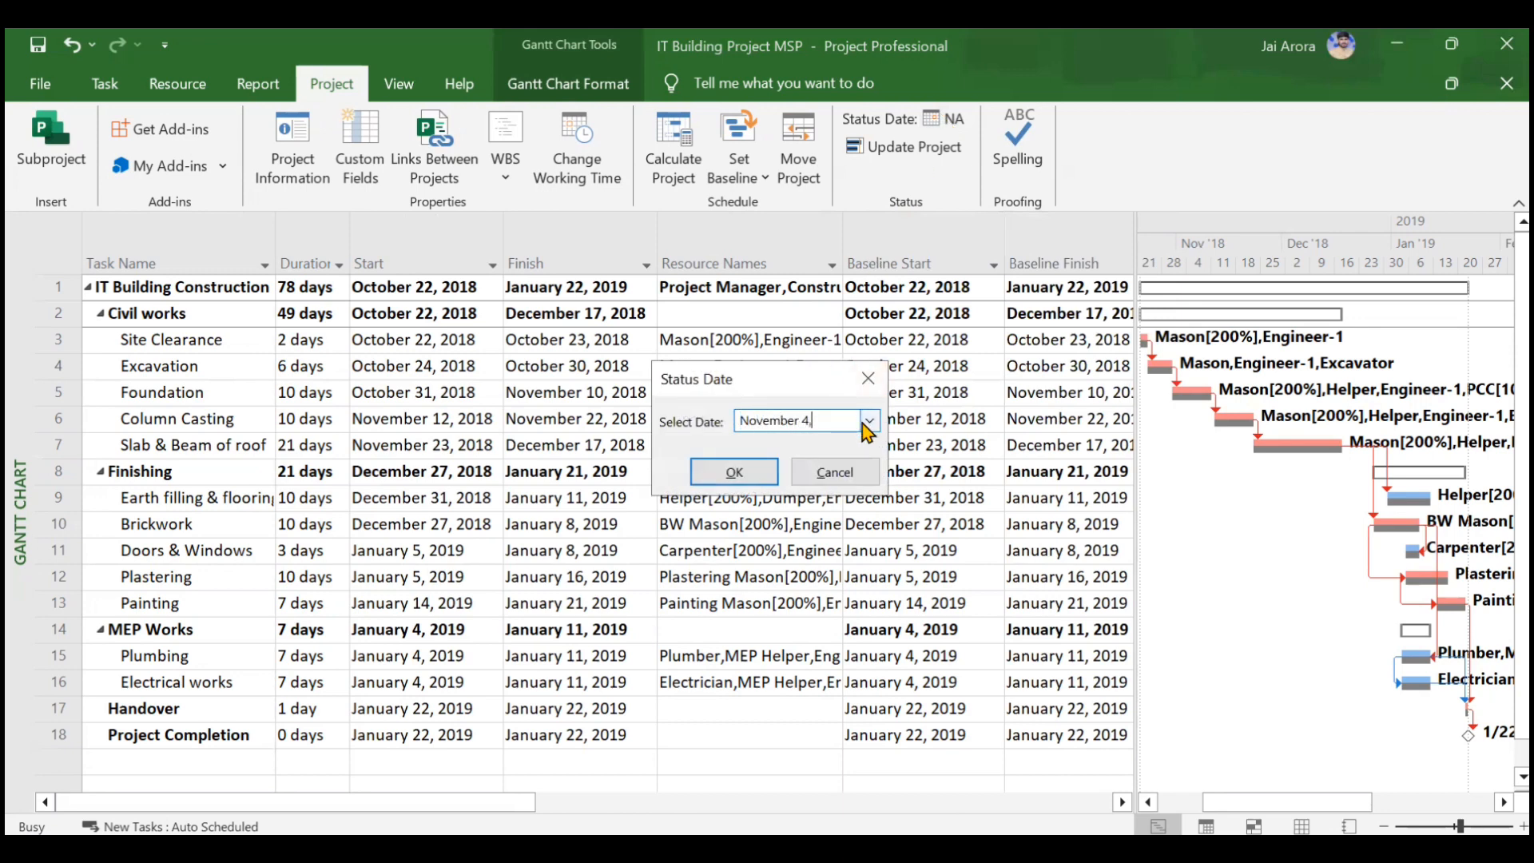
{"action": "left_click", "coordinate": [734, 473]}
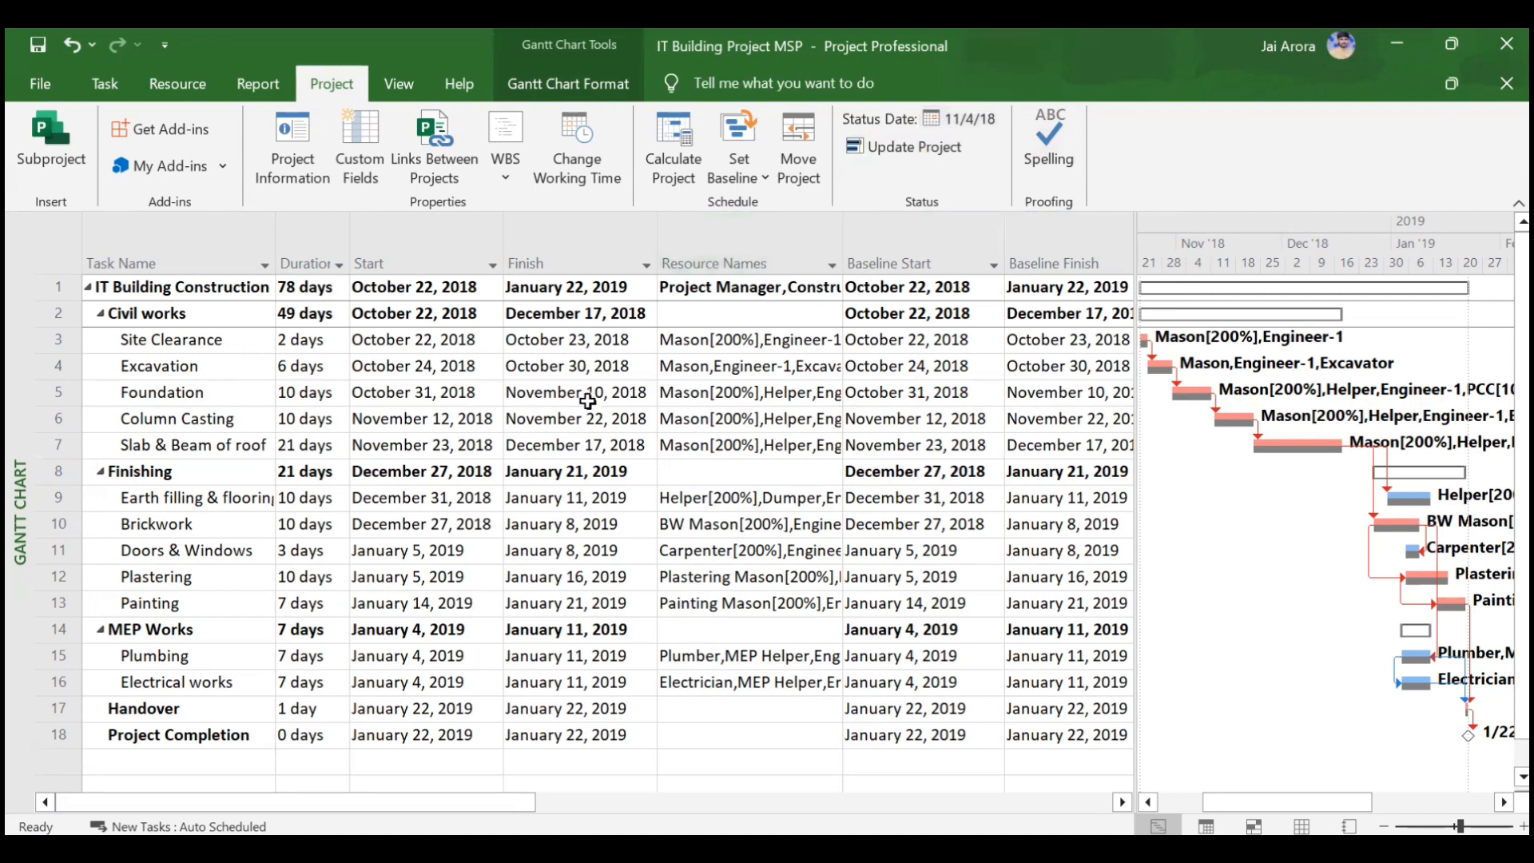
Format the Status Date gridline in the Gantt chart as a solid dark green line.
{"action": "scroll", "coordinate": [588, 402], "scroll_direction": "right", "scroll_amount": 5}
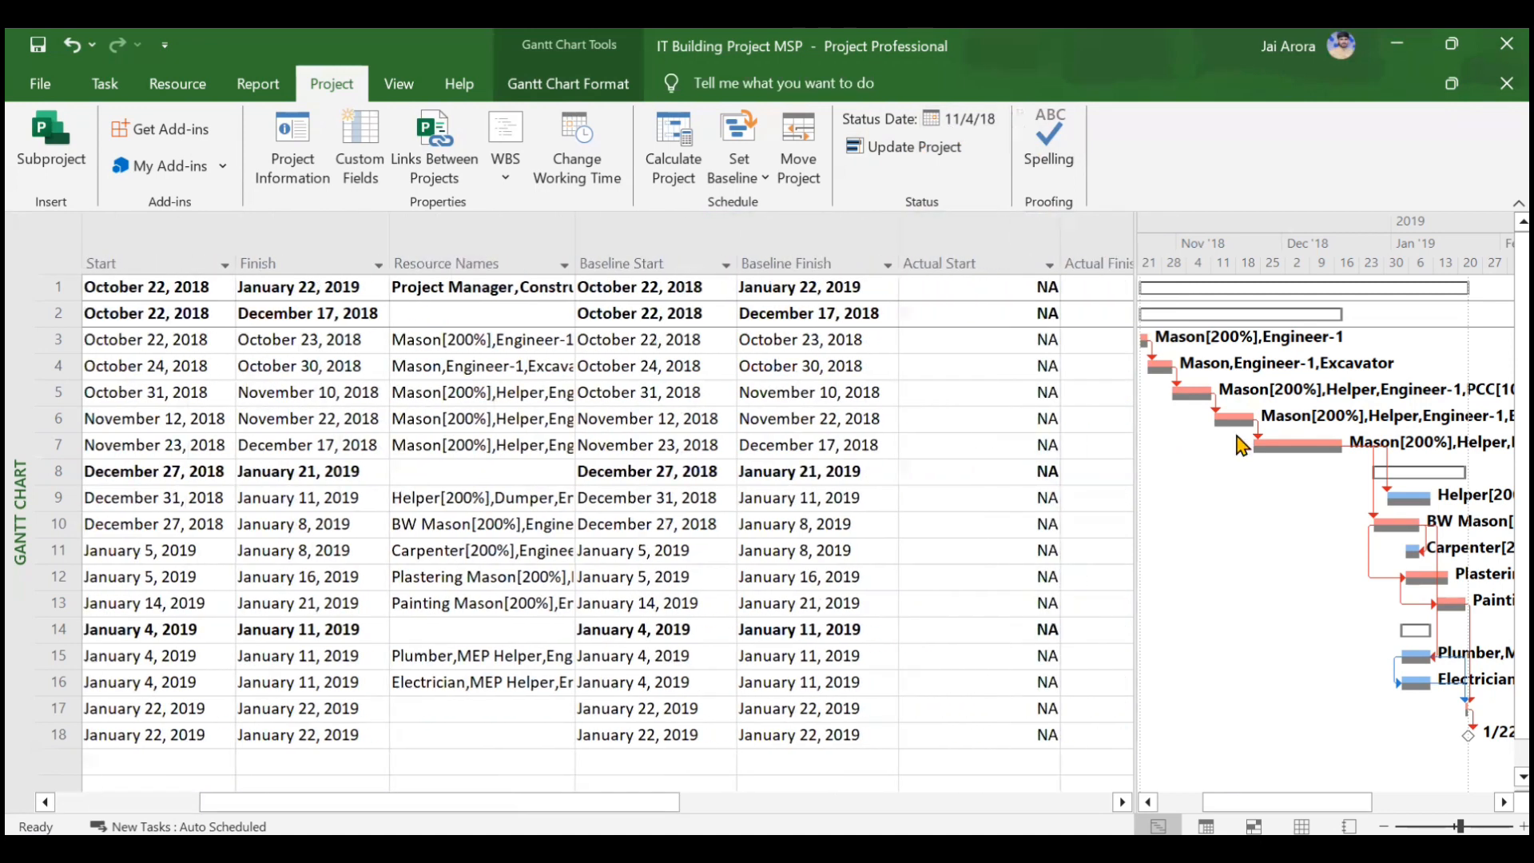
{"action": "right_click", "coordinate": [1240, 445]}
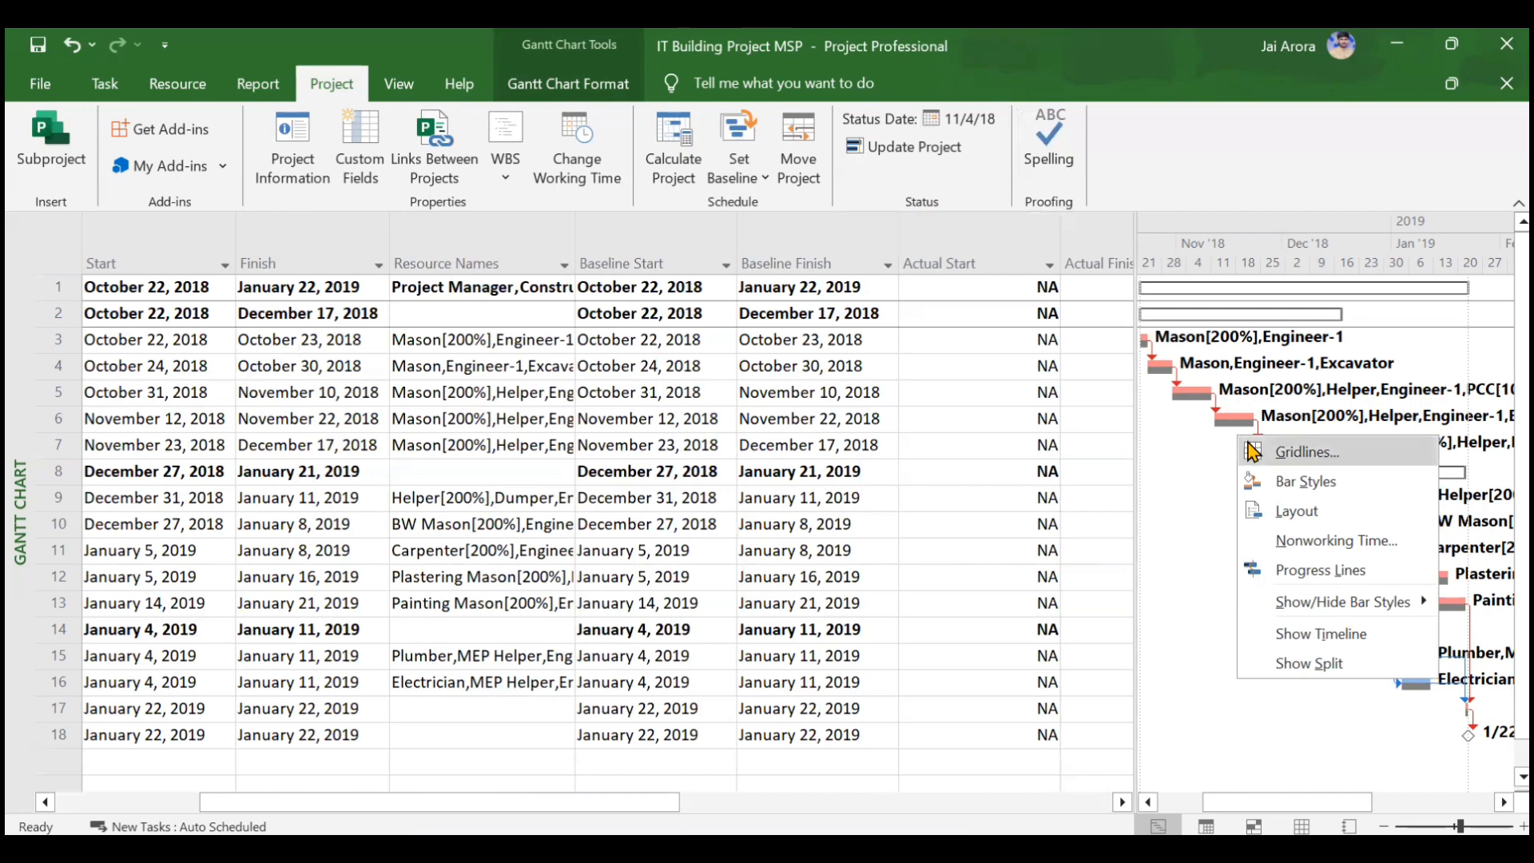
{"action": "left_click", "coordinate": [1271, 452]}
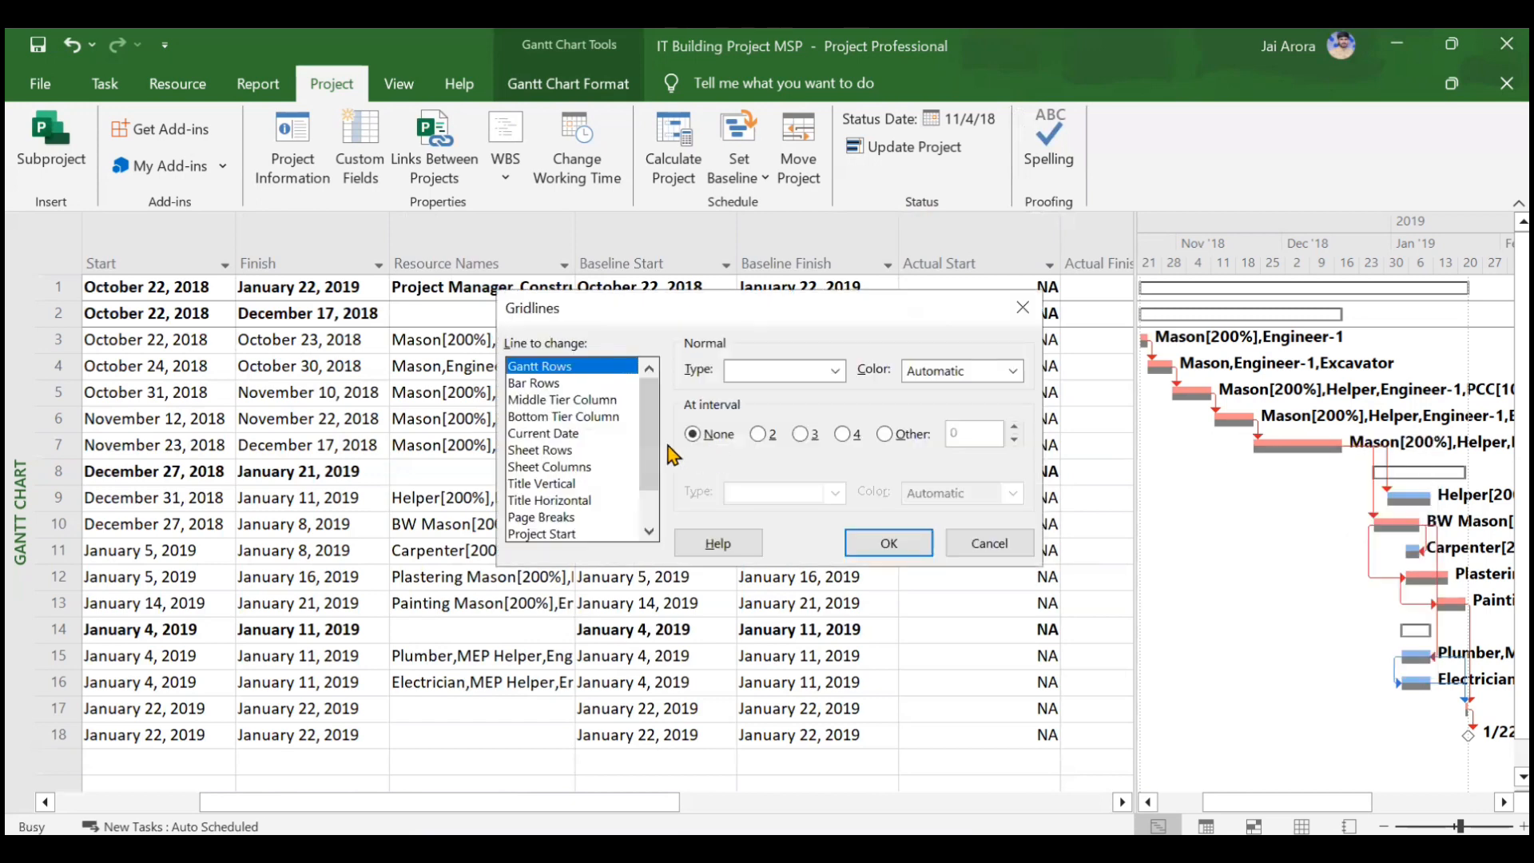
{"action": "left_click_drag", "start_coordinate": [650, 356], "coordinate": [650, 536]}
{"action": "left_click", "coordinate": [575, 517]}
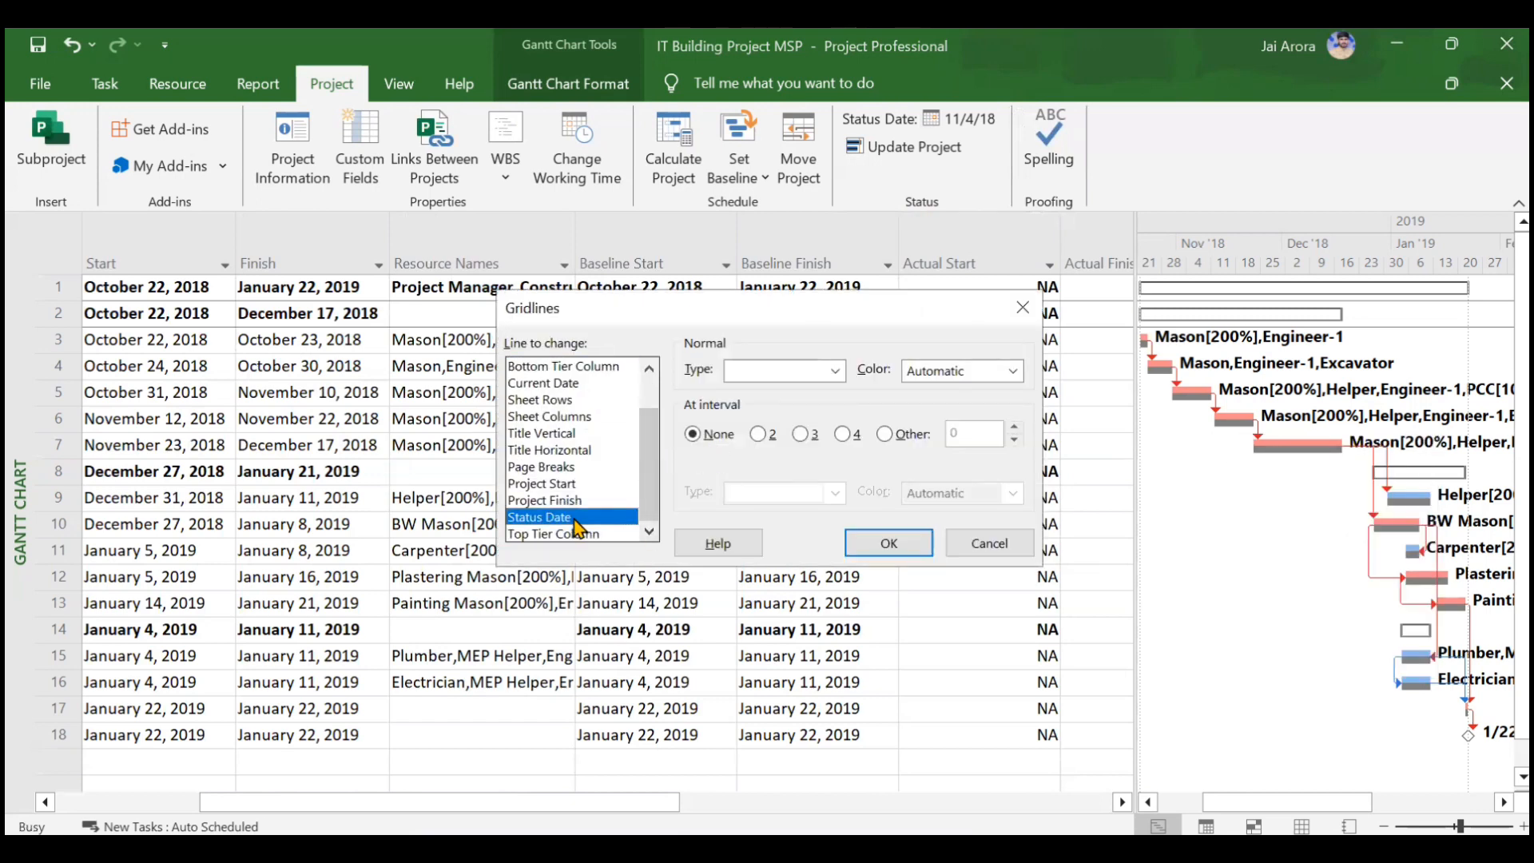
{"action": "left_click", "coordinate": [836, 371]}
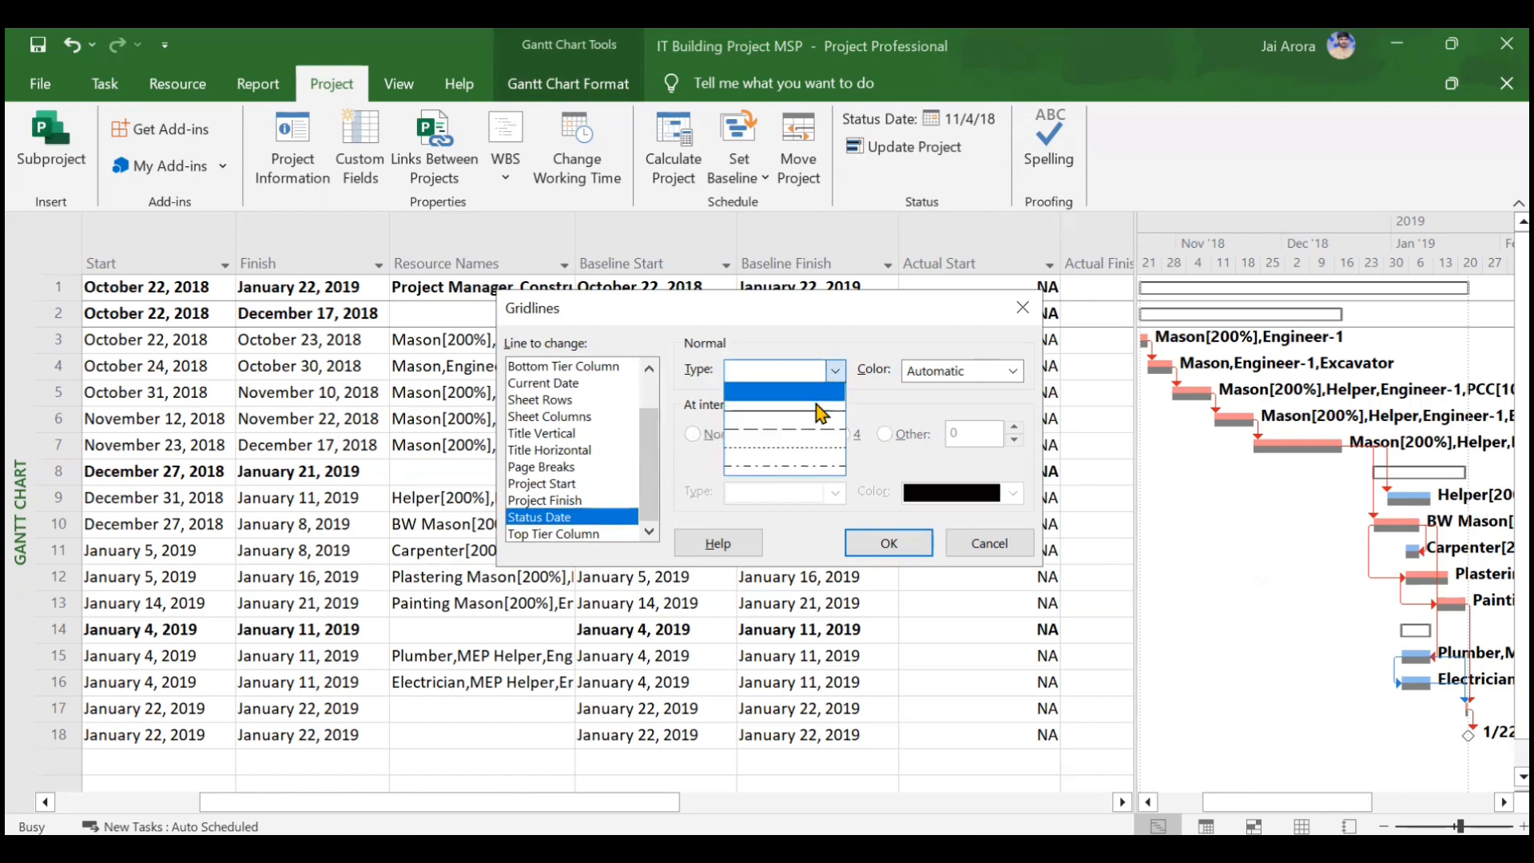
{"action": "left_click", "coordinate": [821, 405]}
{"action": "left_click", "coordinate": [1012, 371]}
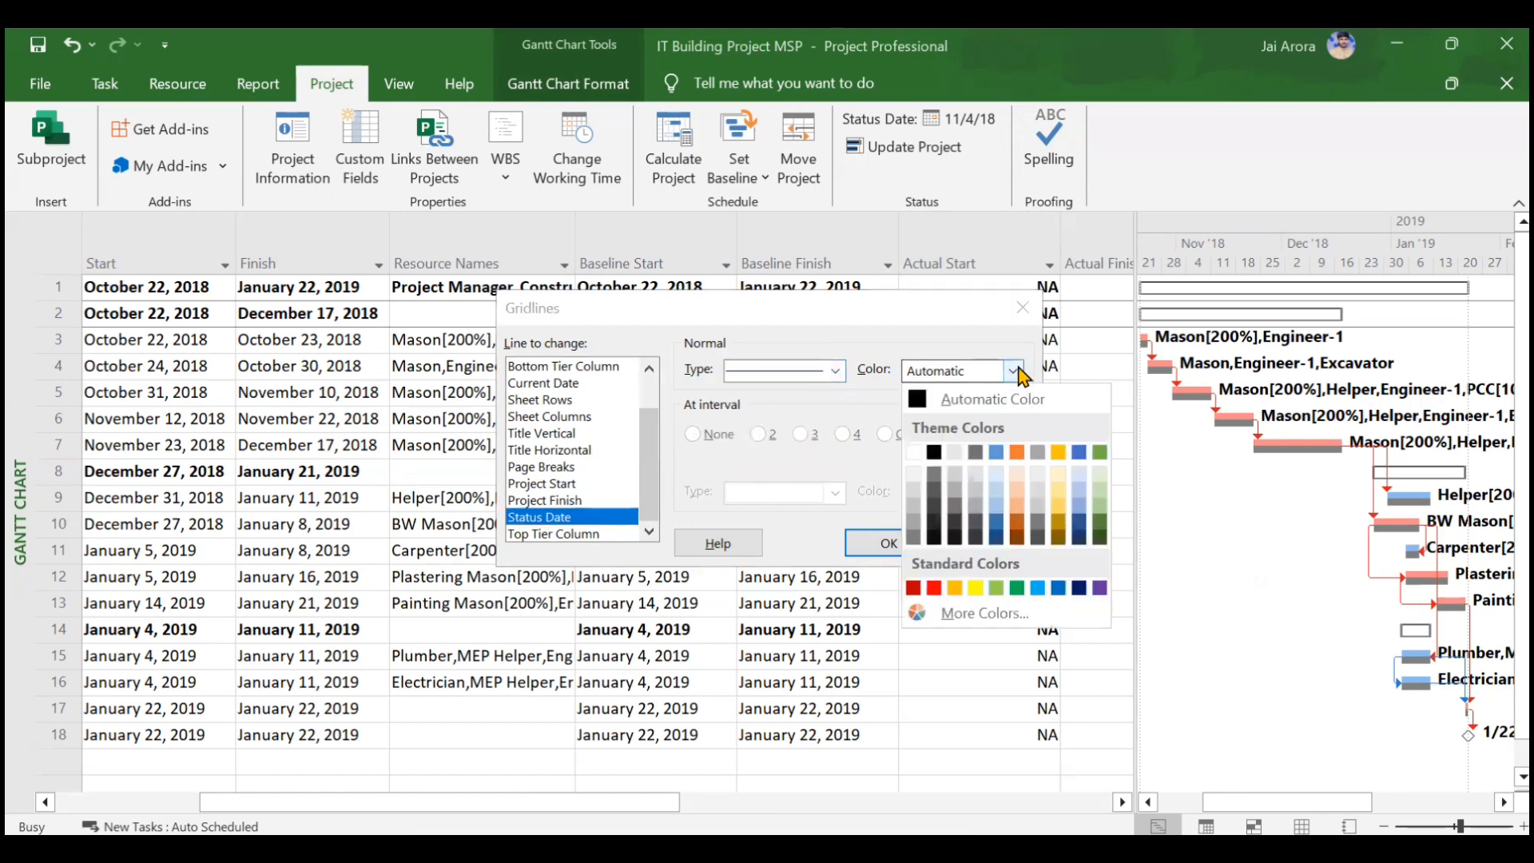
{"action": "left_click", "coordinate": [1100, 527]}
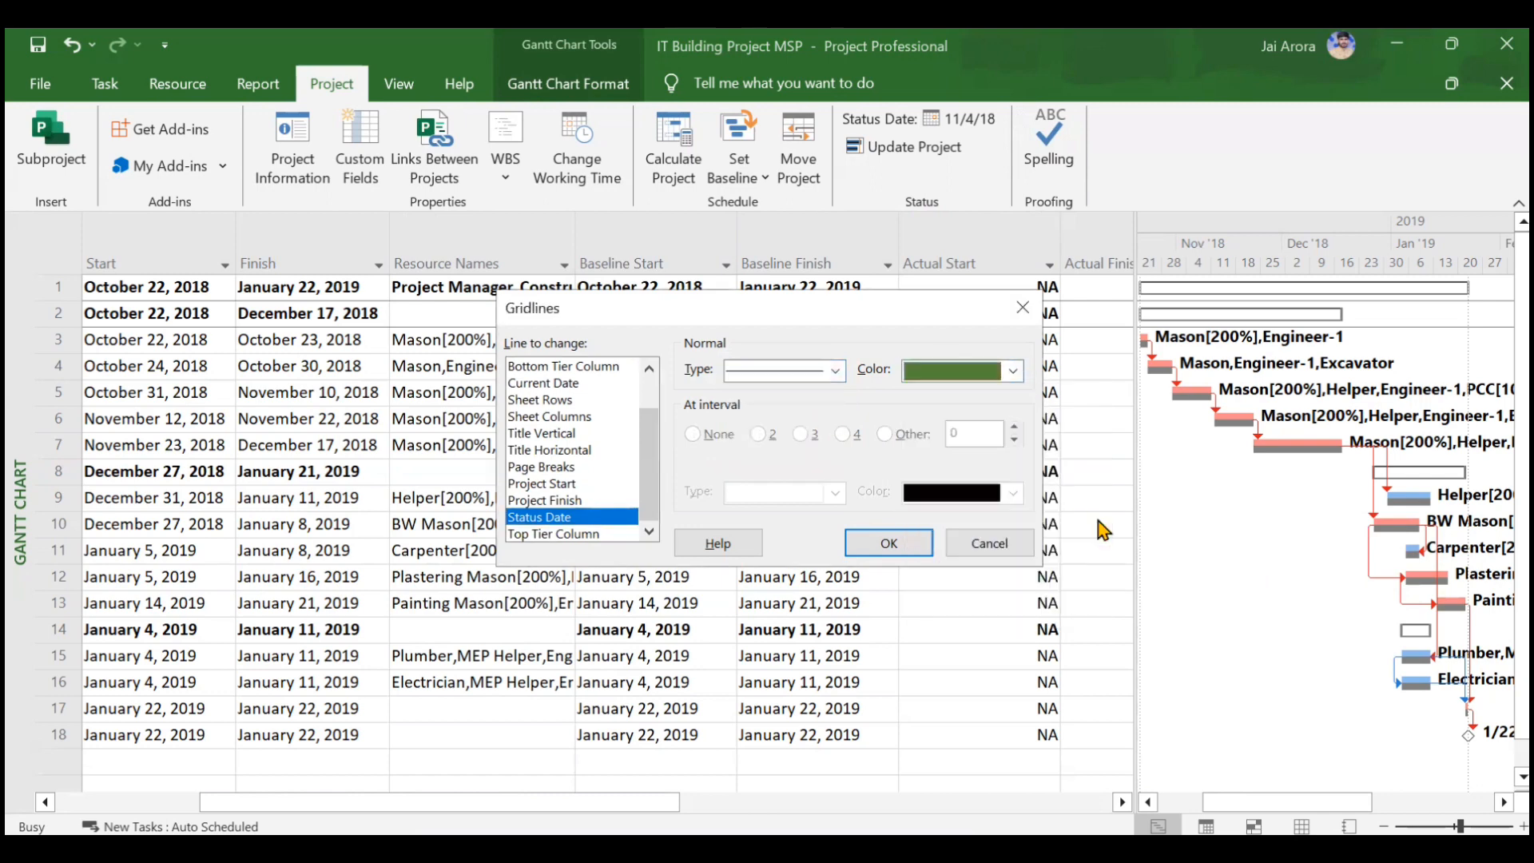
{"action": "left_click", "coordinate": [889, 543]}
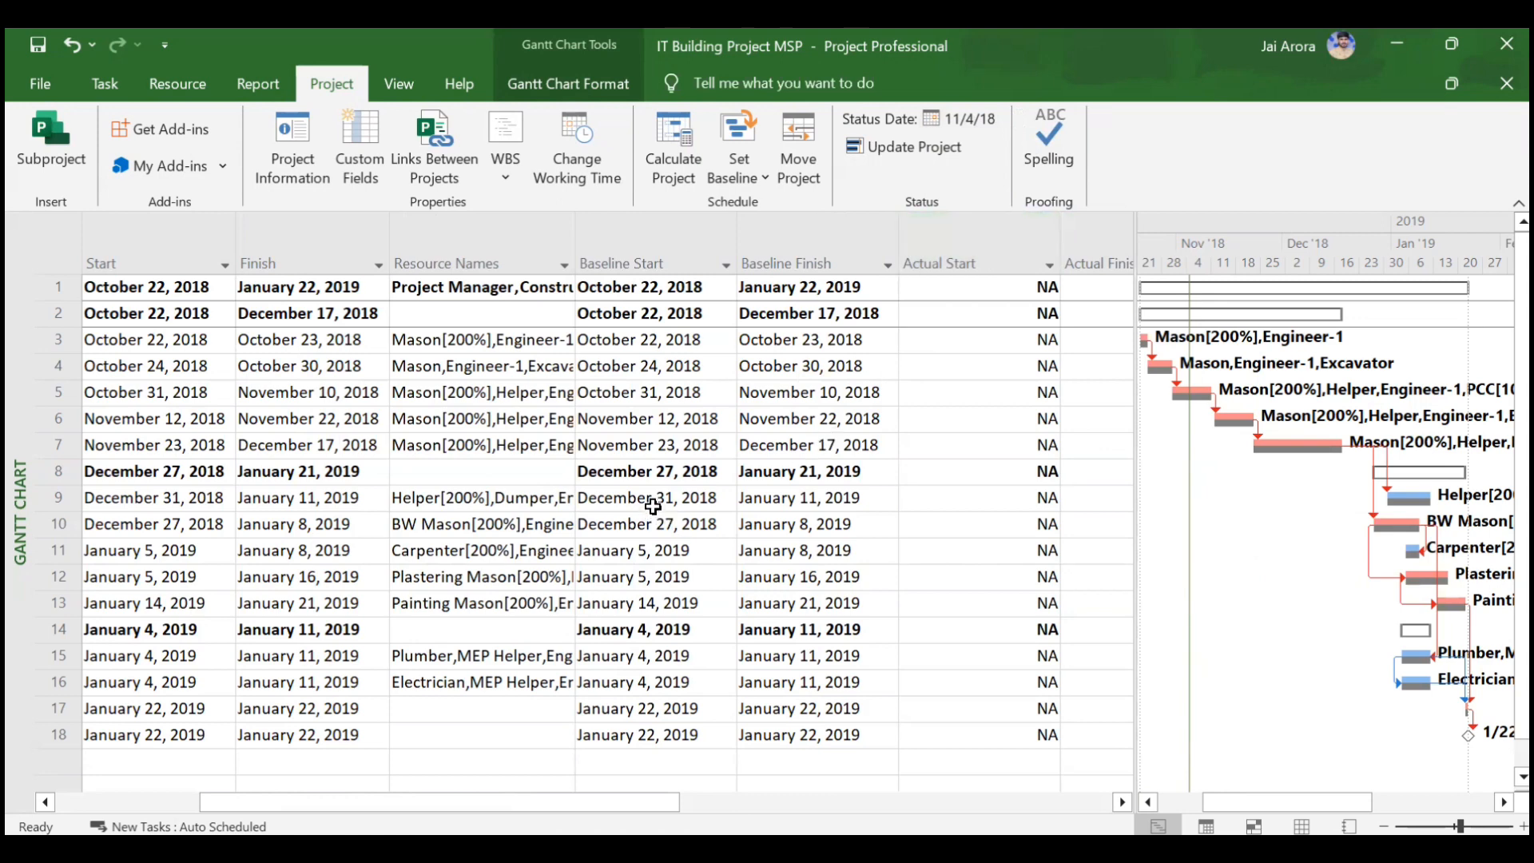
Examine which tasks the status date line crosses in the Gantt chart and check their scheduled, baseline and actual dates.
{"action": "scroll", "coordinate": [652, 506], "scroll_direction": "left", "scroll_amount": 3}
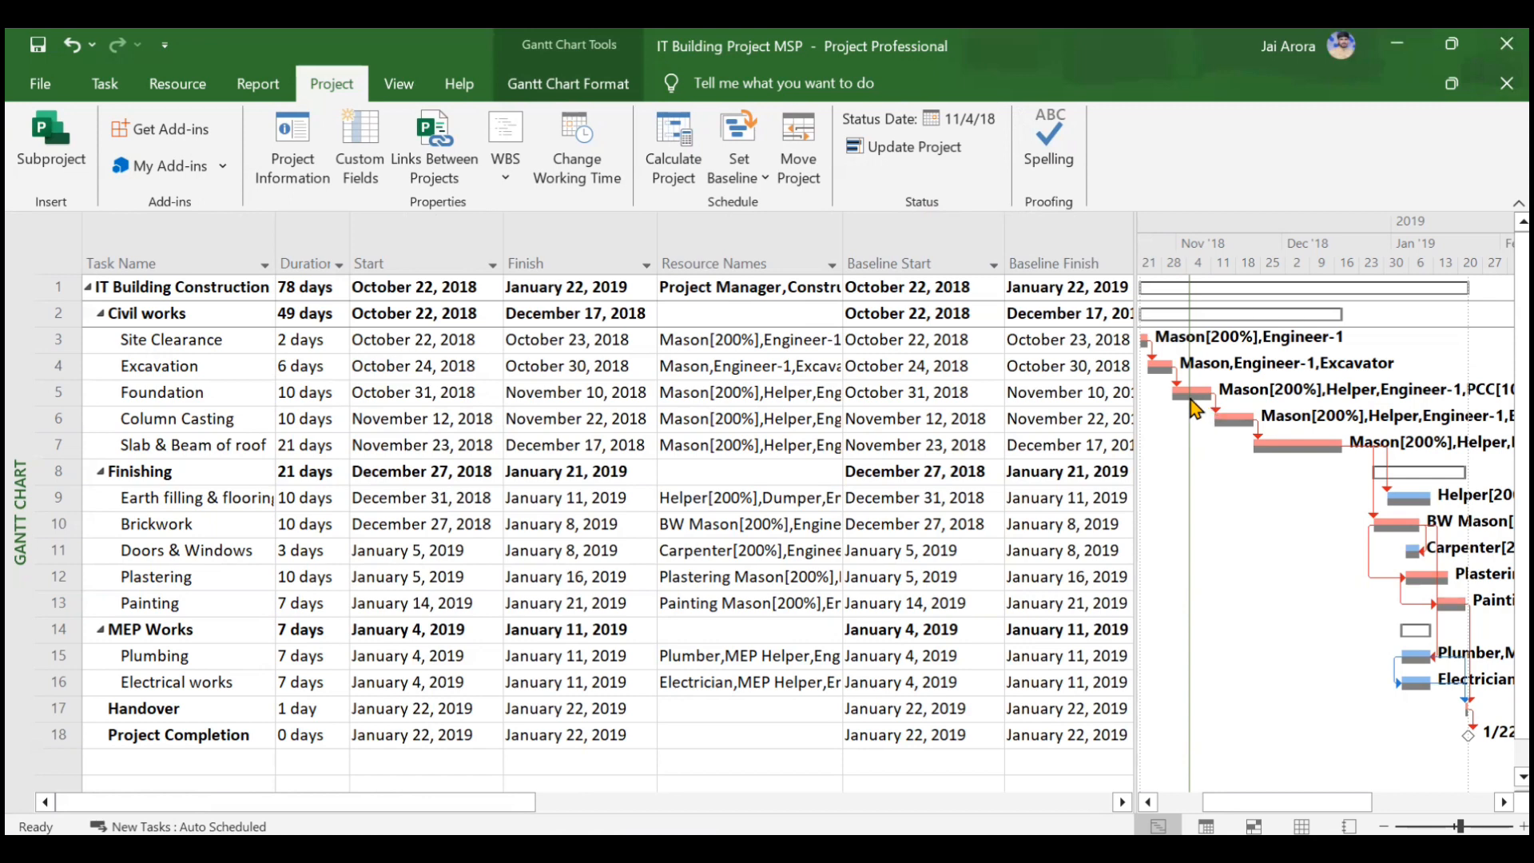
{"action": "mouse_move", "coordinate": [1194, 407]}
{"action": "scroll", "coordinate": [510, 444], "scroll_direction": "right", "scroll_amount": 3}
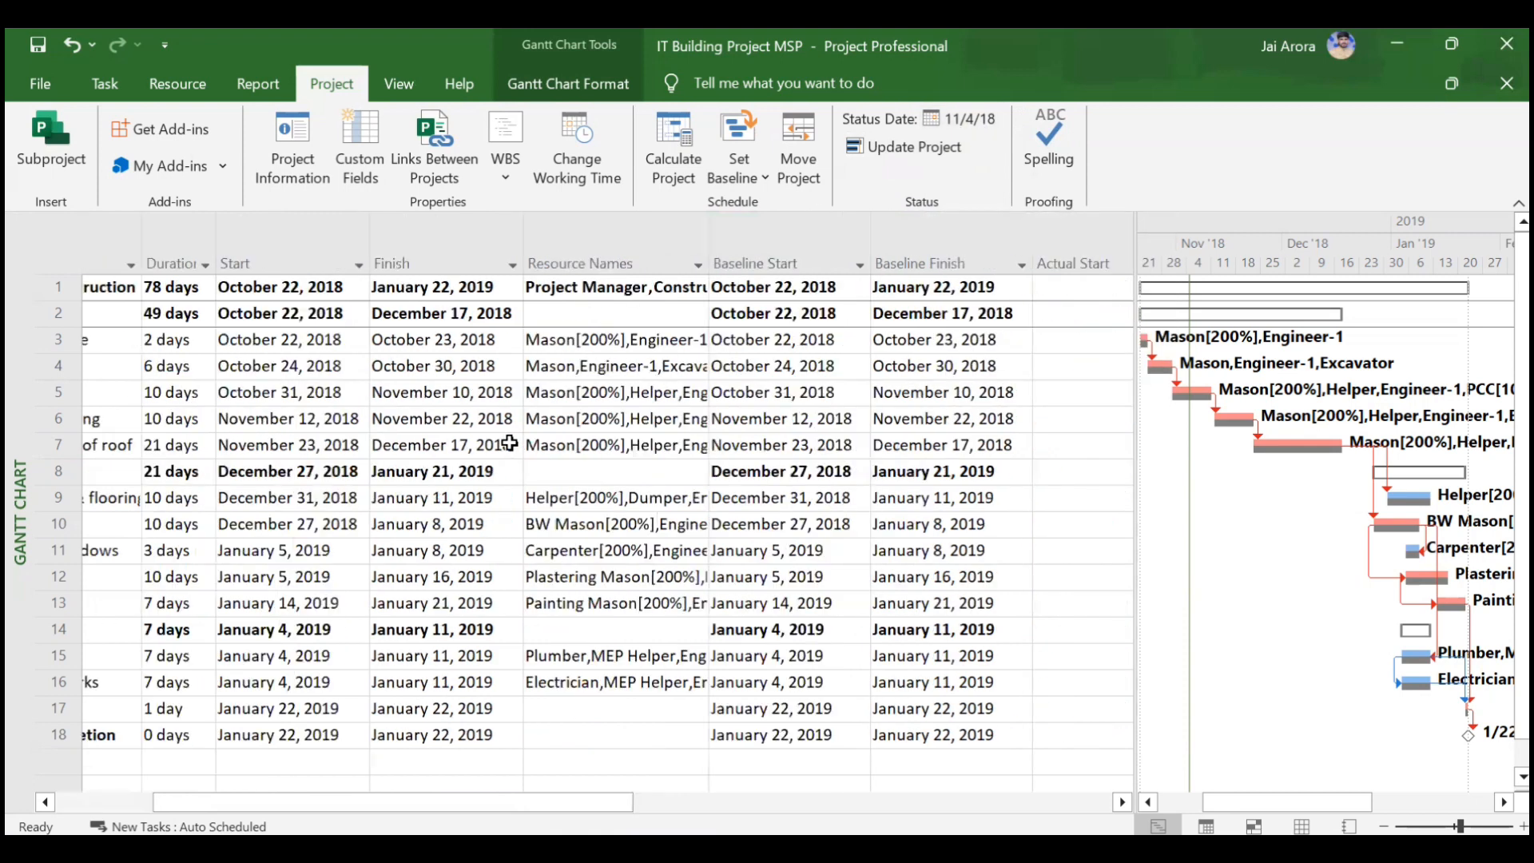
{"action": "scroll", "coordinate": [509, 444], "scroll_direction": "right", "scroll_amount": 5}
{"action": "scroll", "coordinate": [510, 443], "scroll_direction": "left", "scroll_amount": 4}
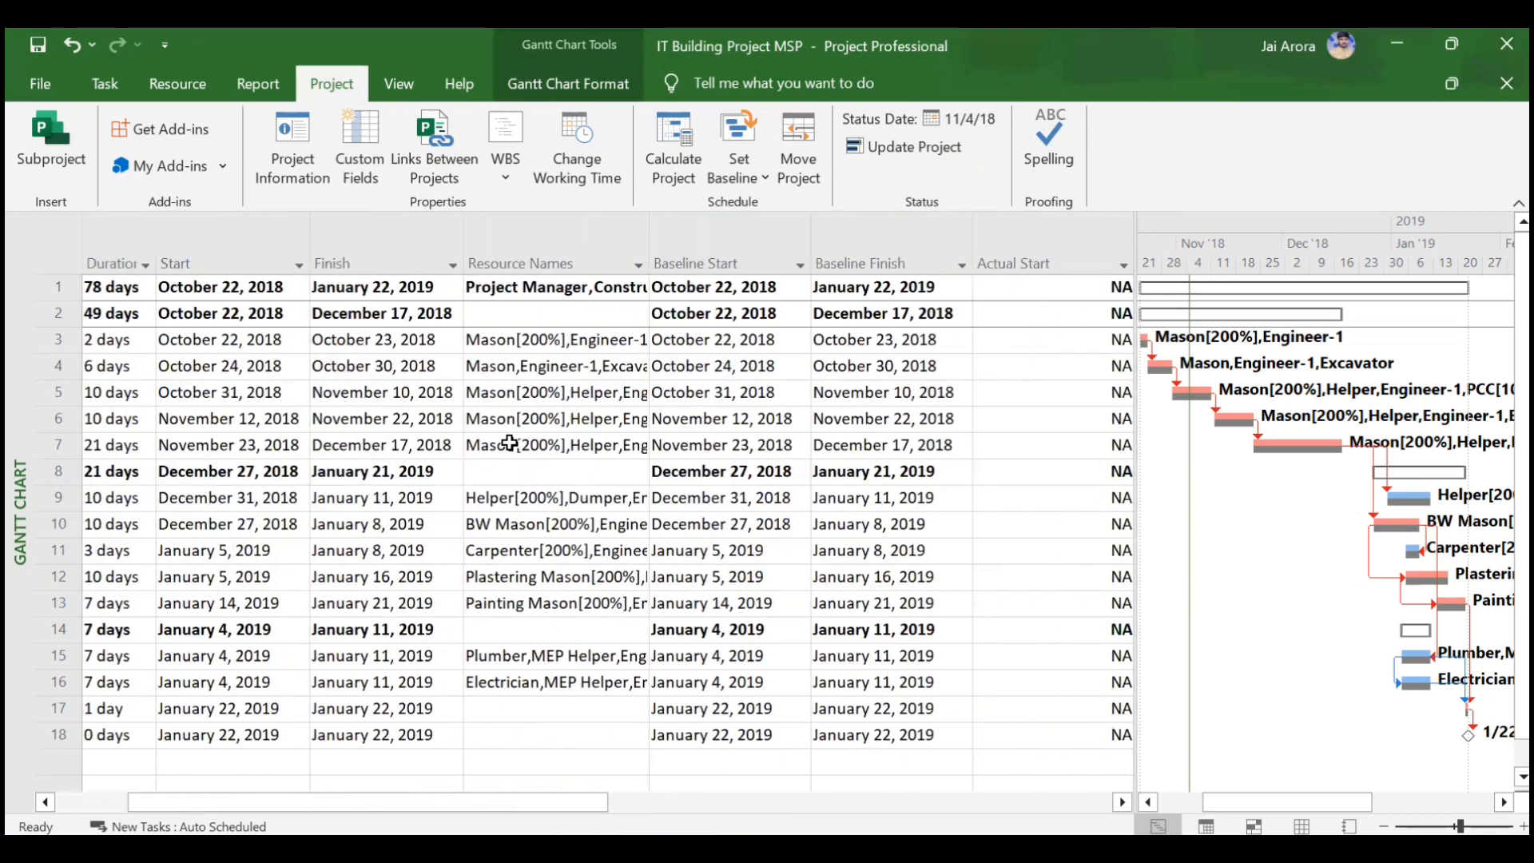
{"action": "scroll", "coordinate": [510, 444], "scroll_direction": "left", "scroll_amount": 4}
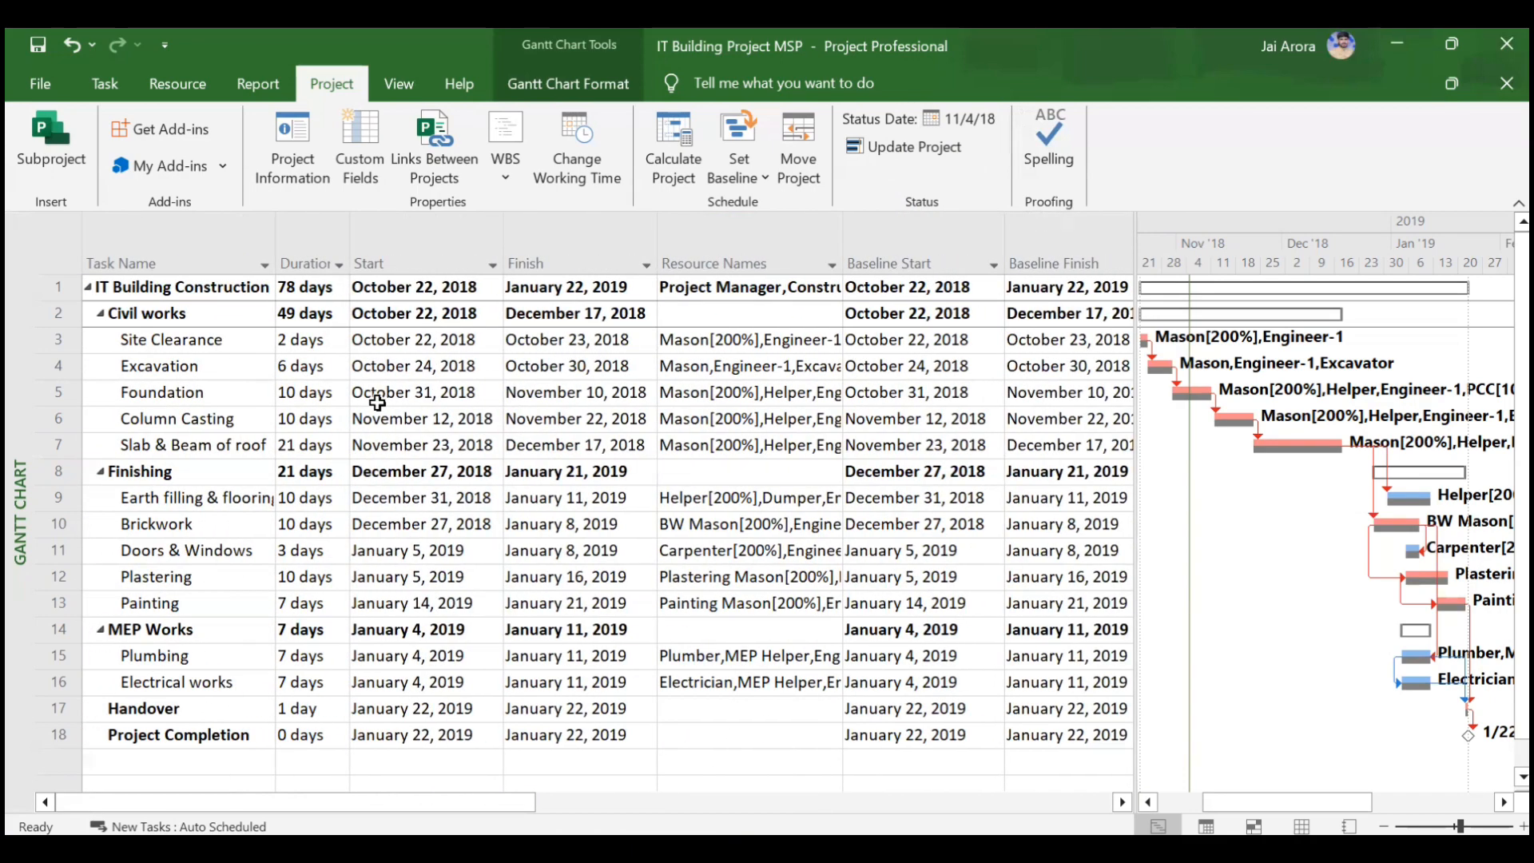
{"action": "scroll", "coordinate": [377, 402], "scroll_direction": "right", "scroll_amount": 3}
{"action": "scroll", "coordinate": [377, 401], "scroll_direction": "right", "scroll_amount": 2}
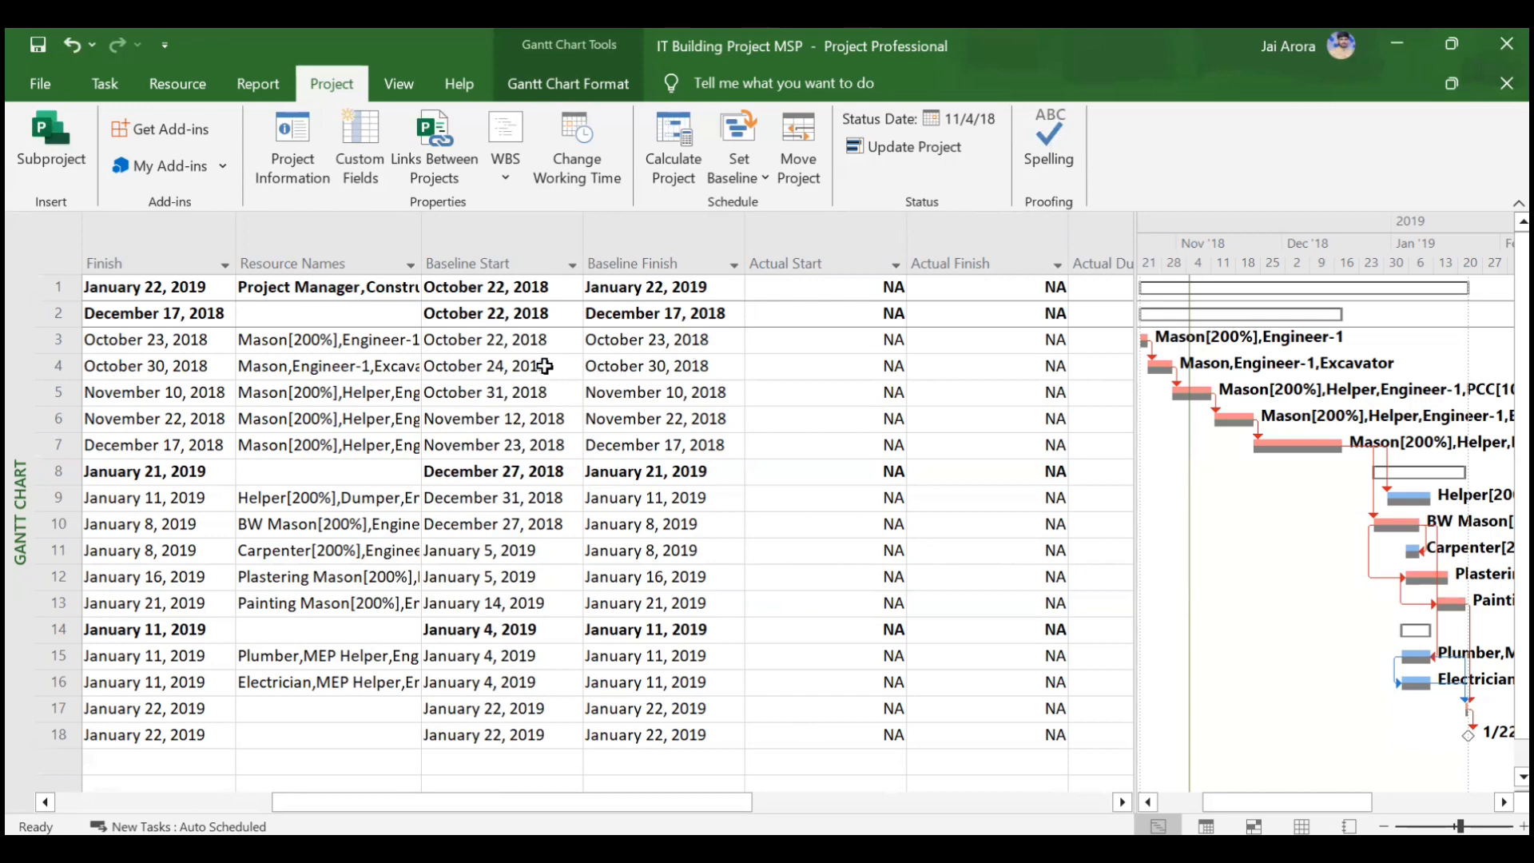
{"action": "scroll", "coordinate": [544, 366], "scroll_direction": "left", "scroll_amount": 5}
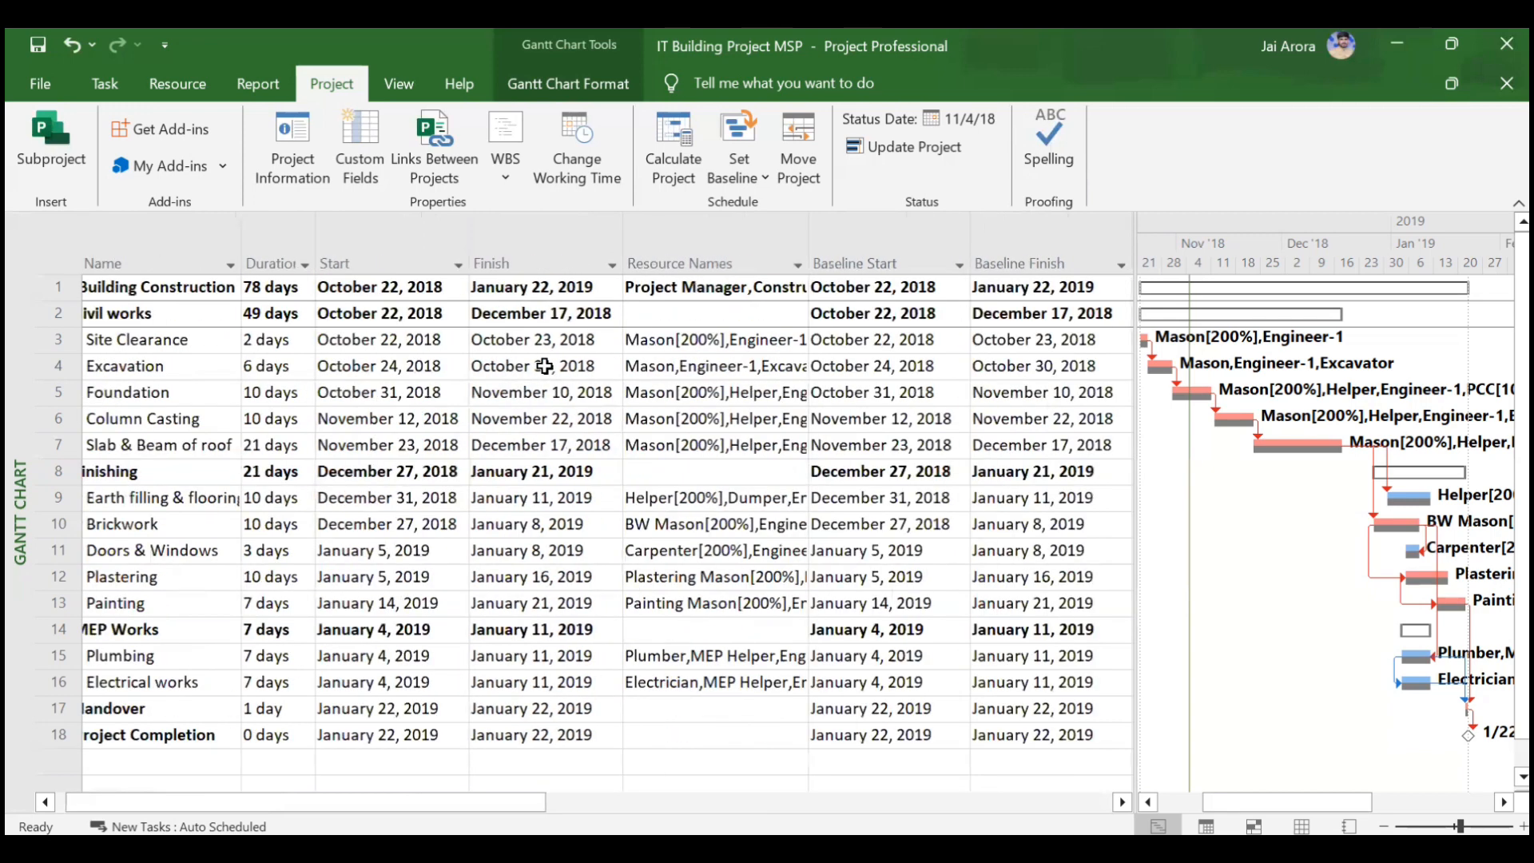
{"action": "scroll", "coordinate": [544, 366], "scroll_direction": "right", "scroll_amount": 5}
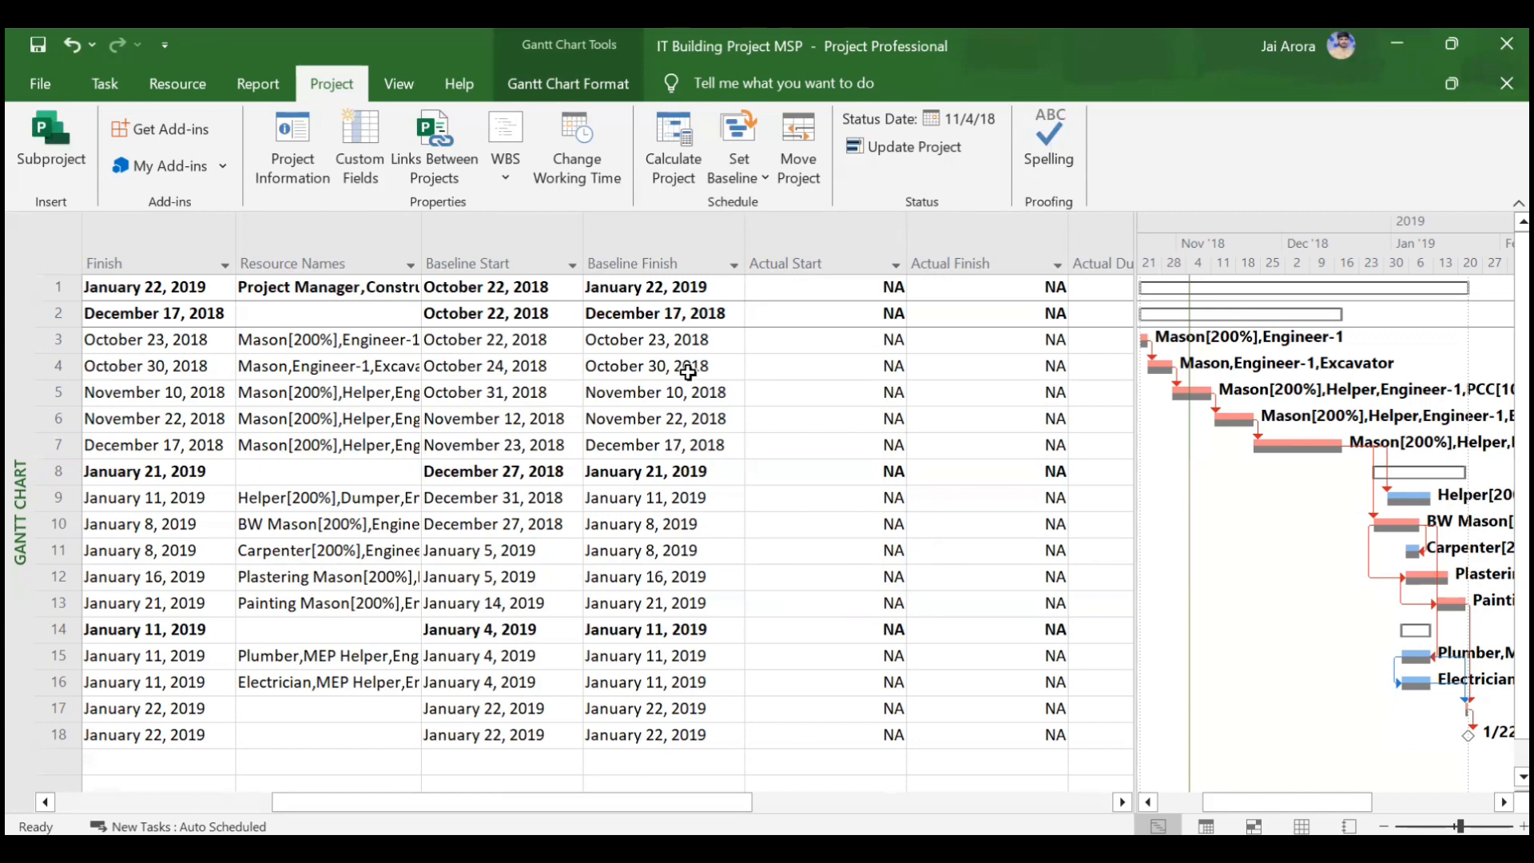
{"action": "scroll", "coordinate": [535, 406], "scroll_direction": "left", "scroll_amount": 5}
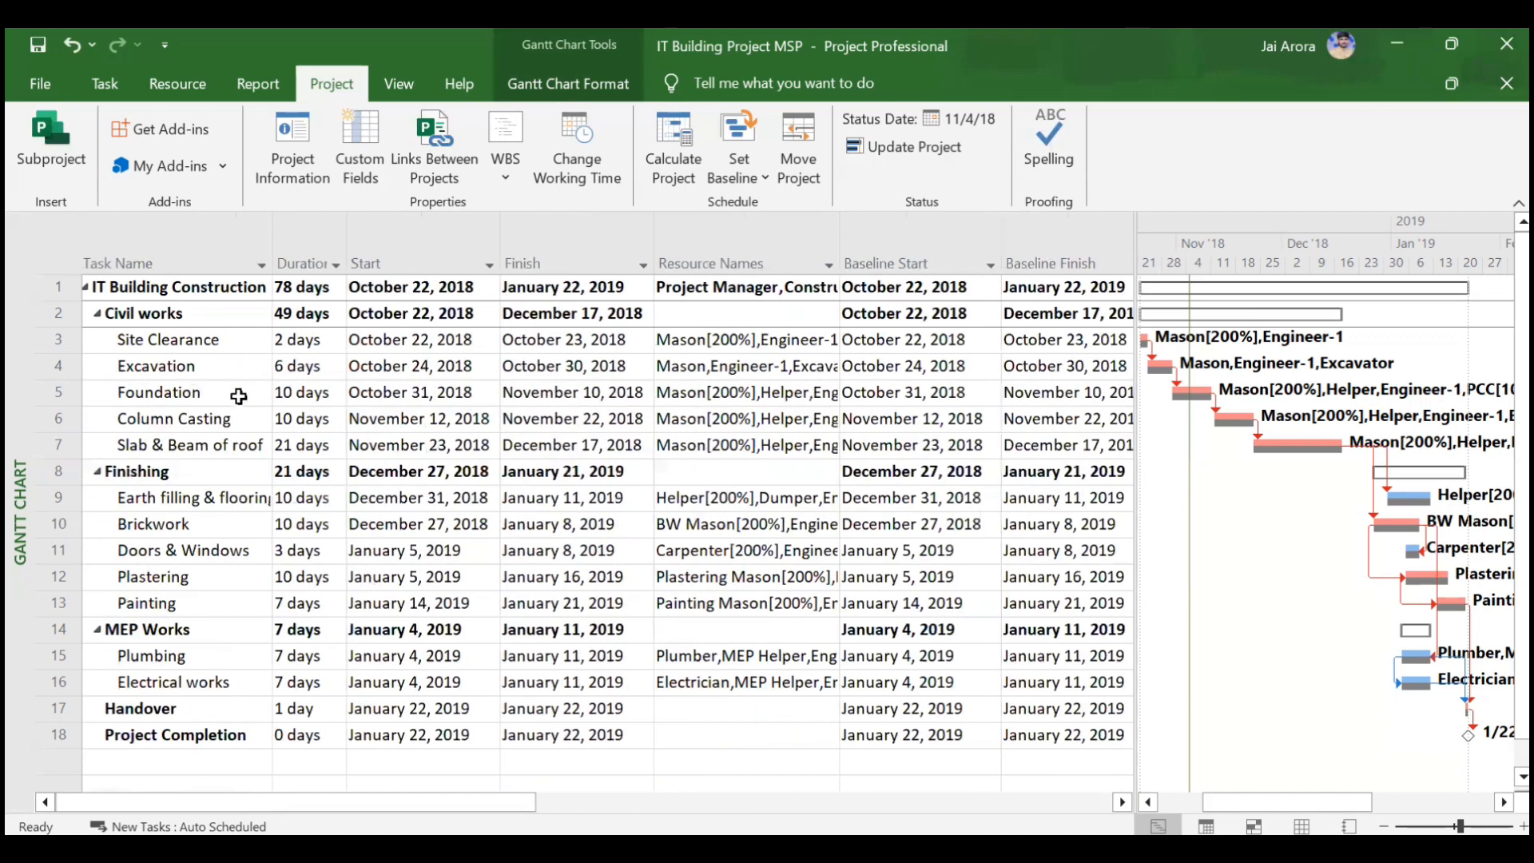
Update the entire project's work as complete through November 4, 2018, using the 0% - 100% complete option.
{"action": "scroll", "coordinate": [530, 438], "scroll_direction": "right", "scroll_amount": 5}
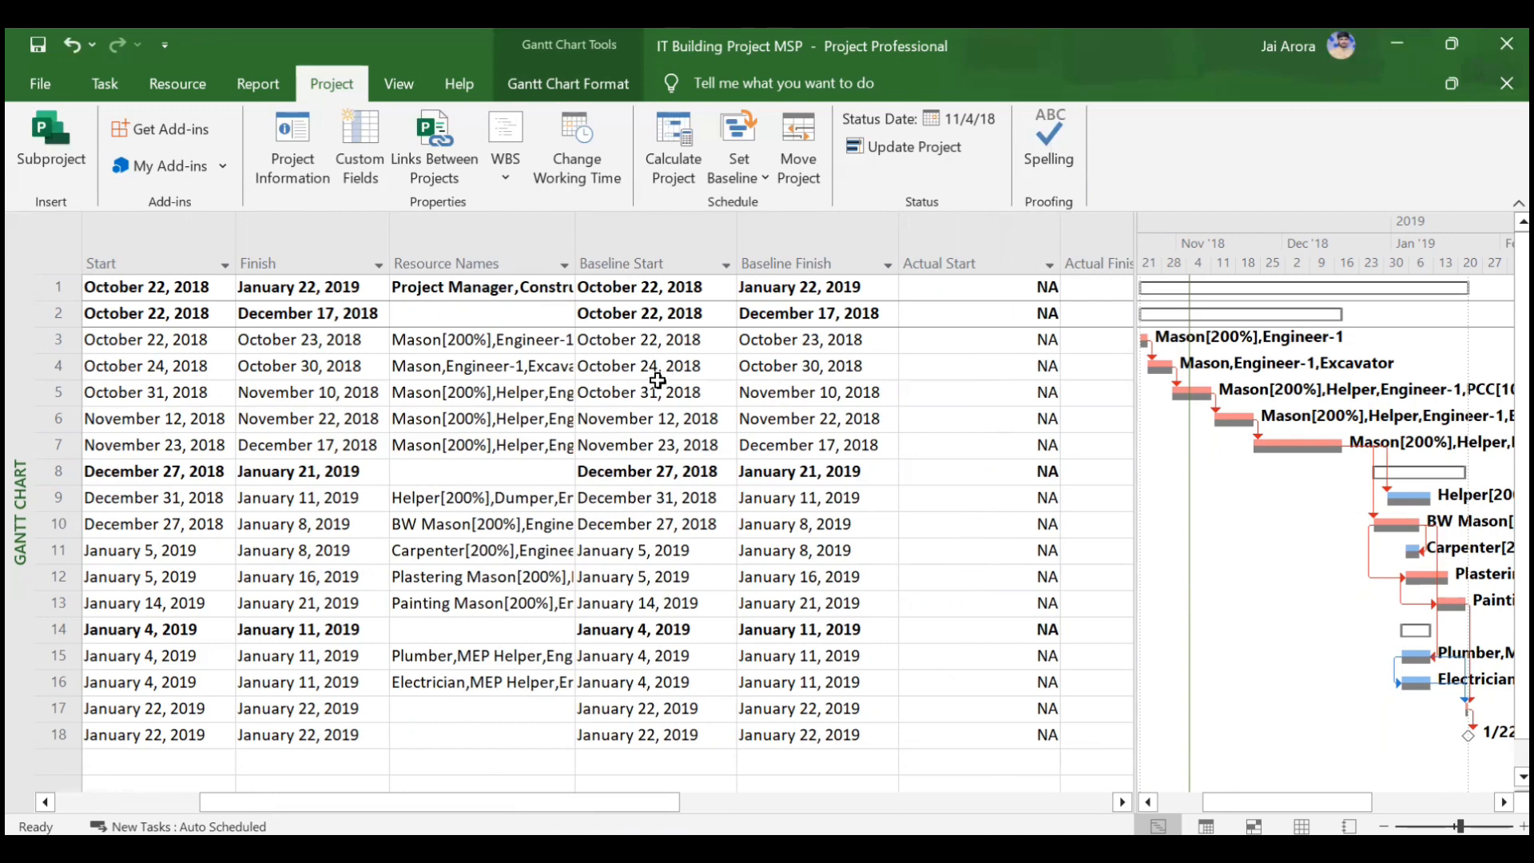
{"action": "scroll", "coordinate": [650, 377], "scroll_direction": "left", "scroll_amount": 3}
{"action": "scroll", "coordinate": [303, 397], "scroll_direction": "left", "scroll_amount": 1}
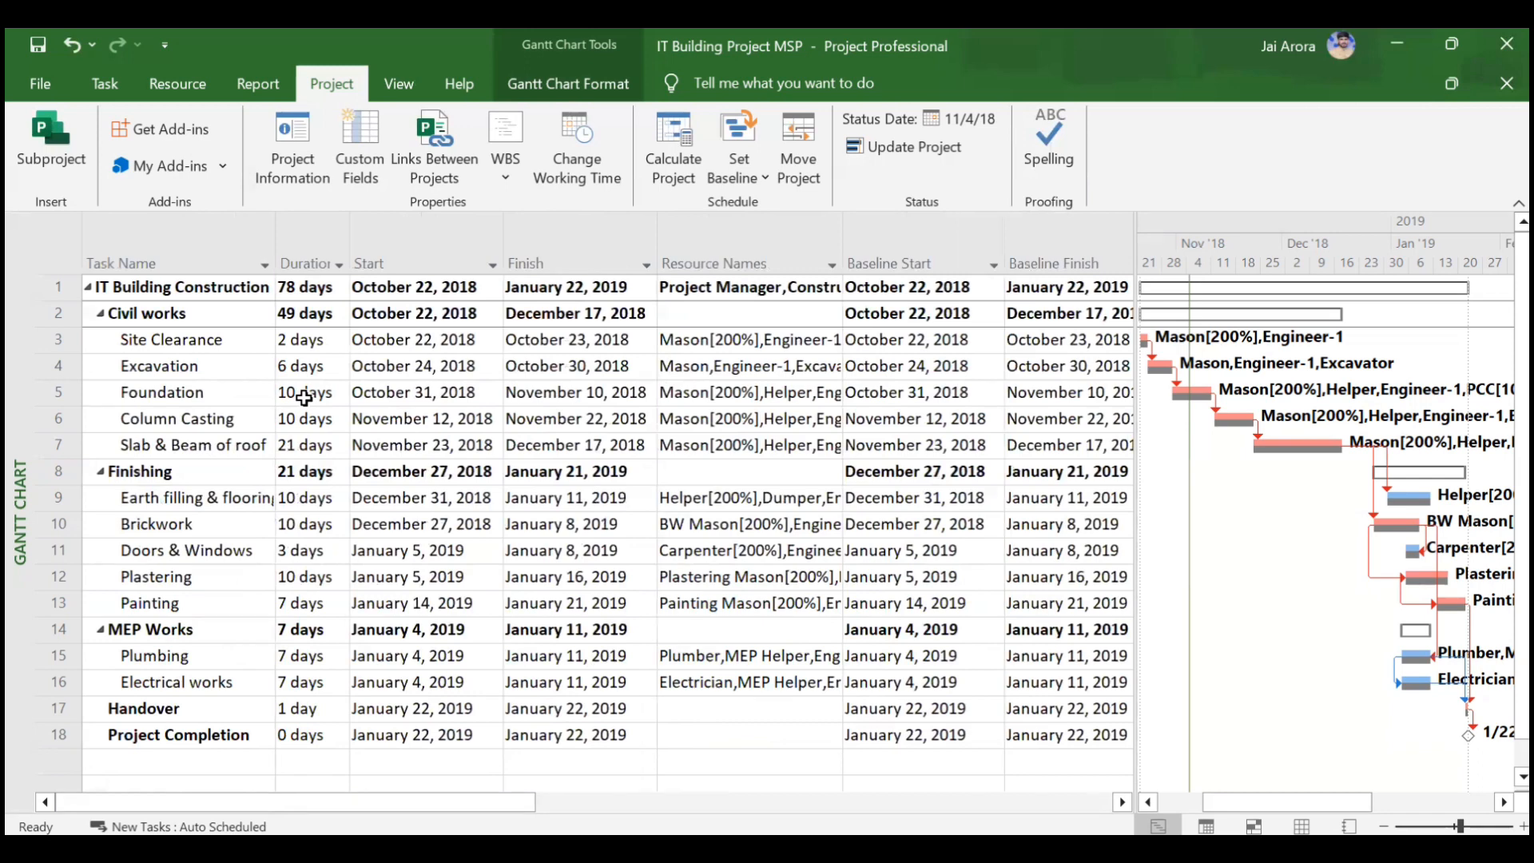
{"action": "scroll", "coordinate": [304, 398], "scroll_direction": "right", "scroll_amount": 5}
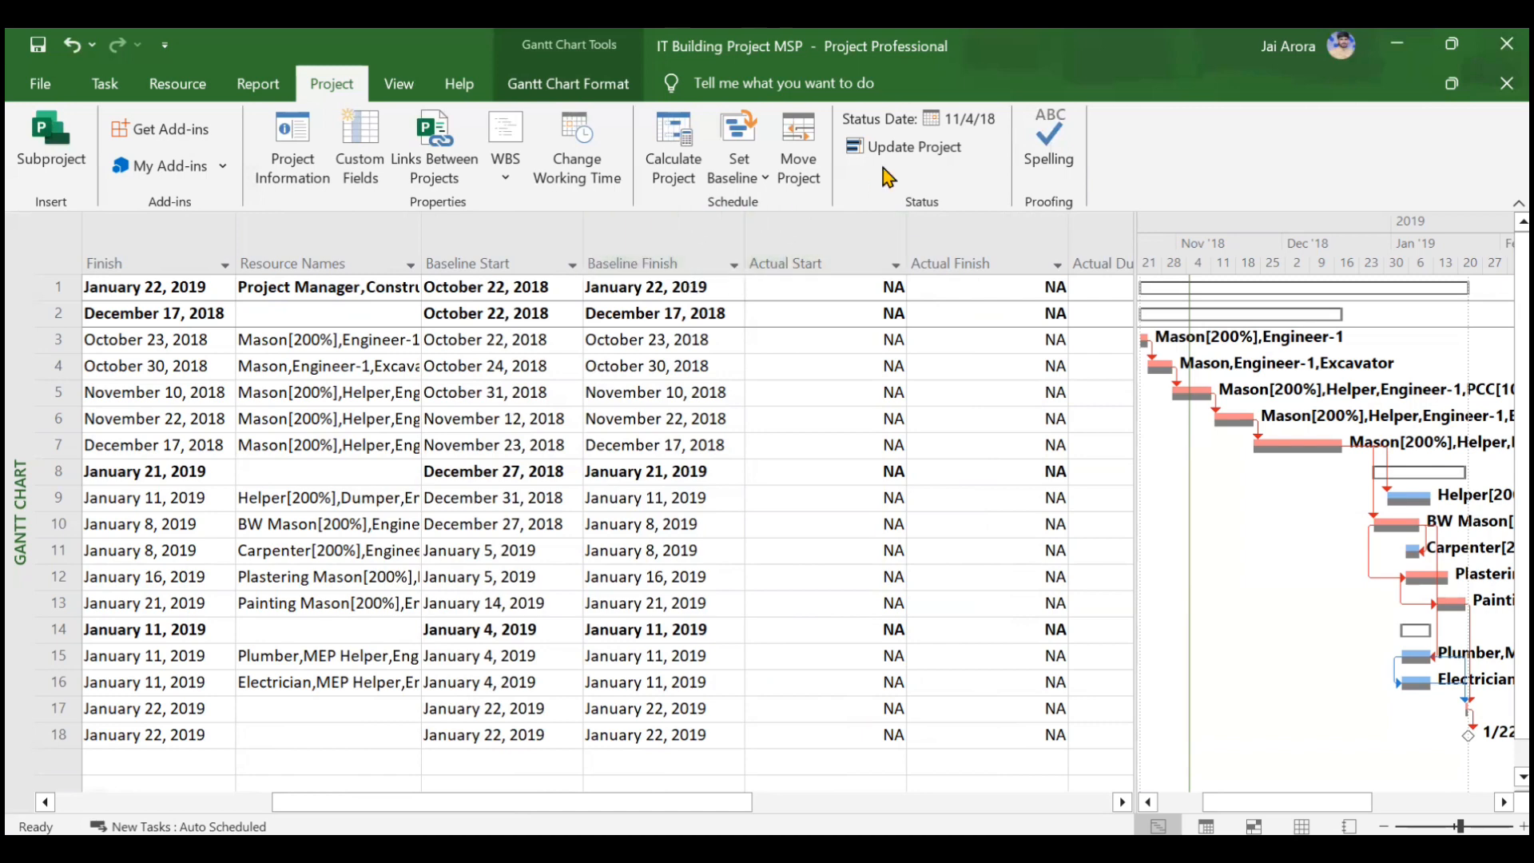
{"action": "left_click", "coordinate": [910, 151]}
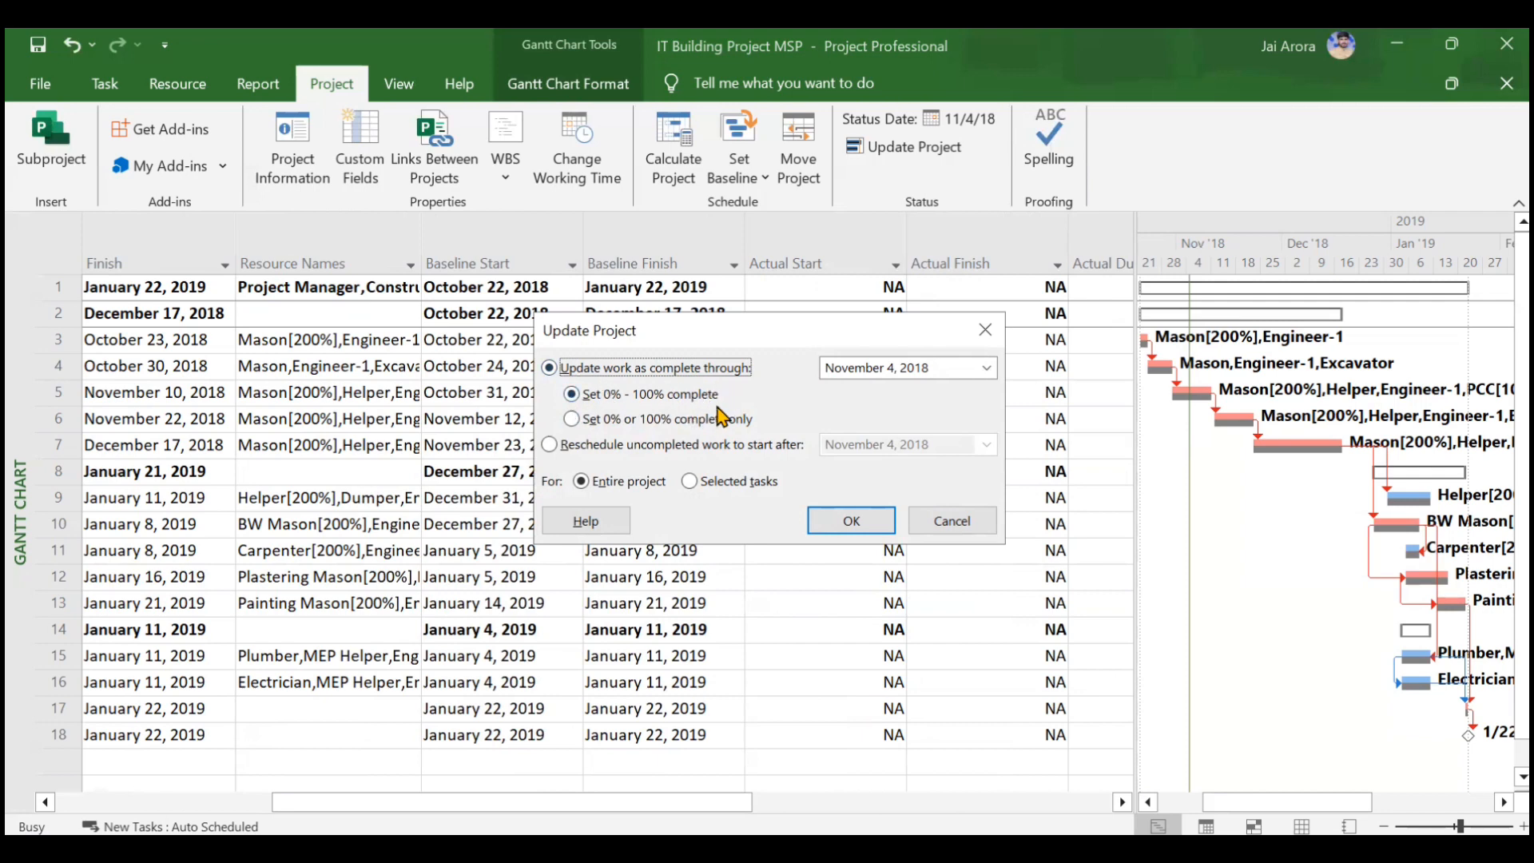
{"action": "left_click", "coordinate": [848, 521]}
Review the tasks' actual dates, actual and remaining durations, and compare them with the % complete formula in the Excel sheet.
{"action": "scroll", "coordinate": [692, 523], "scroll_direction": "right", "scroll_amount": 5}
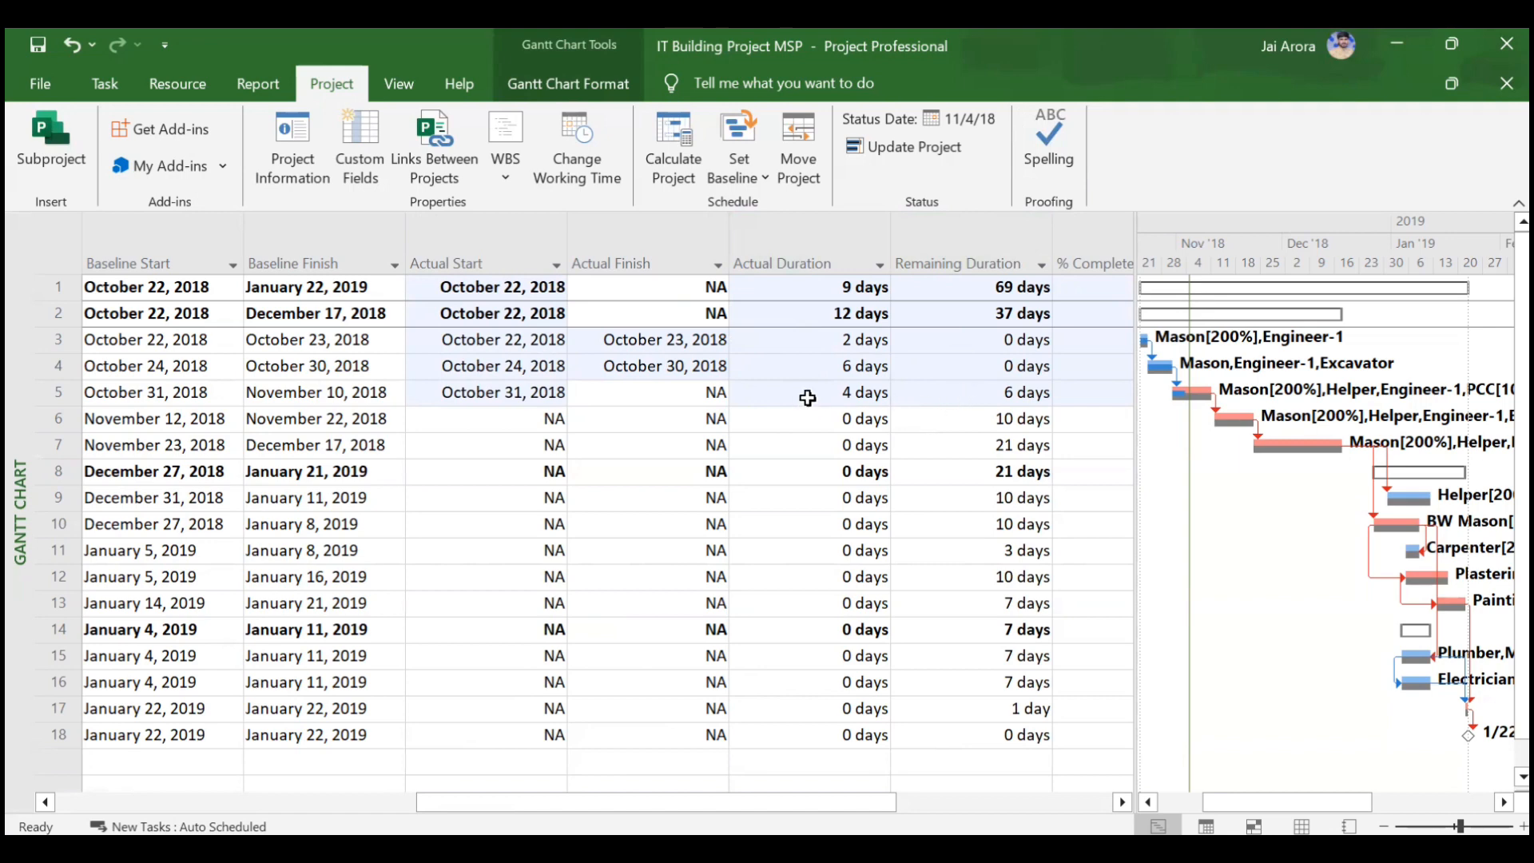
{"action": "scroll", "coordinate": [475, 460], "scroll_direction": "left", "scroll_amount": 10}
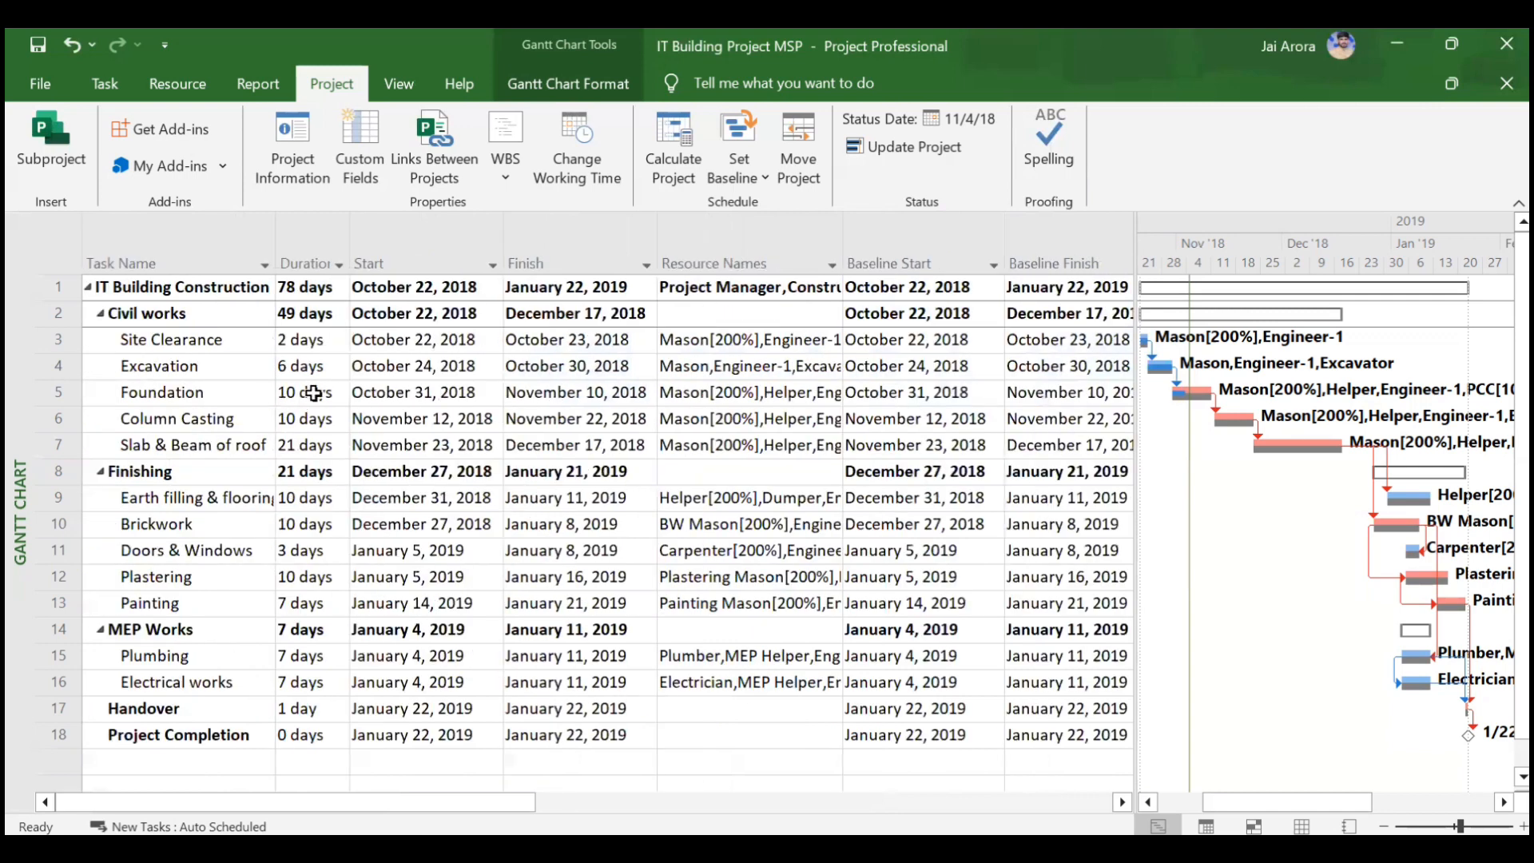
{"action": "scroll", "coordinate": [313, 393], "scroll_direction": "right", "scroll_amount": 6}
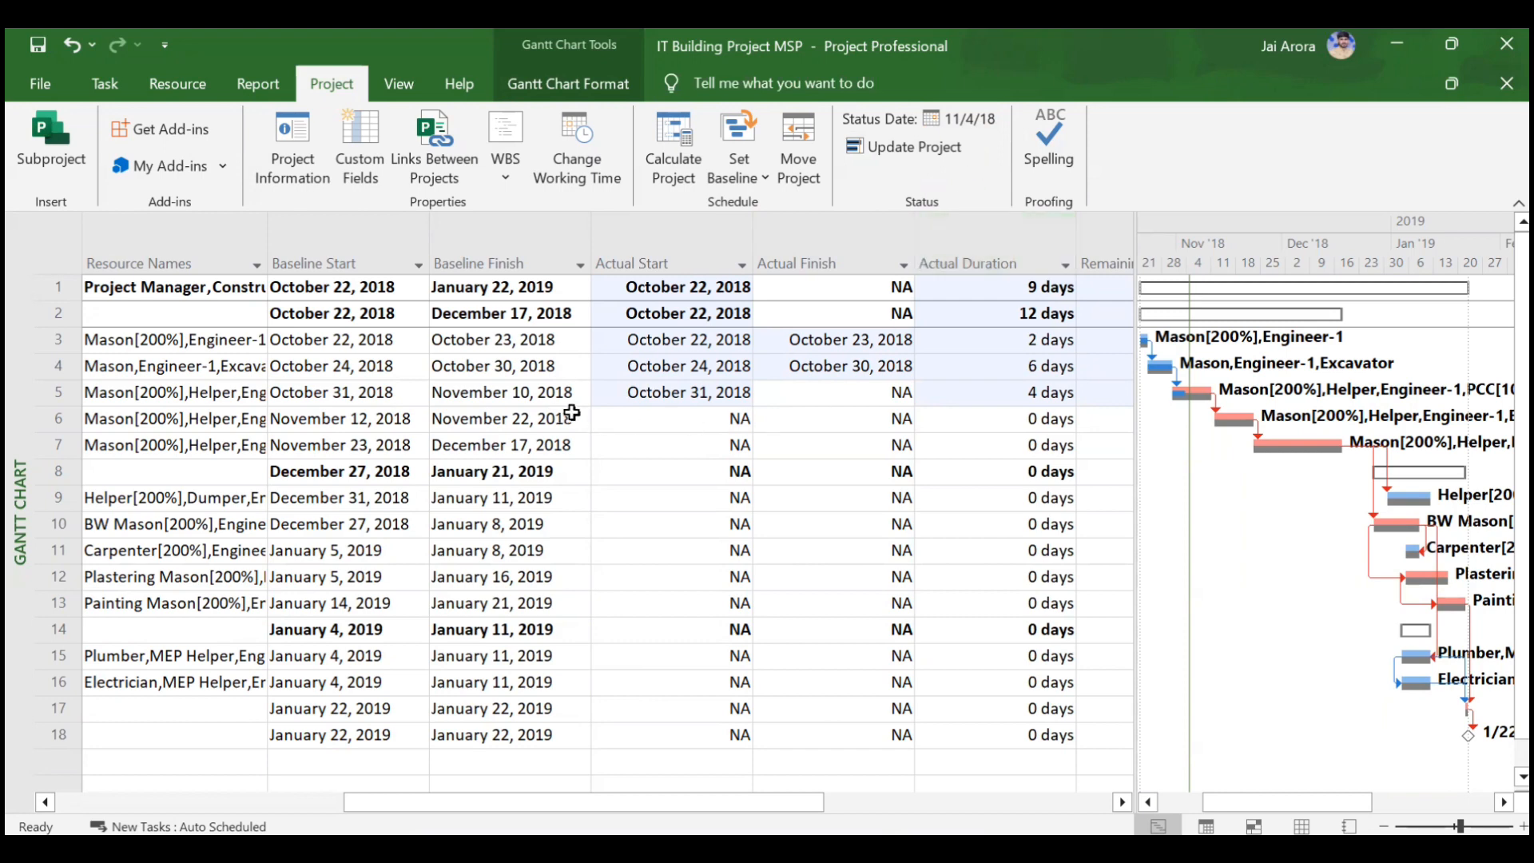
{"action": "scroll", "coordinate": [668, 421], "scroll_direction": "right", "scroll_amount": 3}
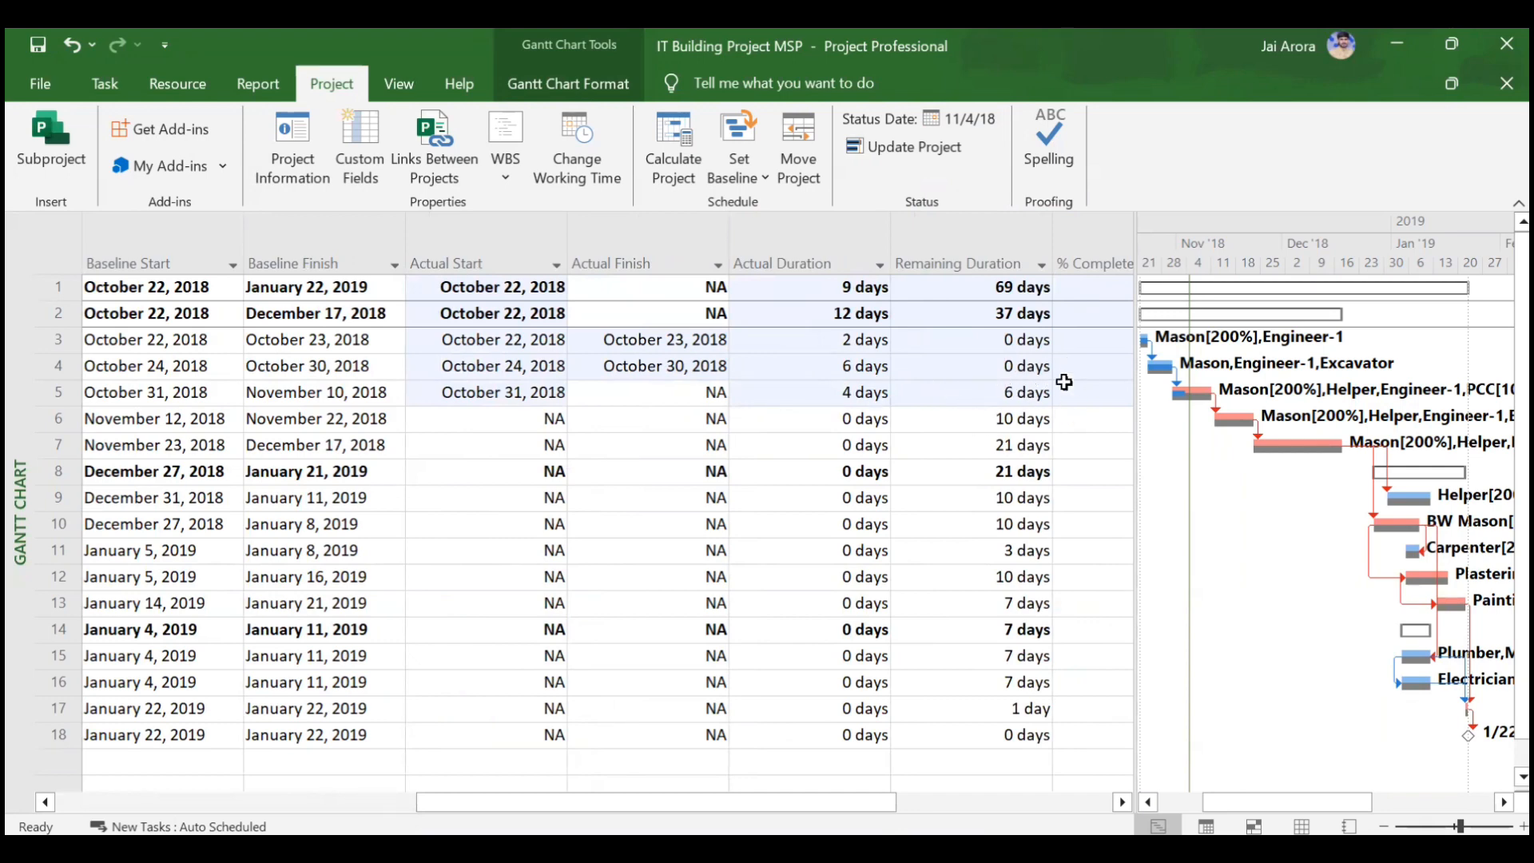
{"action": "scroll", "coordinate": [1017, 389], "scroll_direction": "right", "scroll_amount": 1}
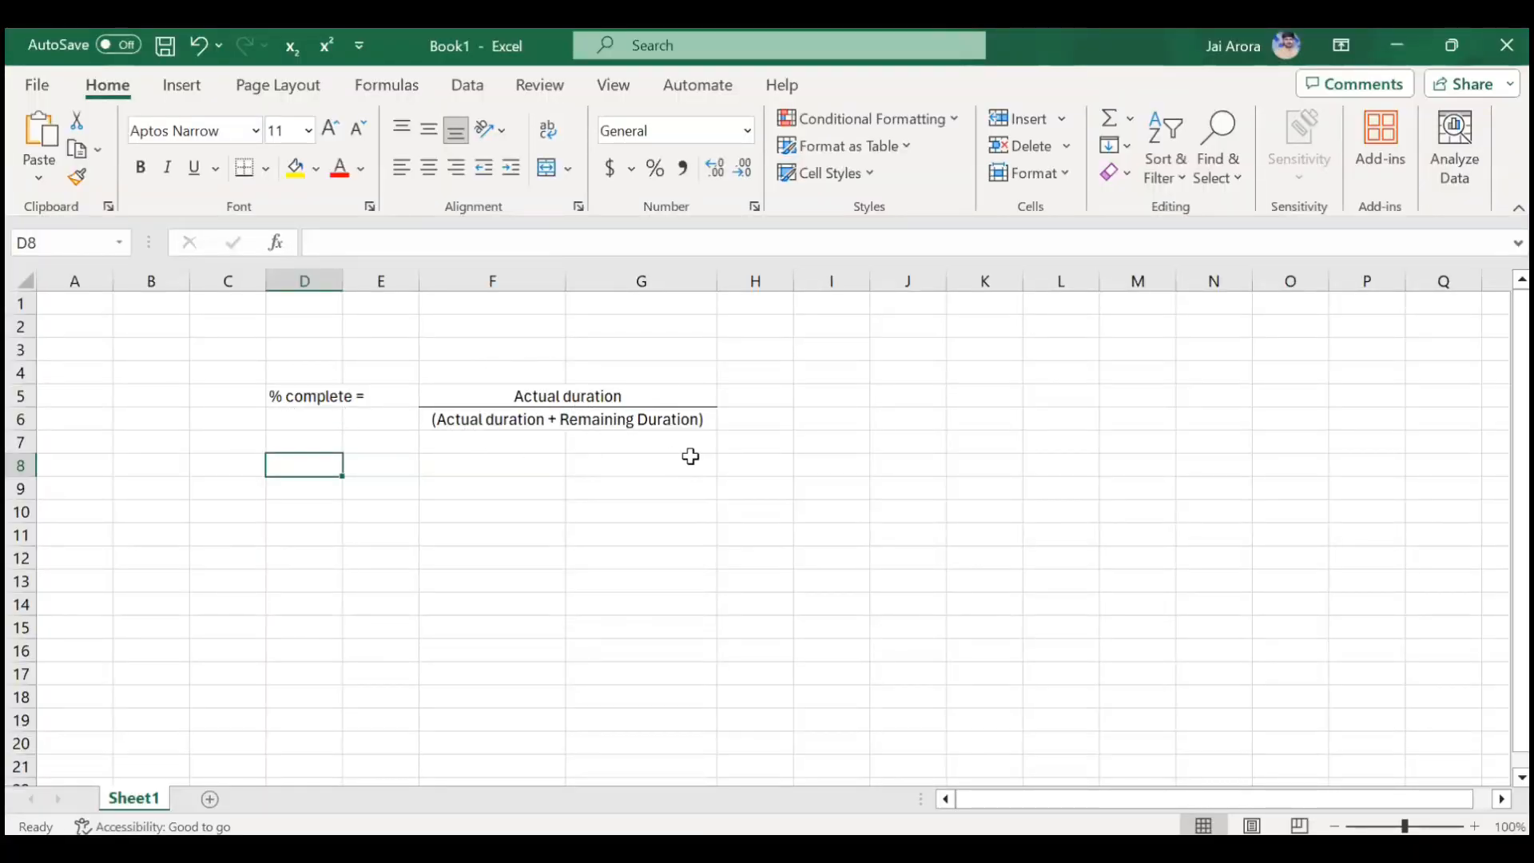
{"action": "left_click", "coordinate": [1421, 44]}
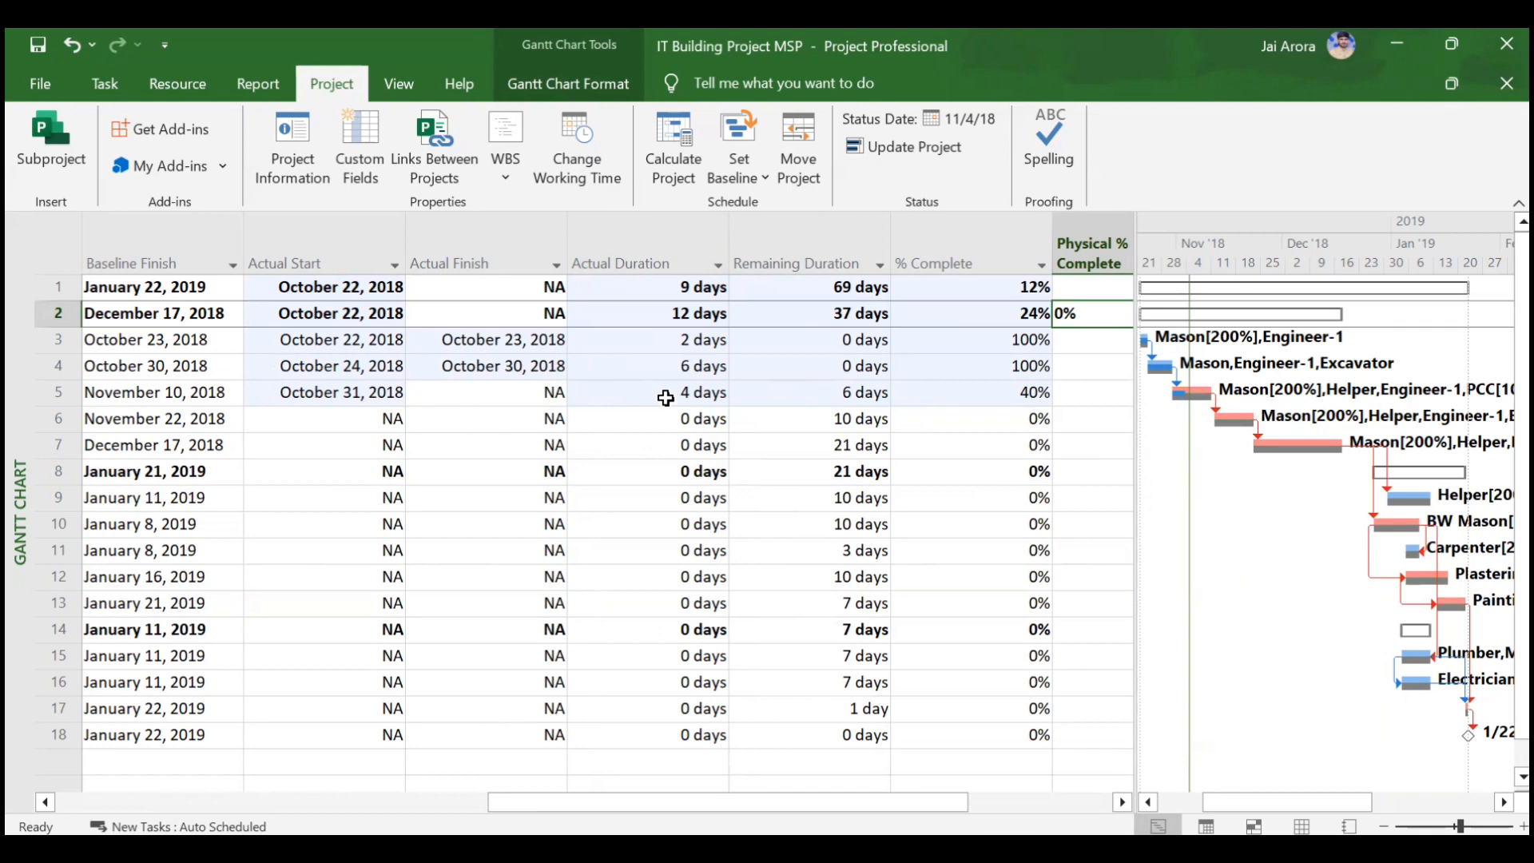
Set Physical % Complete to 100% for the Site Clearance and Excavation tasks.
{"action": "scroll", "coordinate": [666, 398], "scroll_direction": "right", "scroll_amount": 2}
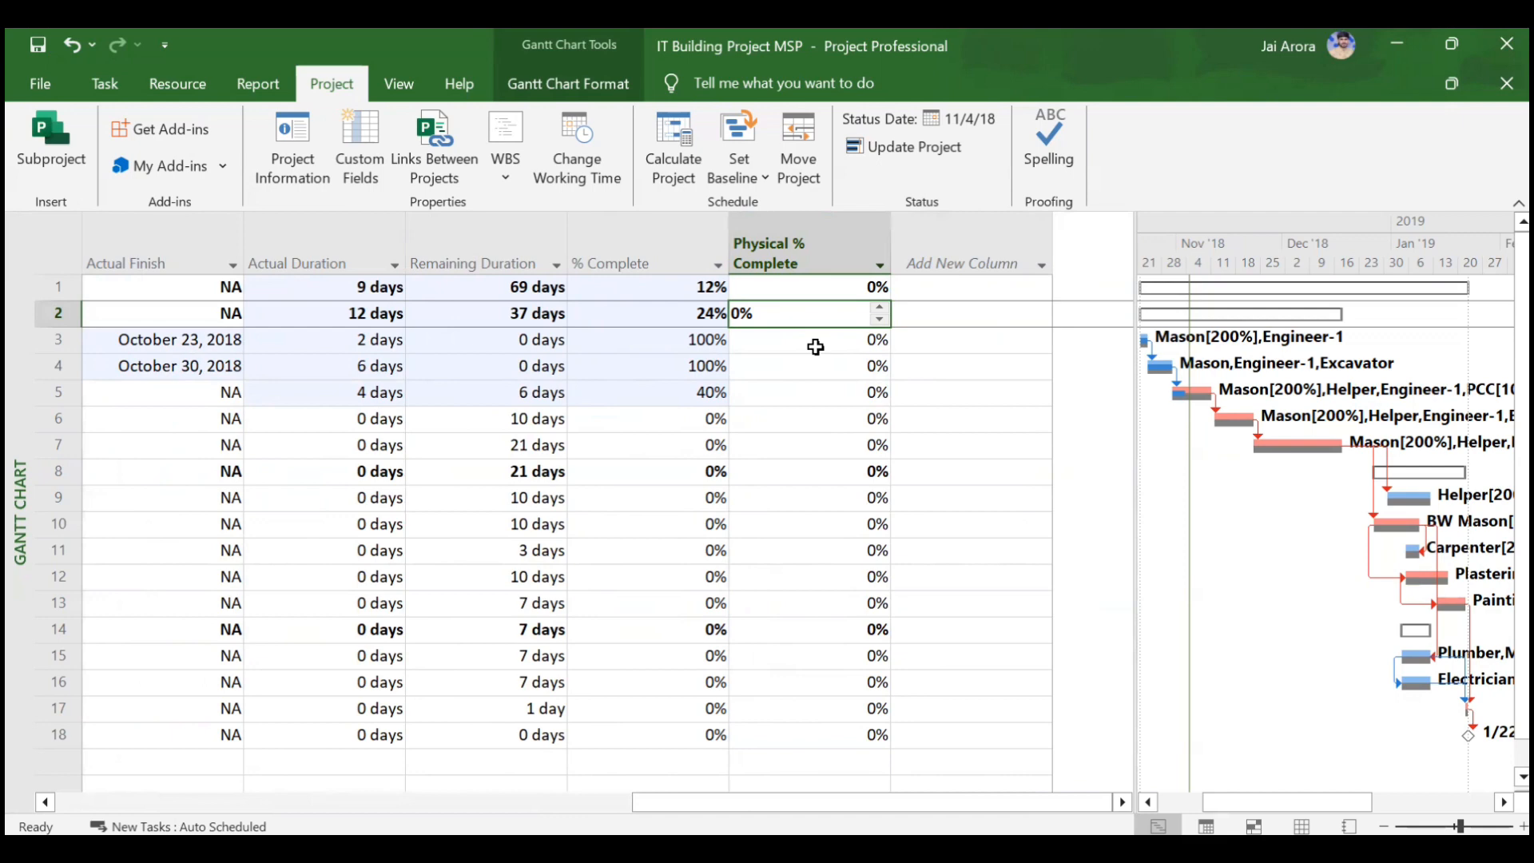
{"action": "left_click", "coordinate": [815, 346]}
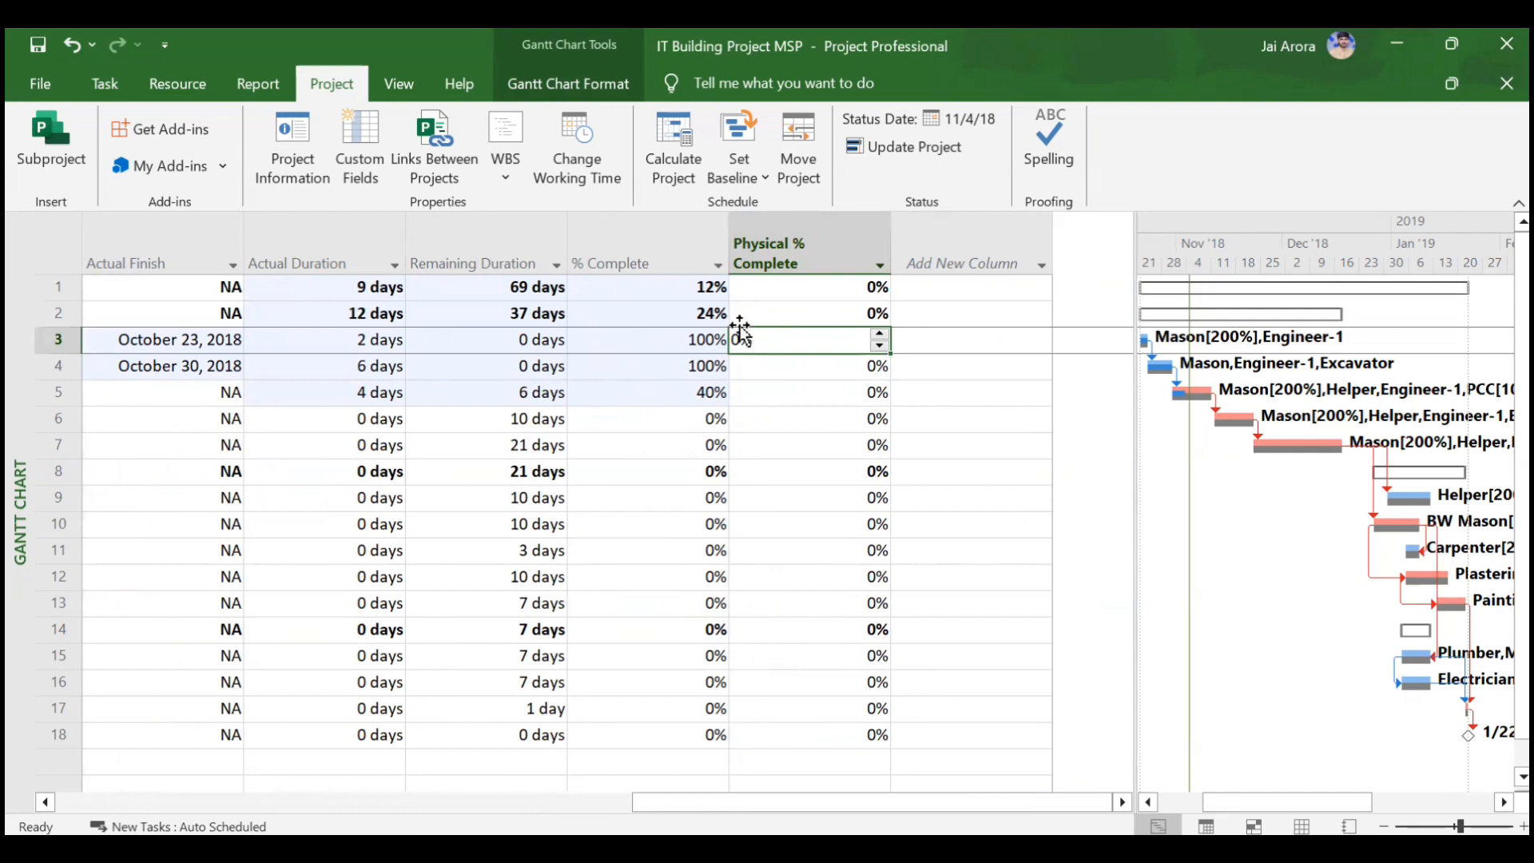
{"action": "type", "text": "100"}
{"action": "key", "text": "Return"}
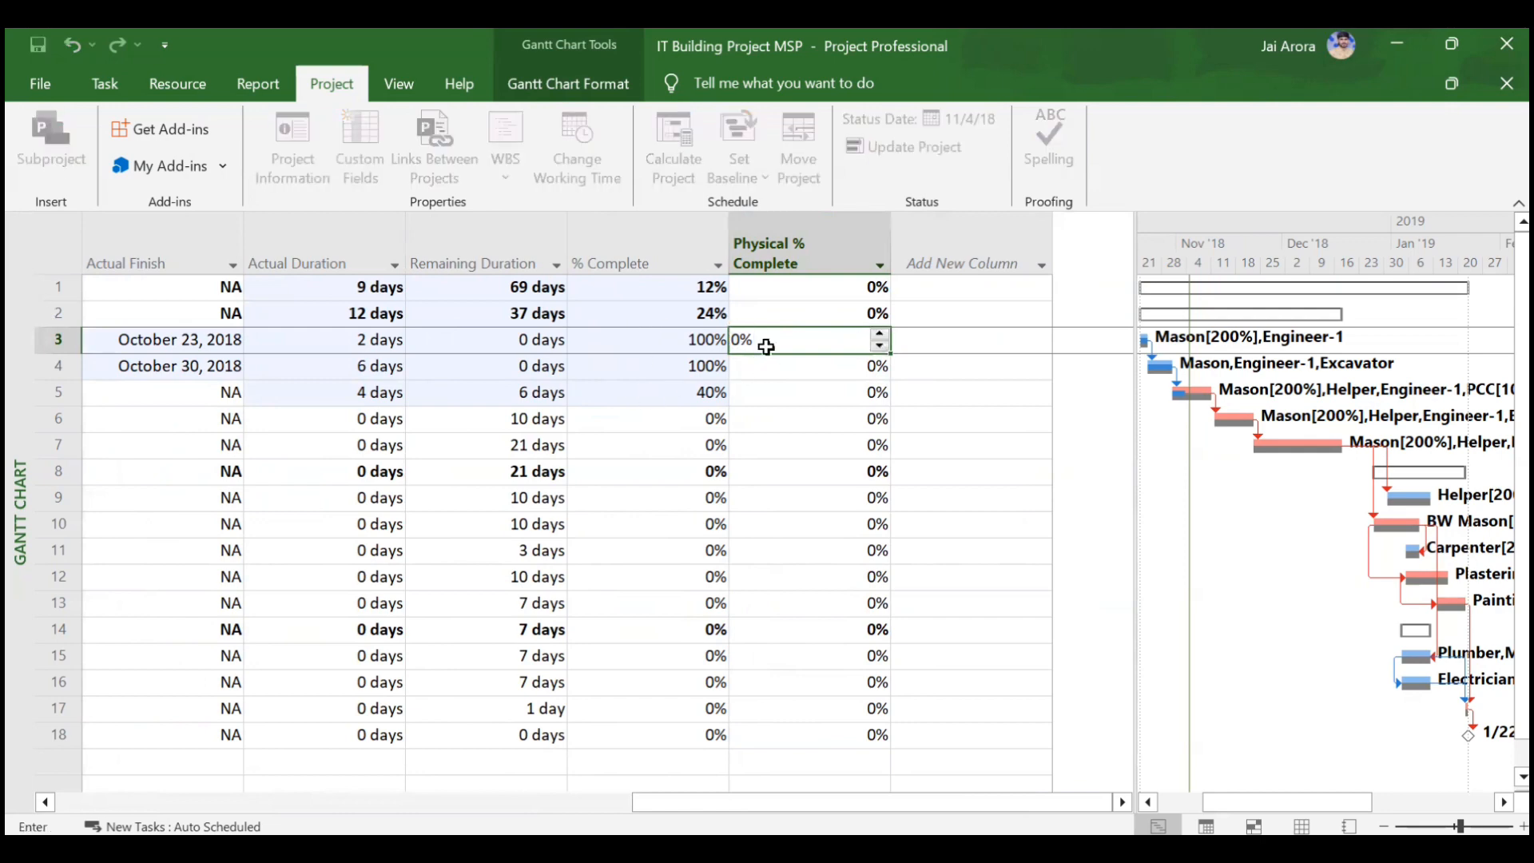
{"action": "type", "text": "100"}
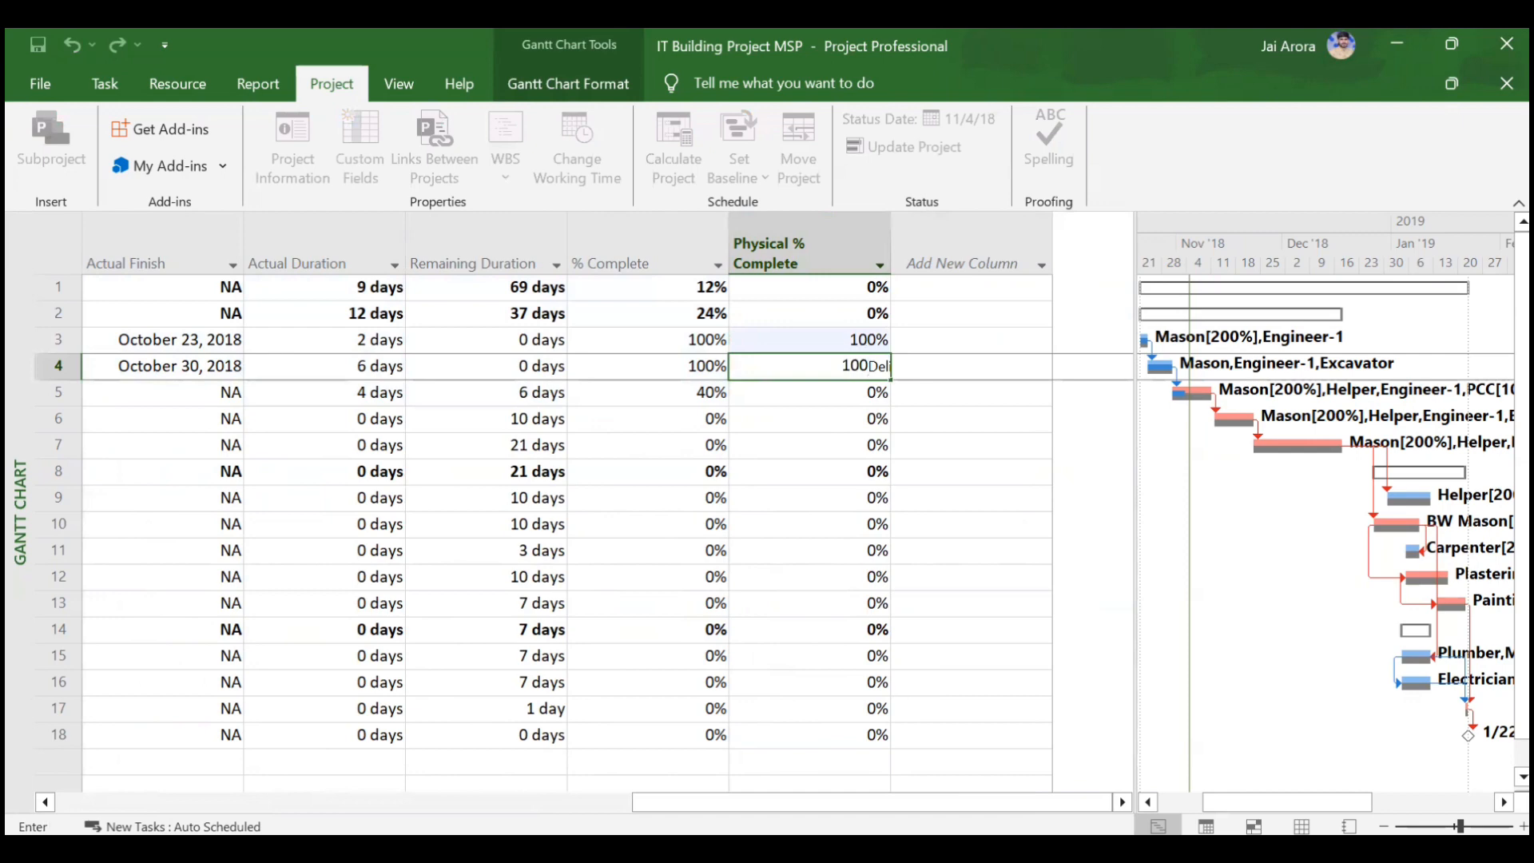
{"action": "key", "text": "Return"}
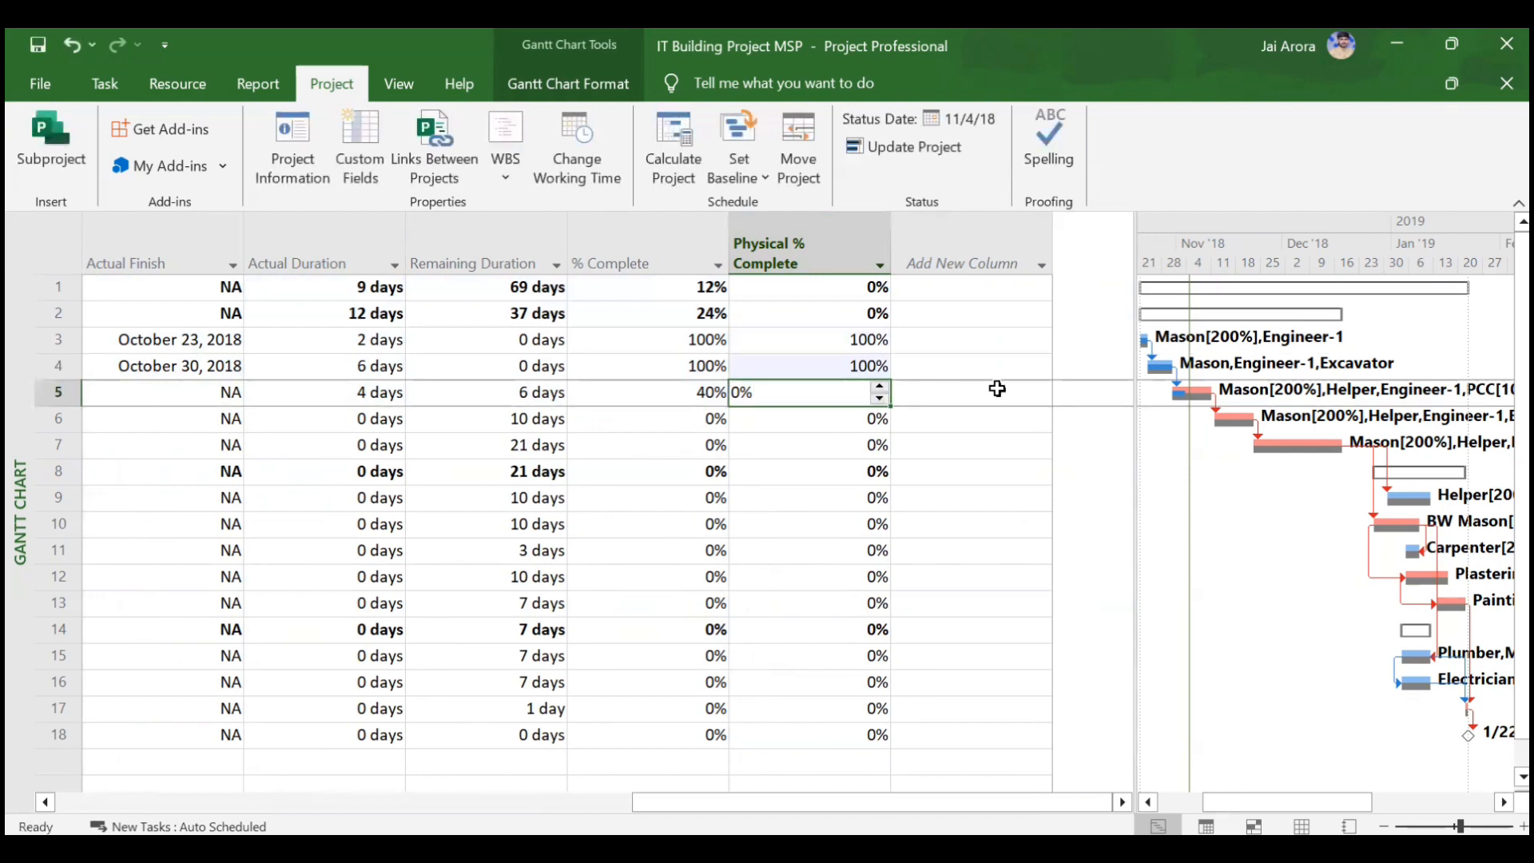
Set the Foundation task's Physical % Complete to 20%.
{"action": "scroll", "coordinate": [804, 401], "scroll_direction": "left", "scroll_amount": 3}
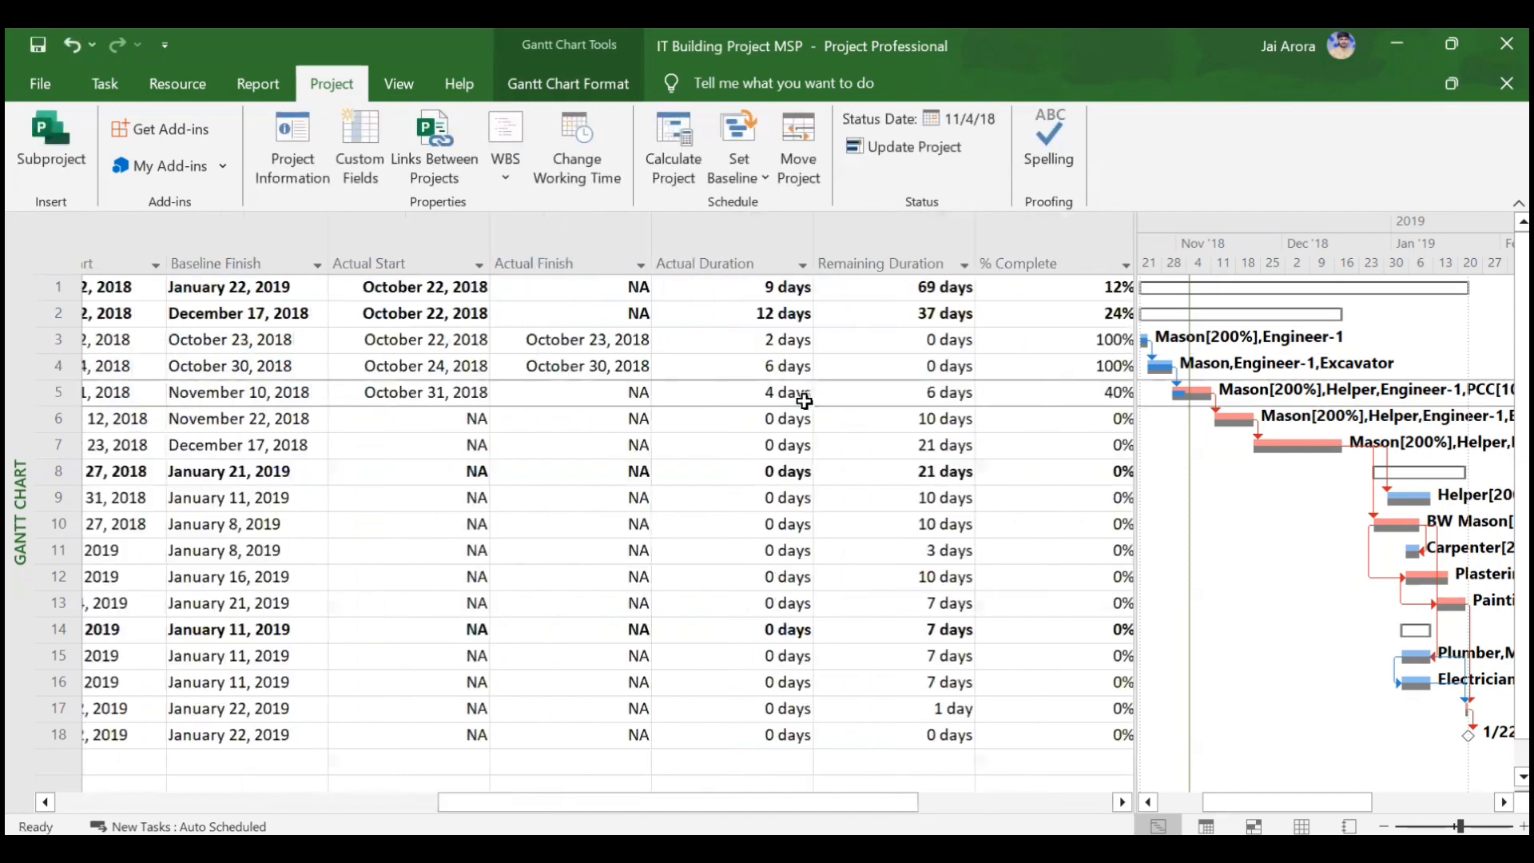
{"action": "scroll", "coordinate": [216, 423], "scroll_direction": "left", "scroll_amount": 5}
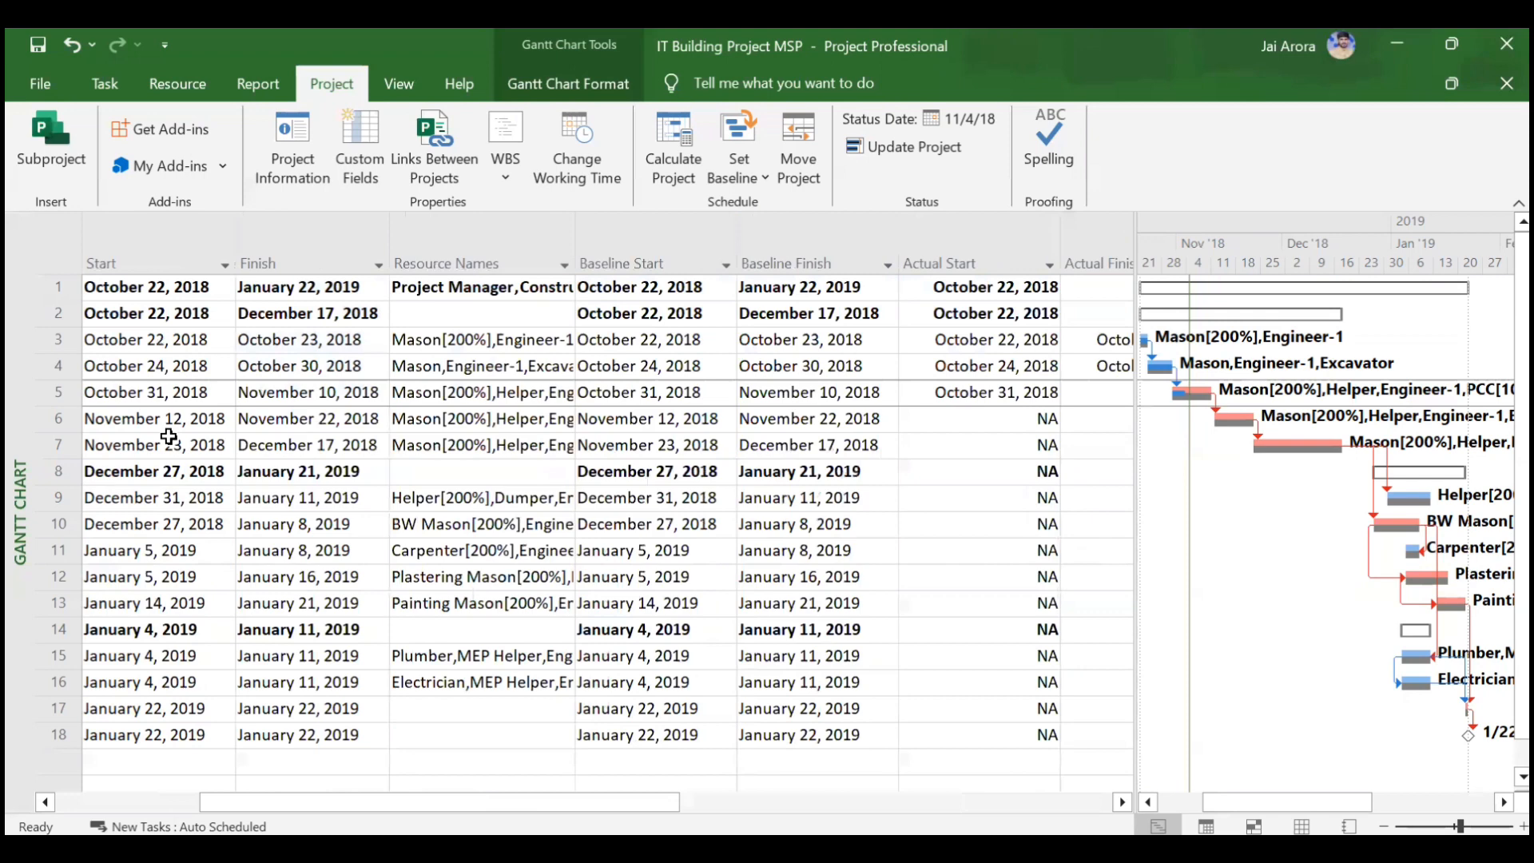
{"action": "scroll", "coordinate": [169, 436], "scroll_direction": "left", "scroll_amount": 3}
{"action": "scroll", "coordinate": [536, 515], "scroll_direction": "right", "scroll_amount": 7}
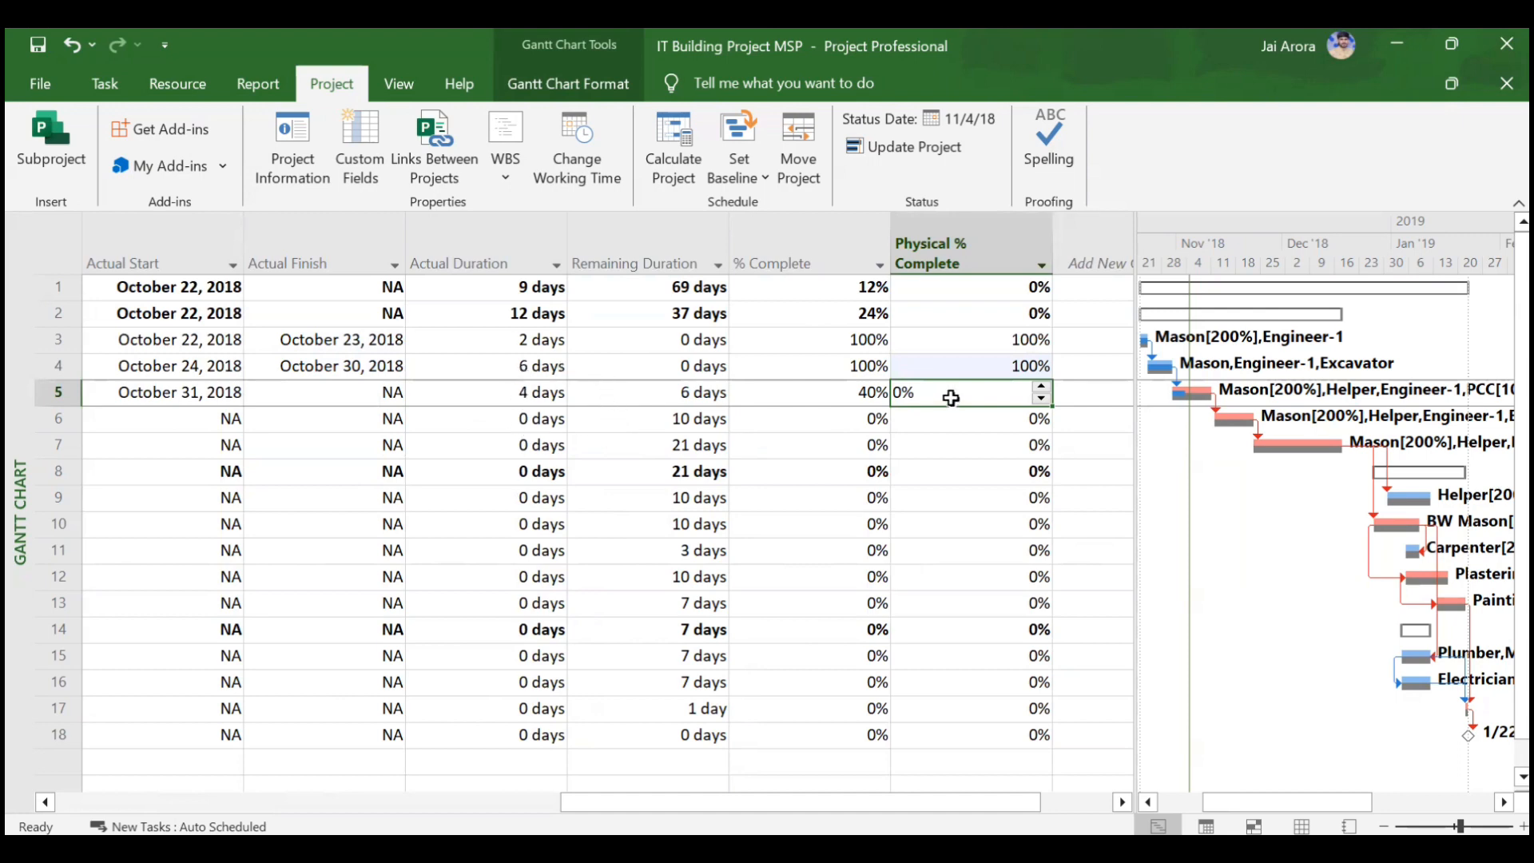
{"action": "type", "text": "20"}
{"action": "key", "text": "Return"}
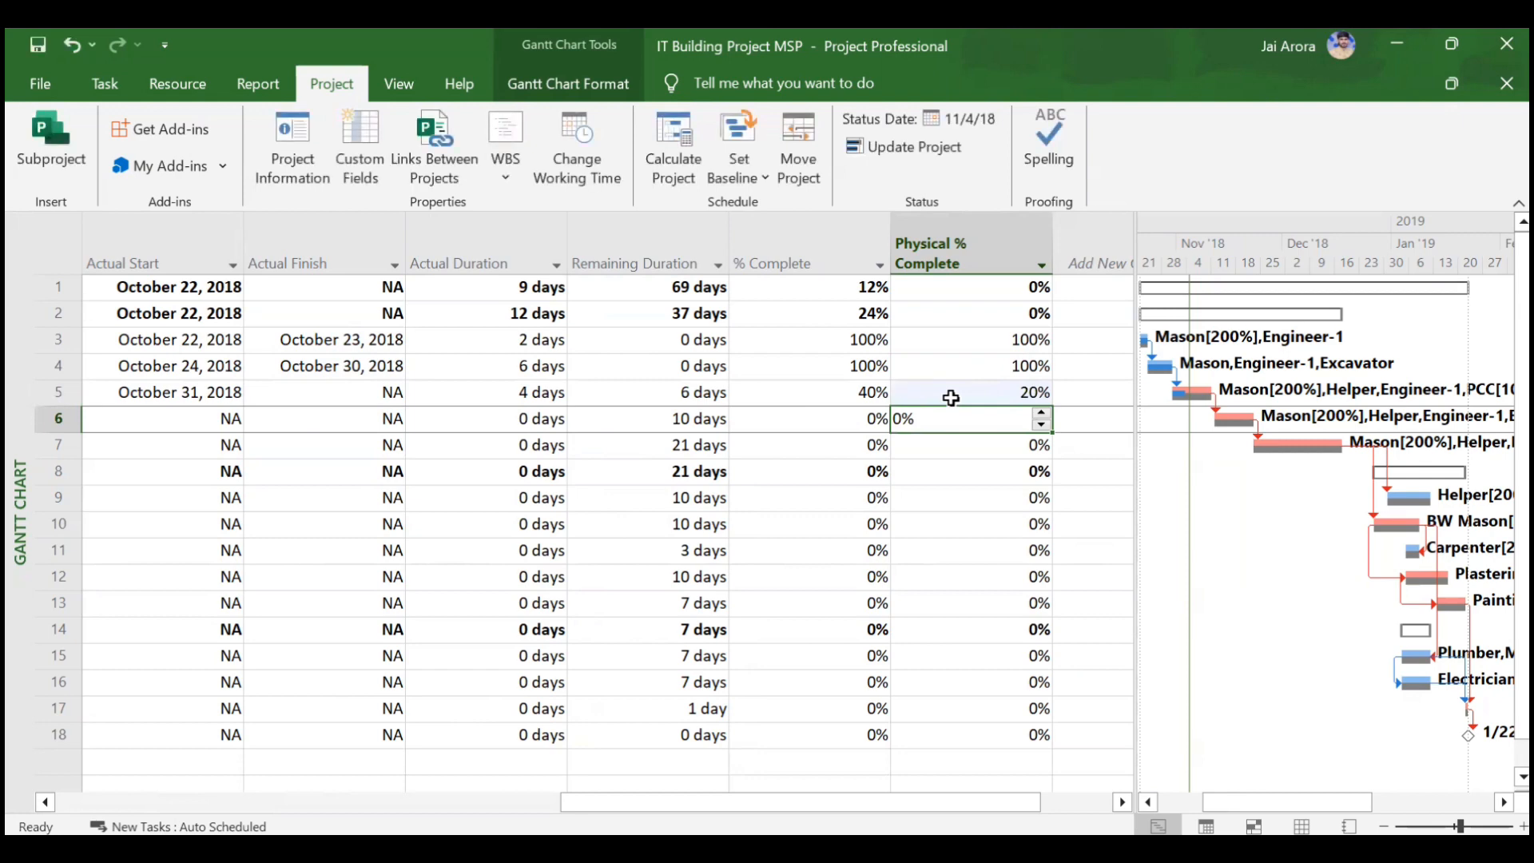
Change the Foundation task's Physical % Complete to 40%.
{"action": "left_click", "coordinate": [950, 398]}
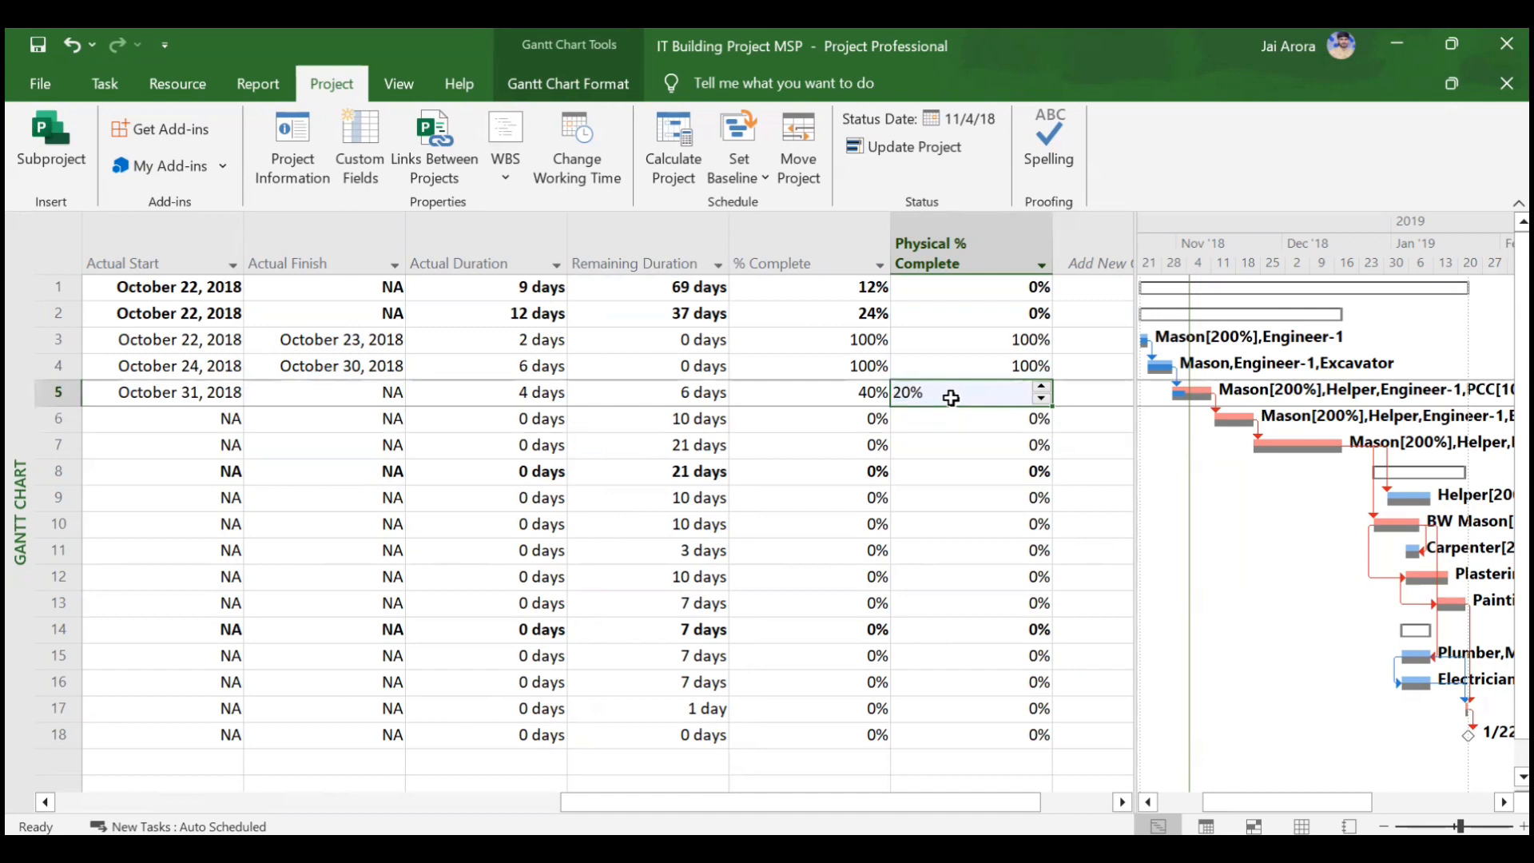
{"action": "type", "text": "4"}
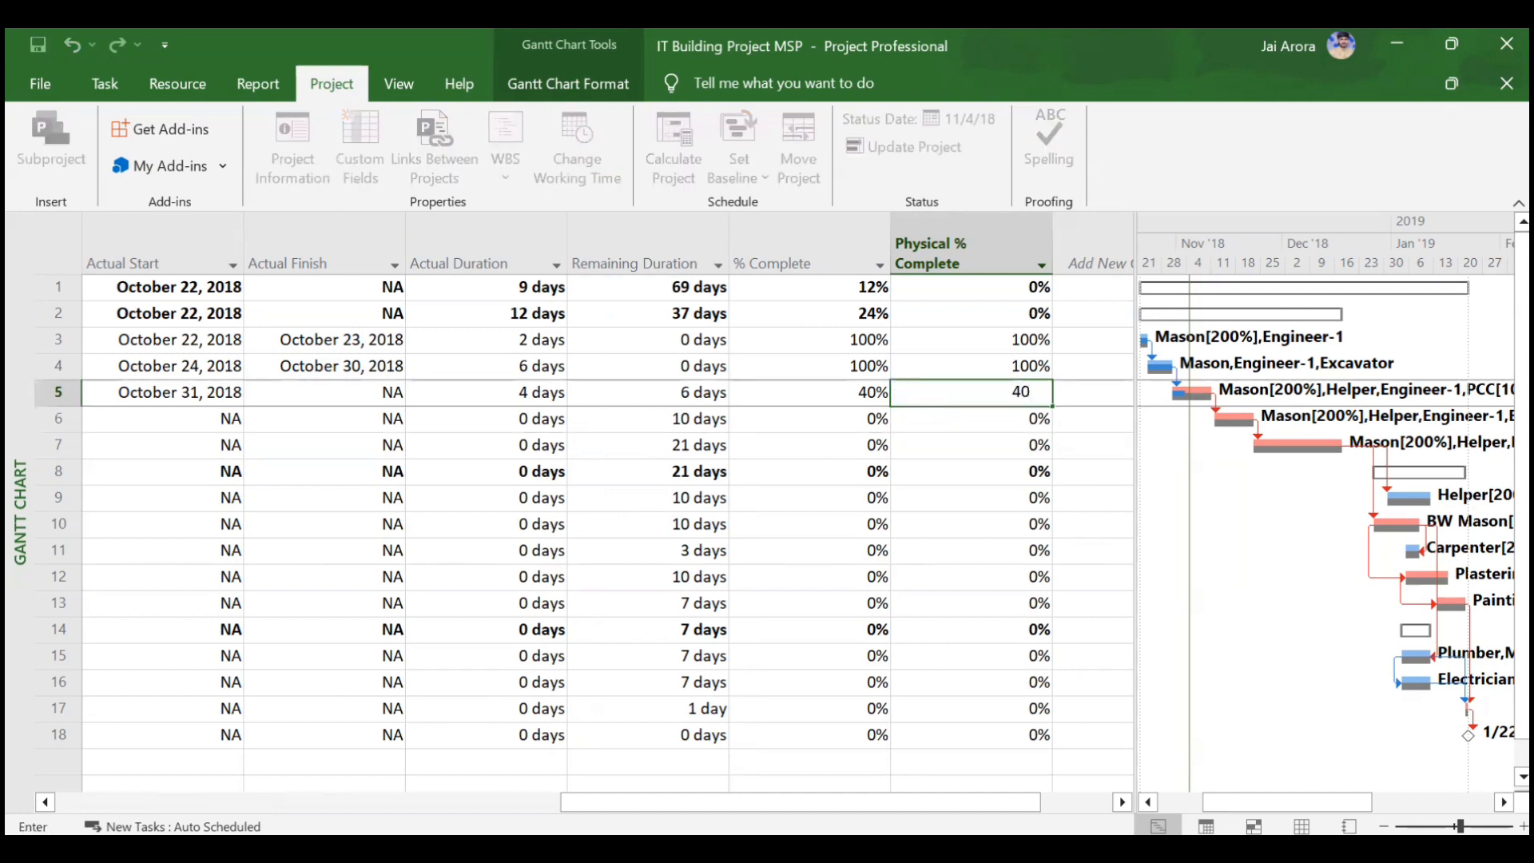
{"action": "type", "text": "0"}
{"action": "key", "text": "Return"}
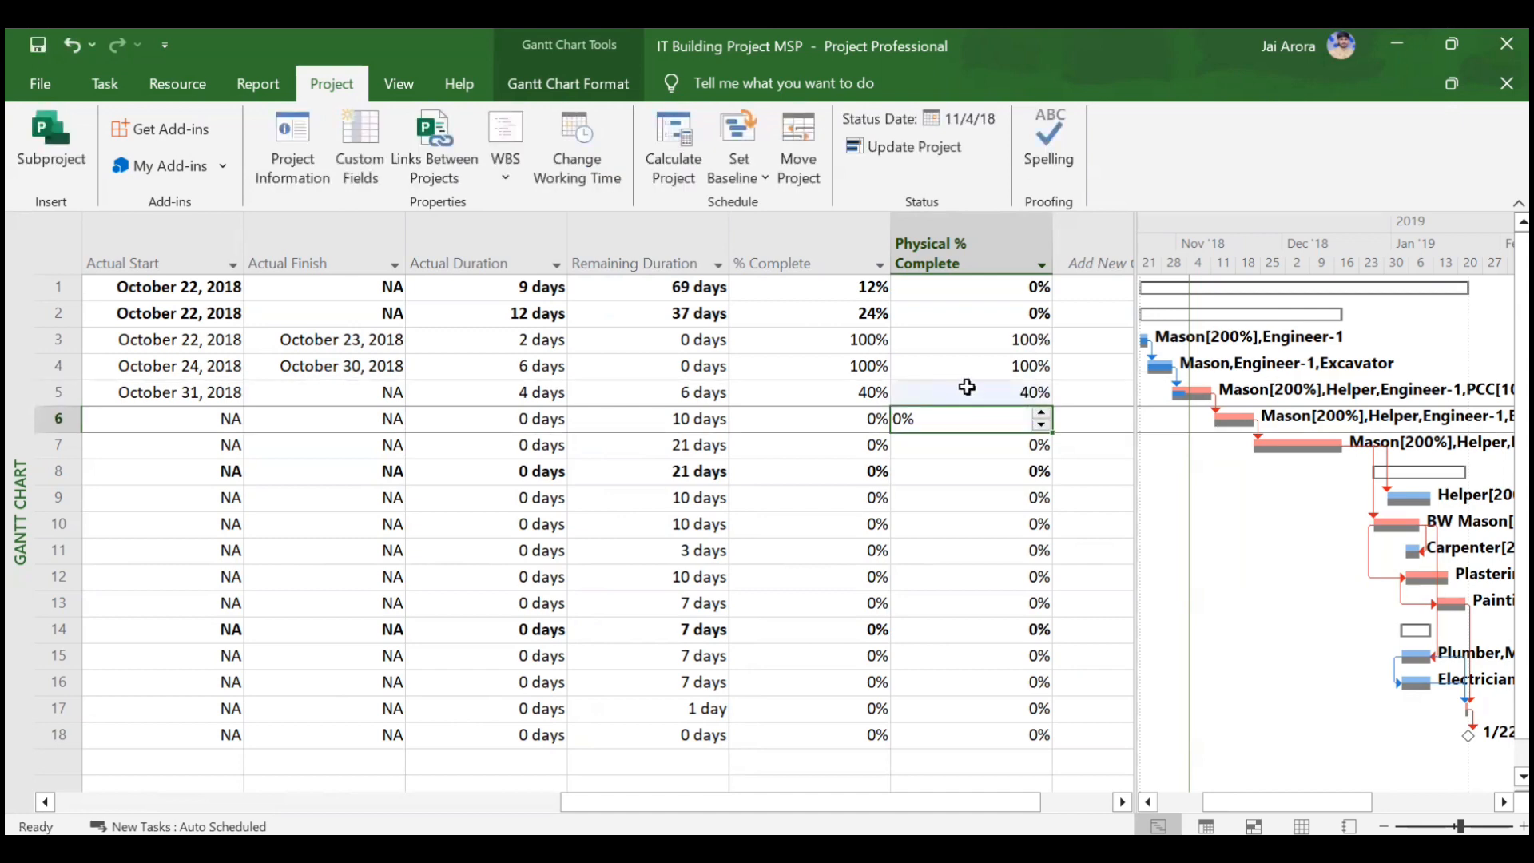
Clear the Actual Start and Actual Finish dates from the project summary row through the Foundation task.
{"action": "scroll", "coordinate": [955, 396], "scroll_direction": "left", "scroll_amount": 5}
{"action": "scroll", "coordinate": [966, 387], "scroll_direction": "left", "scroll_amount": 2}
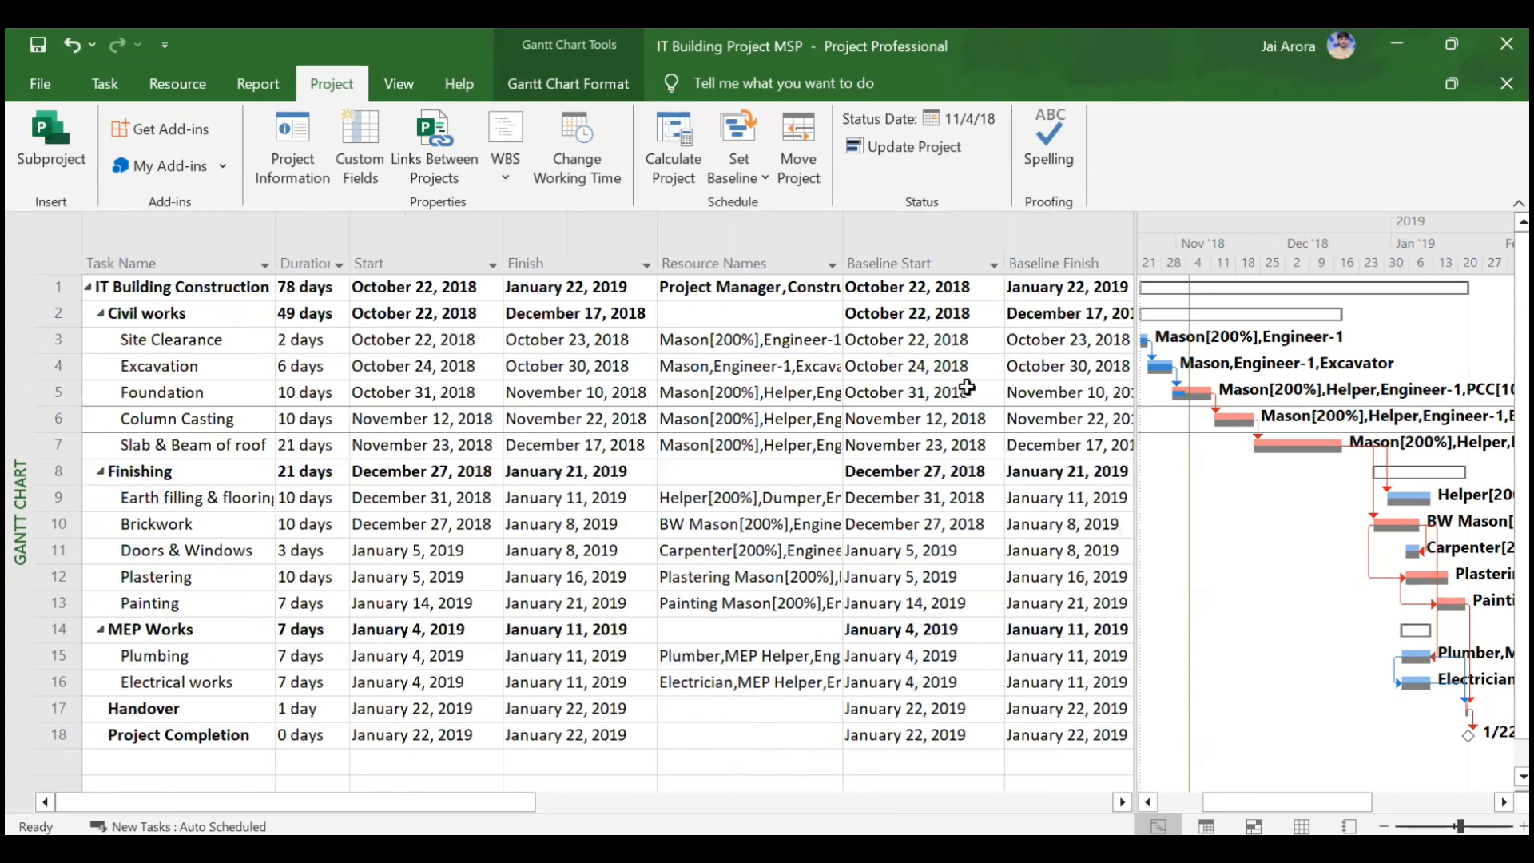
{"action": "scroll", "coordinate": [967, 387], "scroll_direction": "right", "scroll_amount": 6}
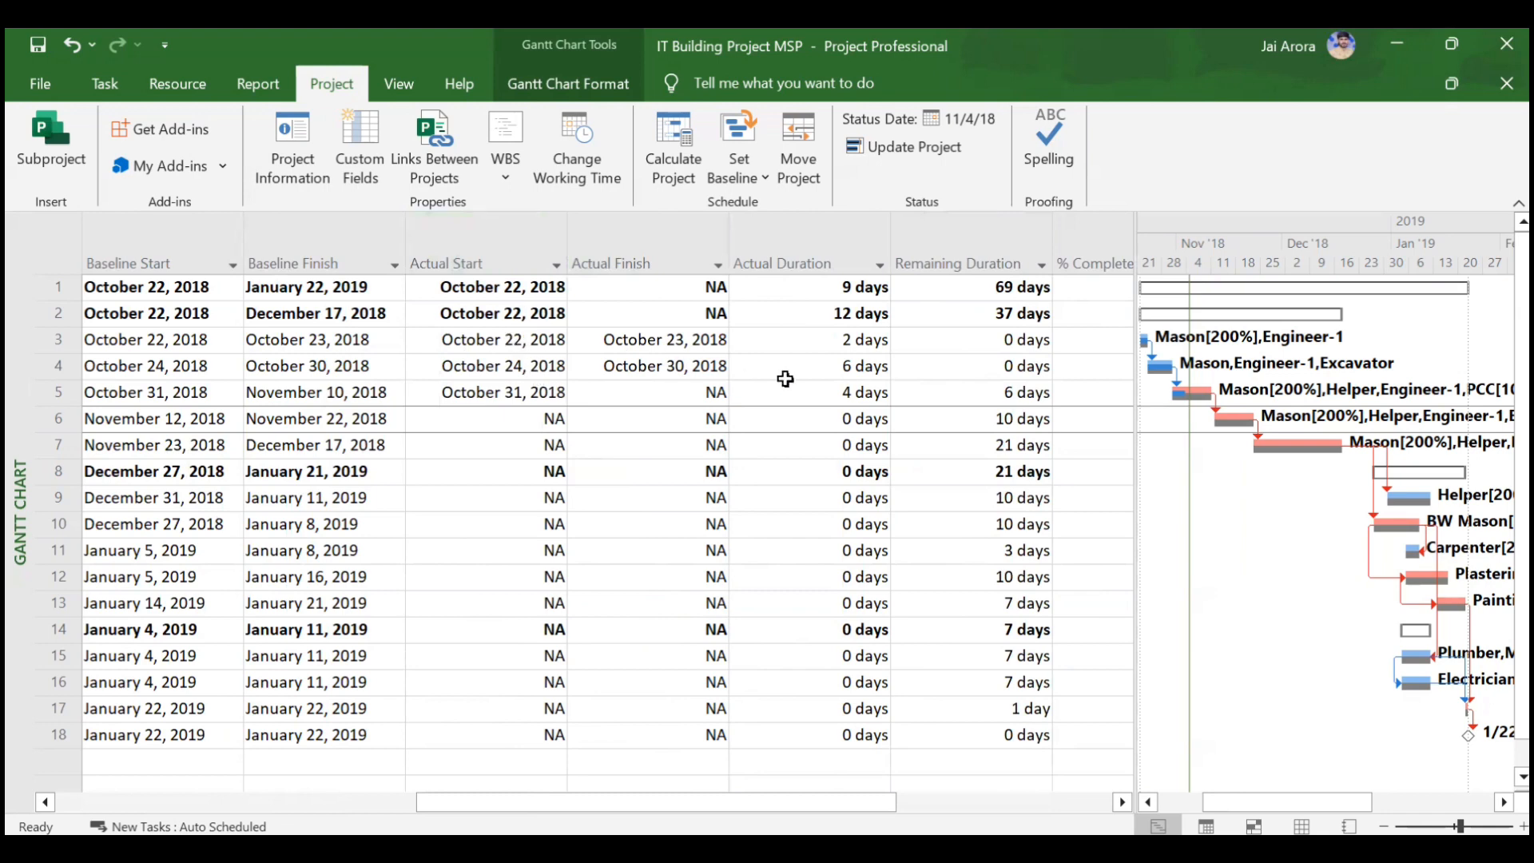
{"action": "left_click", "coordinate": [491, 266]}
{"action": "left_click", "coordinate": [498, 311]}
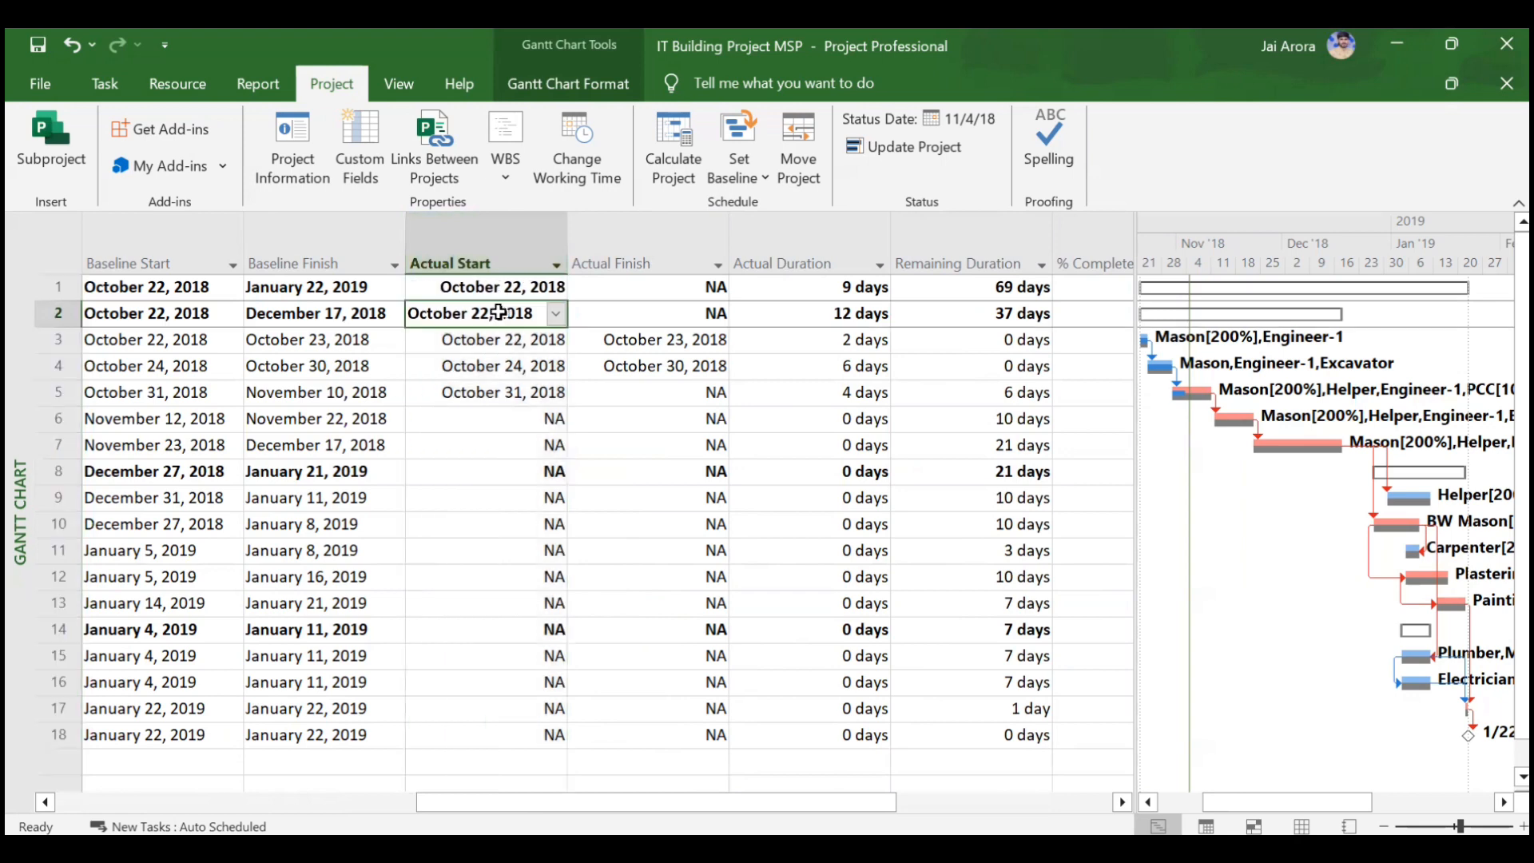
{"action": "key", "text": "Up"}
{"action": "key", "text": "shift+Right"}
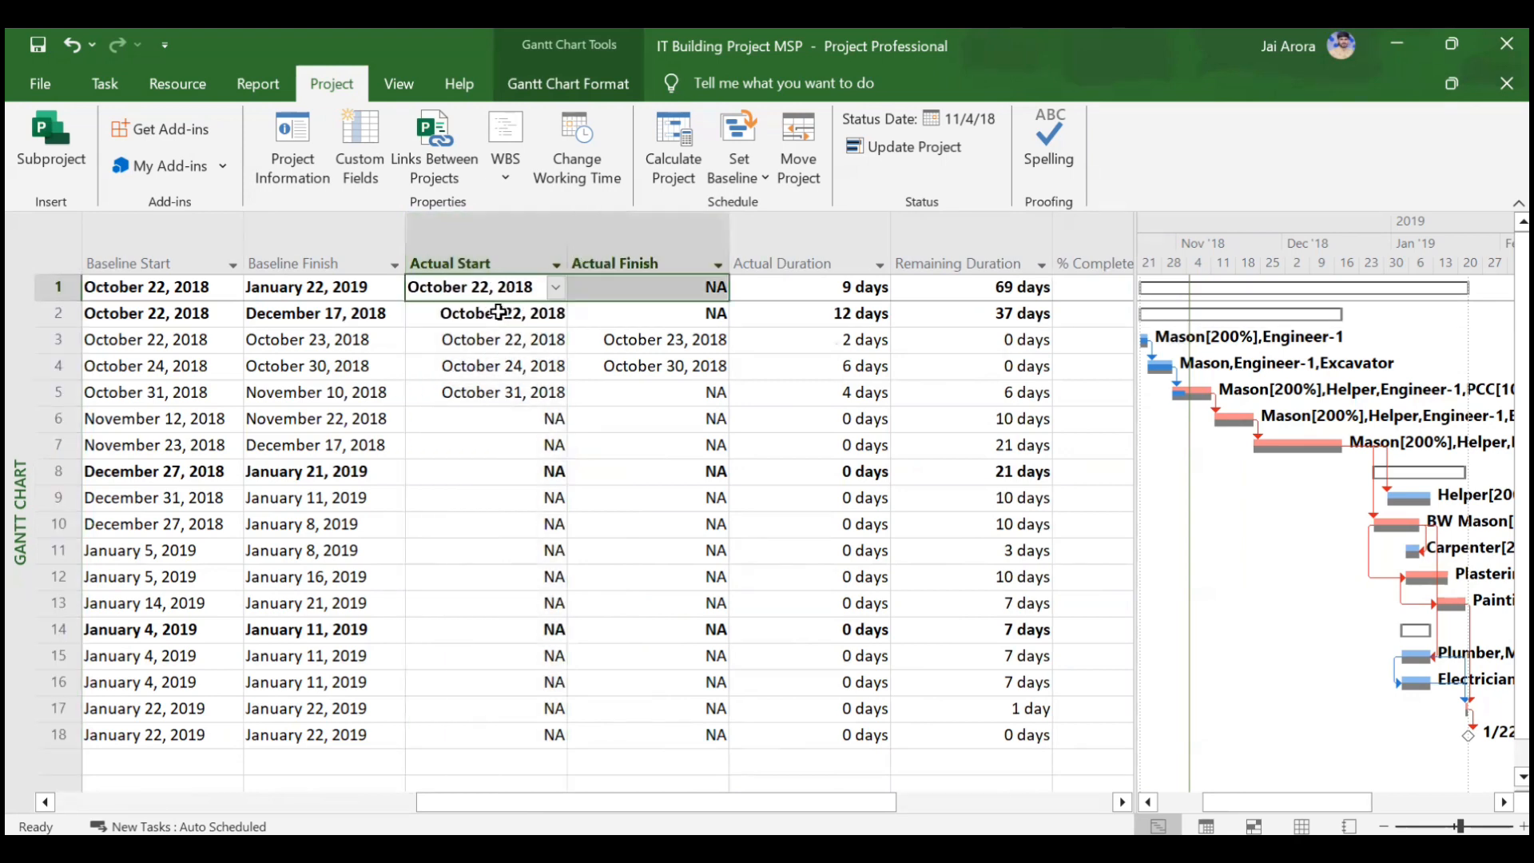
{"action": "key", "text": "shift+Down"}
{"action": "key", "text": "shift+Down"}
{"action": "key", "text": "shift+Down"}
{"action": "key", "text": "shift+Down"}
{"action": "key", "text": "Delete"}
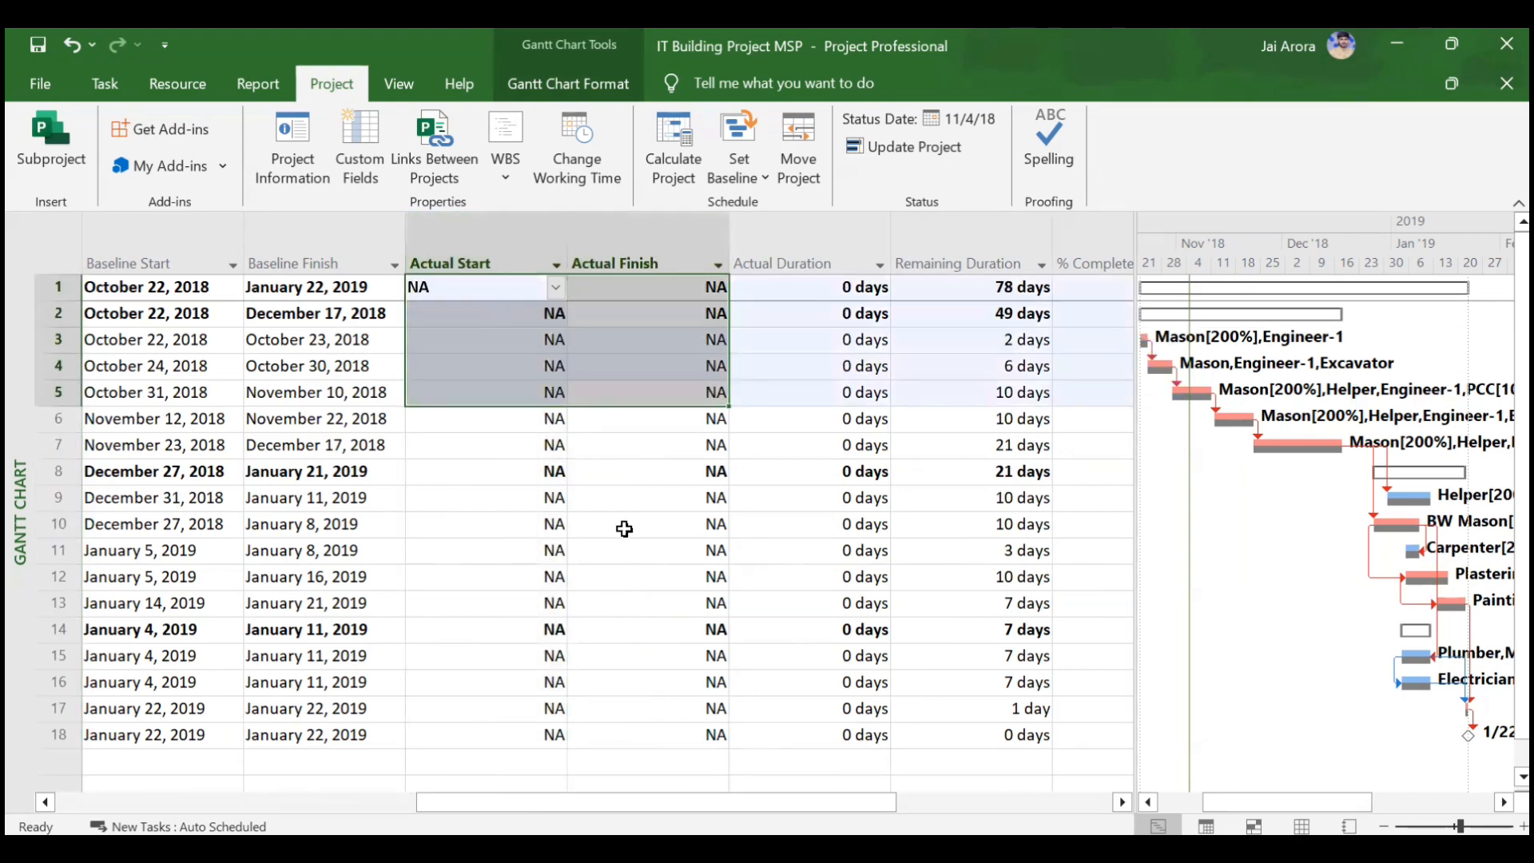
Mark the Site Clearance task as 100% complete.
{"action": "scroll", "coordinate": [623, 528], "scroll_direction": "right", "scroll_amount": 2}
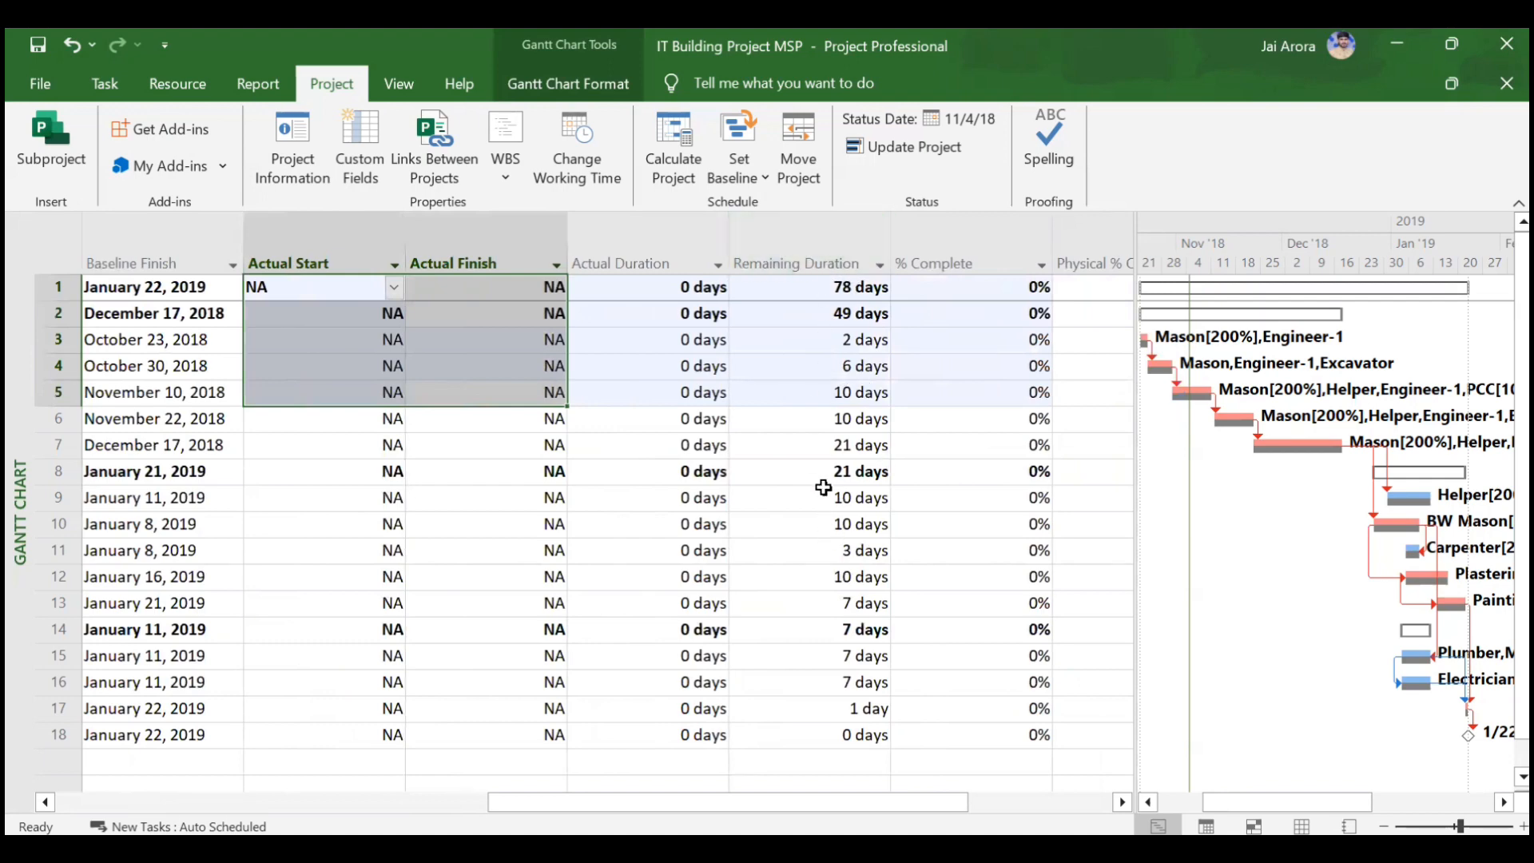
{"action": "scroll", "coordinate": [823, 484], "scroll_direction": "left", "scroll_amount": 2}
{"action": "scroll", "coordinate": [734, 480], "scroll_direction": "left", "scroll_amount": 5}
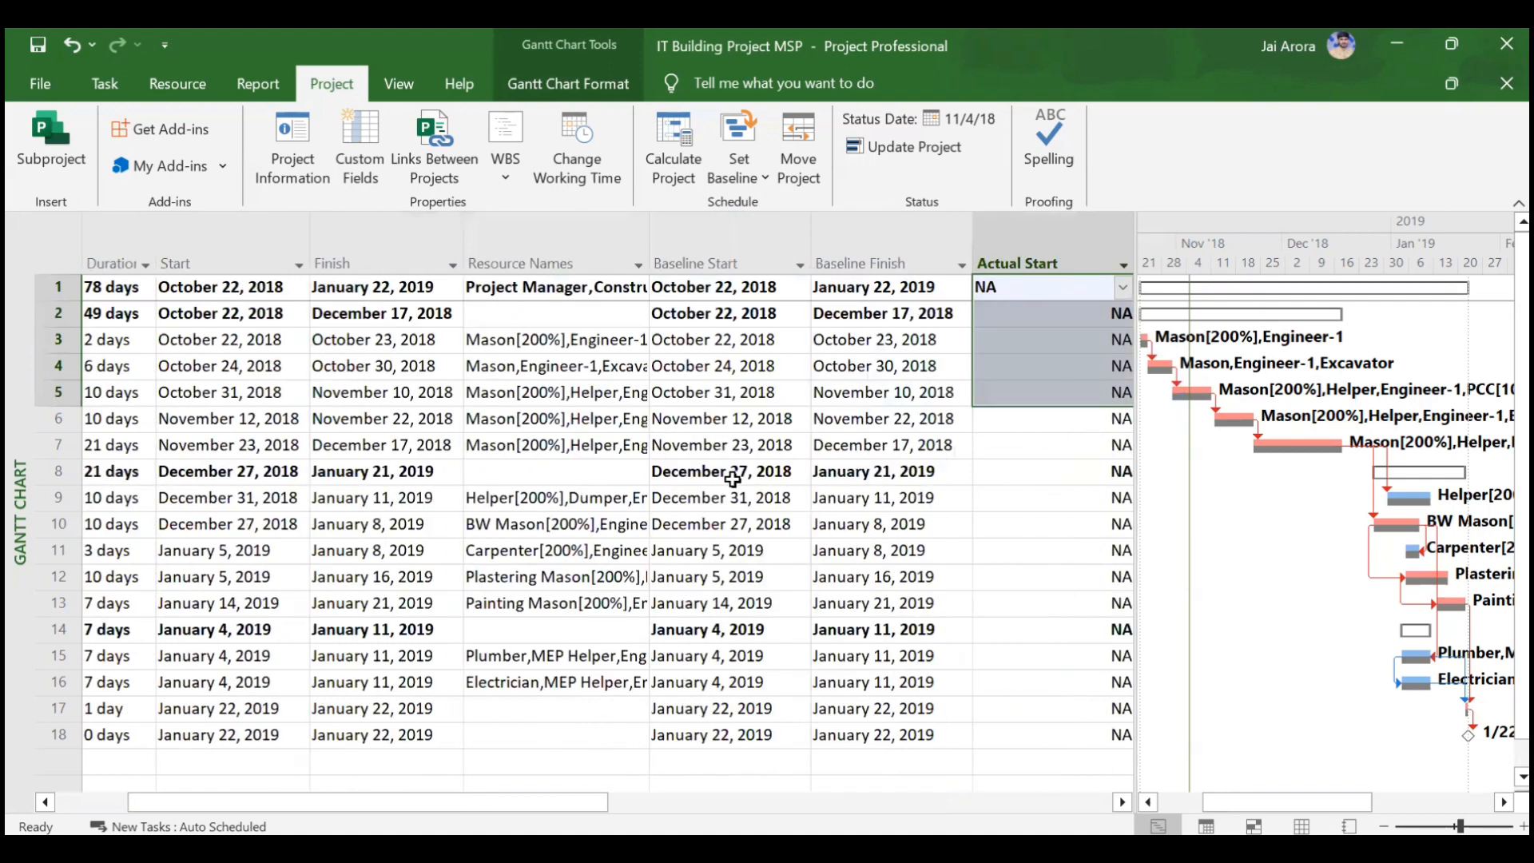
{"action": "scroll", "coordinate": [697, 393], "scroll_direction": "right", "scroll_amount": 3}
{"action": "left_click", "coordinate": [674, 340]}
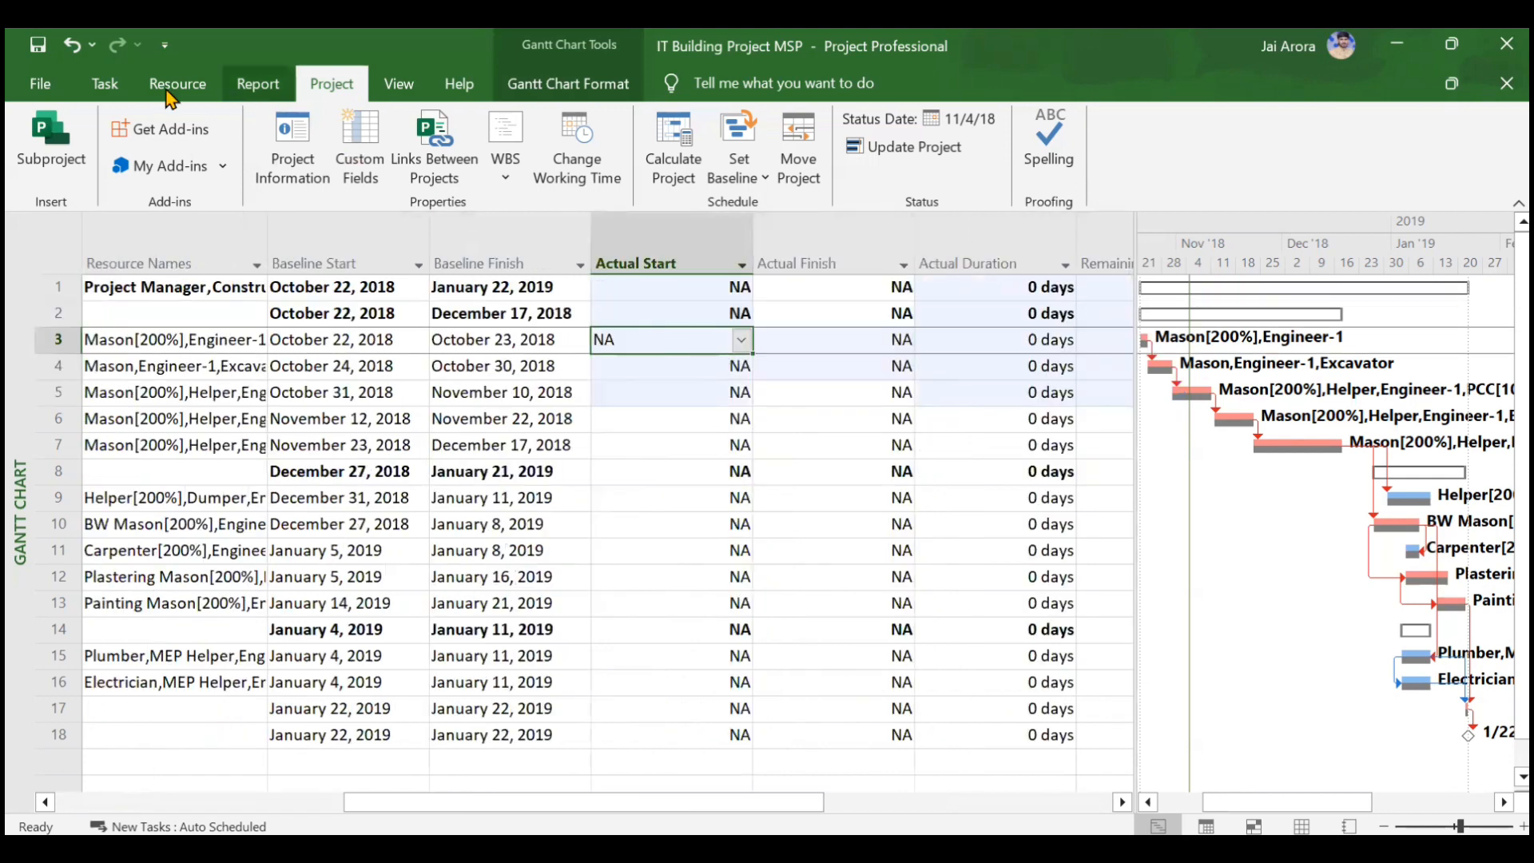
{"action": "left_click", "coordinate": [104, 84]}
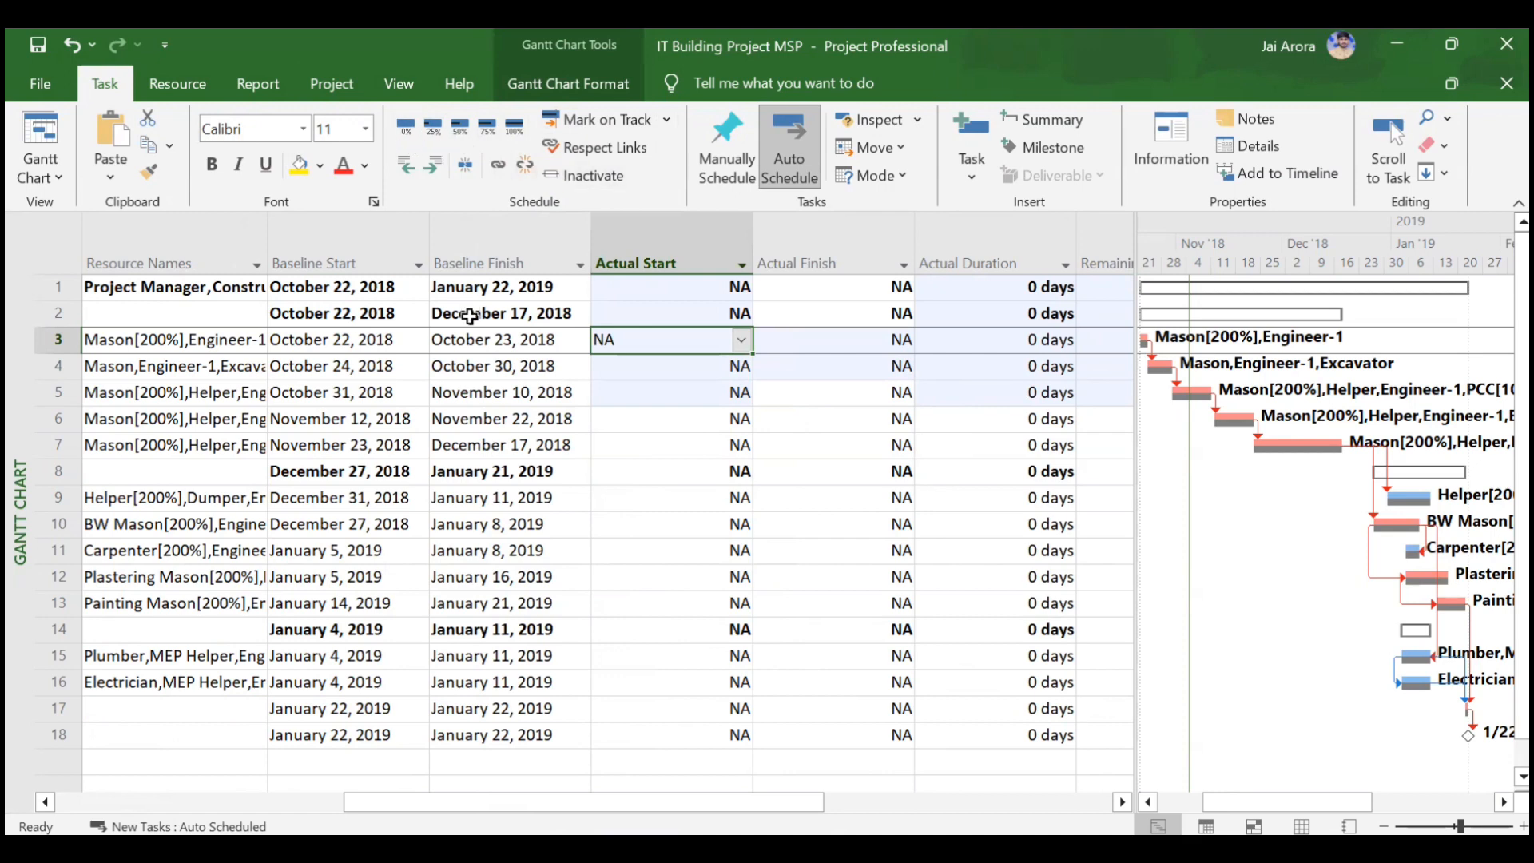
{"action": "left_click", "coordinate": [515, 129]}
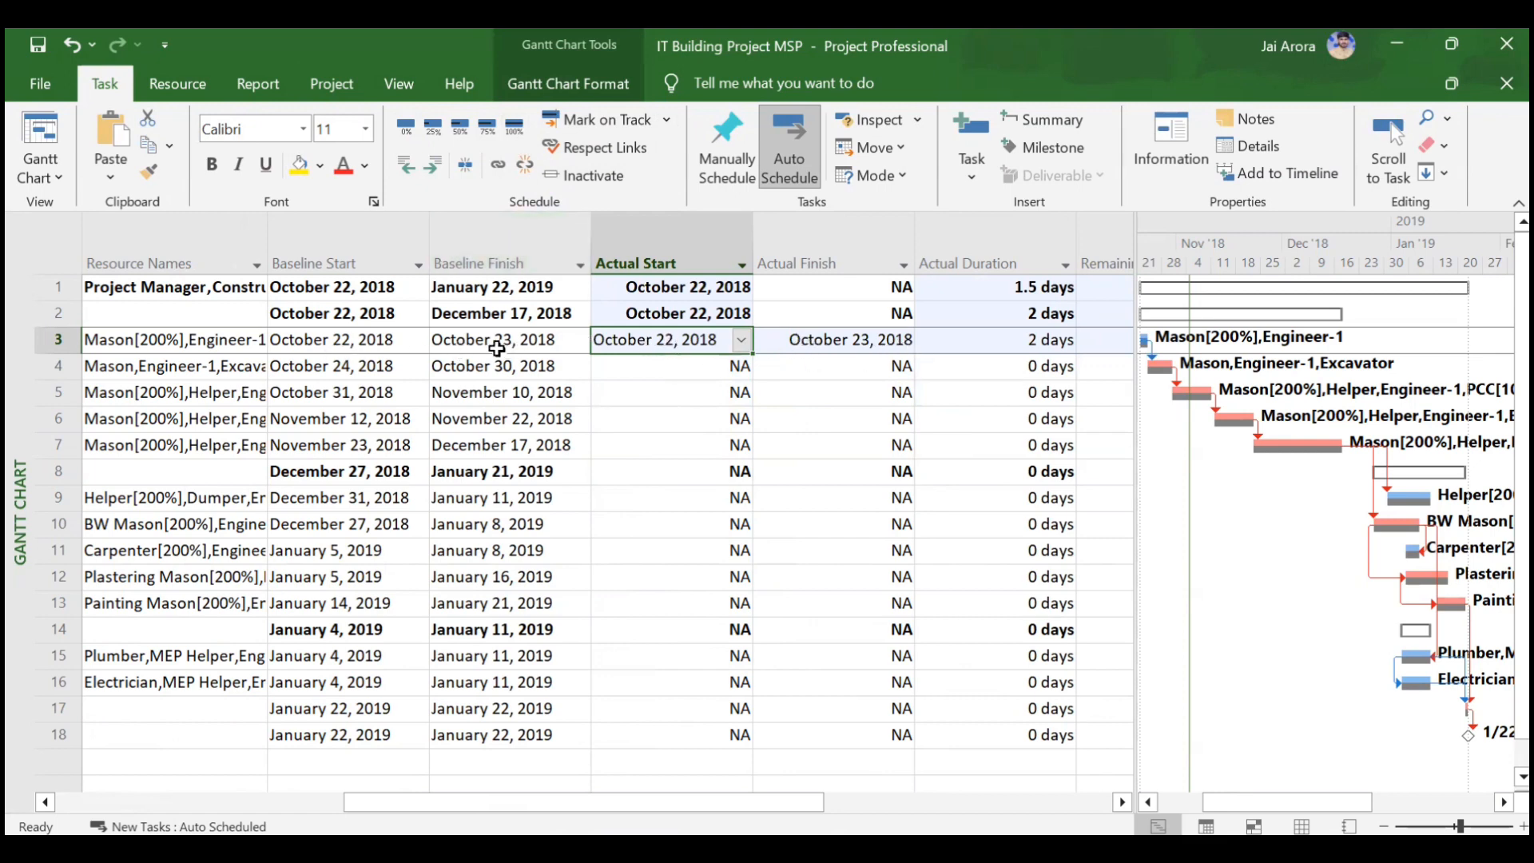
Clear the Physical % Complete values of the Site Clearance, Excavation and Foundation tasks.
{"action": "scroll", "coordinate": [496, 348], "scroll_direction": "right", "scroll_amount": 4}
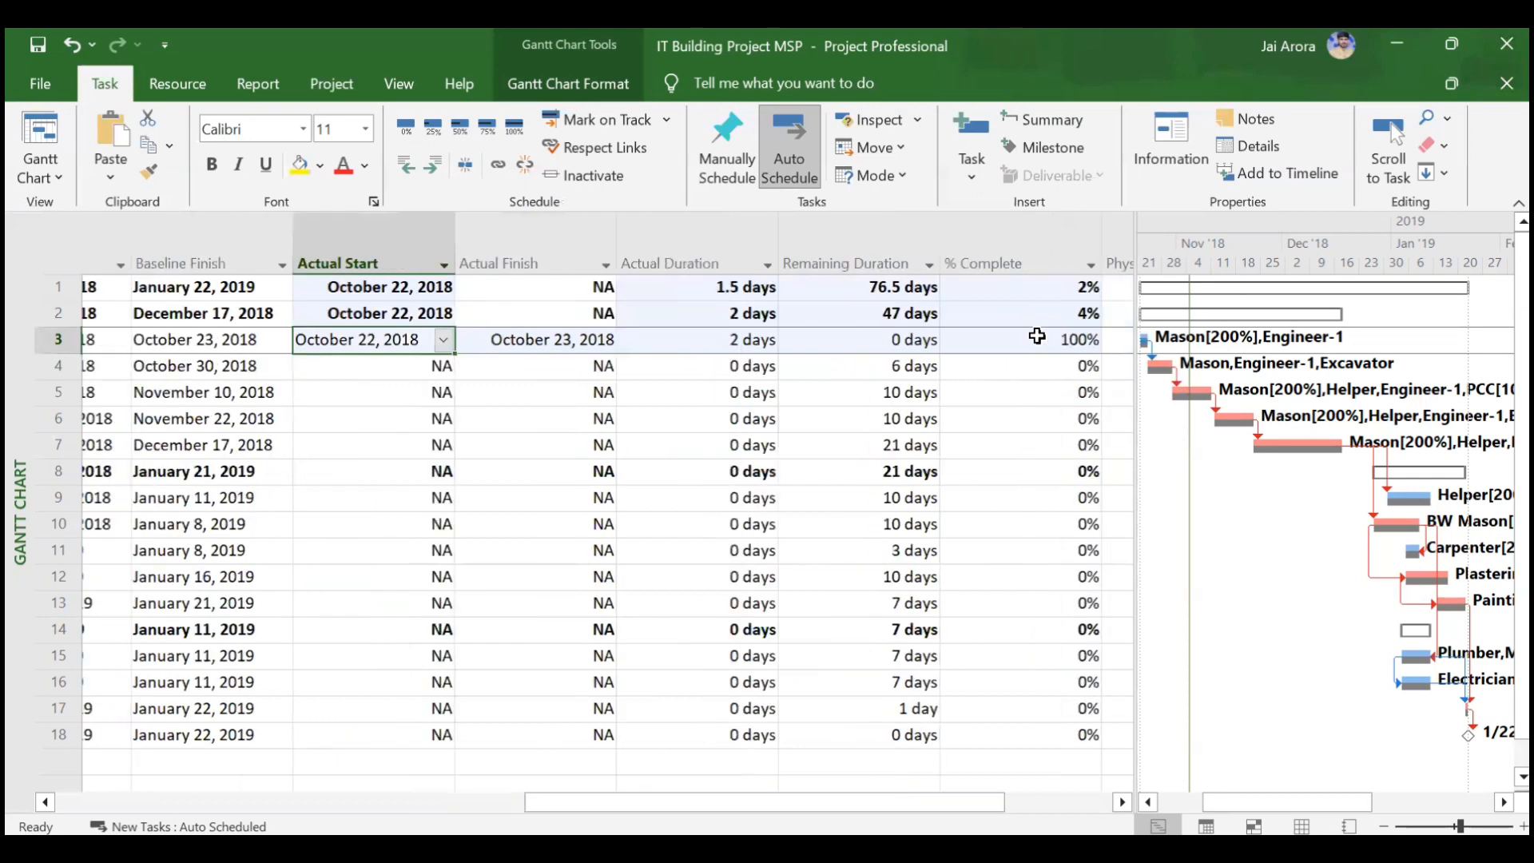
{"action": "scroll", "coordinate": [1036, 336], "scroll_direction": "right", "scroll_amount": 3}
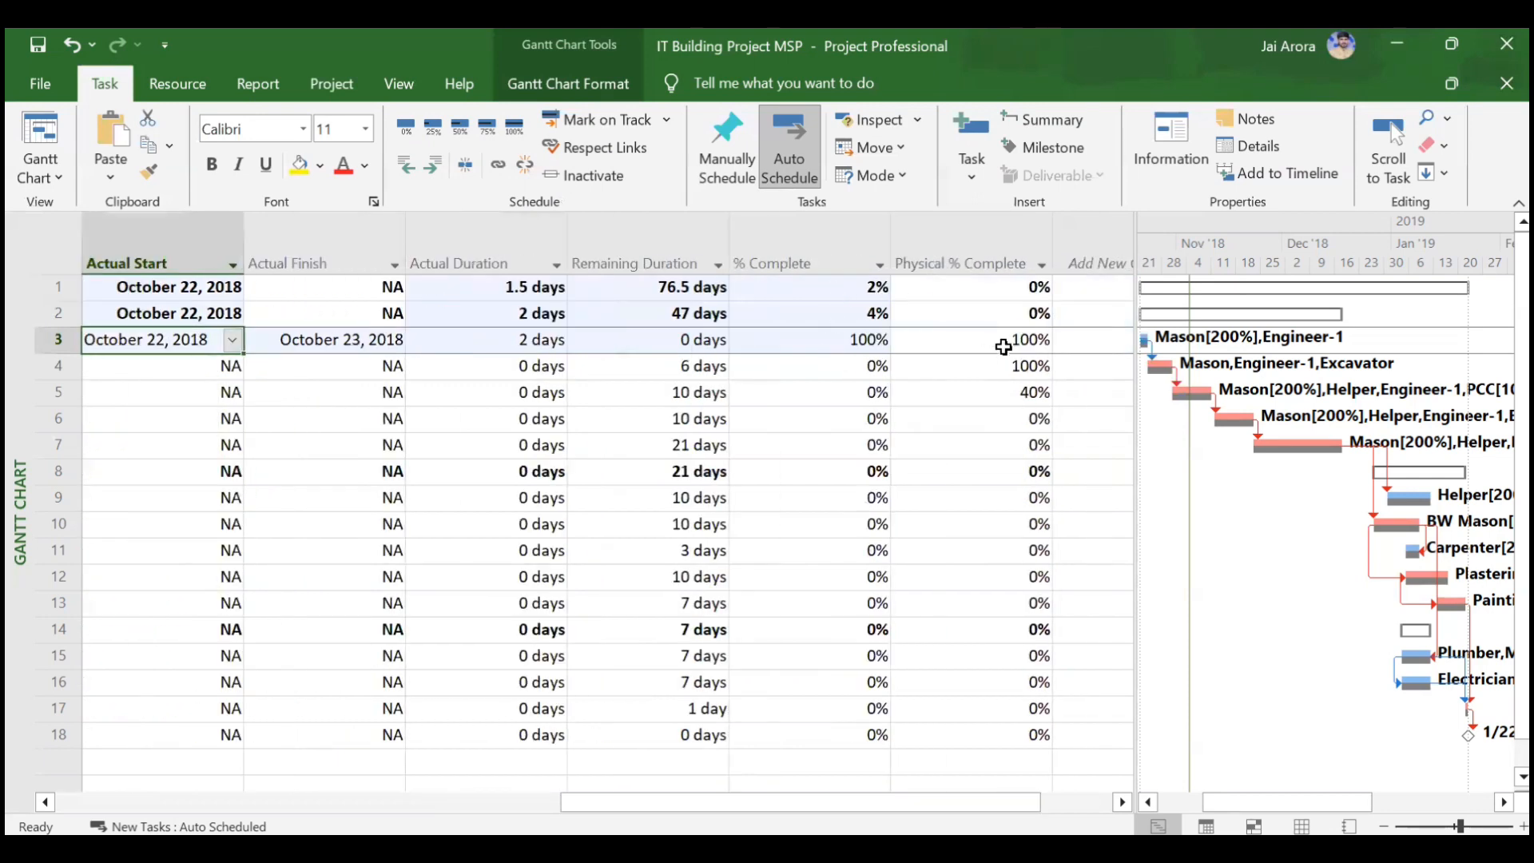
{"action": "left_click", "coordinate": [991, 345]}
{"action": "key", "text": "shift+Down"}
{"action": "key", "text": "shift+Down"}
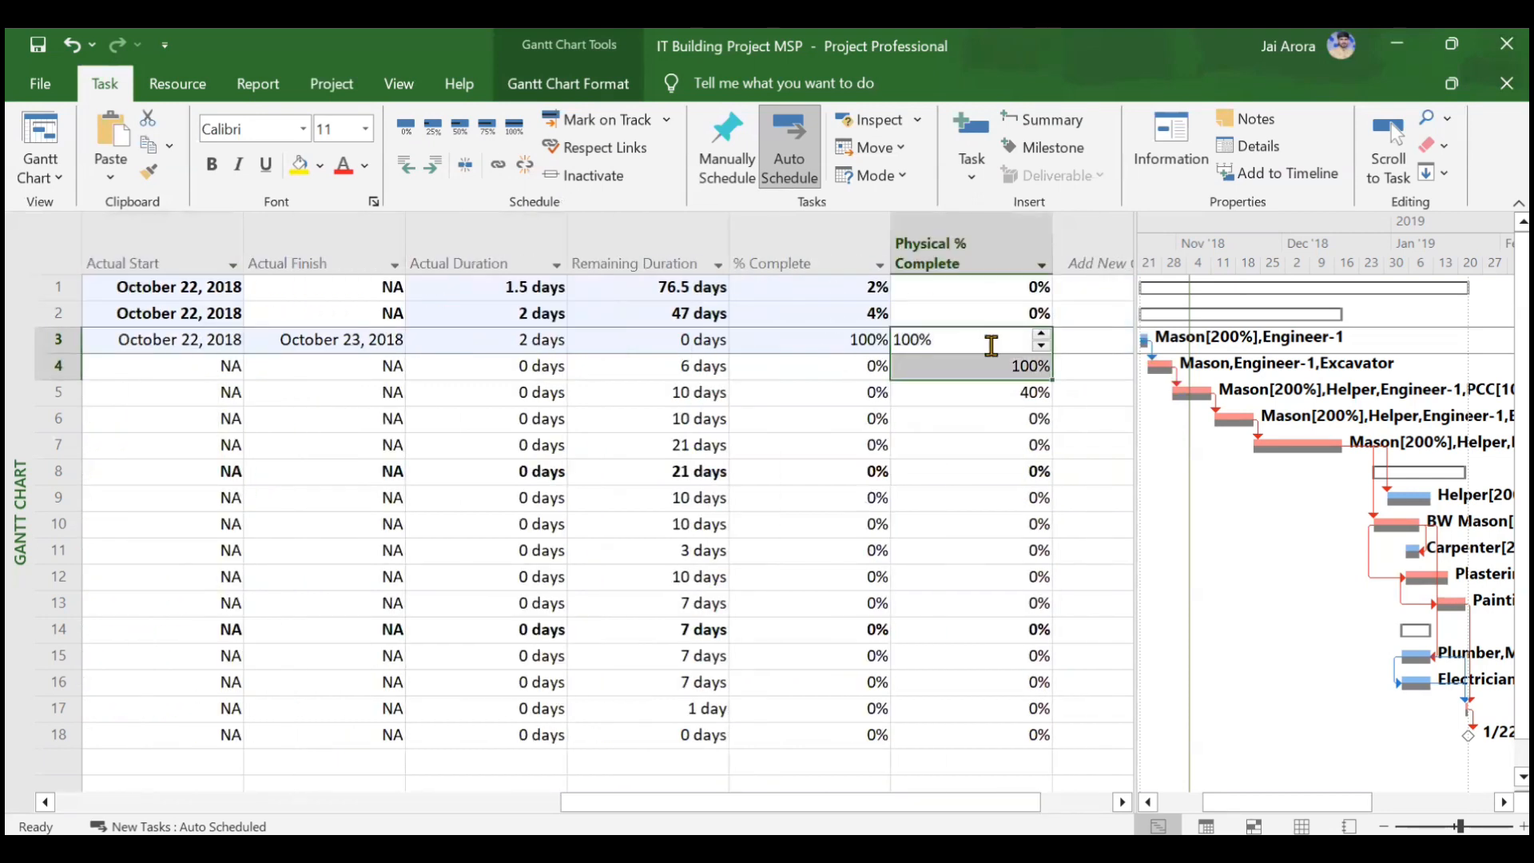
{"action": "key", "text": "Delete"}
{"action": "left_click", "coordinate": [947, 445]}
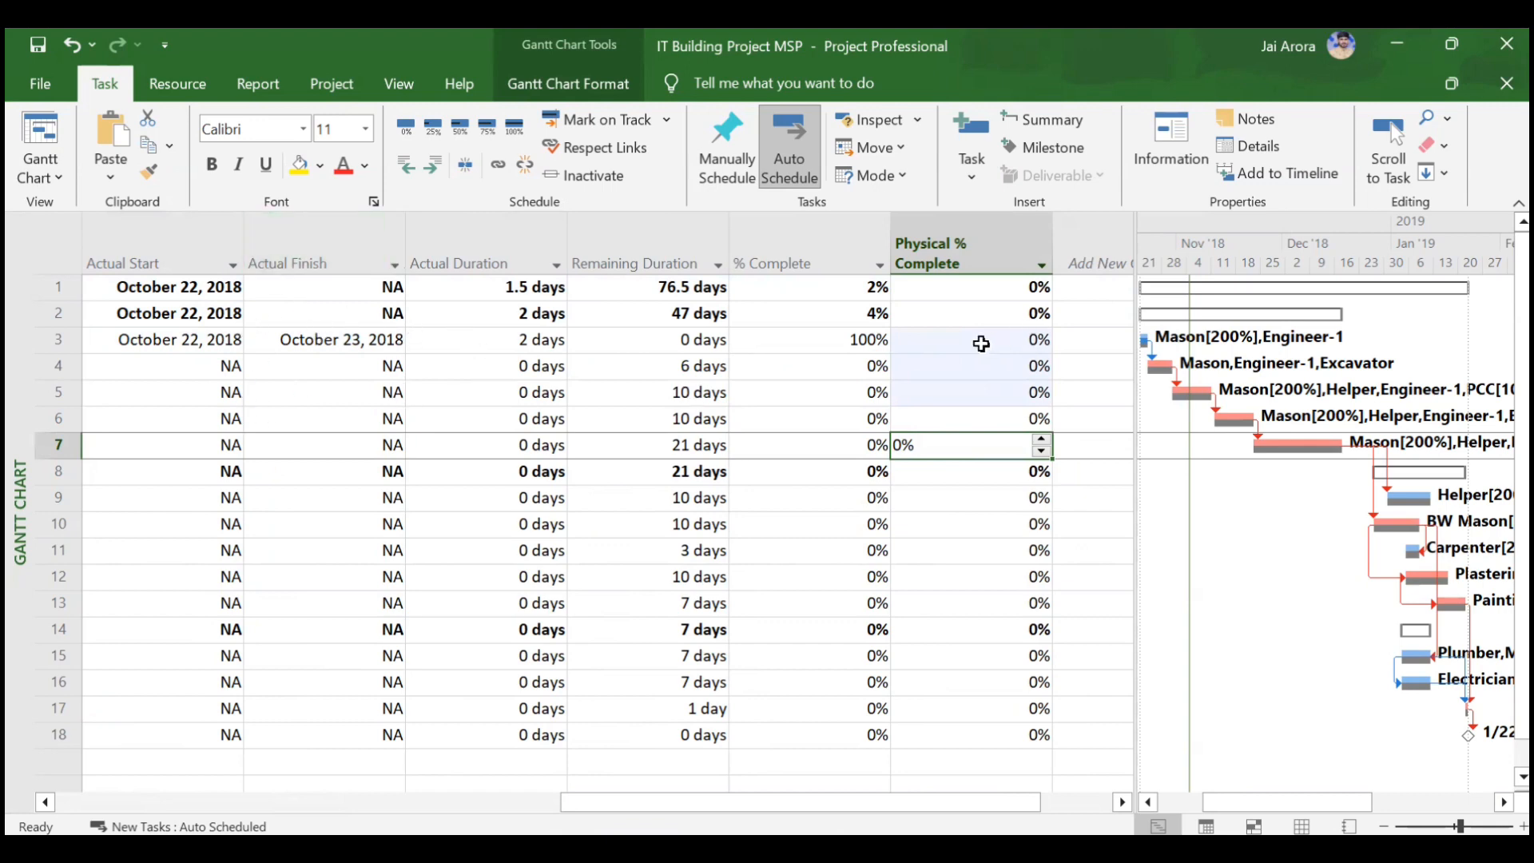
Set the Site Clearance task's Physical % Complete to 100%.
{"action": "left_click", "coordinate": [981, 344]}
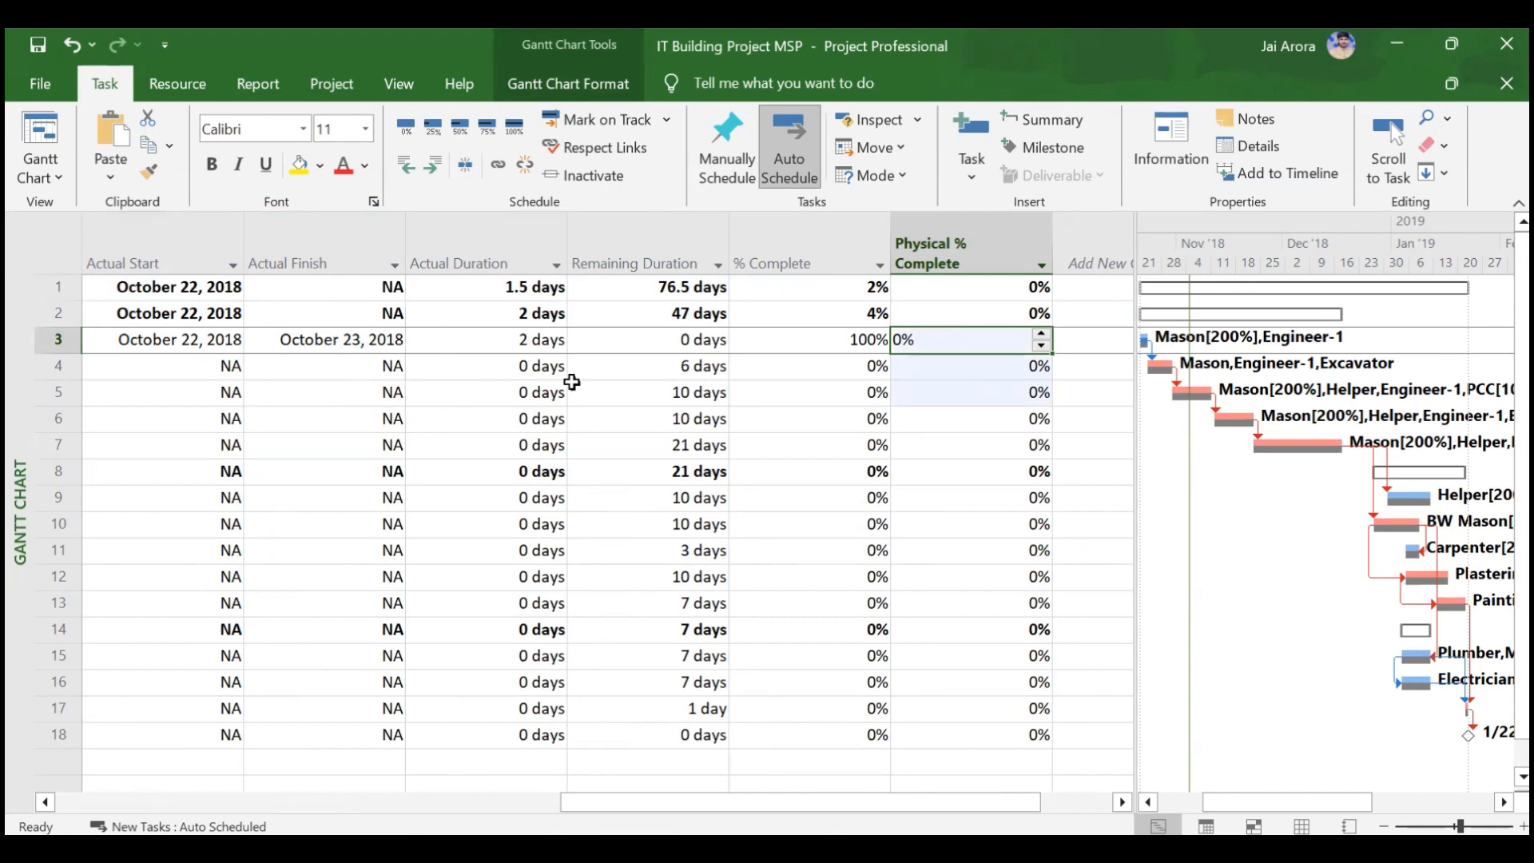
{"action": "type", "text": "100"}
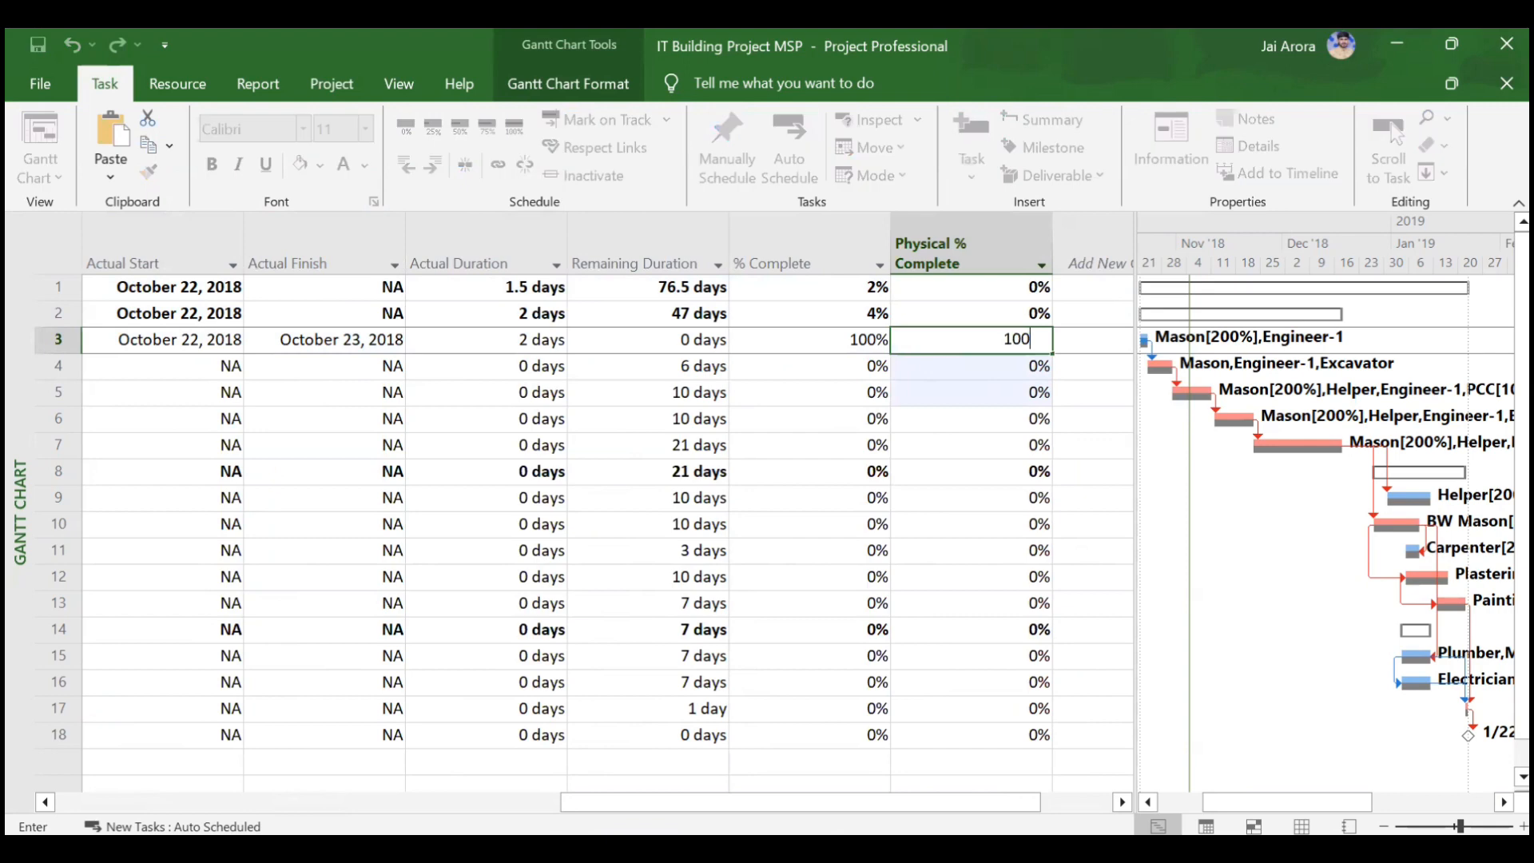
{"action": "key", "text": "Return"}
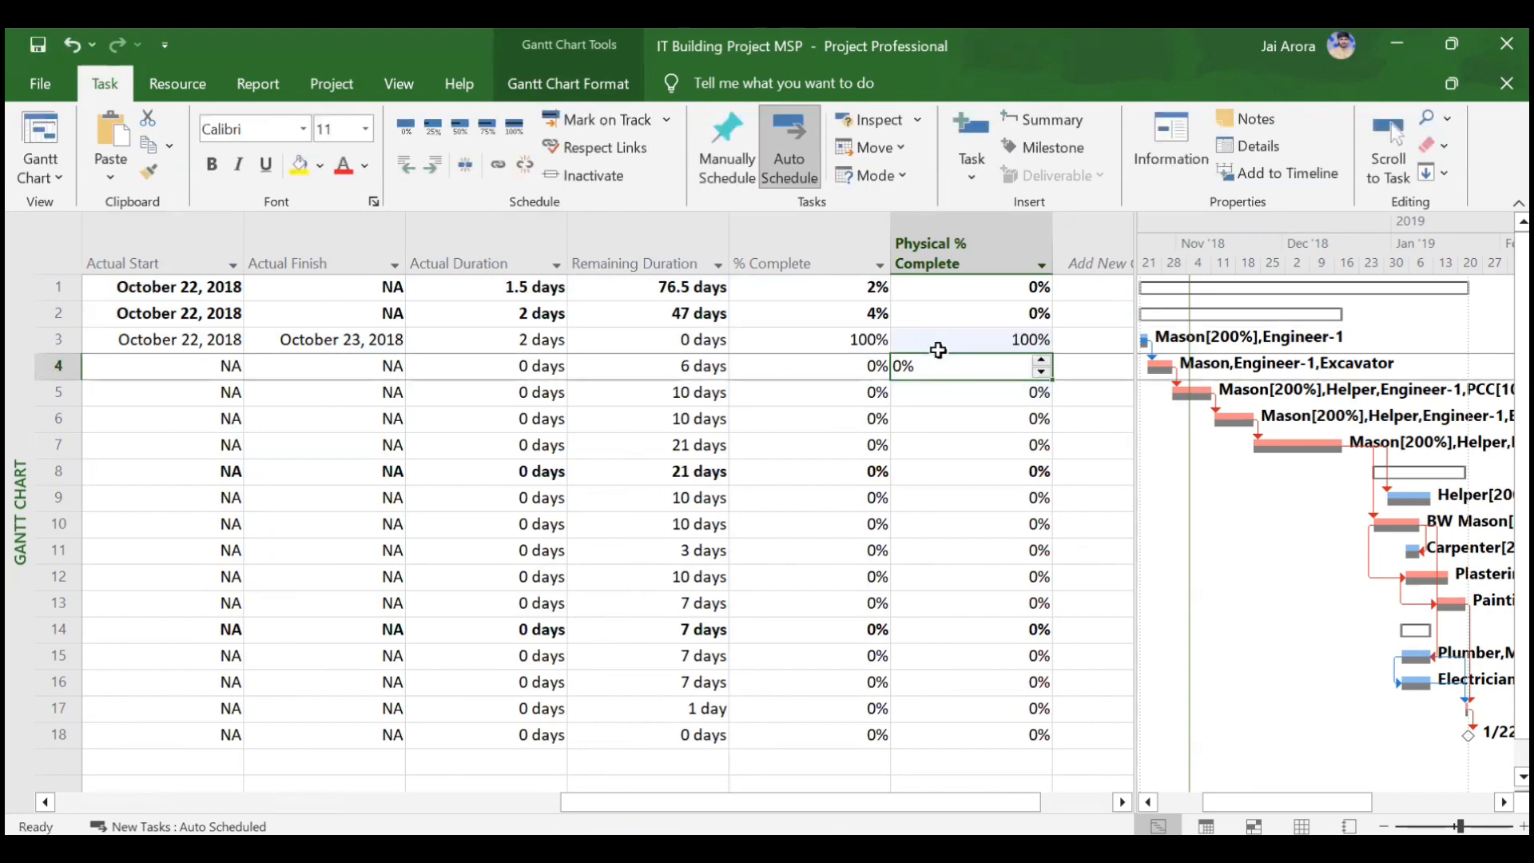
Update the Excavation task's progress with Mark on Track.
{"action": "scroll", "coordinate": [938, 350], "scroll_direction": "left", "scroll_amount": 3}
{"action": "left_click", "coordinate": [515, 366]}
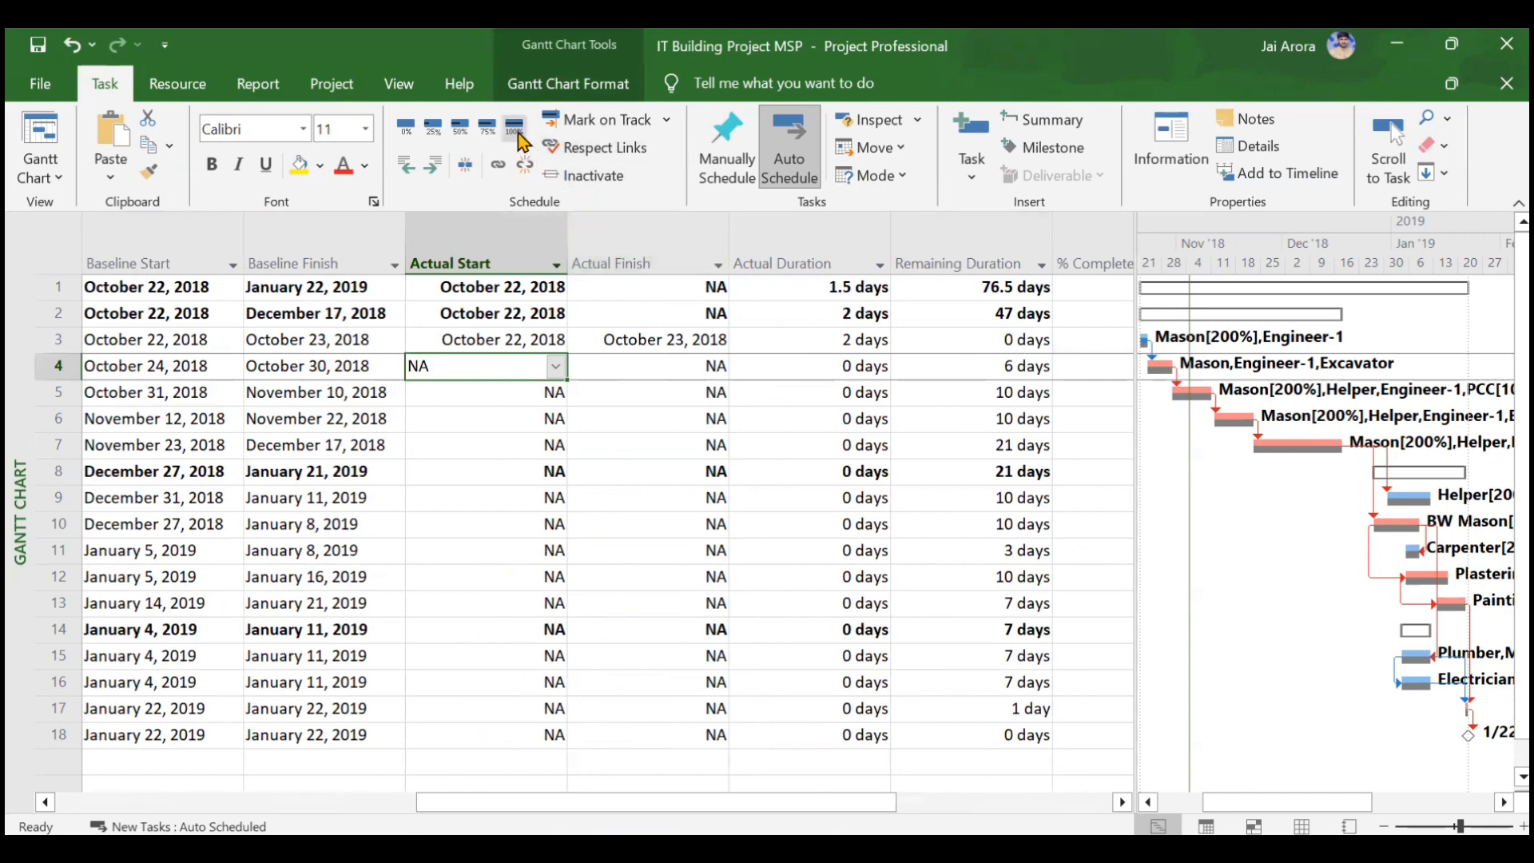
{"action": "left_click", "coordinate": [666, 121]}
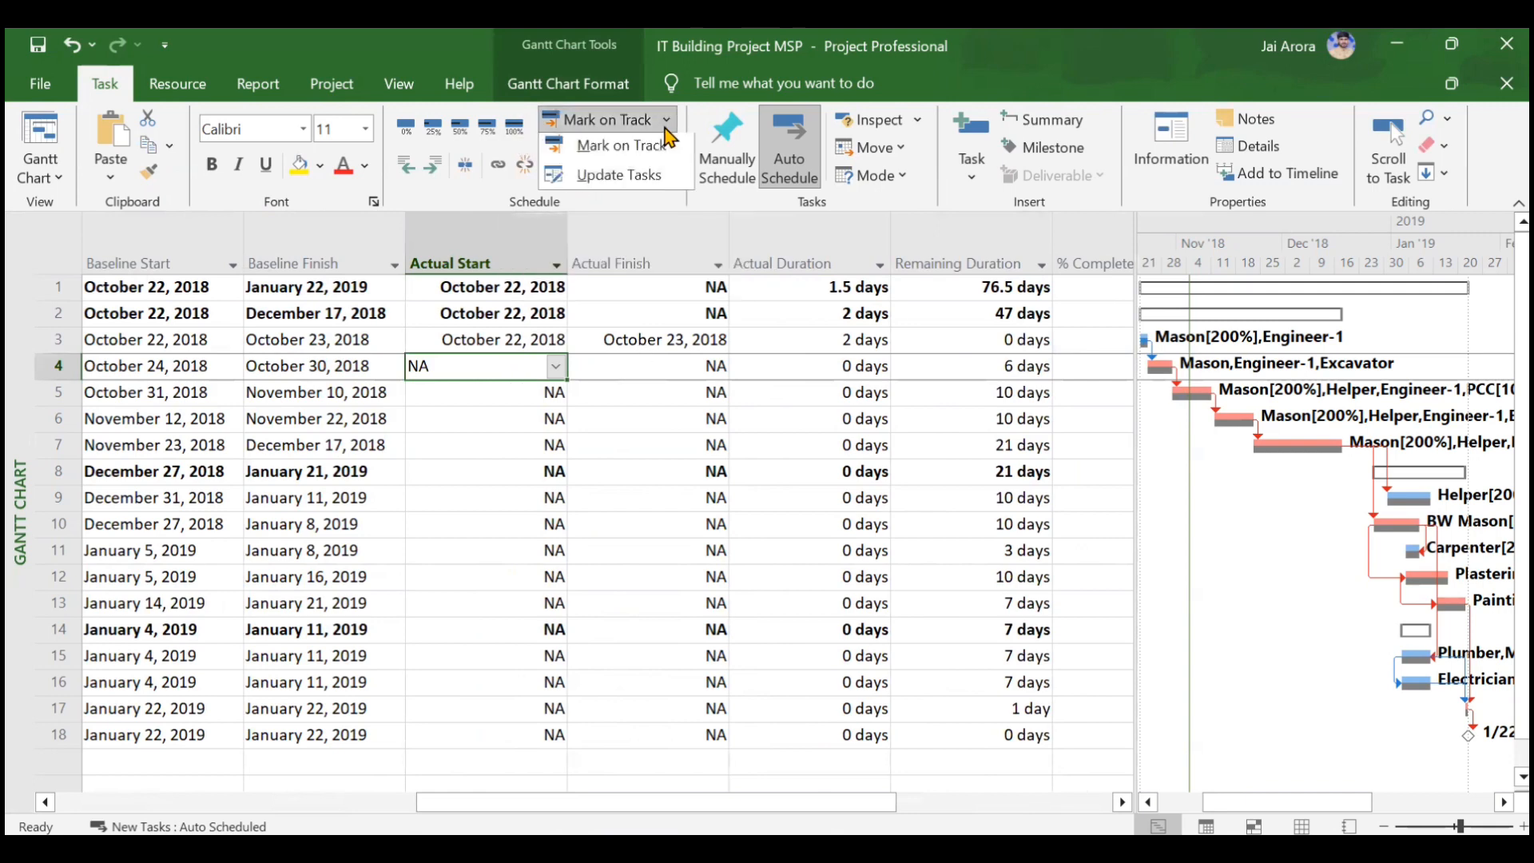
{"action": "left_click", "coordinate": [631, 146]}
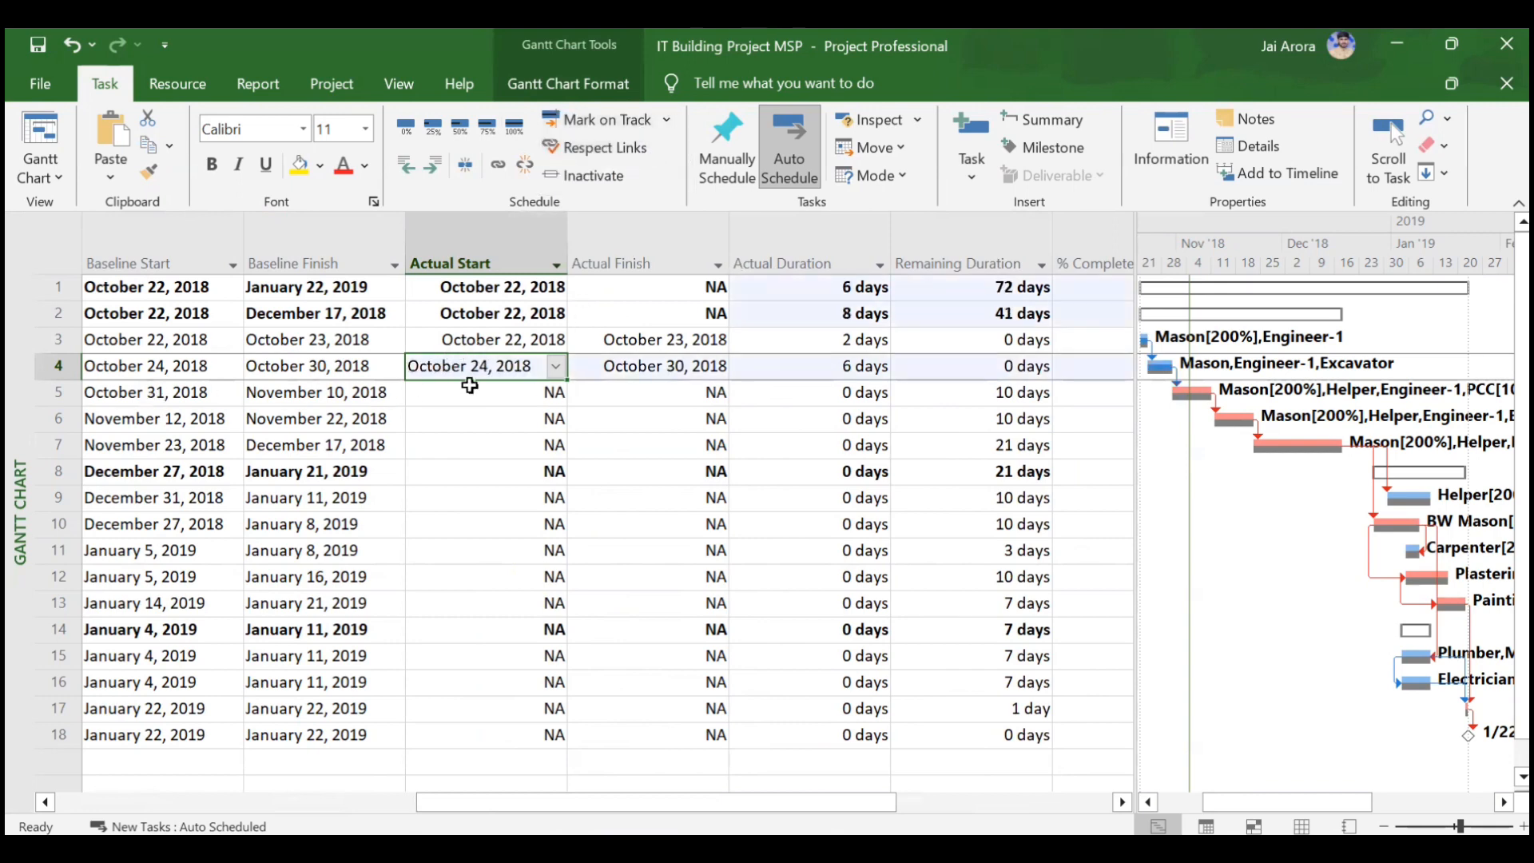
Set the Excavation task's Physical % Complete to 100%.
{"action": "scroll", "coordinate": [478, 406], "scroll_direction": "right", "scroll_amount": 2}
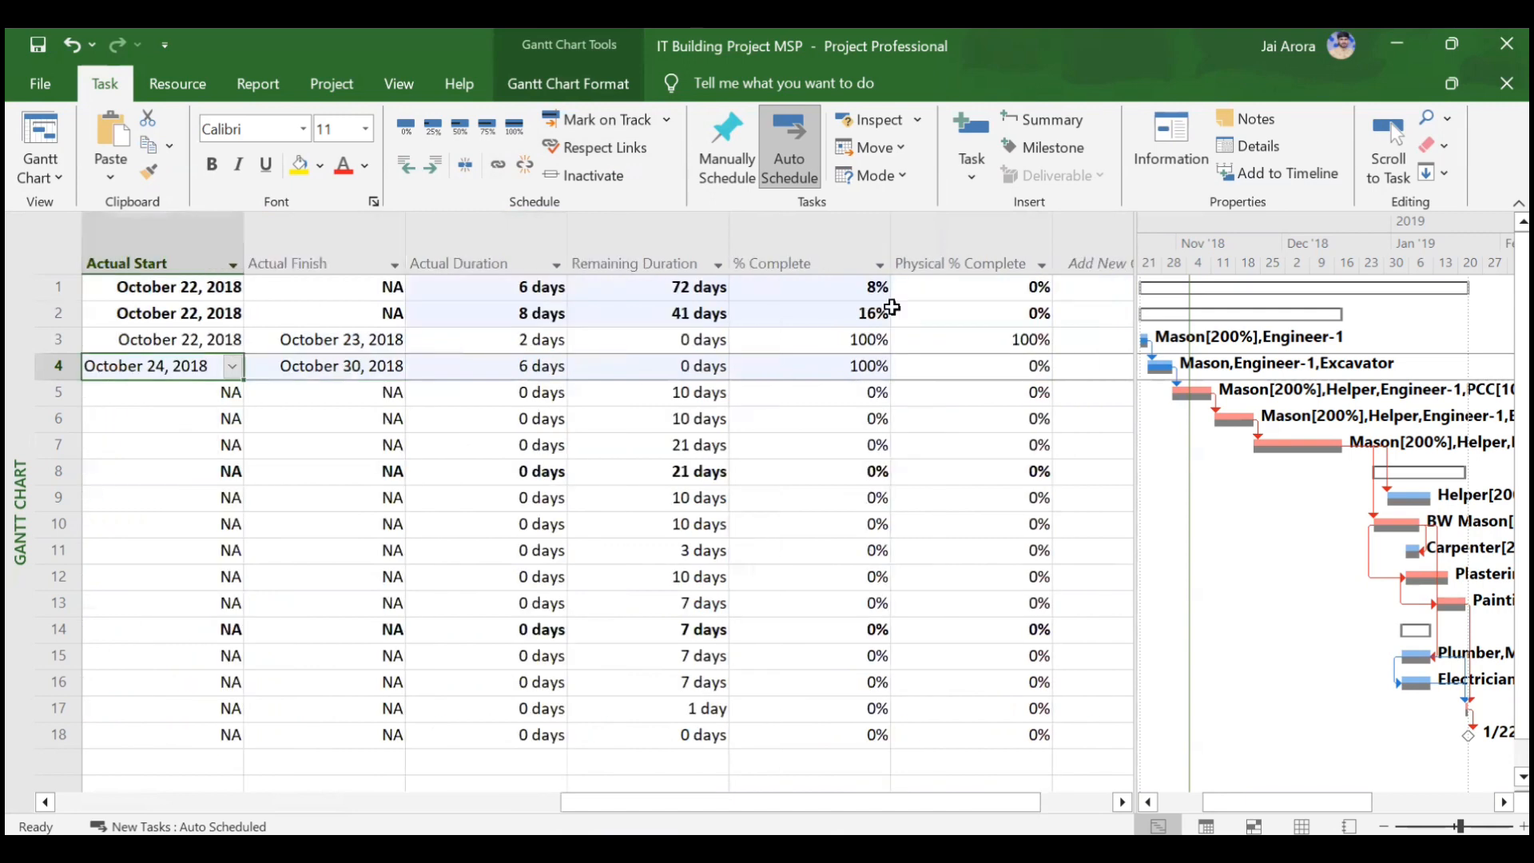
{"action": "left_click", "coordinate": [982, 368]}
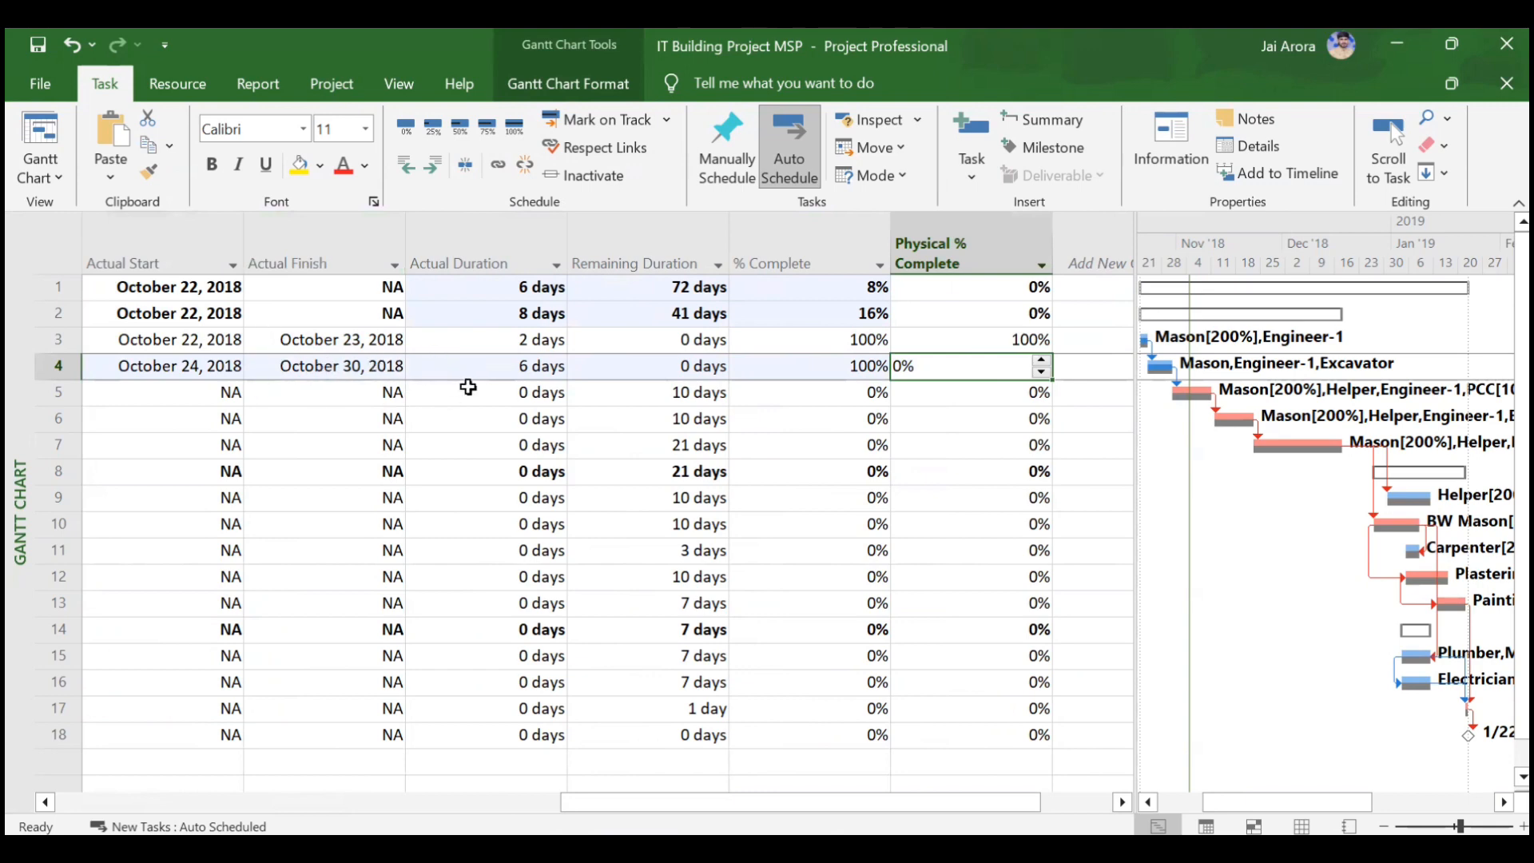
{"action": "type", "text": "1"}
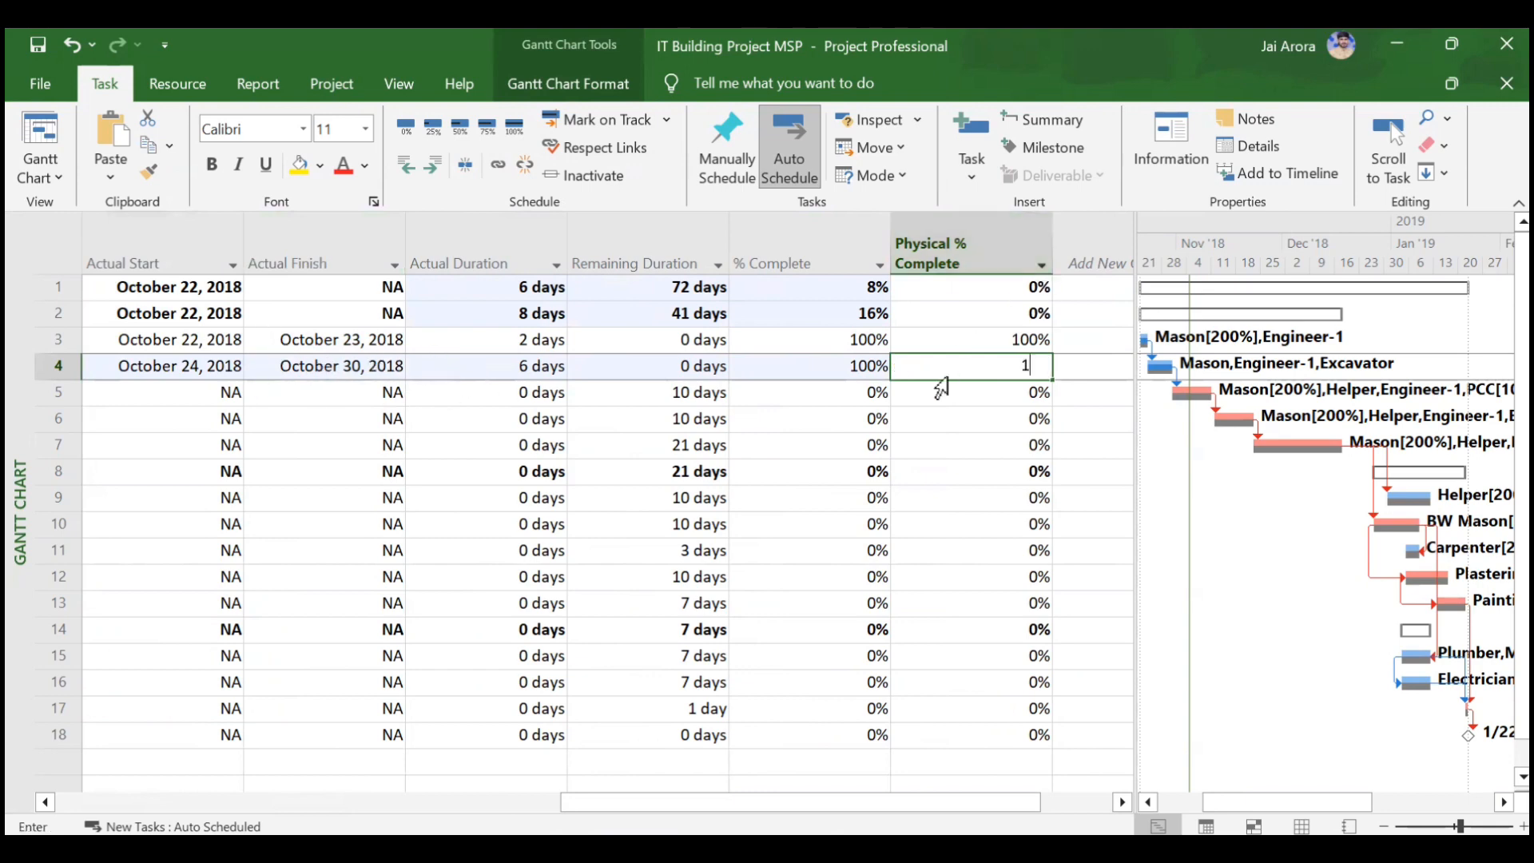
{"action": "type", "text": "00"}
{"action": "key", "text": "Return"}
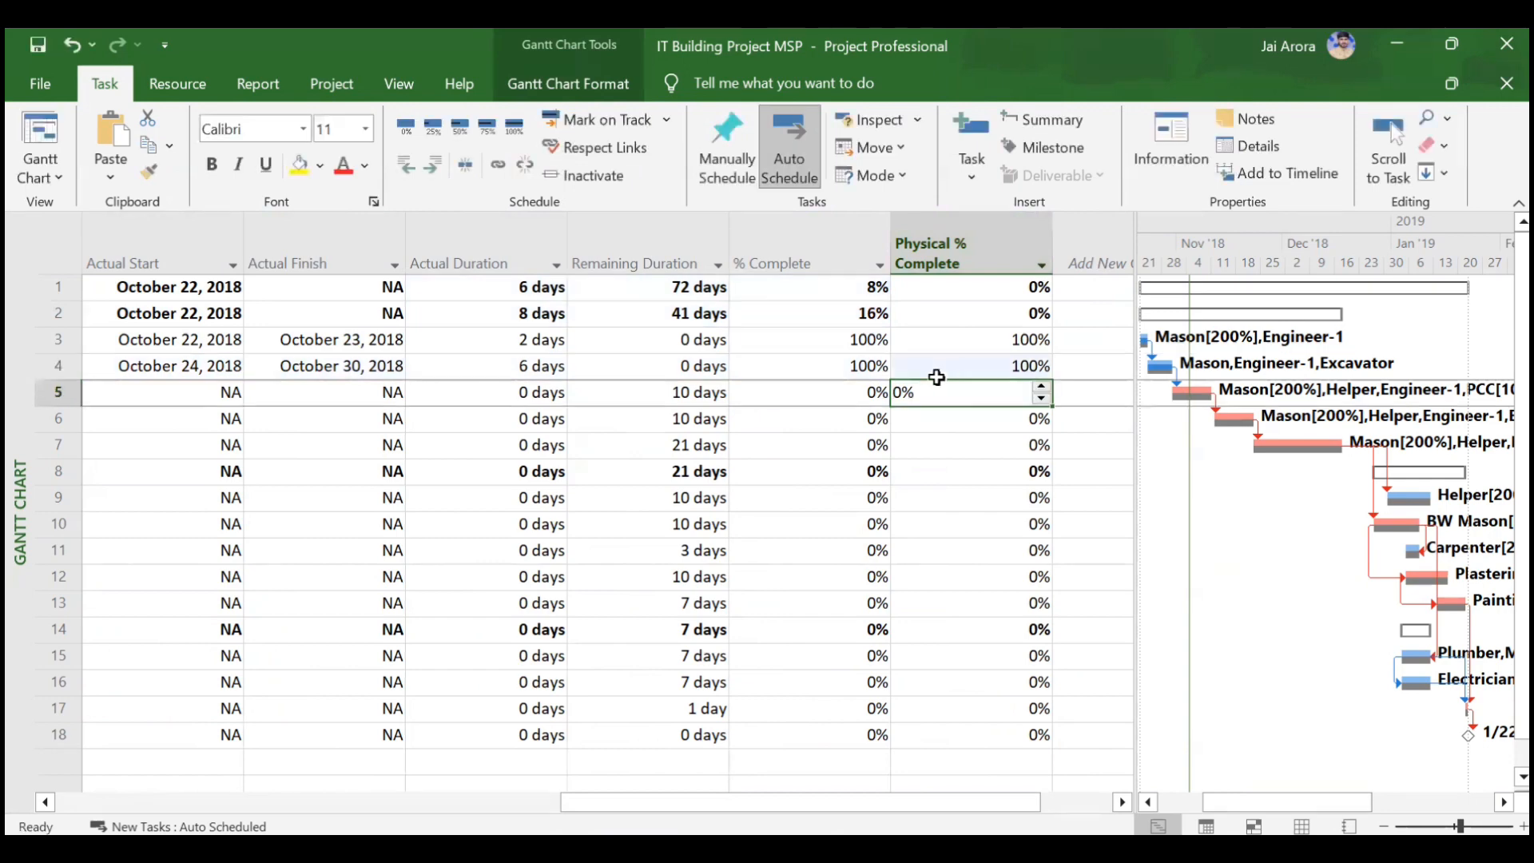
Update the Foundation task's progress with Mark on Track.
{"action": "scroll", "coordinate": [740, 435], "scroll_direction": "left", "scroll_amount": 3}
{"action": "scroll", "coordinate": [504, 388], "scroll_direction": "left", "scroll_amount": 1}
{"action": "left_click", "coordinate": [489, 392]}
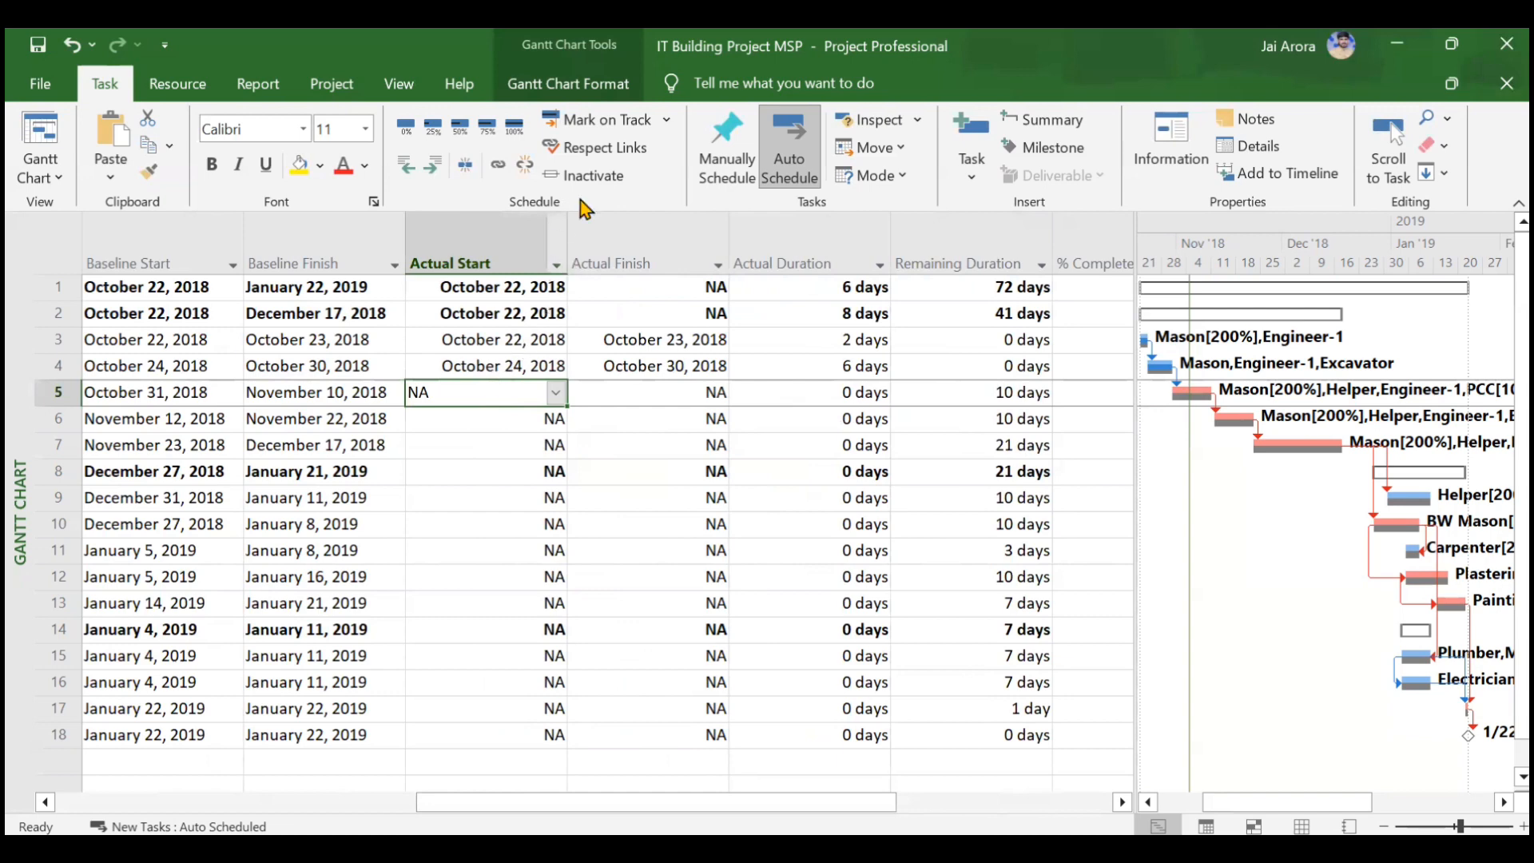
{"action": "left_click", "coordinate": [603, 120]}
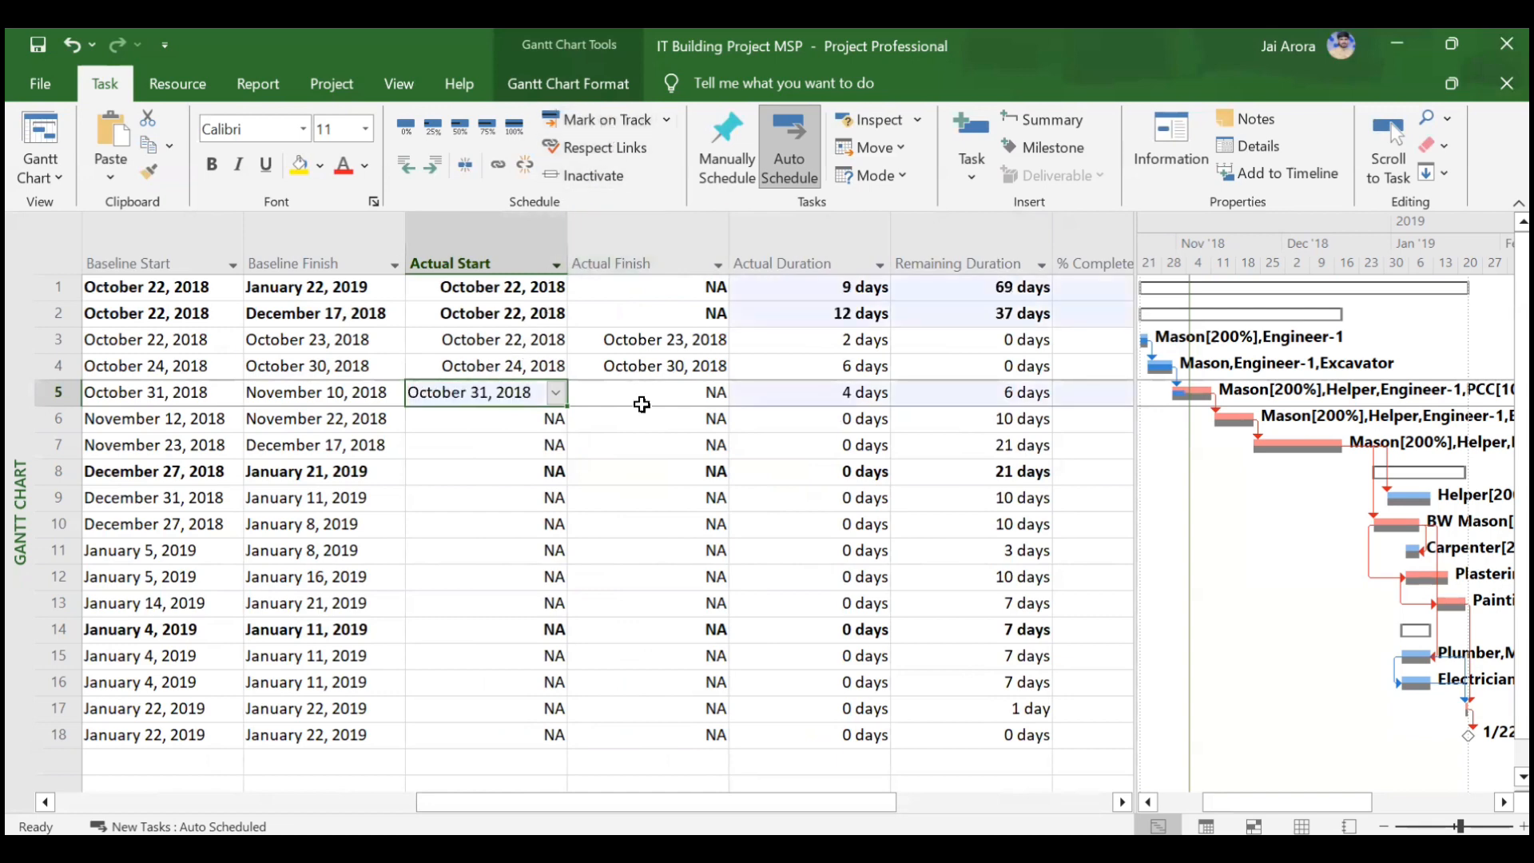
Set the Foundation task's Physical % Complete to 20%.
{"action": "scroll", "coordinate": [640, 403], "scroll_direction": "right", "scroll_amount": 4}
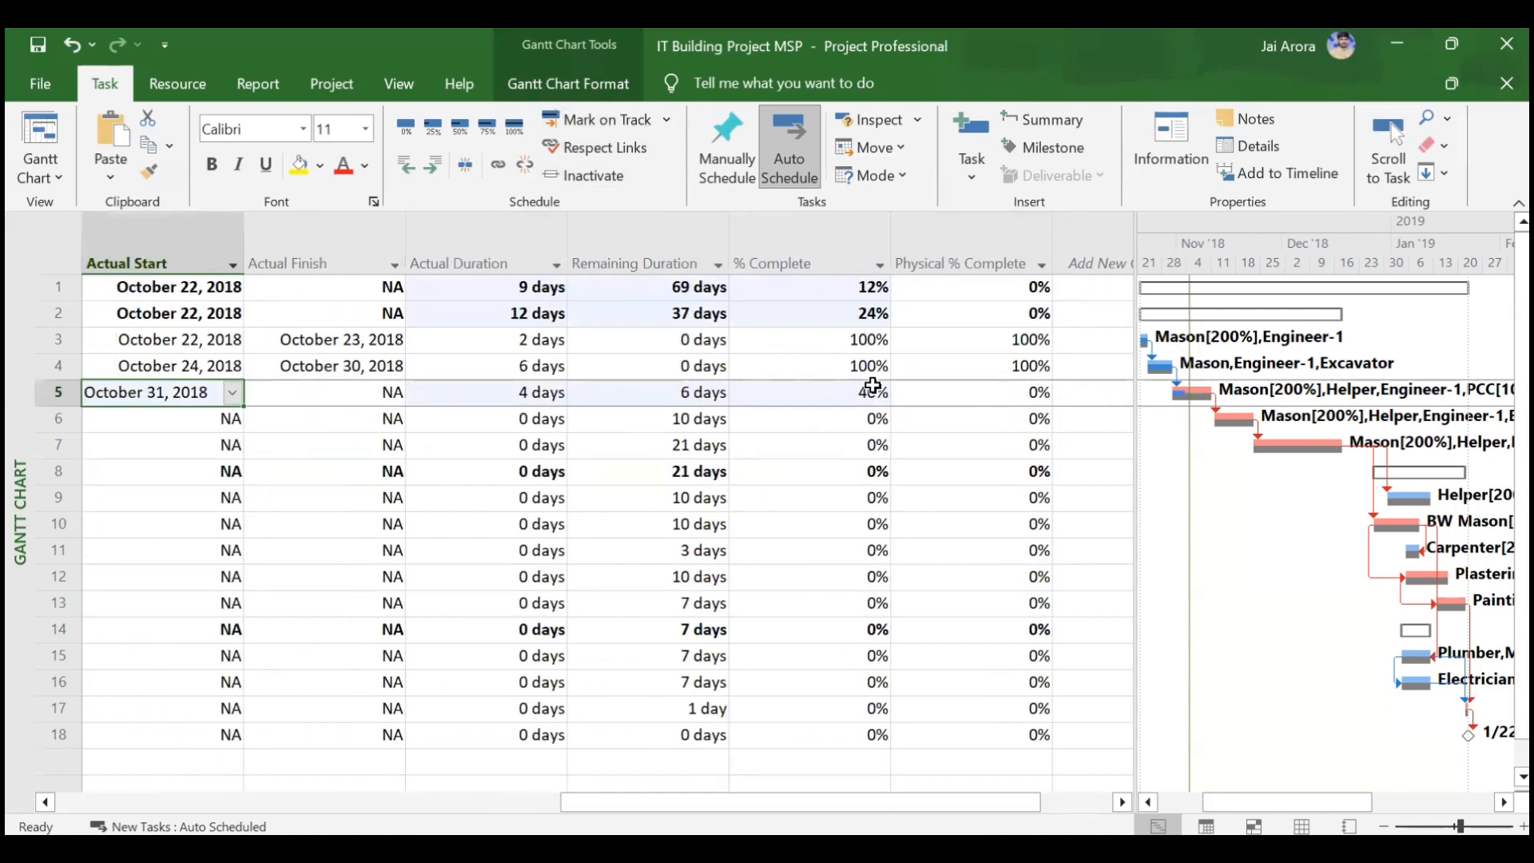
{"action": "left_click", "coordinate": [962, 397]}
{"action": "type", "text": "20"}
{"action": "key", "text": "Return"}
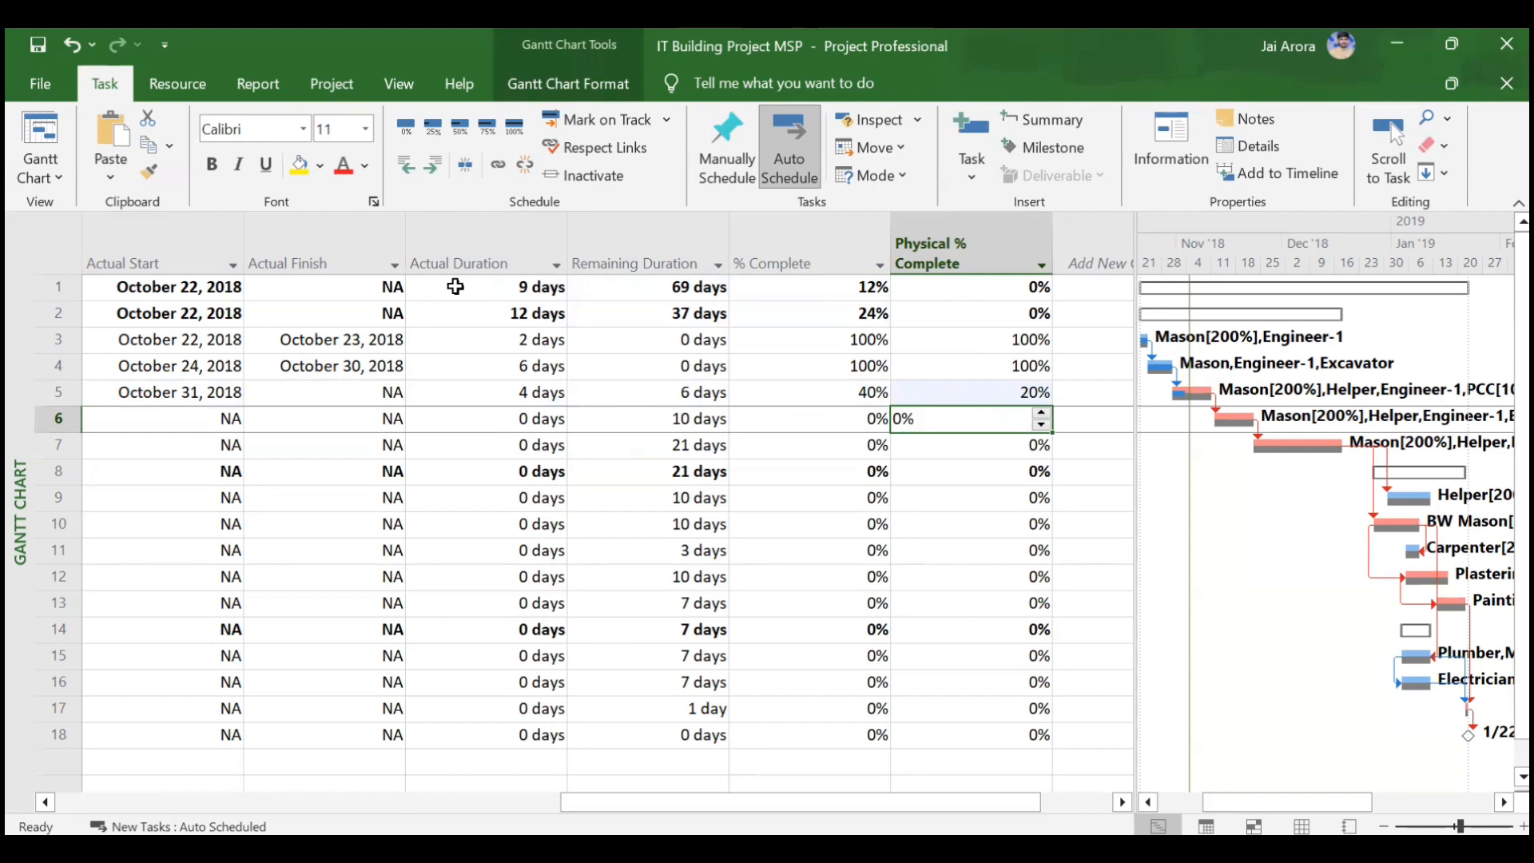
Clear the Actual Start and Actual Finish dates from the project summary row down through the Foundation task.
{"action": "scroll", "coordinate": [440, 375], "scroll_direction": "left", "scroll_amount": 2}
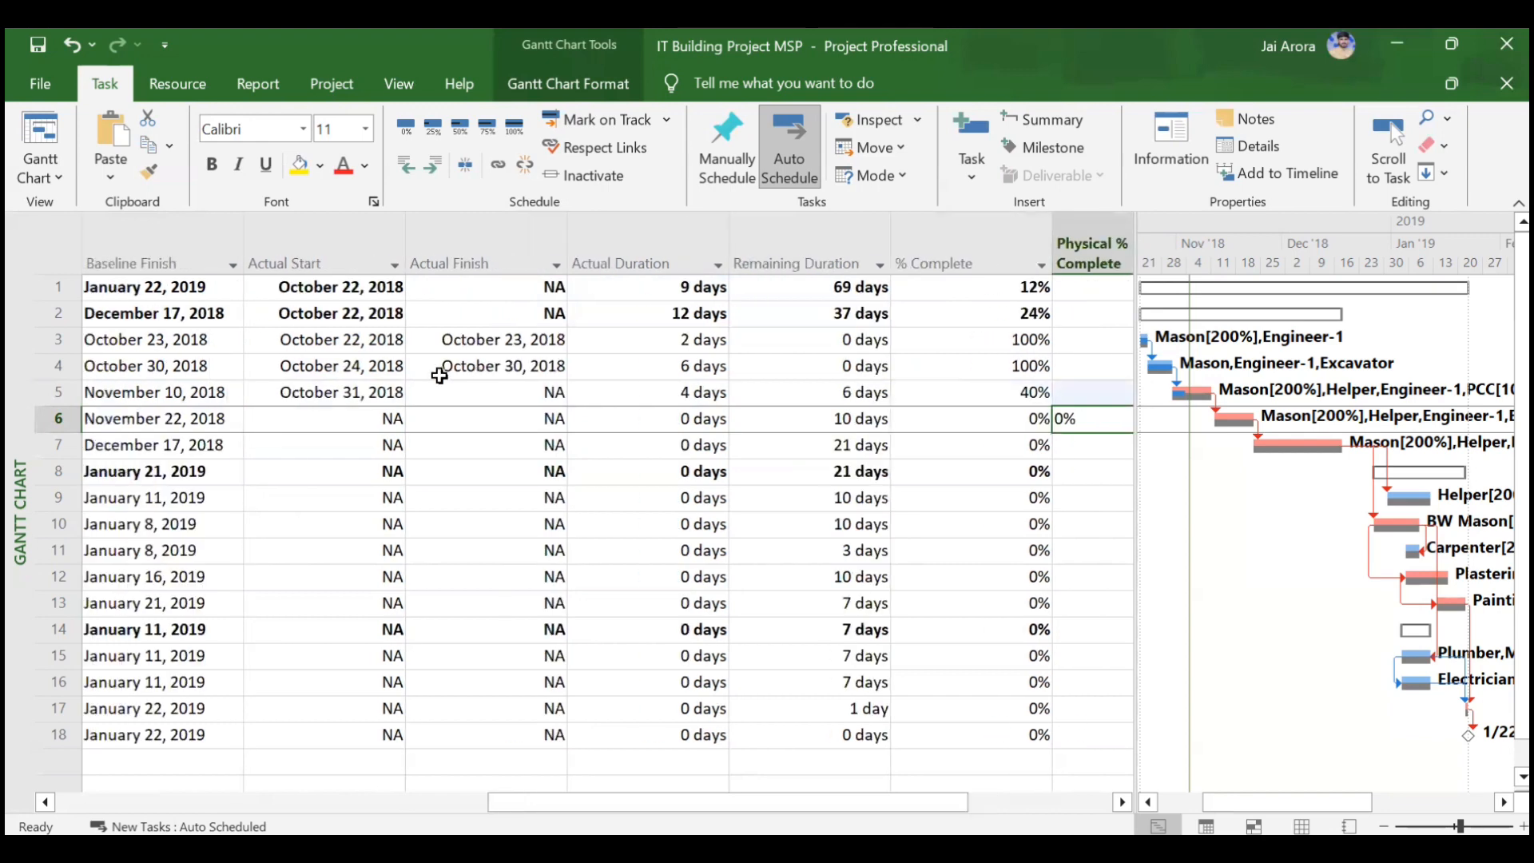
{"action": "left_click", "coordinate": [355, 289]}
{"action": "key", "text": "shift+Right"}
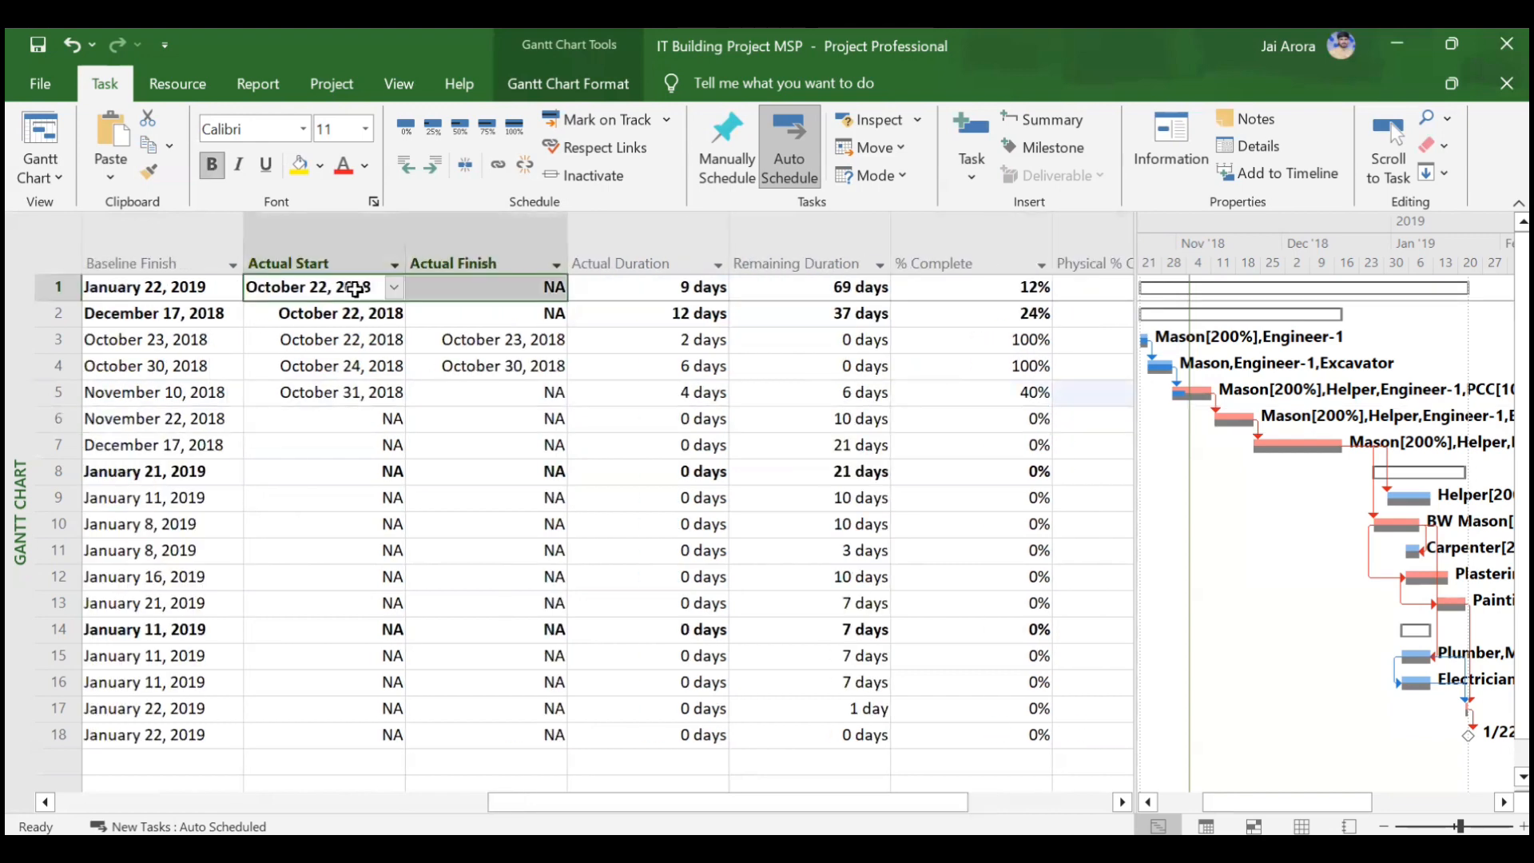
{"action": "key", "text": "shift+Down"}
{"action": "key", "text": "shift+Down"}
{"action": "key", "text": "shift+Down"}
{"action": "key", "text": "shift+Down"}
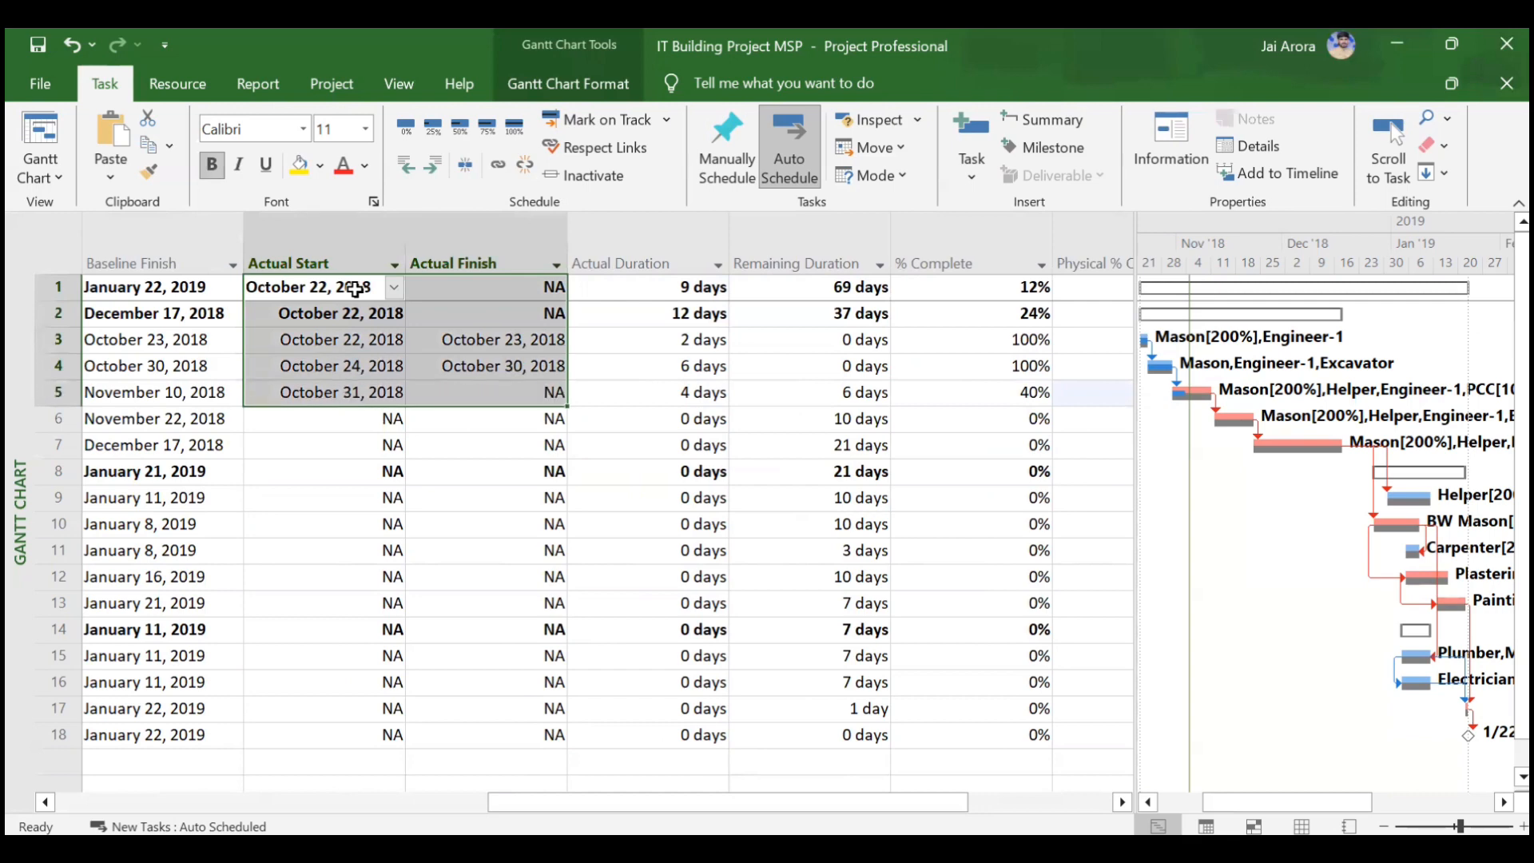
{"action": "key", "text": "Delete"}
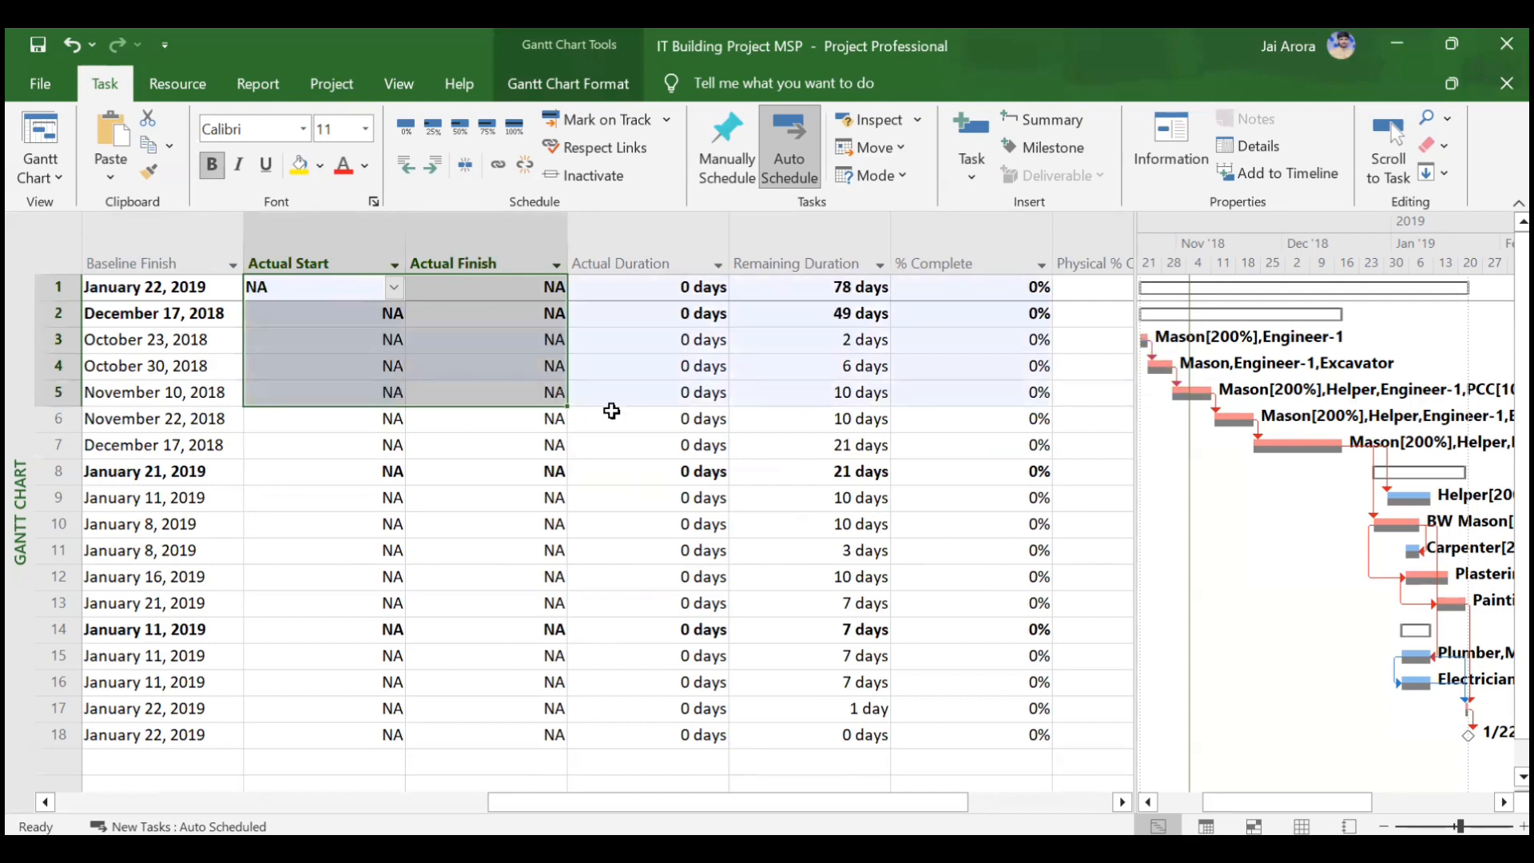
Open the Site Clearance task's Actual Start date for editing.
{"action": "scroll", "coordinate": [611, 410], "scroll_direction": "left", "scroll_amount": 8}
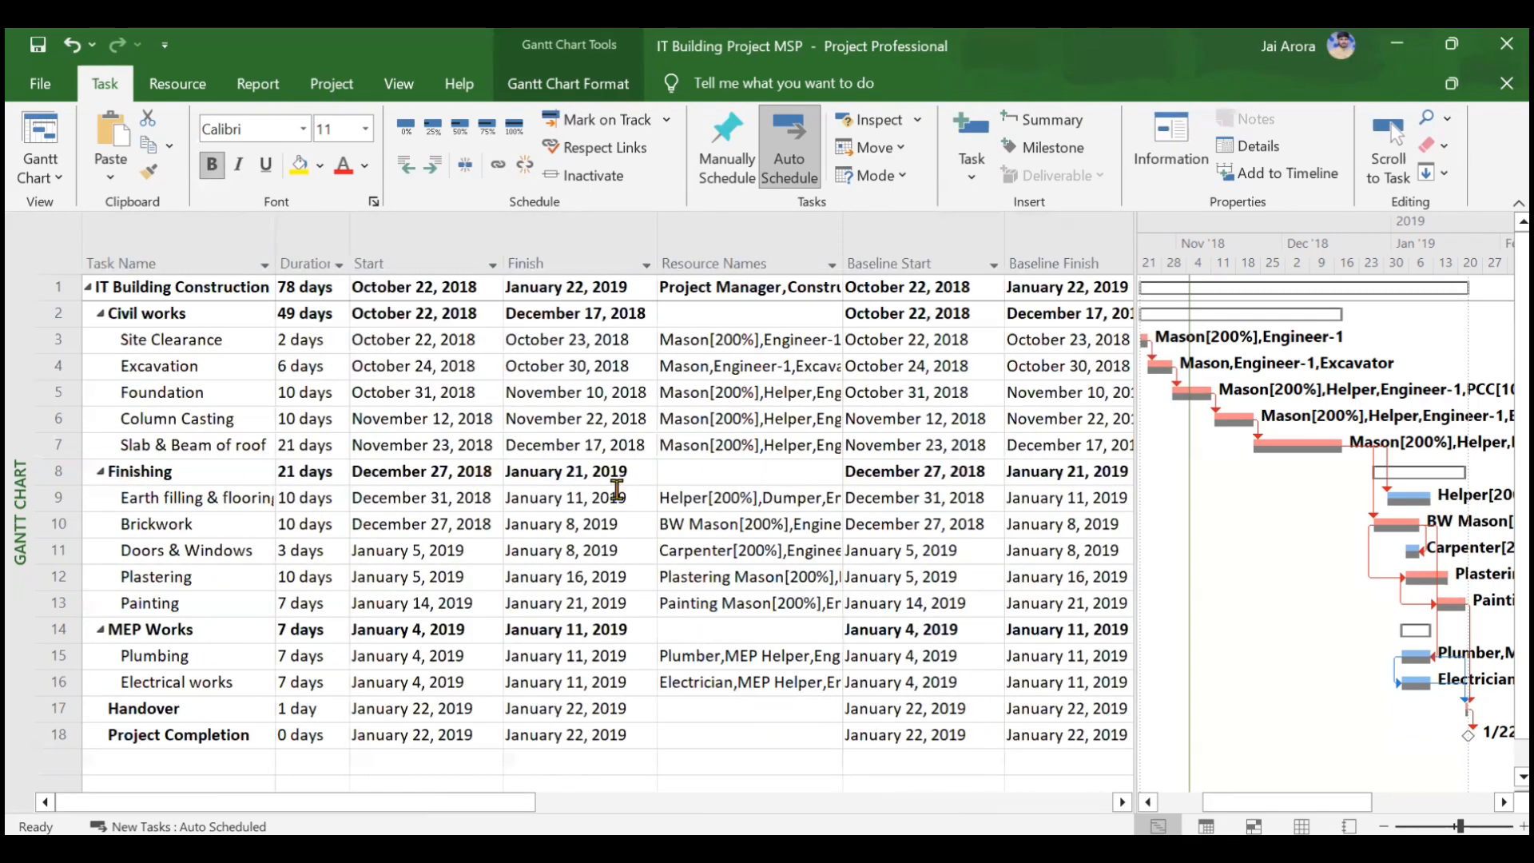
{"action": "left_click", "coordinate": [617, 490]}
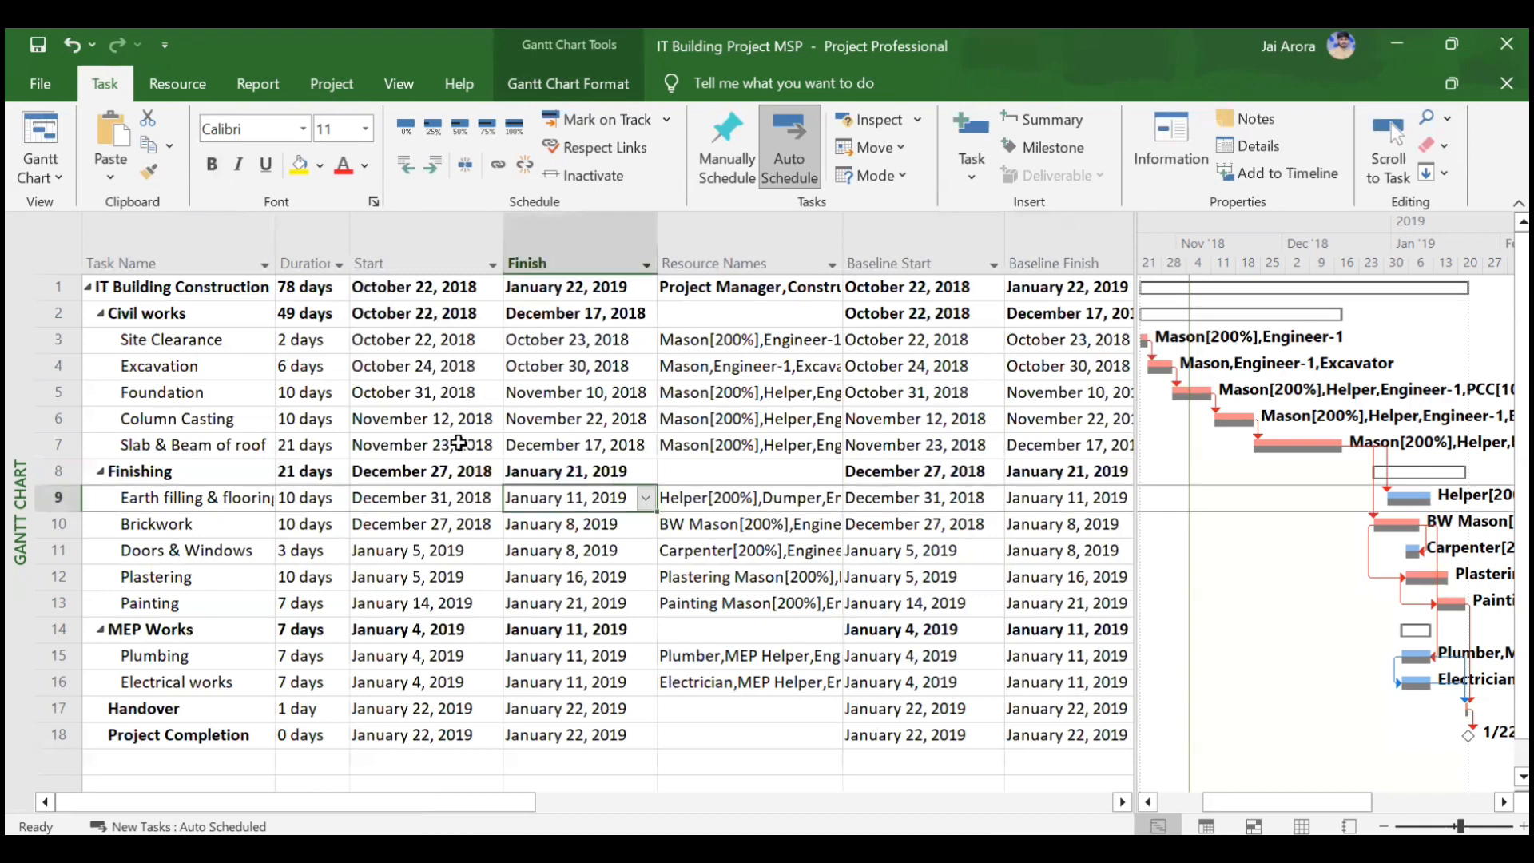
{"action": "scroll", "coordinate": [512, 394], "scroll_direction": "right", "scroll_amount": 6}
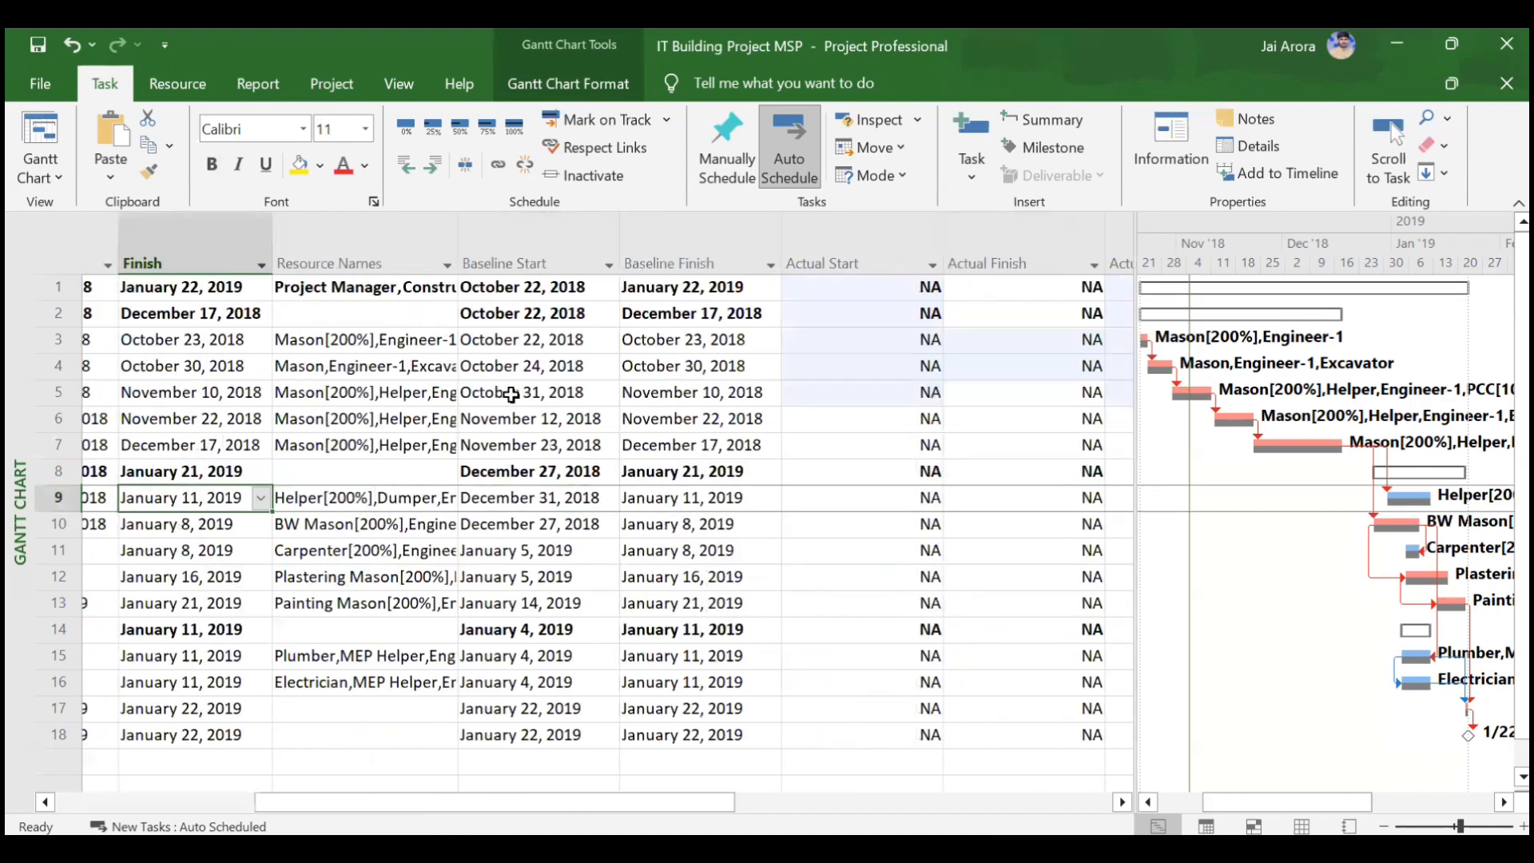
{"action": "left_click", "coordinate": [812, 337]}
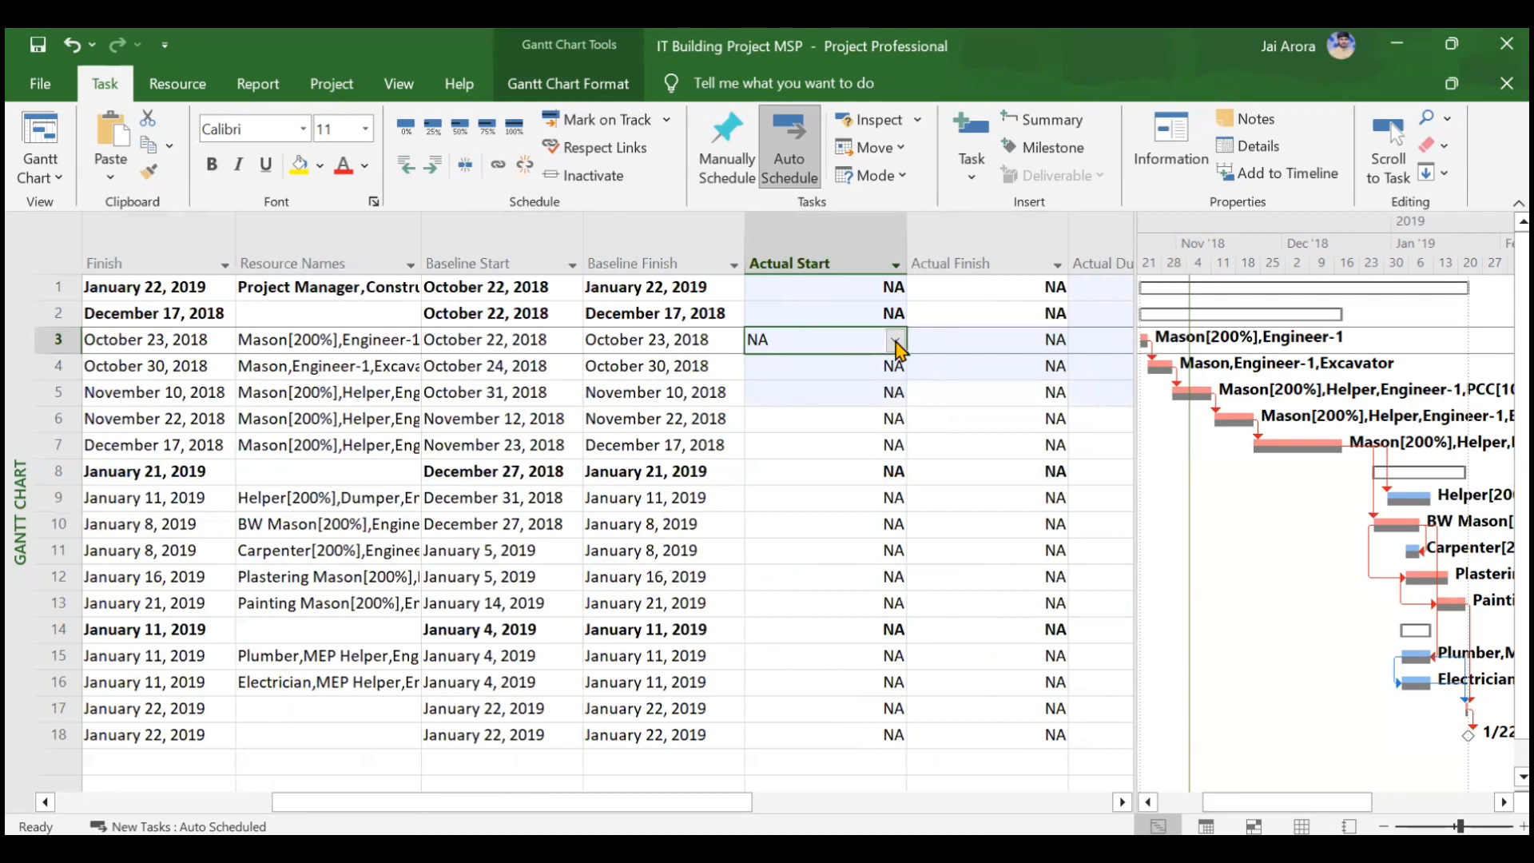
{"action": "left_click", "coordinate": [896, 342]}
{"action": "left_click", "coordinate": [897, 342]}
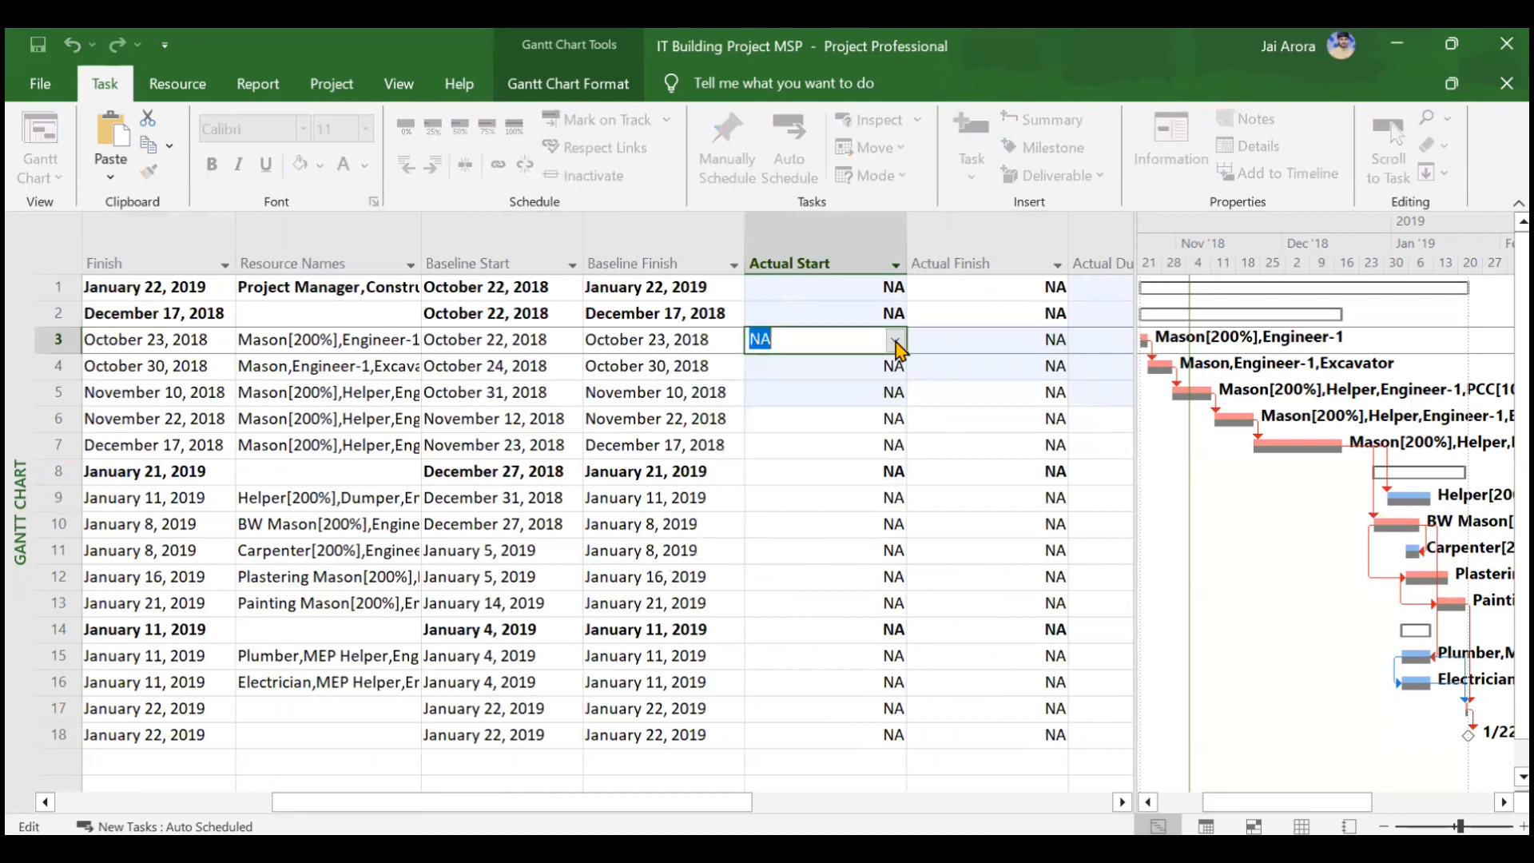
Review the Update Project options for completing or rescheduling work, and leave without applying an update.
{"action": "left_click", "coordinate": [306, 86]}
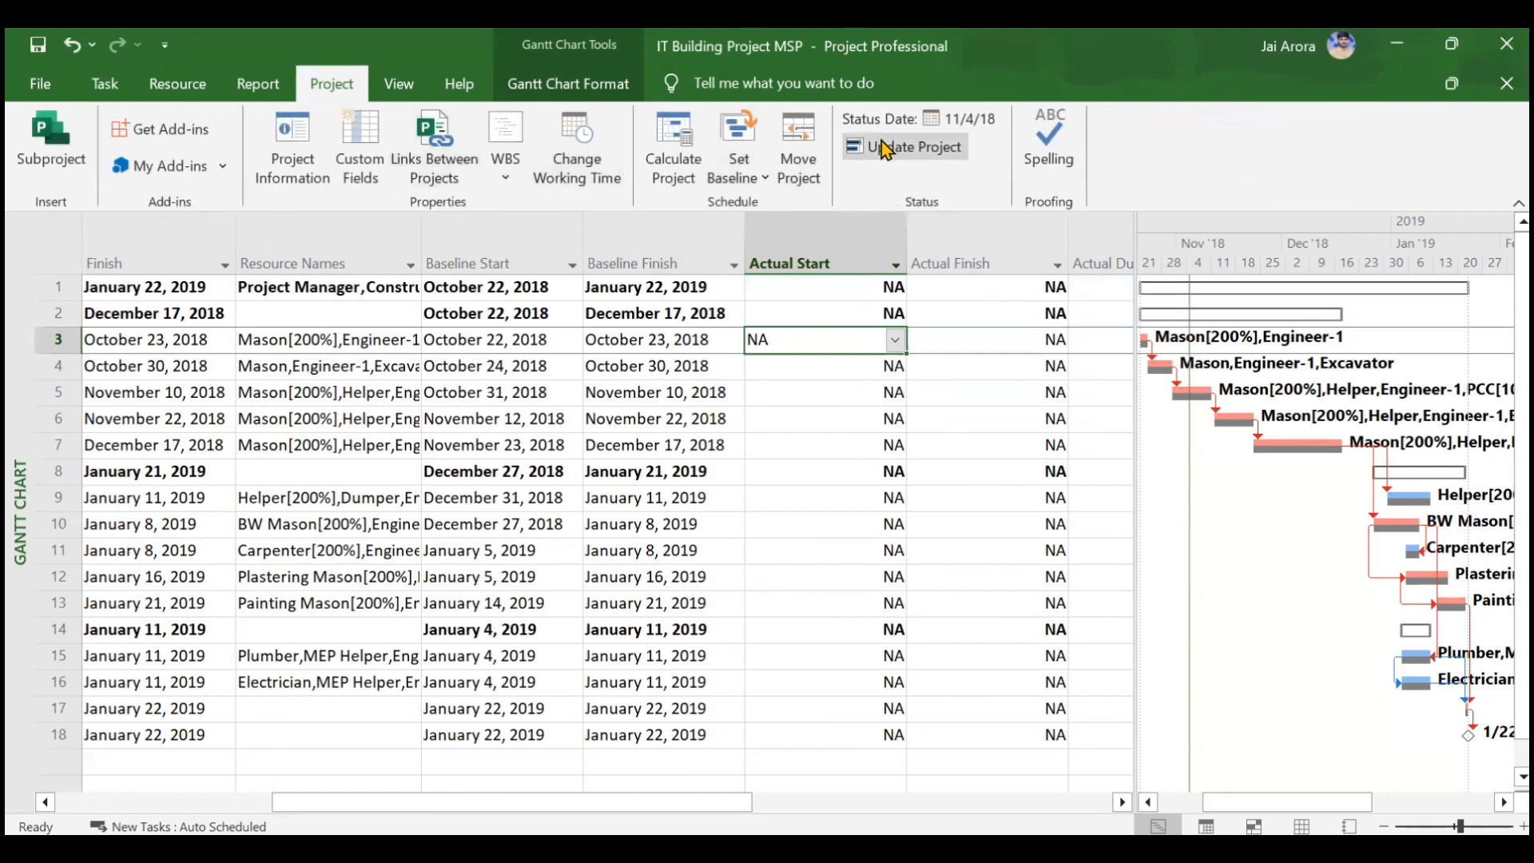
{"action": "left_click", "coordinate": [885, 150]}
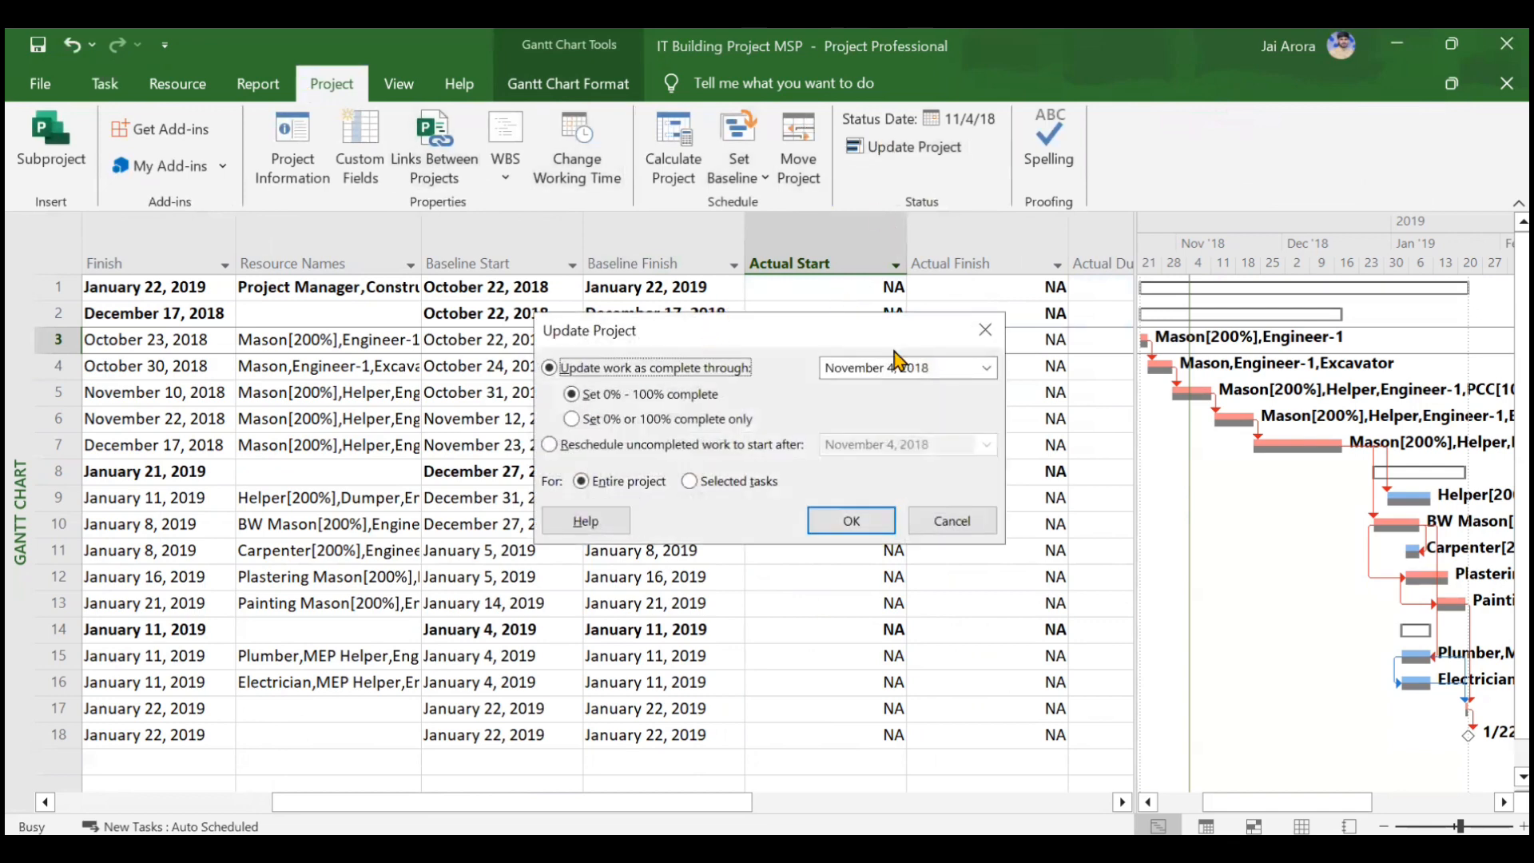
{"action": "left_click", "coordinate": [984, 329]}
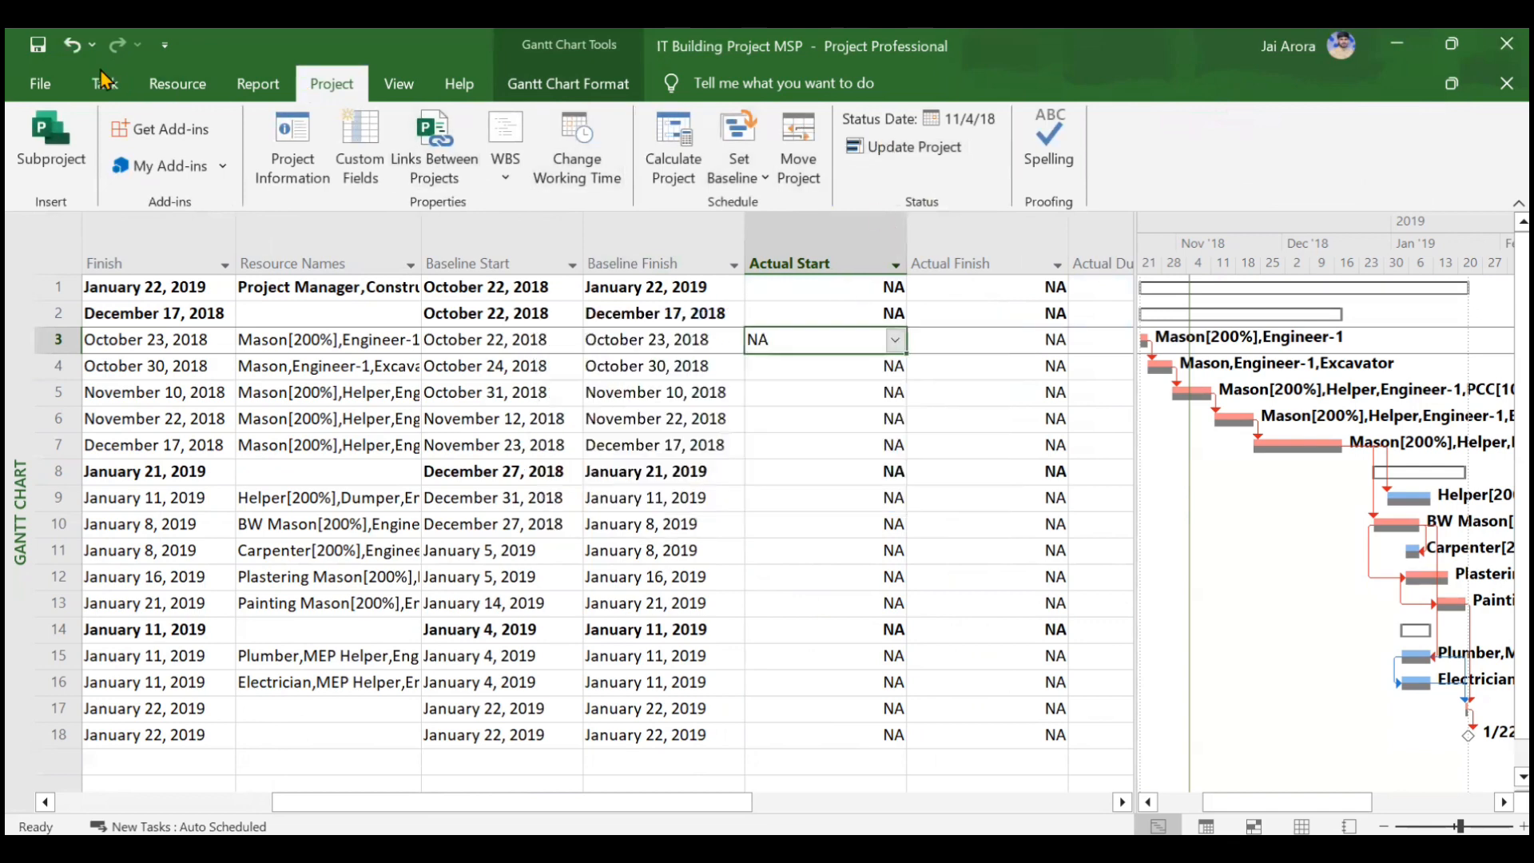
Review the Update Tasks fields for the Site Clearance task's actual dates, and leave without applying an update.
{"action": "left_click", "coordinate": [103, 80]}
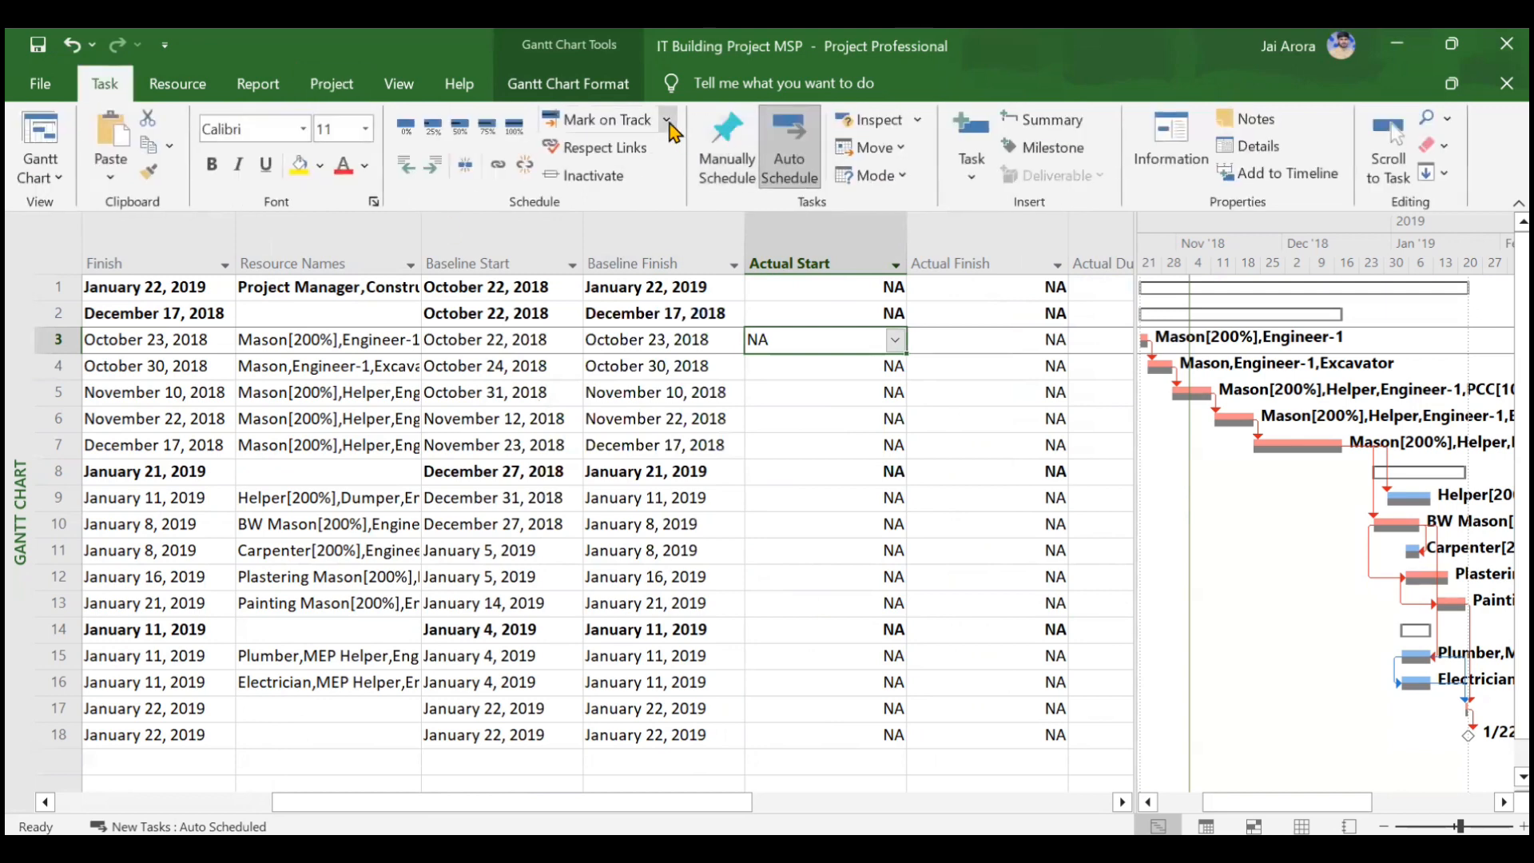
{"action": "left_click", "coordinate": [668, 122]}
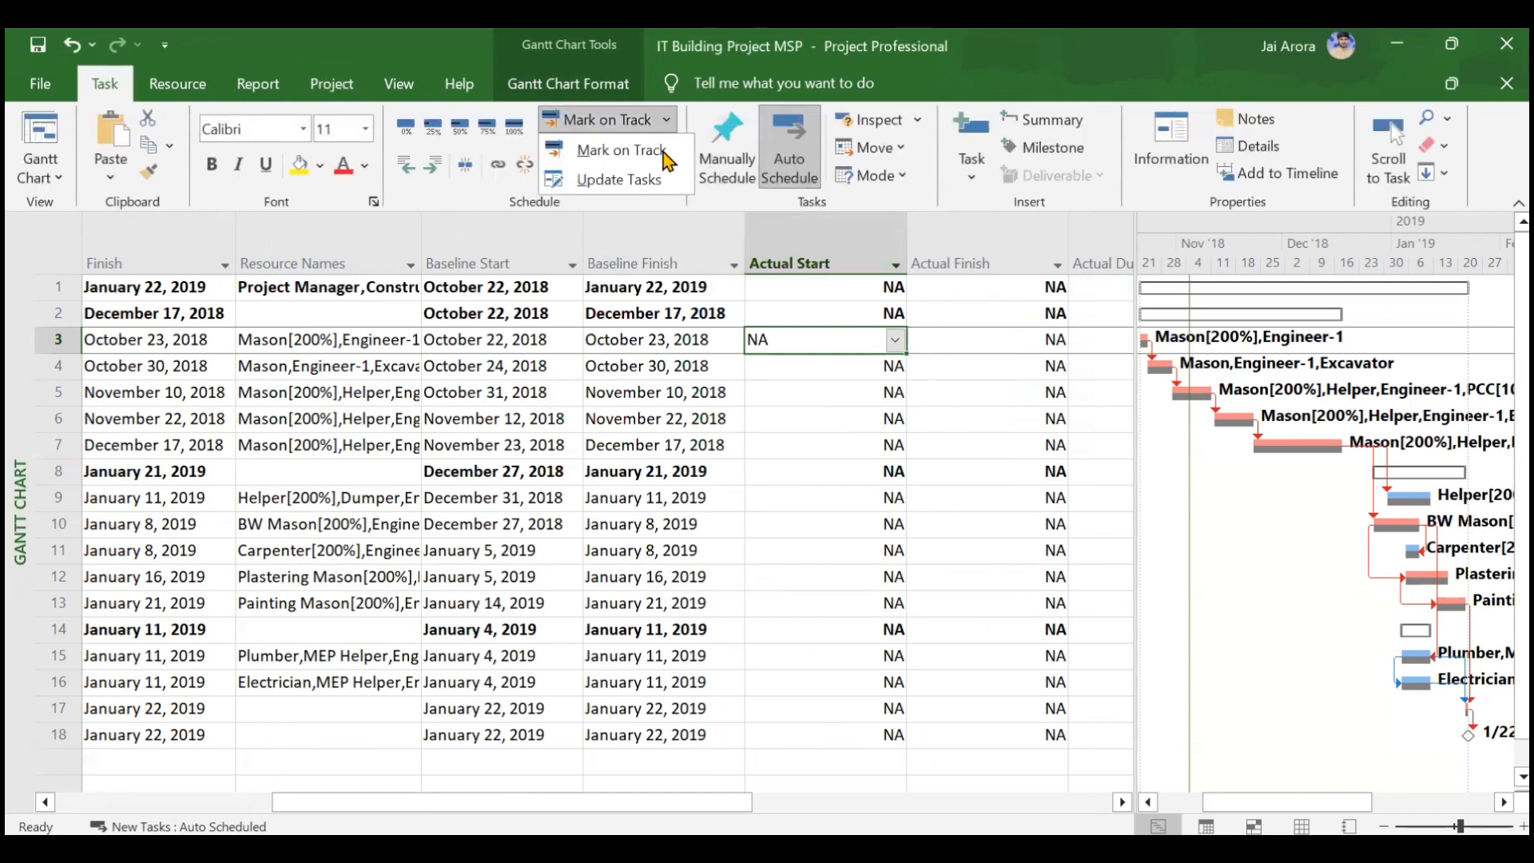
{"action": "left_click", "coordinate": [619, 178]}
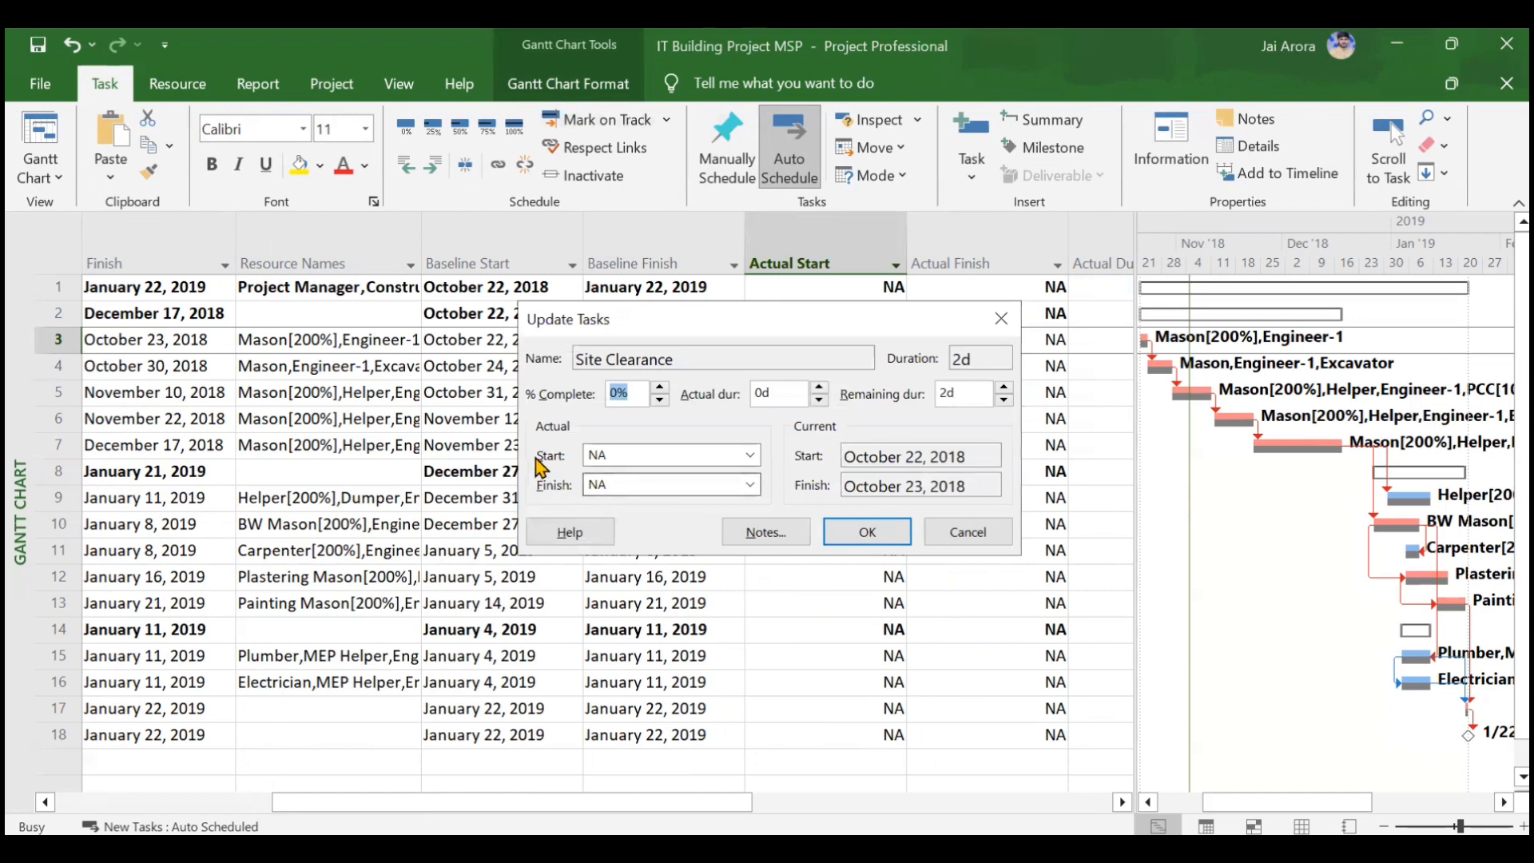
{"action": "left_click", "coordinate": [662, 454]}
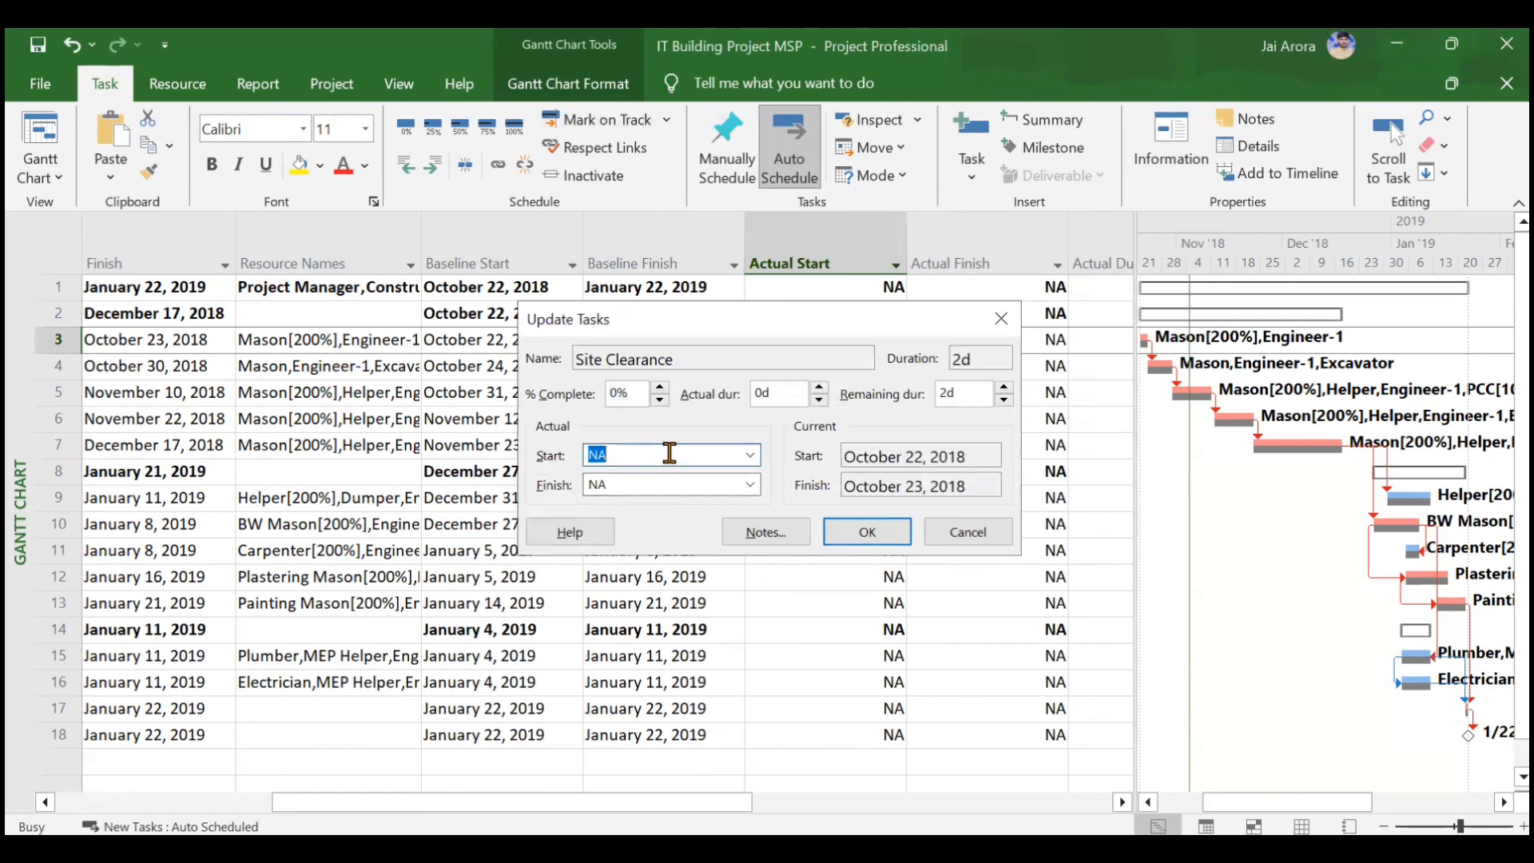
{"action": "left_click", "coordinate": [990, 332]}
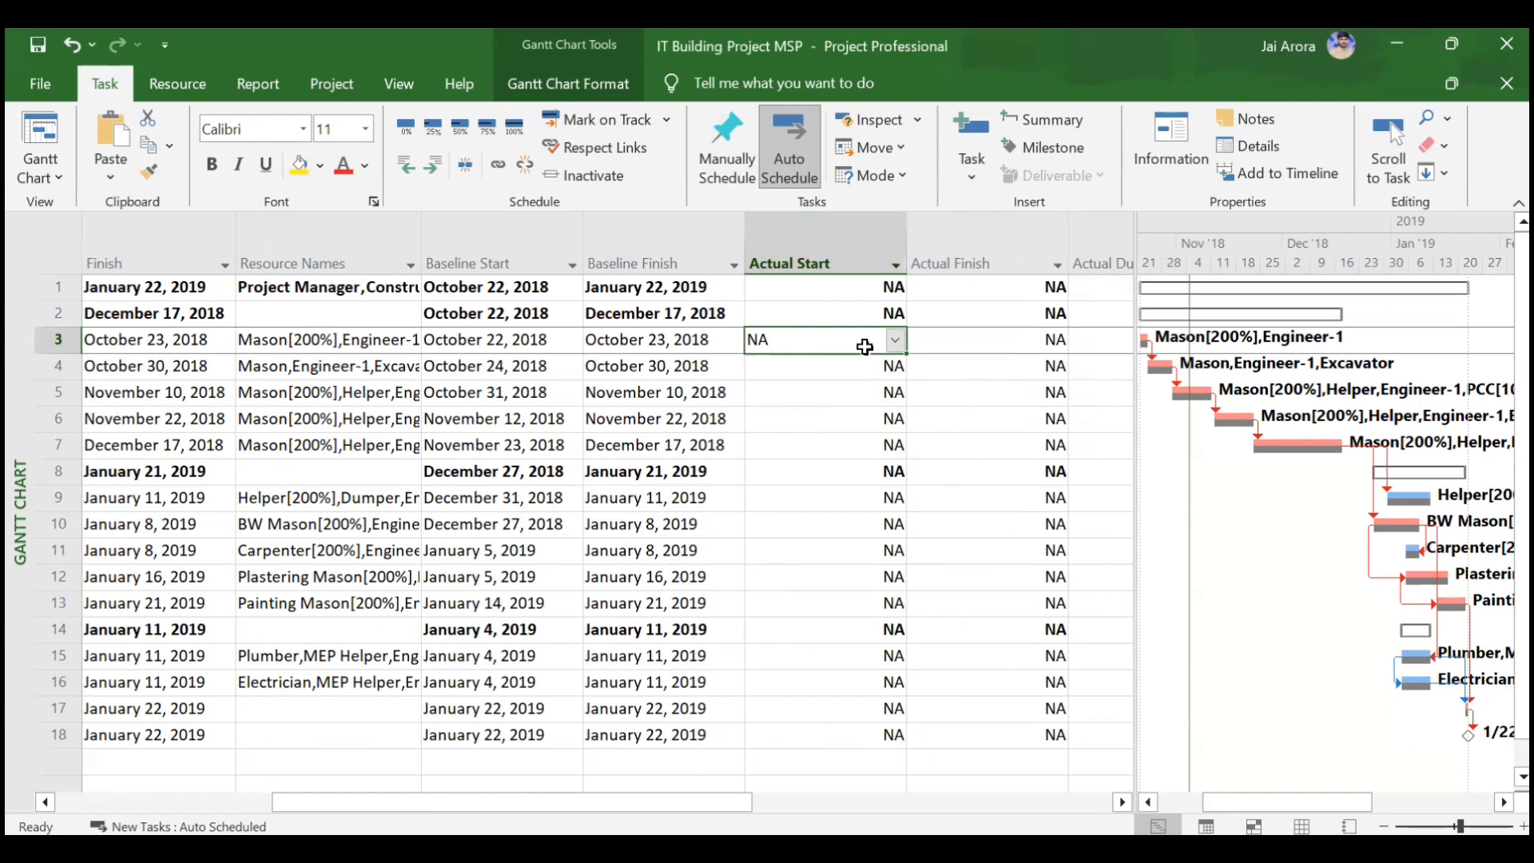
Set the Site Clearance task's Actual Start to October 22, 2018.
{"action": "type", "text": "n"}
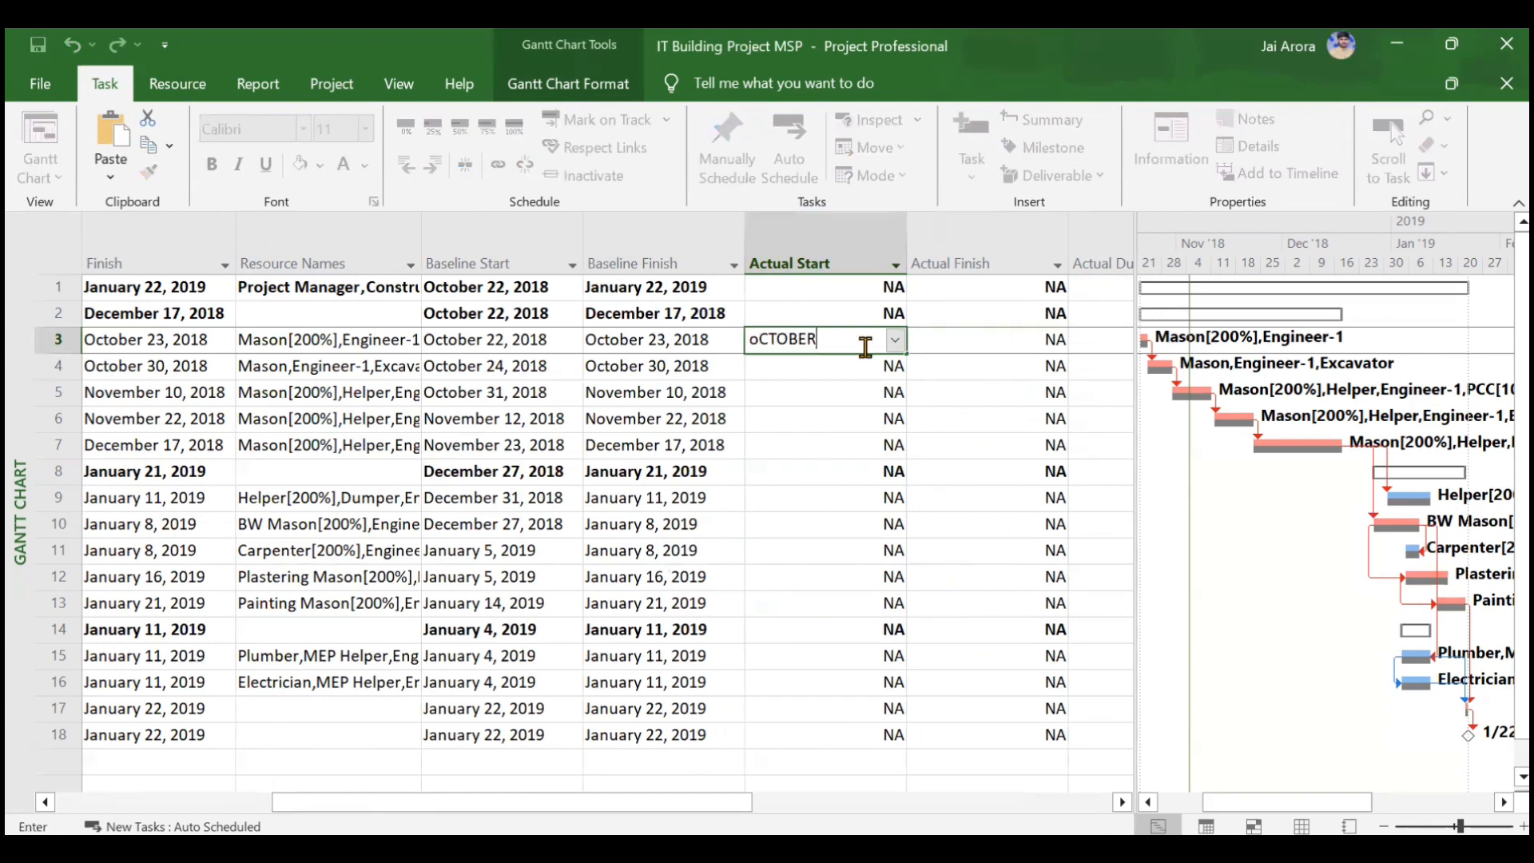
{"action": "key", "text": "BackSpace"}
{"action": "key", "text": "BackSpace"}
{"action": "key", "text": "BackSpace"}
{"action": "key", "text": "BackSpace"}
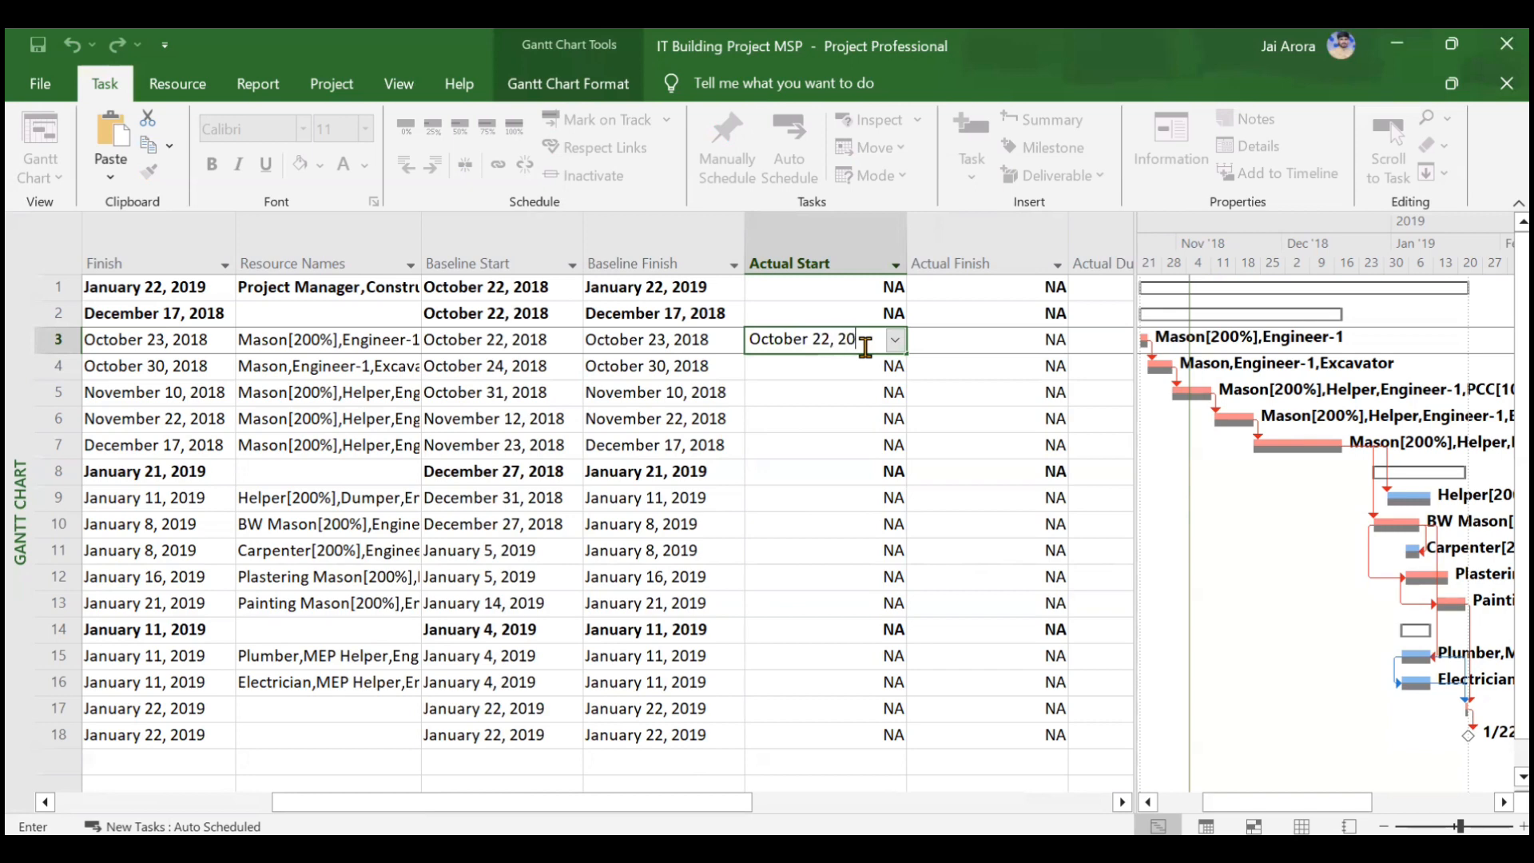
{"action": "key", "text": "Return"}
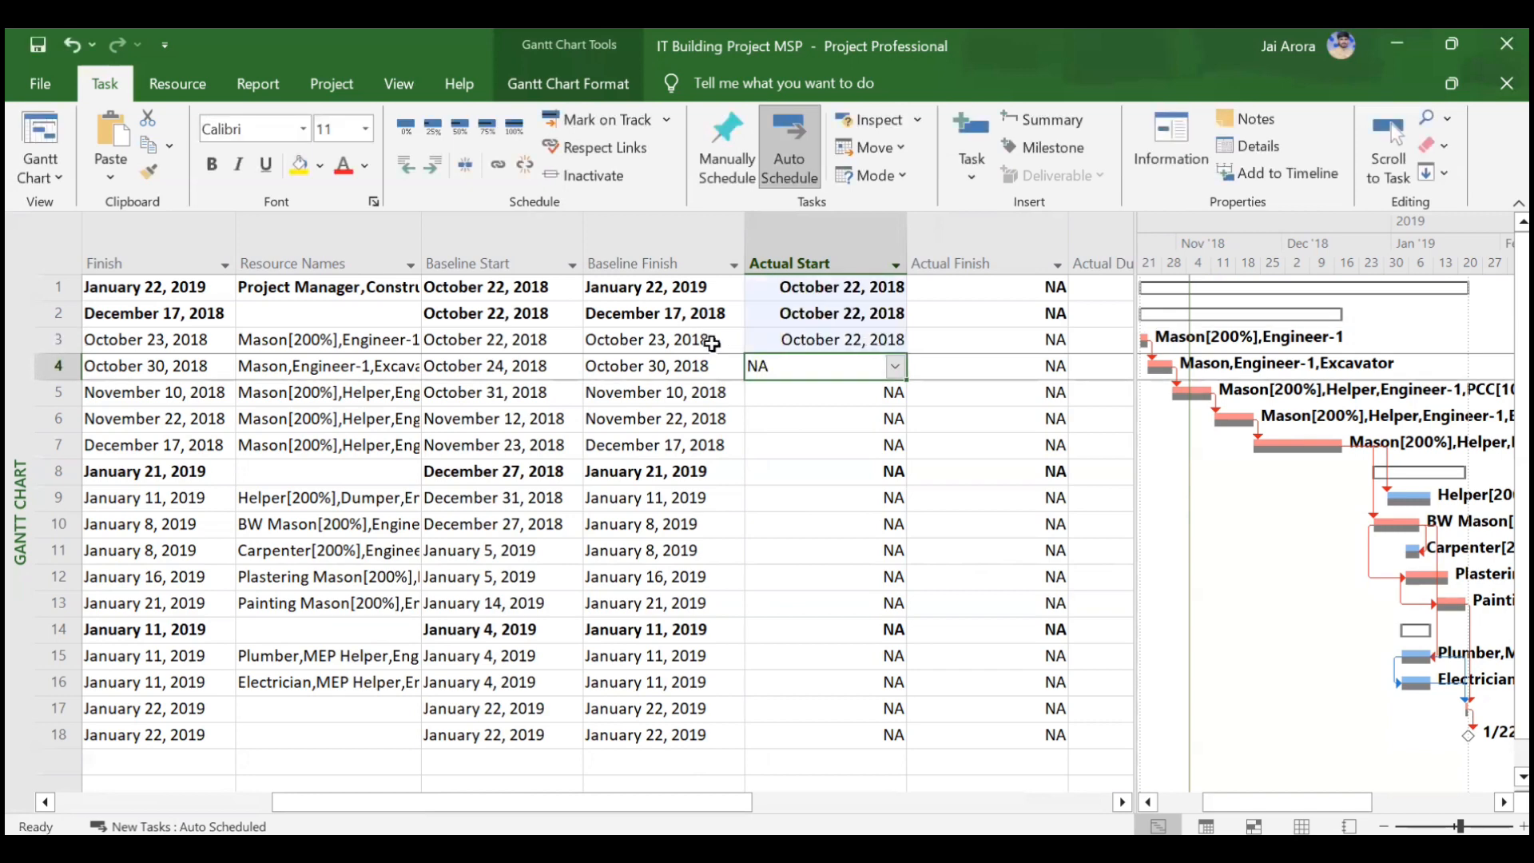
{"action": "left_click", "coordinate": [842, 341]}
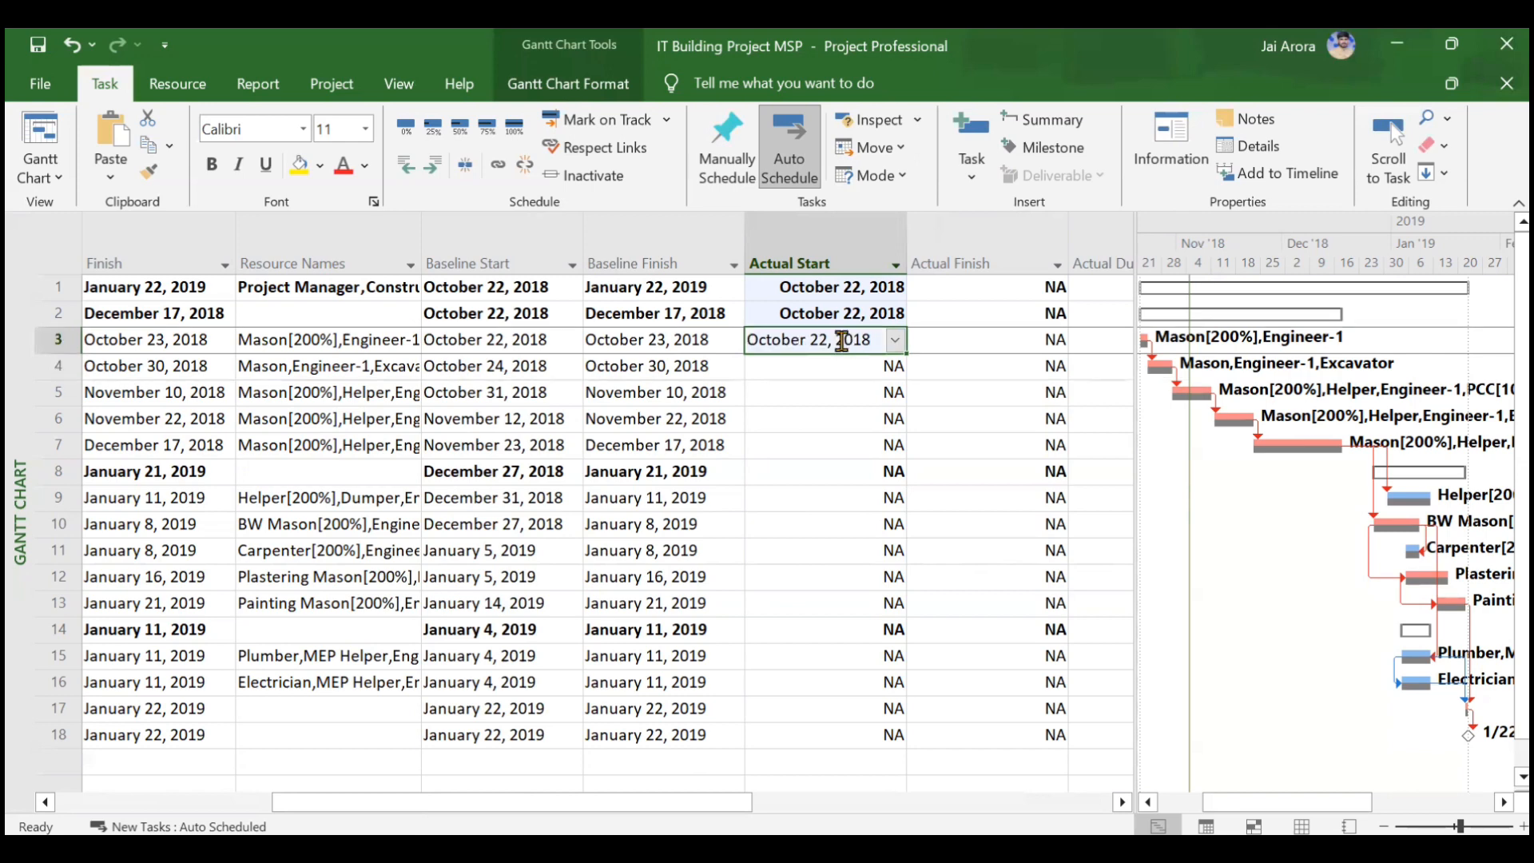
Set the Site Clearance task's Actual Finish to October 24, 2018, accepting the change to its fixed duration.
{"action": "scroll", "coordinate": [852, 366], "scroll_direction": "right", "scroll_amount": 2}
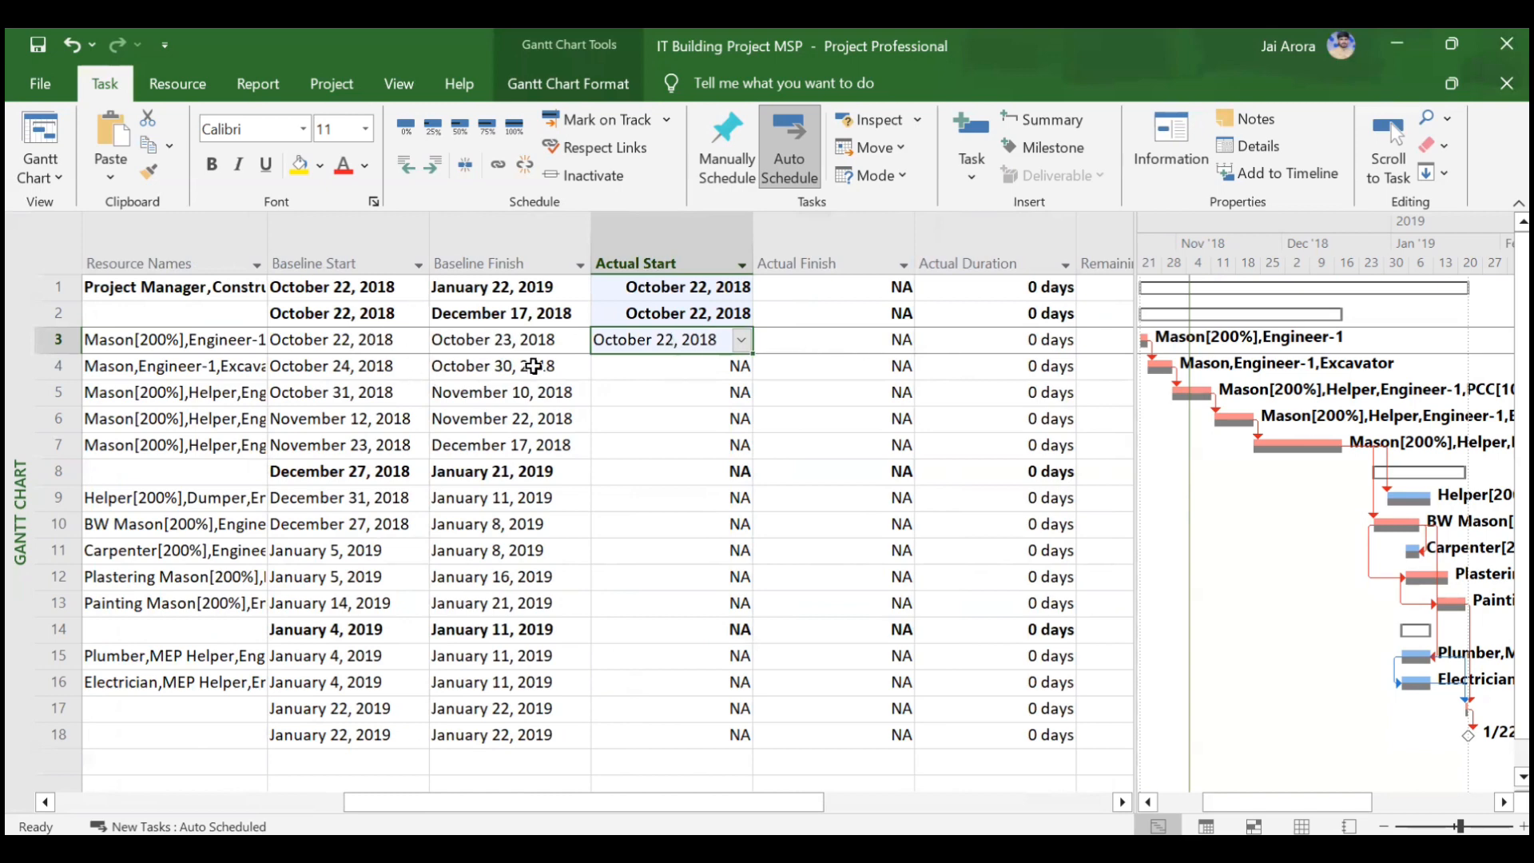
{"action": "left_click", "coordinate": [880, 348]}
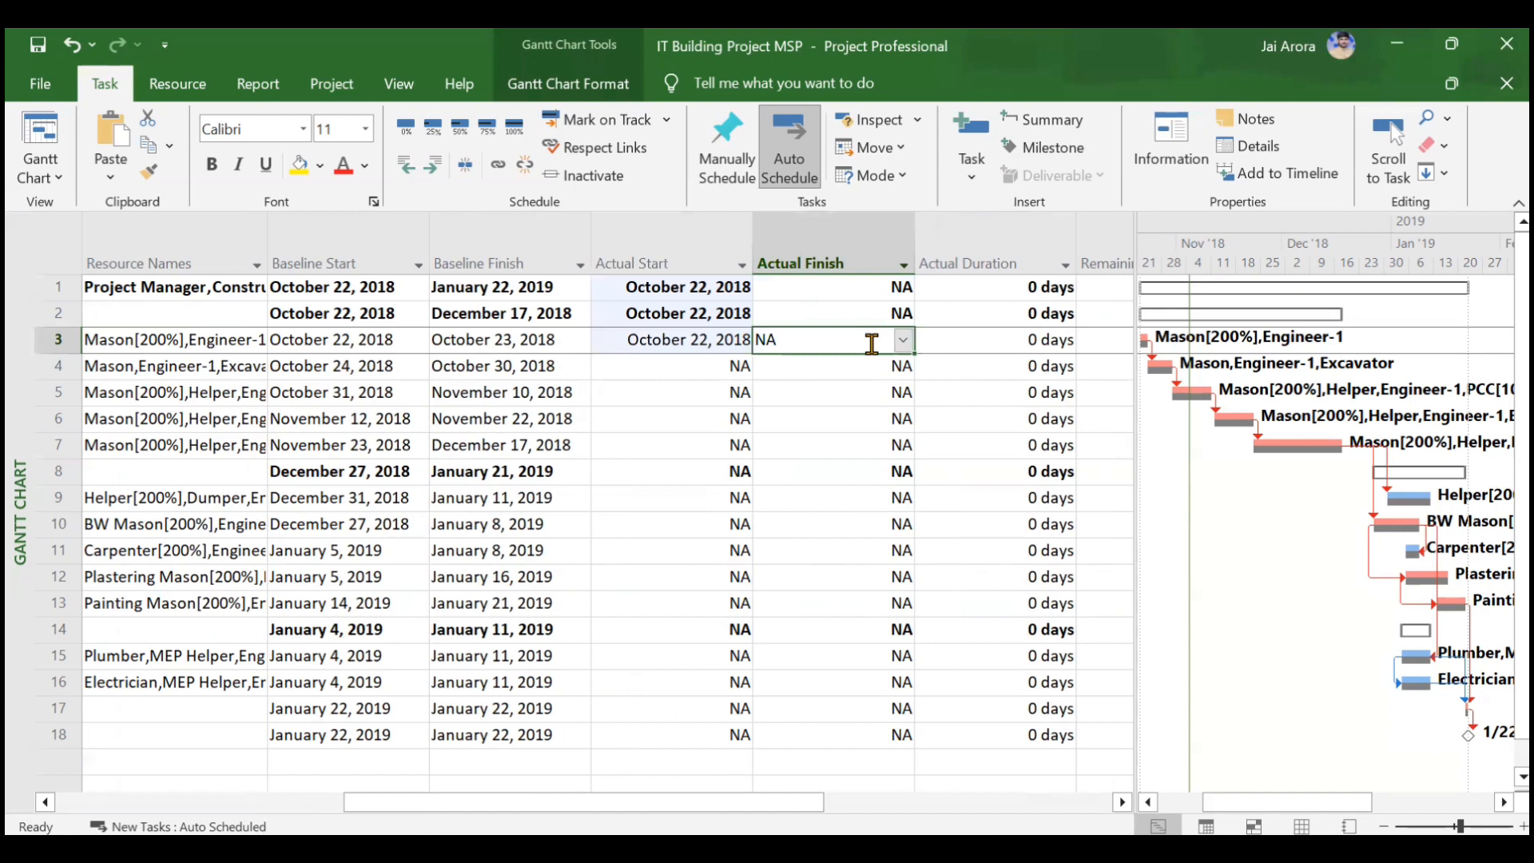
{"action": "type", "text": "O"}
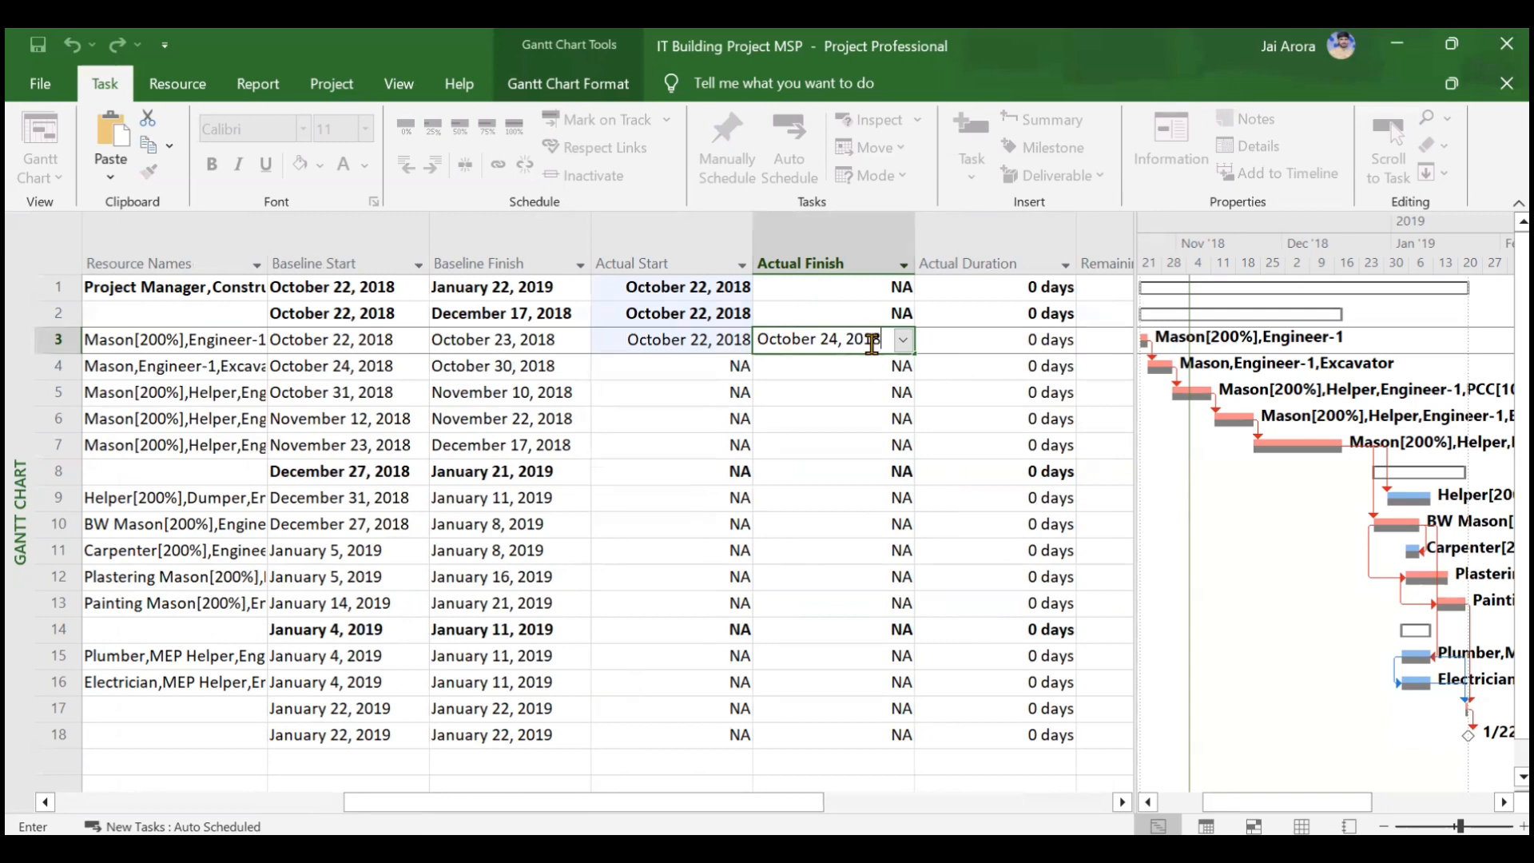
{"action": "type", "text": "ctober 24, 2018"}
{"action": "key", "text": "Return"}
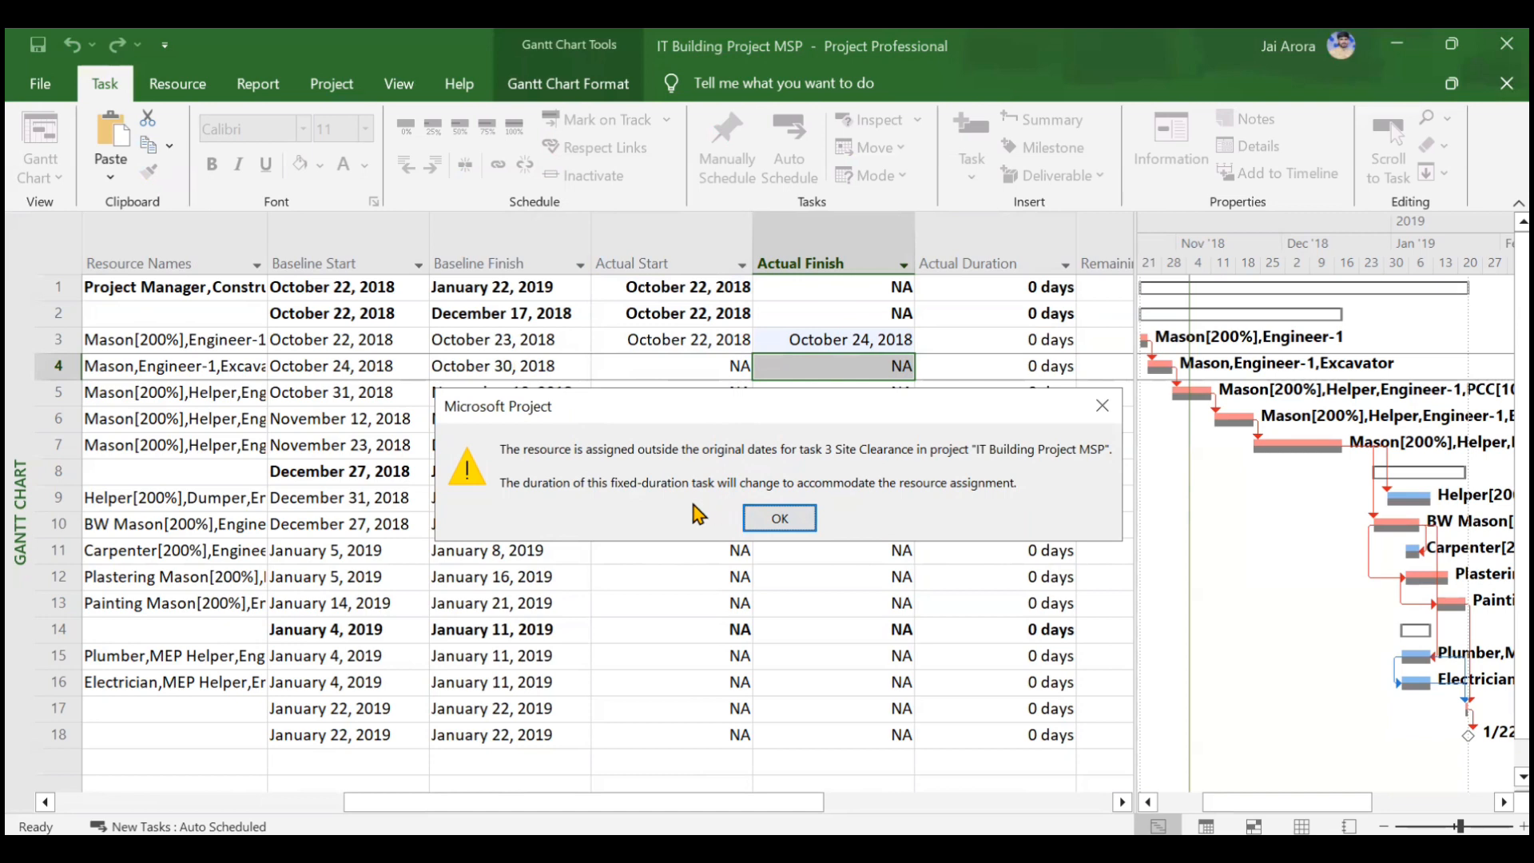
{"action": "left_click", "coordinate": [779, 519]}
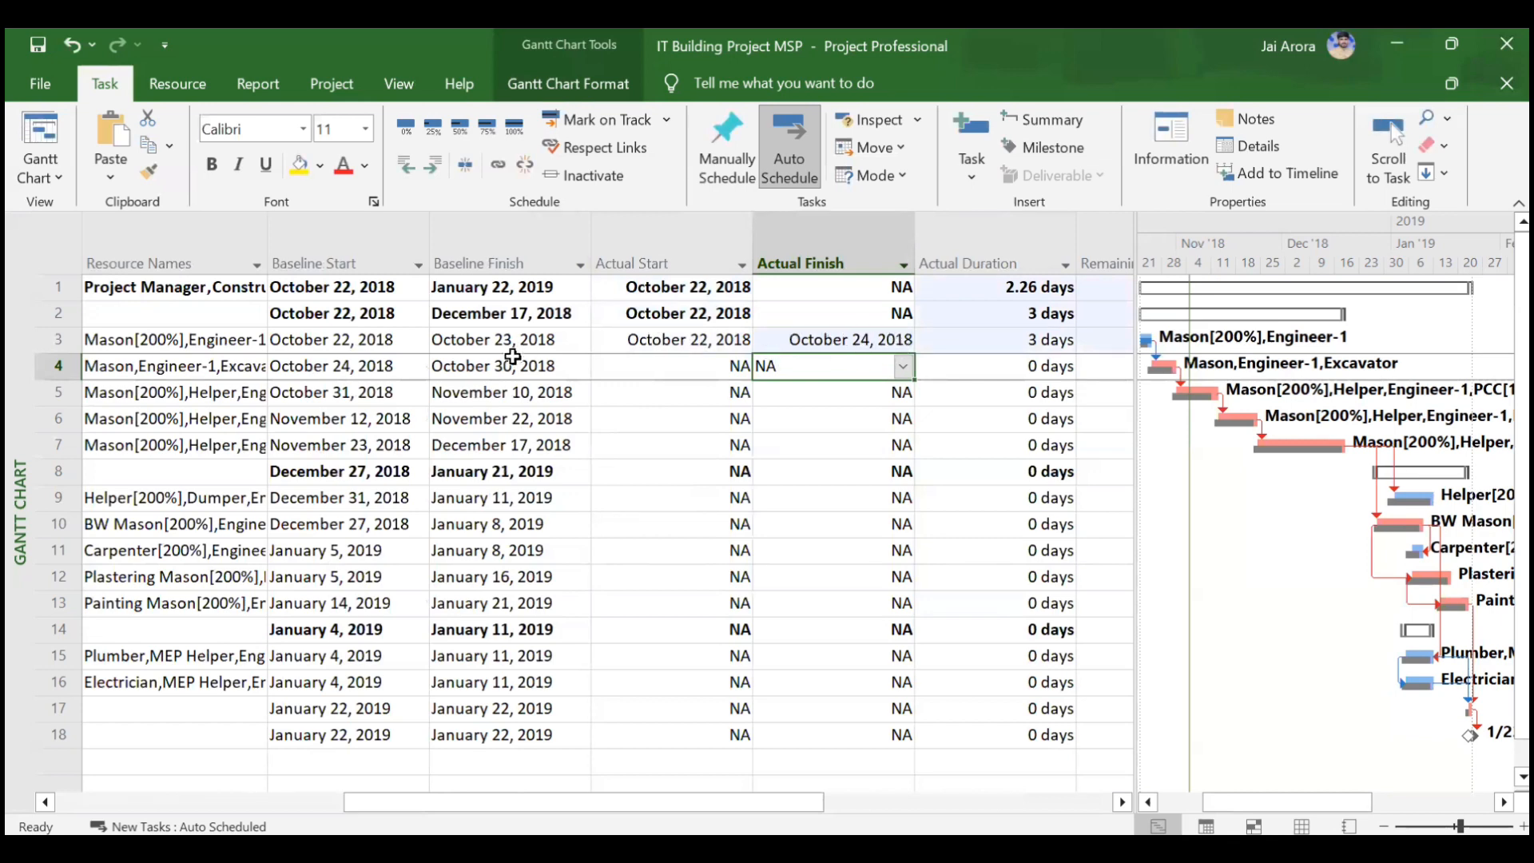
Clear the Physical % Complete values of the Site Clearance, Excavation and Foundation tasks.
{"action": "scroll", "coordinate": [511, 351], "scroll_direction": "left", "scroll_amount": 5}
{"action": "scroll", "coordinate": [699, 352], "scroll_direction": "left", "scroll_amount": 2}
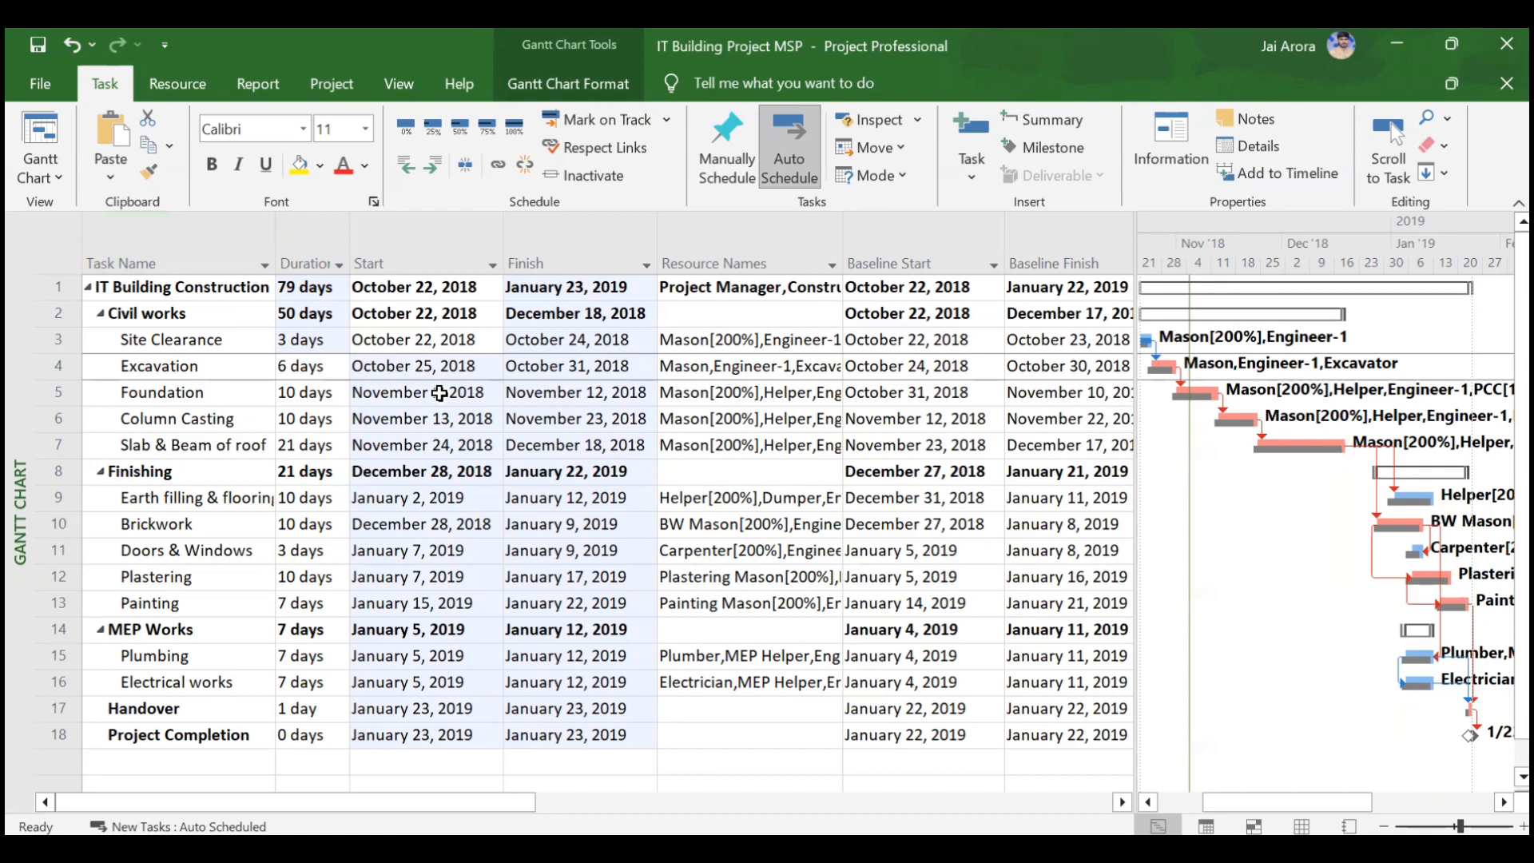
{"action": "scroll", "coordinate": [441, 393], "scroll_direction": "right", "scroll_amount": 3}
{"action": "scroll", "coordinate": [576, 408], "scroll_direction": "right", "scroll_amount": 6}
{"action": "scroll", "coordinate": [683, 415], "scroll_direction": "right", "scroll_amount": 1}
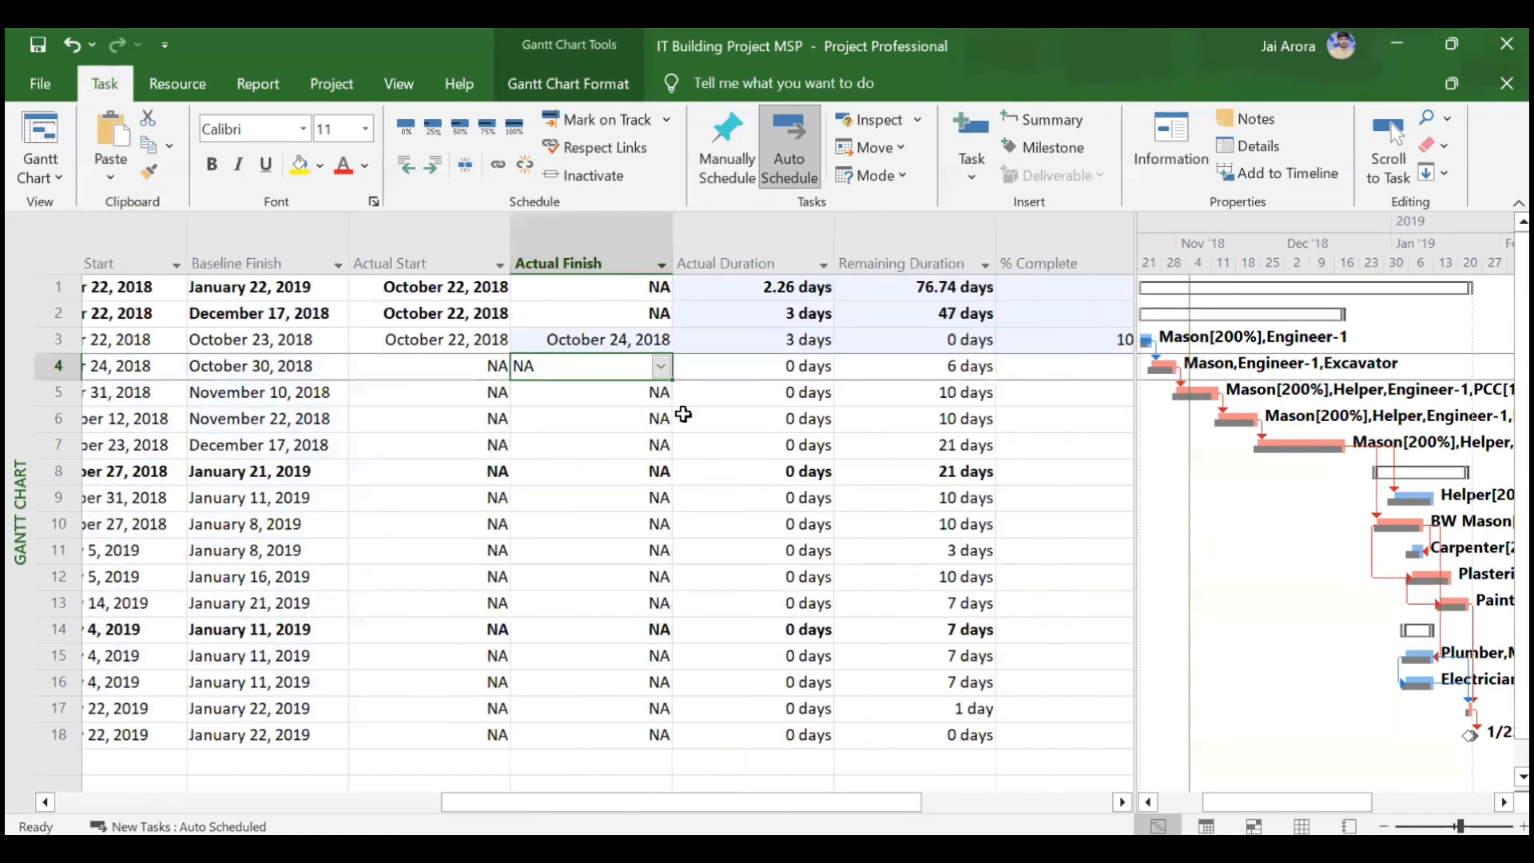
{"action": "scroll", "coordinate": [709, 397], "scroll_direction": "right", "scroll_amount": 2}
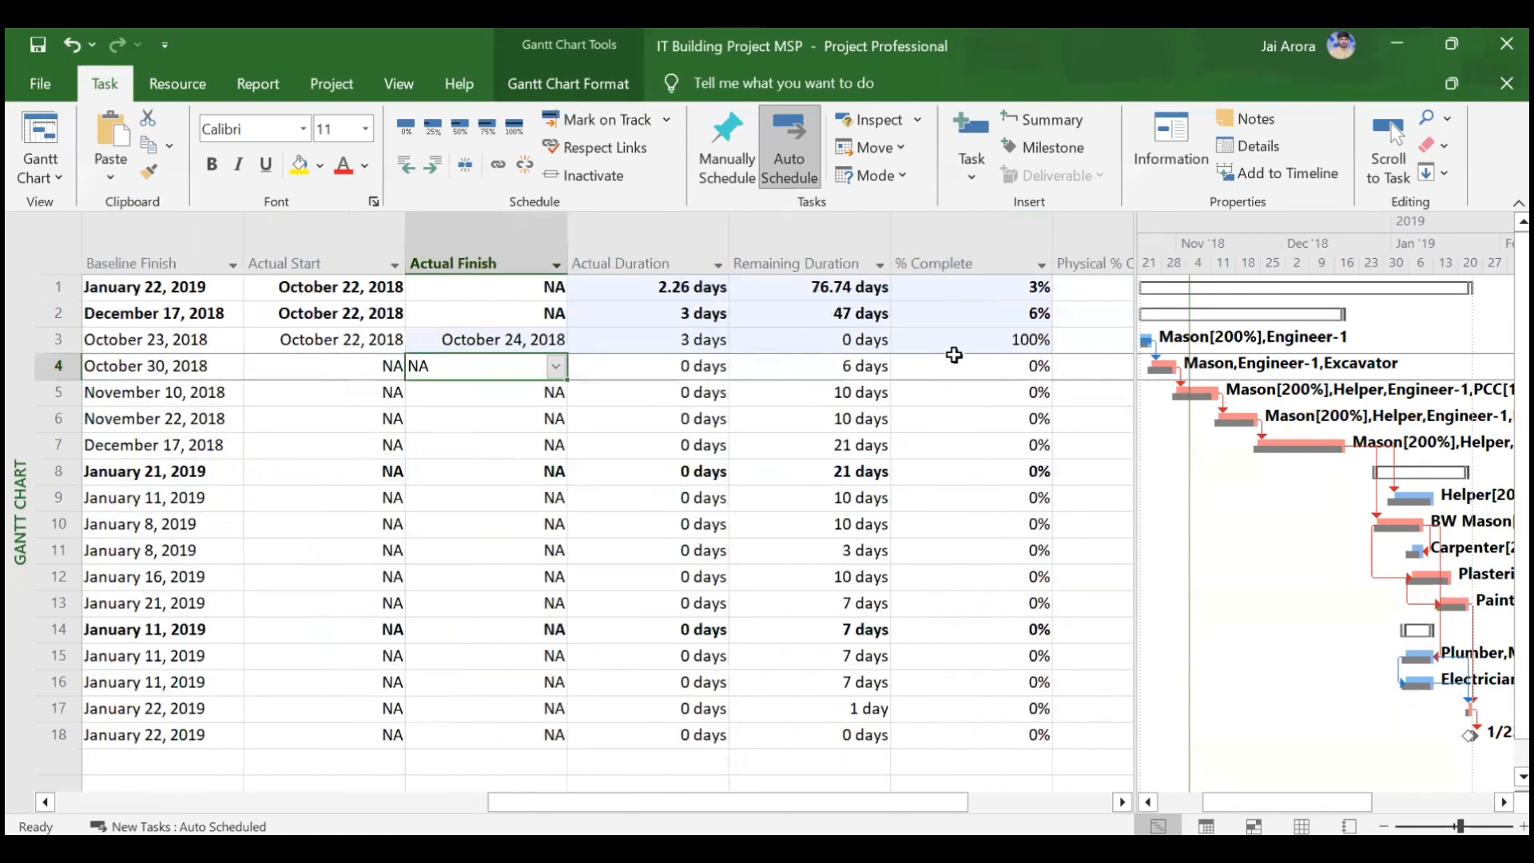
{"action": "scroll", "coordinate": [954, 347], "scroll_direction": "right", "scroll_amount": 3}
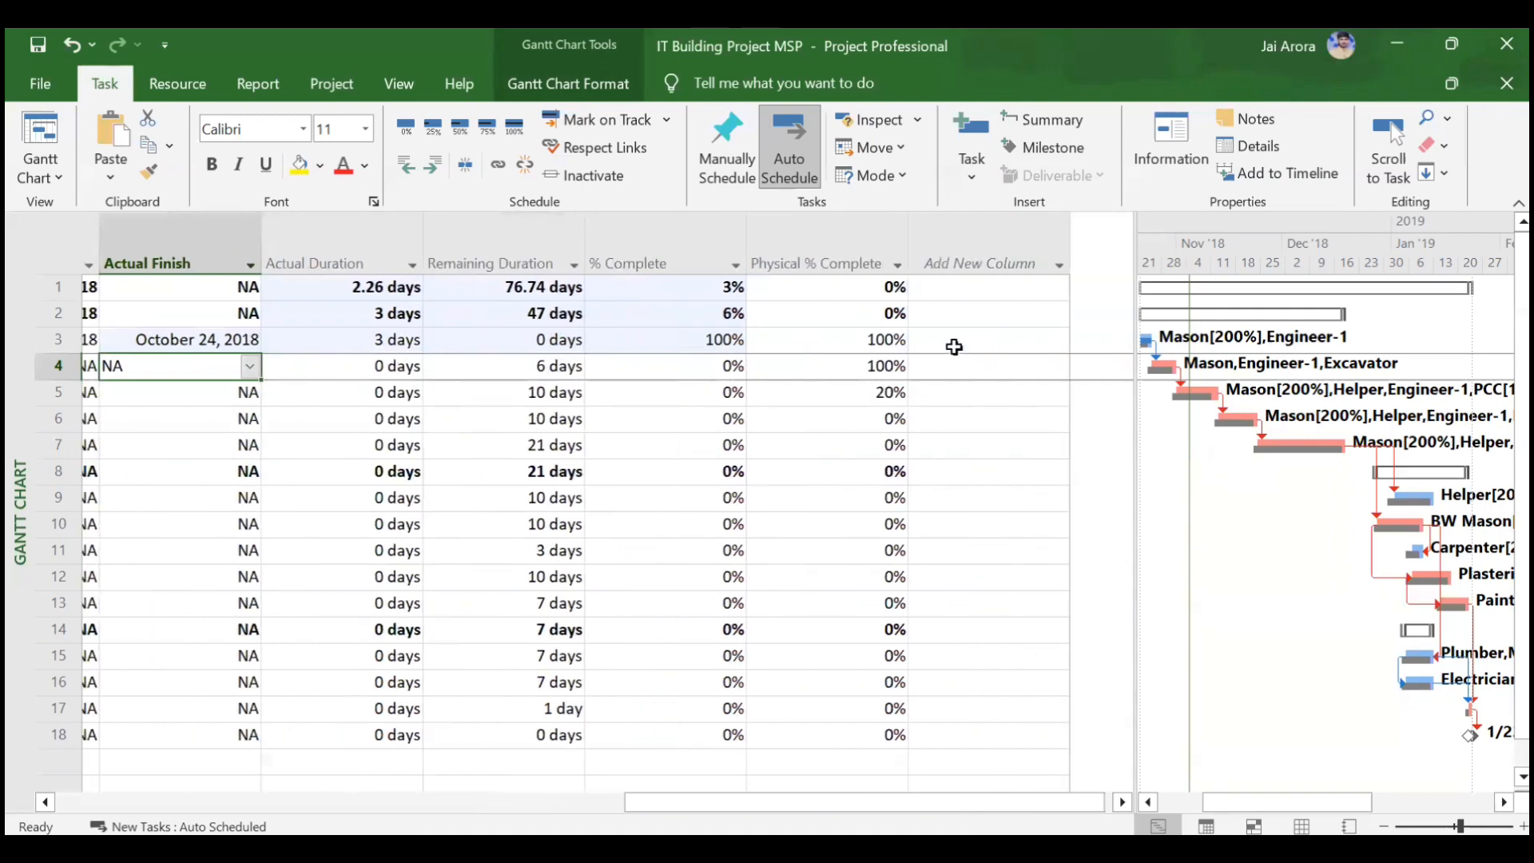
{"action": "left_click", "coordinate": [836, 339]}
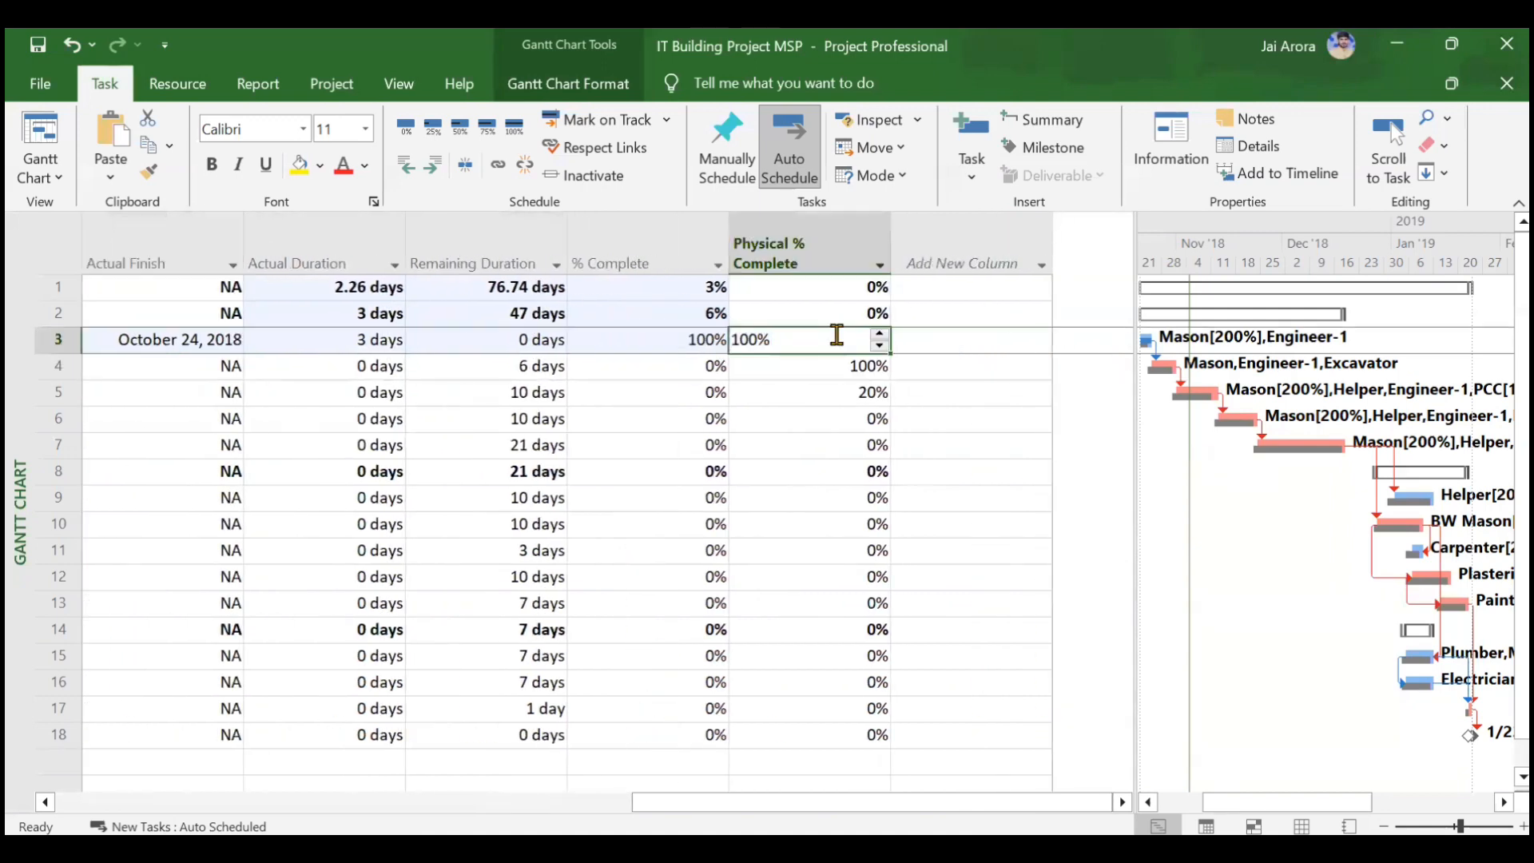
{"action": "key", "text": "shift+Down"}
{"action": "key", "text": "shift+Down"}
{"action": "key", "text": "Delete"}
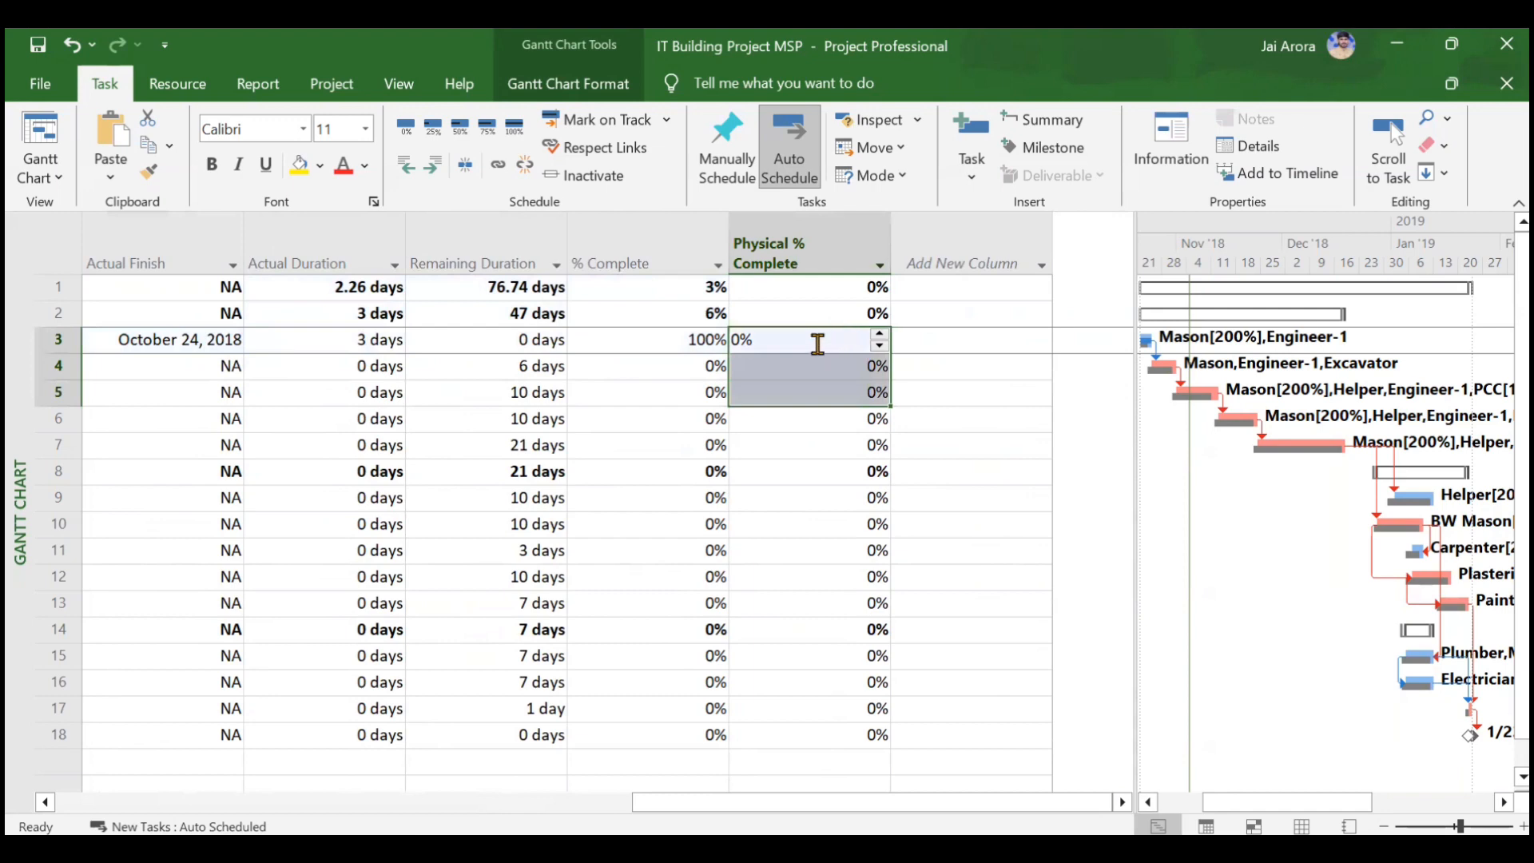
Set the Site Clearance task's Physical % Complete to 100%.
{"action": "left_click", "coordinate": [817, 344]}
{"action": "left_click", "coordinate": [814, 343]}
{"action": "type", "text": "100"}
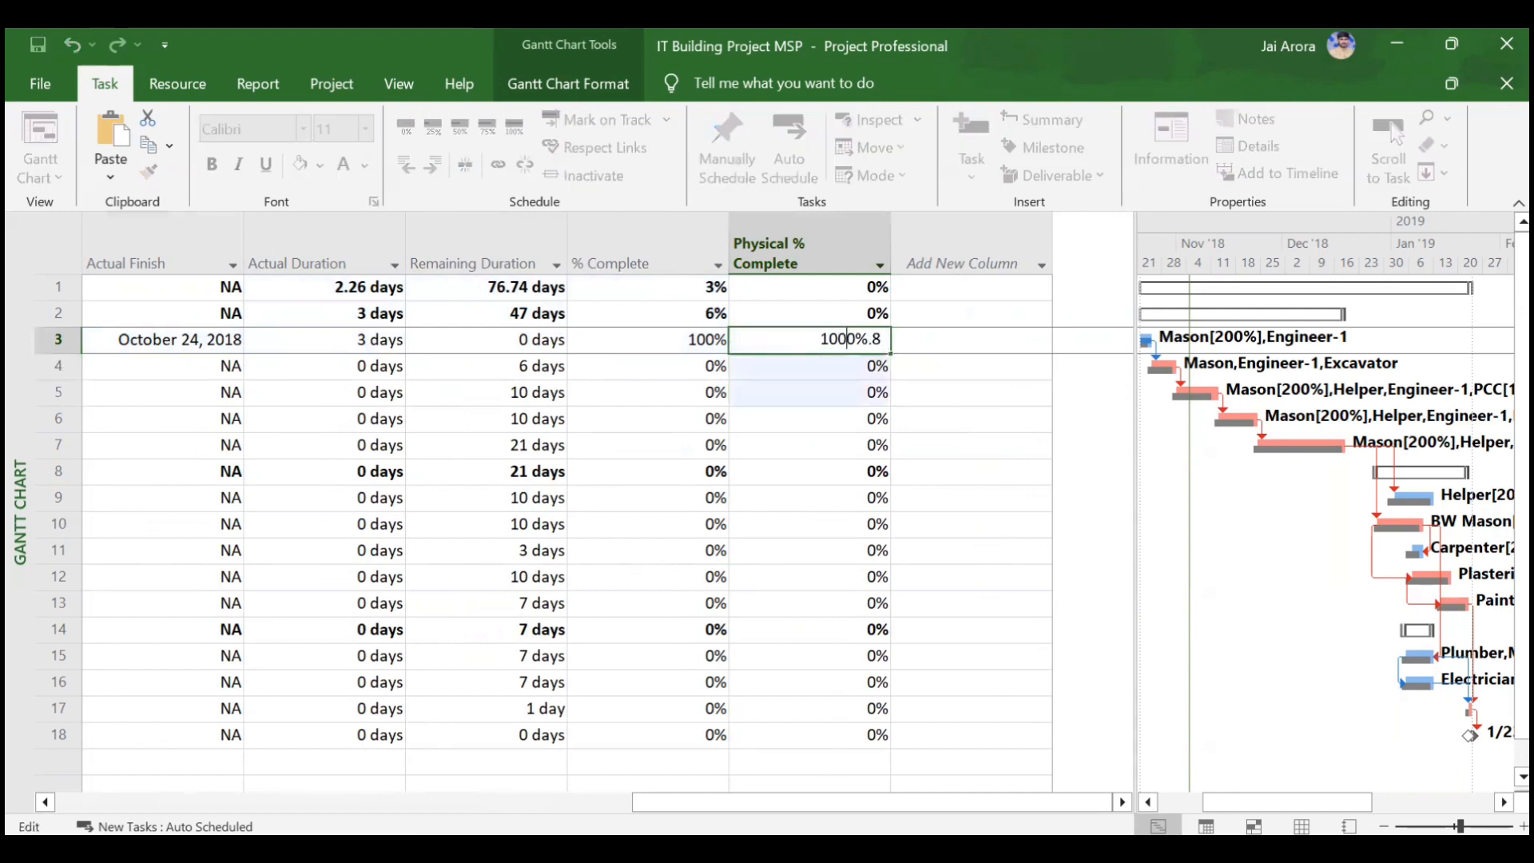
{"action": "key", "text": "Return"}
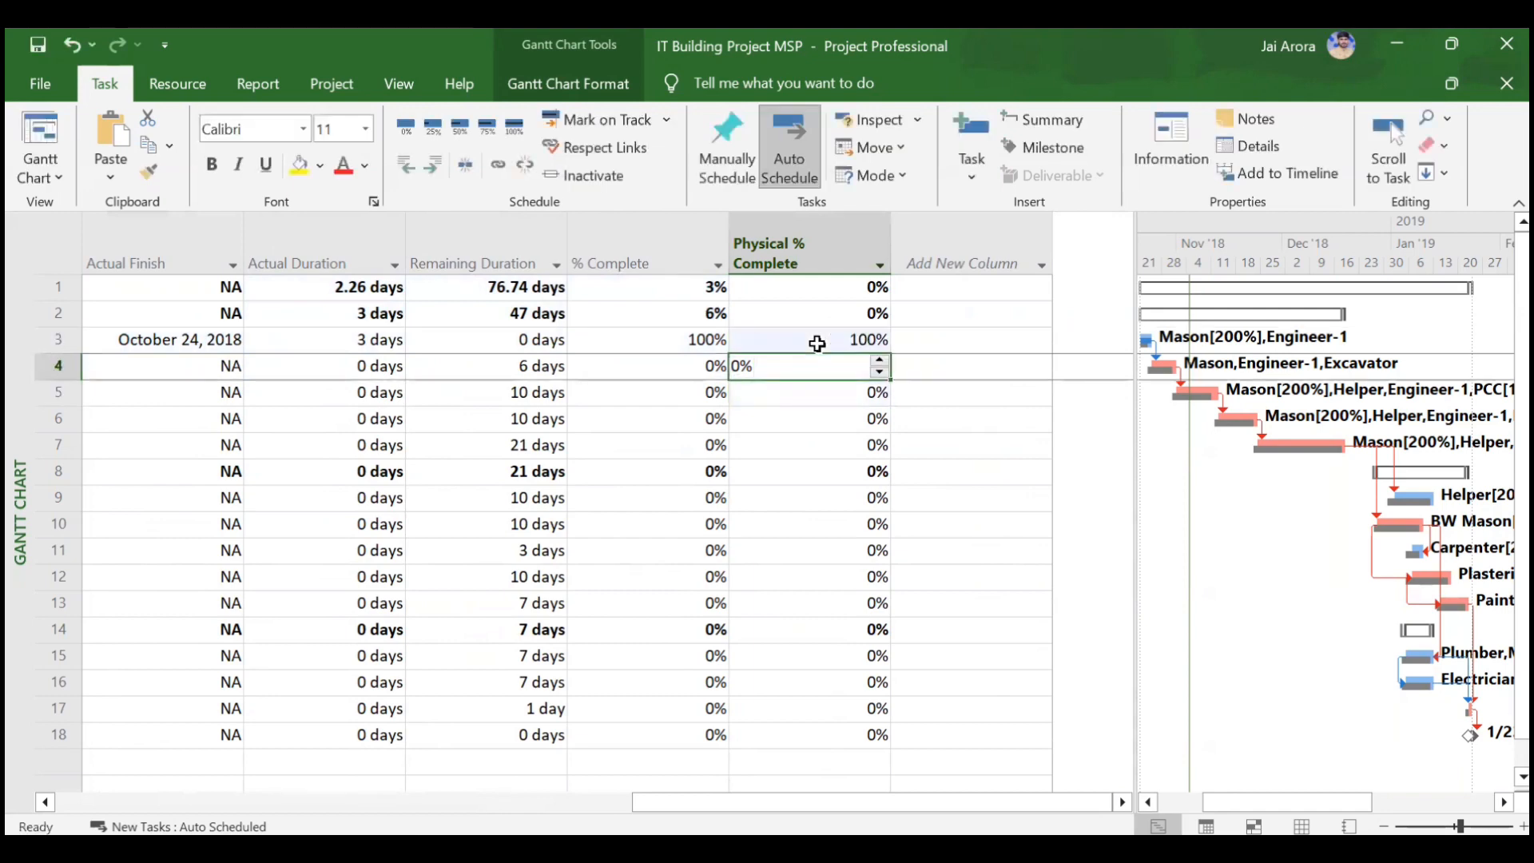
Set the Excavation task's Actual Start to October 26, 2018.
{"action": "scroll", "coordinate": [591, 464], "scroll_direction": "left", "scroll_amount": 1}
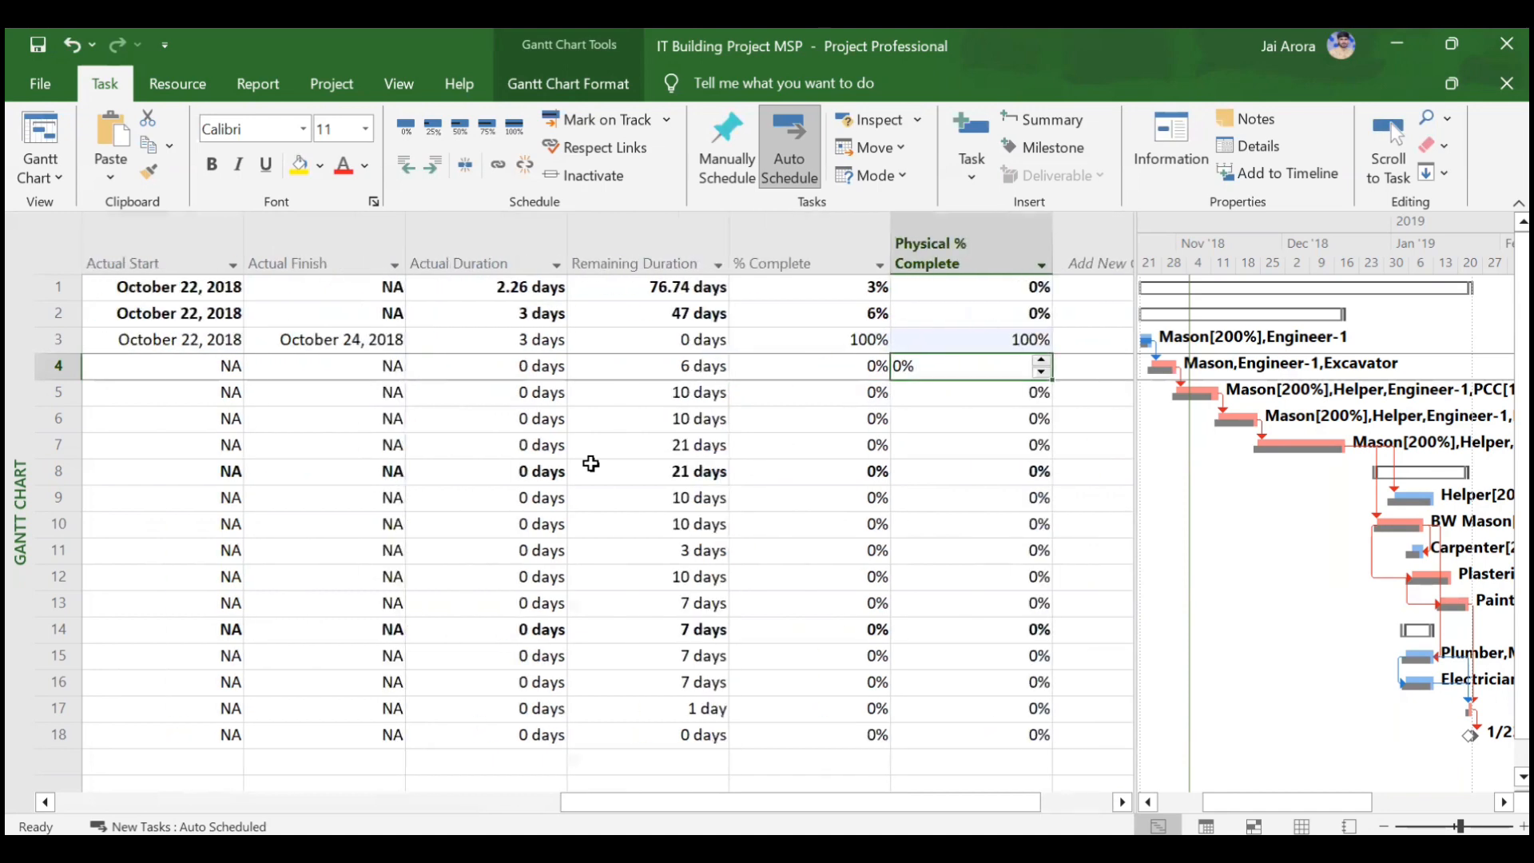
{"action": "scroll", "coordinate": [591, 463], "scroll_direction": "left", "scroll_amount": 1}
{"action": "scroll", "coordinate": [590, 463], "scroll_direction": "left", "scroll_amount": 3}
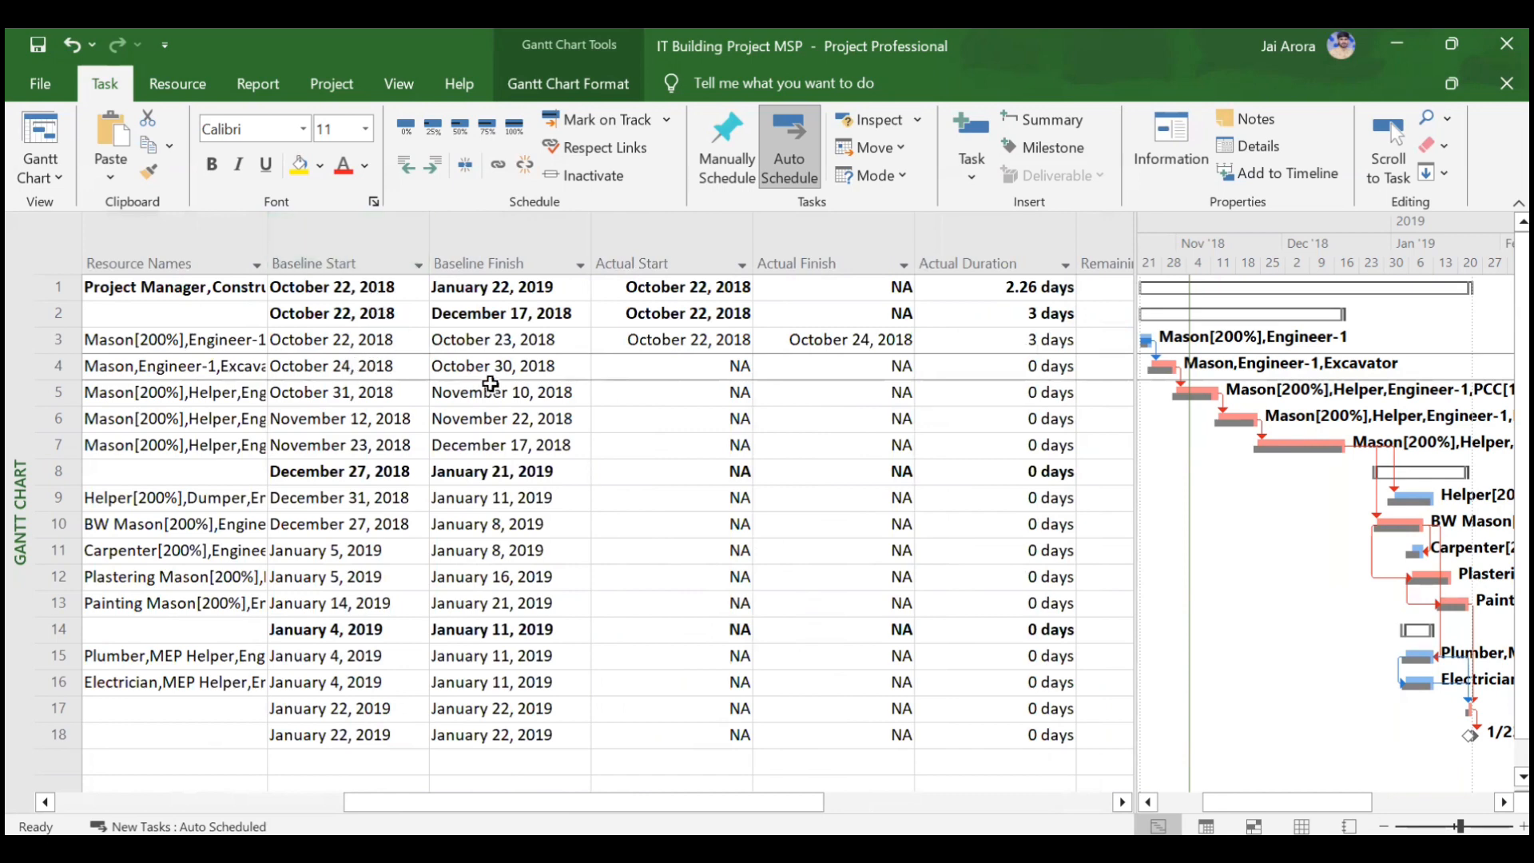
{"action": "left_click", "coordinate": [680, 368]}
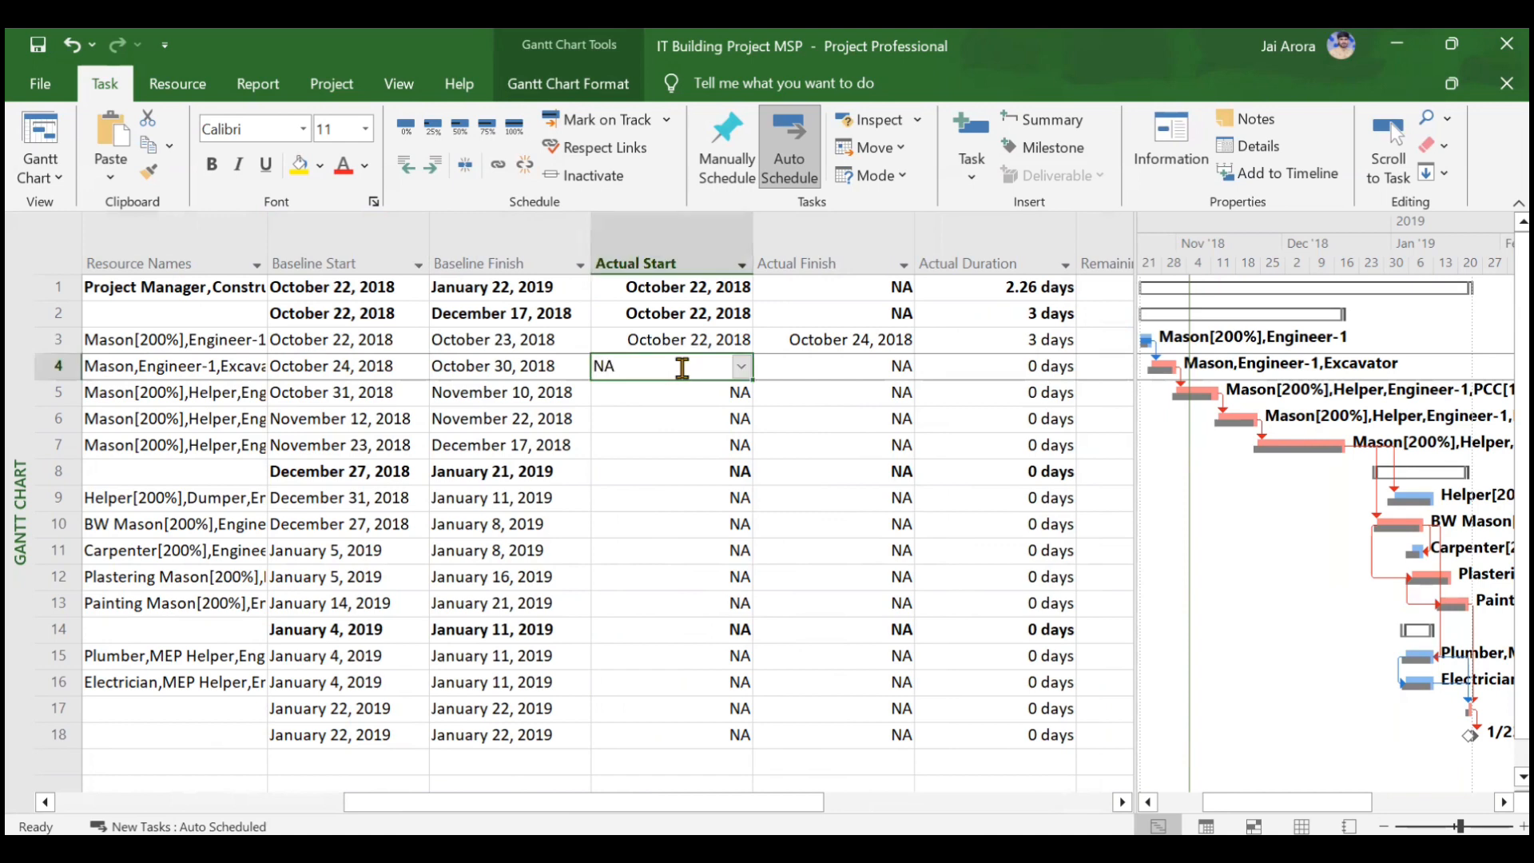
{"action": "type", "text": "O"}
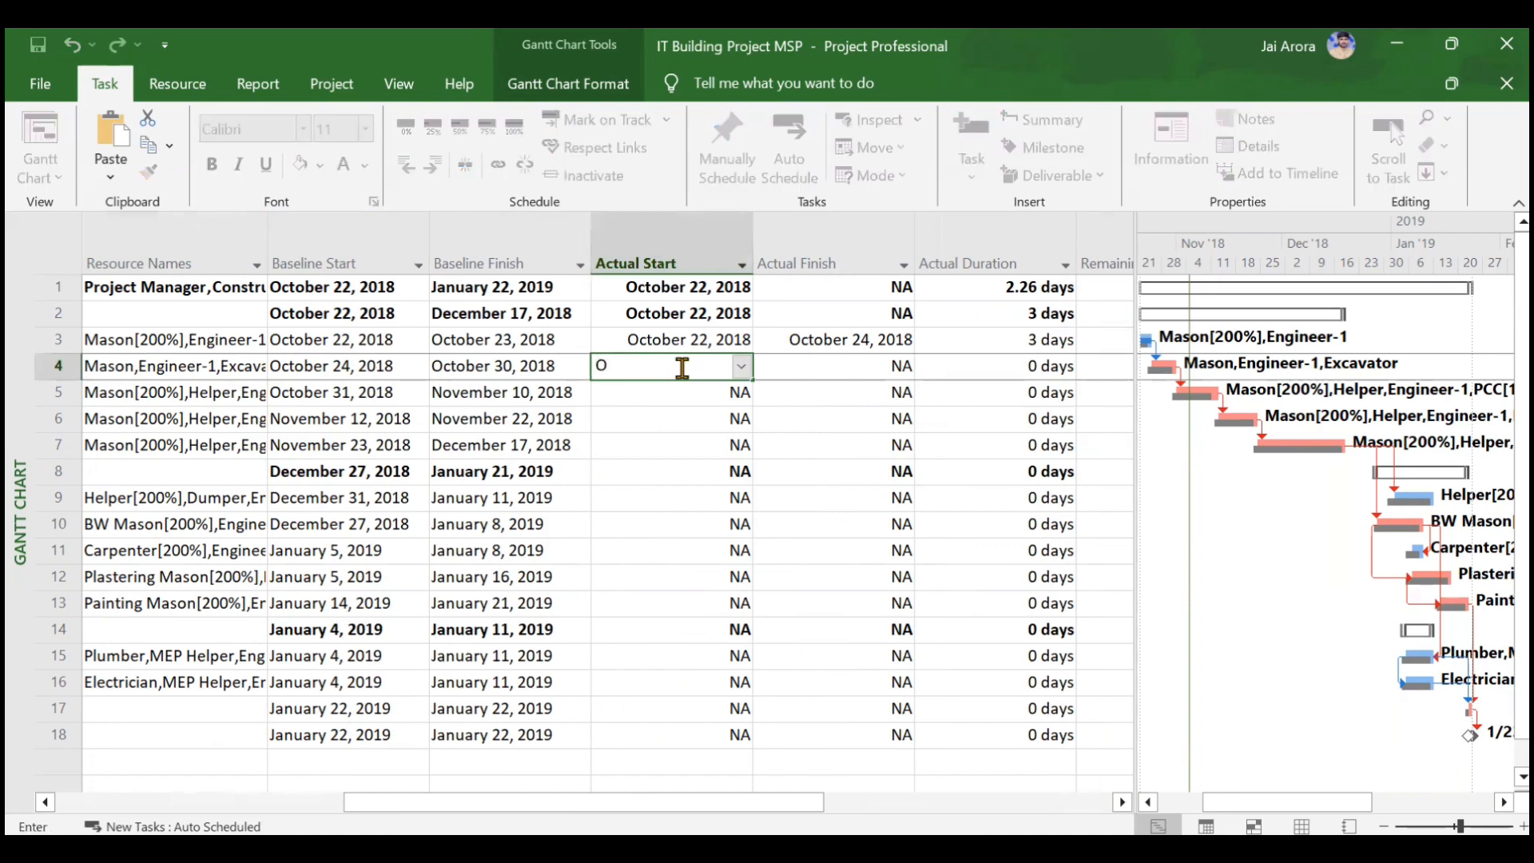
{"action": "type", "text": "ctober 26, 2018"}
{"action": "key", "text": "Return"}
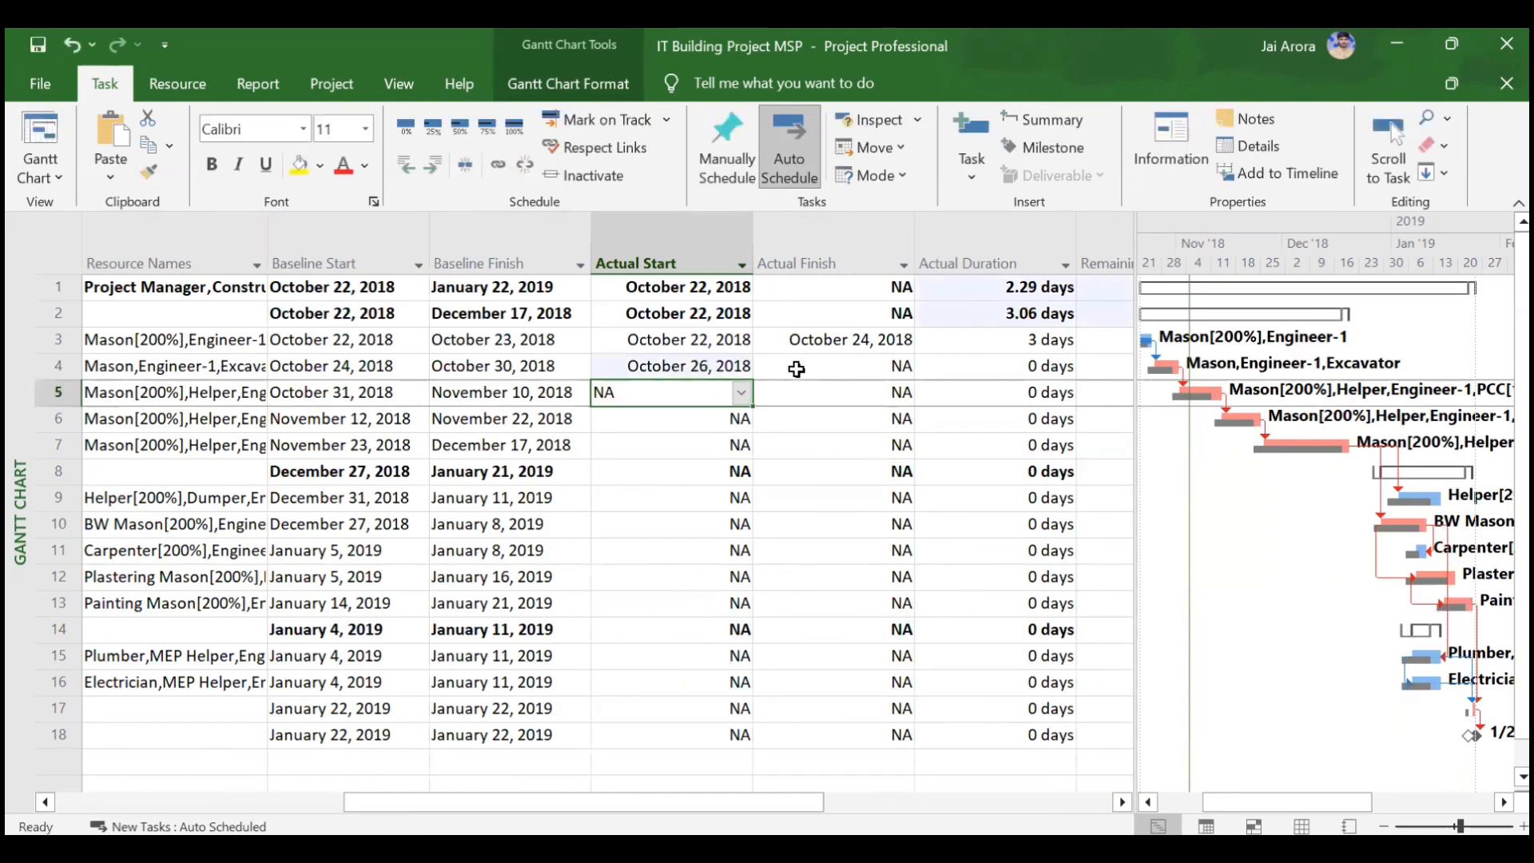
Set the Excavation task's Actual Finish to October 30, 2018.
{"action": "left_click", "coordinate": [797, 367]}
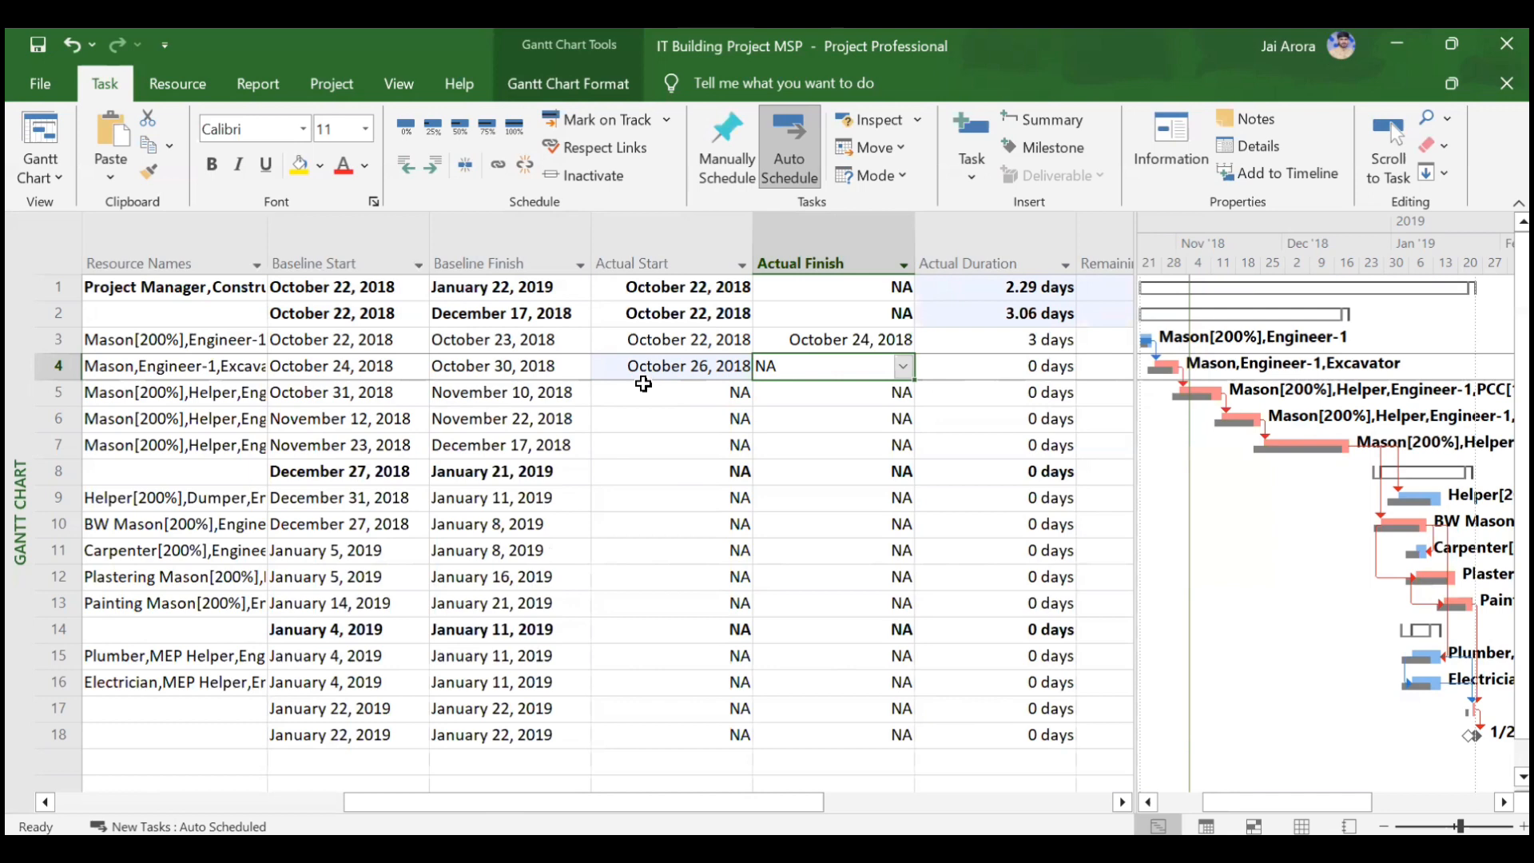
{"action": "type", "text": "October 30, 2018"}
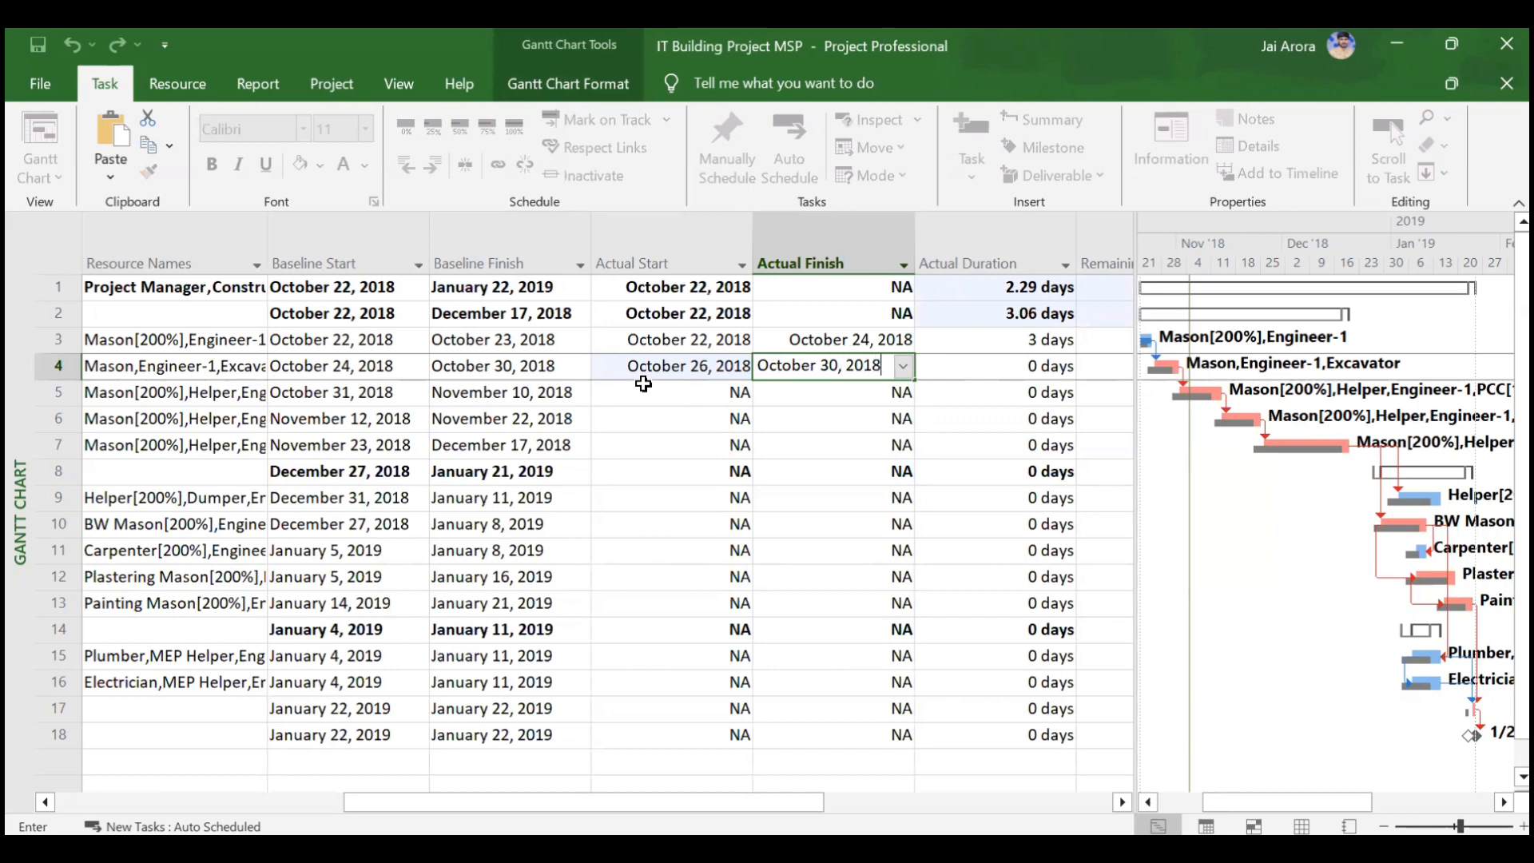
{"action": "key", "text": "Return"}
Check the updated schedule dates and durations, and set the Excavation task's Physical % Complete to 100%.
{"action": "scroll", "coordinate": [716, 438], "scroll_direction": "right", "scroll_amount": 1}
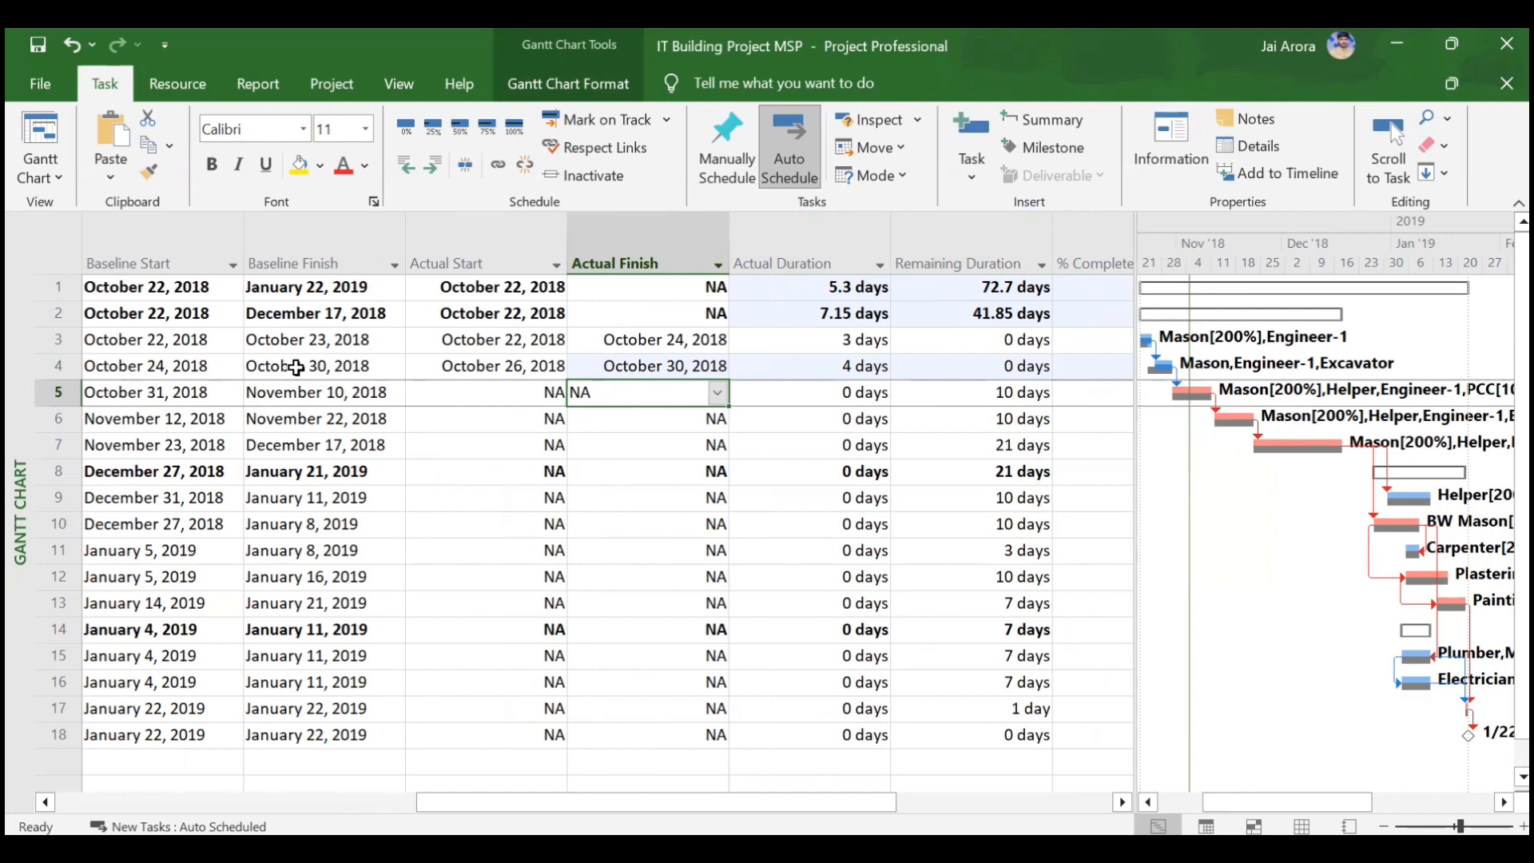
{"action": "scroll", "coordinate": [296, 367], "scroll_direction": "left", "scroll_amount": 2}
{"action": "scroll", "coordinate": [295, 367], "scroll_direction": "left", "scroll_amount": 6}
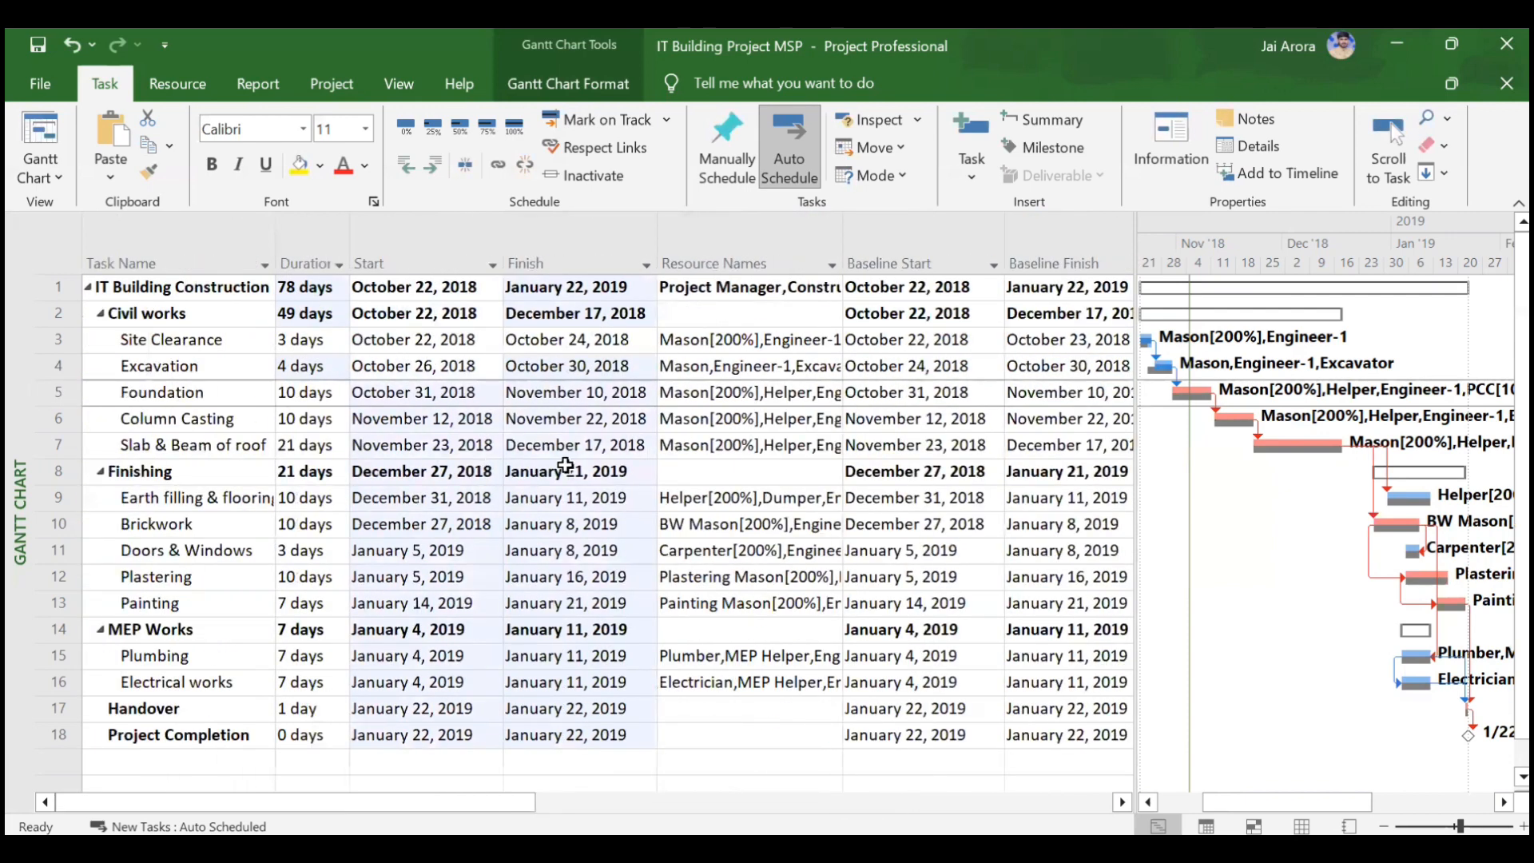
{"action": "left_click", "coordinate": [371, 683]}
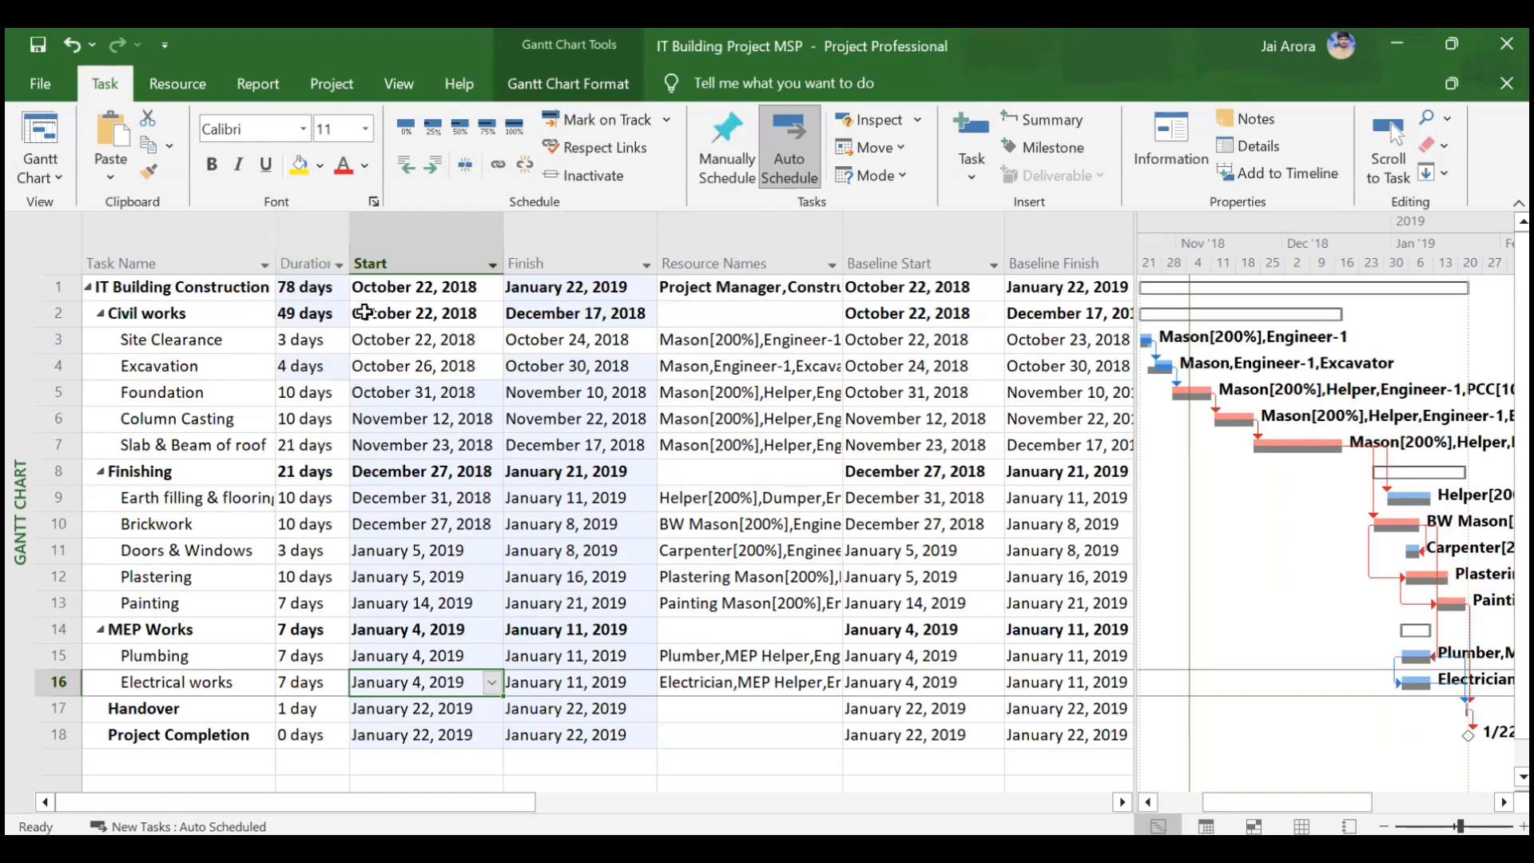
{"action": "scroll", "coordinate": [457, 429], "scroll_direction": "right", "scroll_amount": 3}
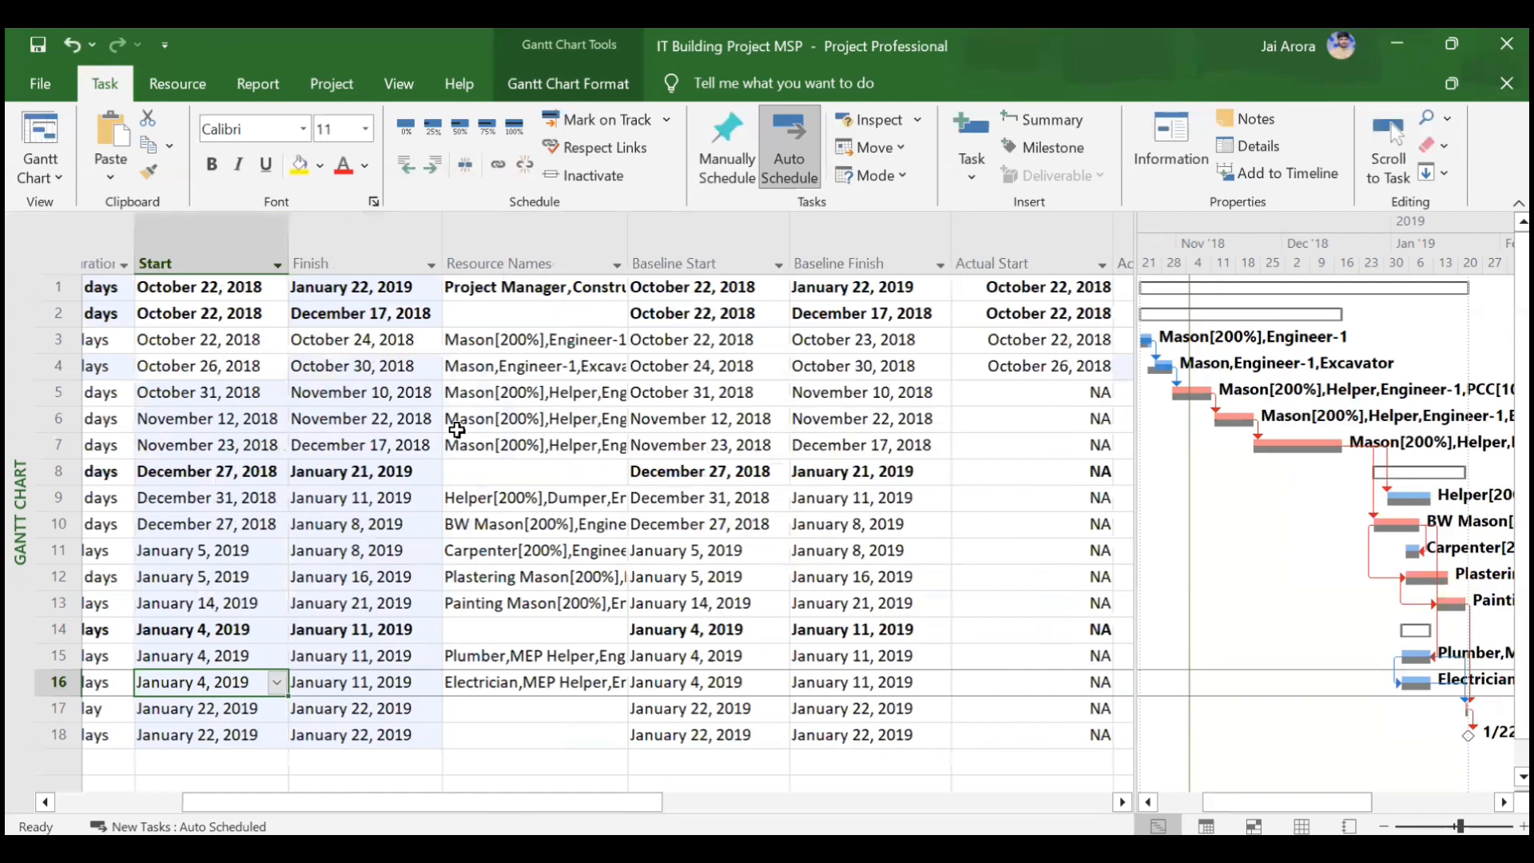
{"action": "scroll", "coordinate": [457, 430], "scroll_direction": "right", "scroll_amount": 7}
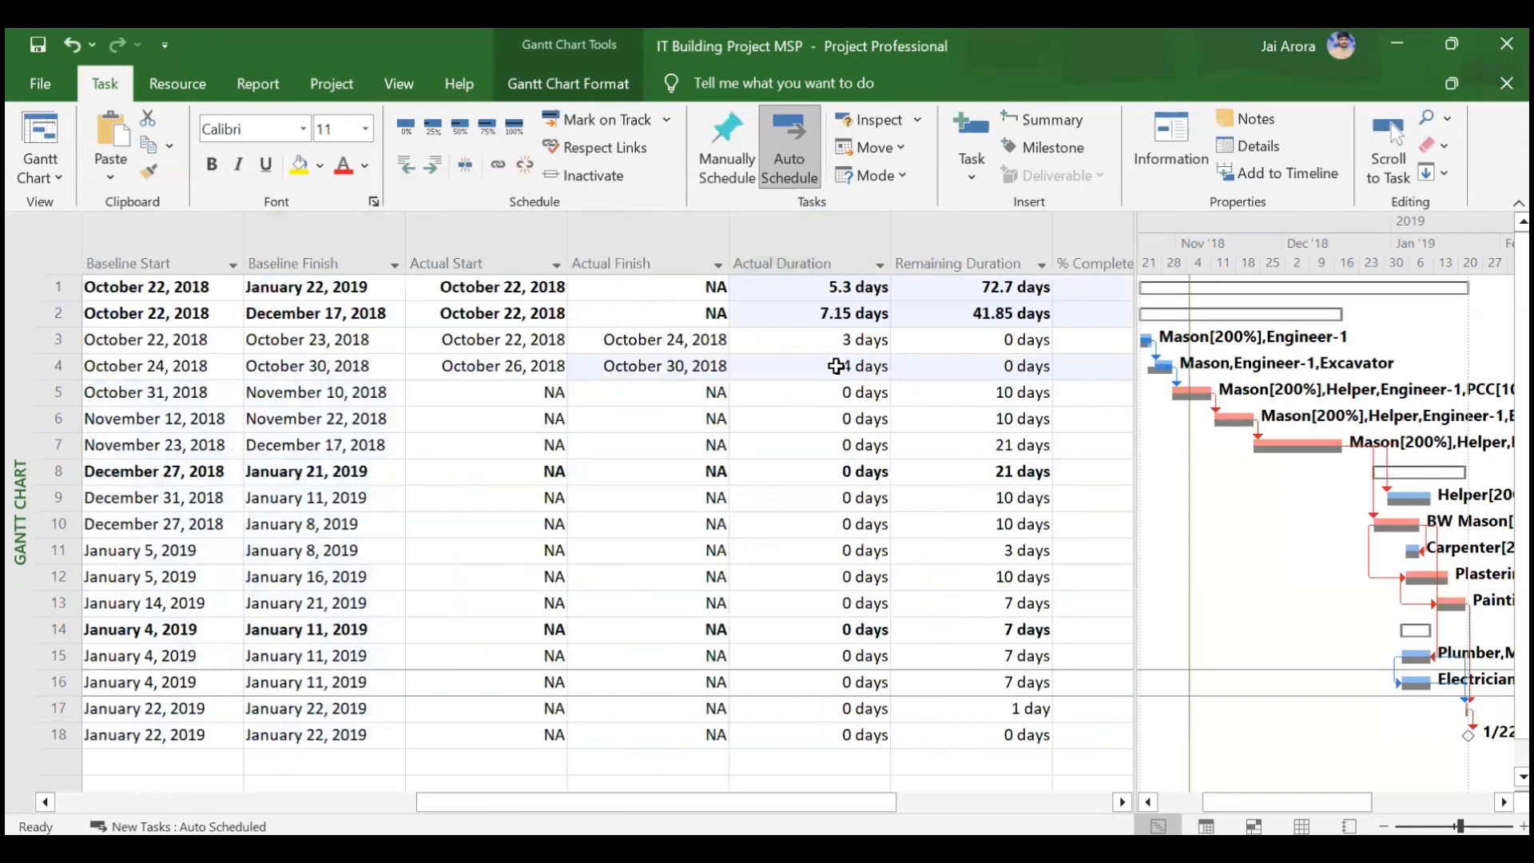
{"action": "scroll", "coordinate": [836, 366], "scroll_direction": "right", "scroll_amount": 4}
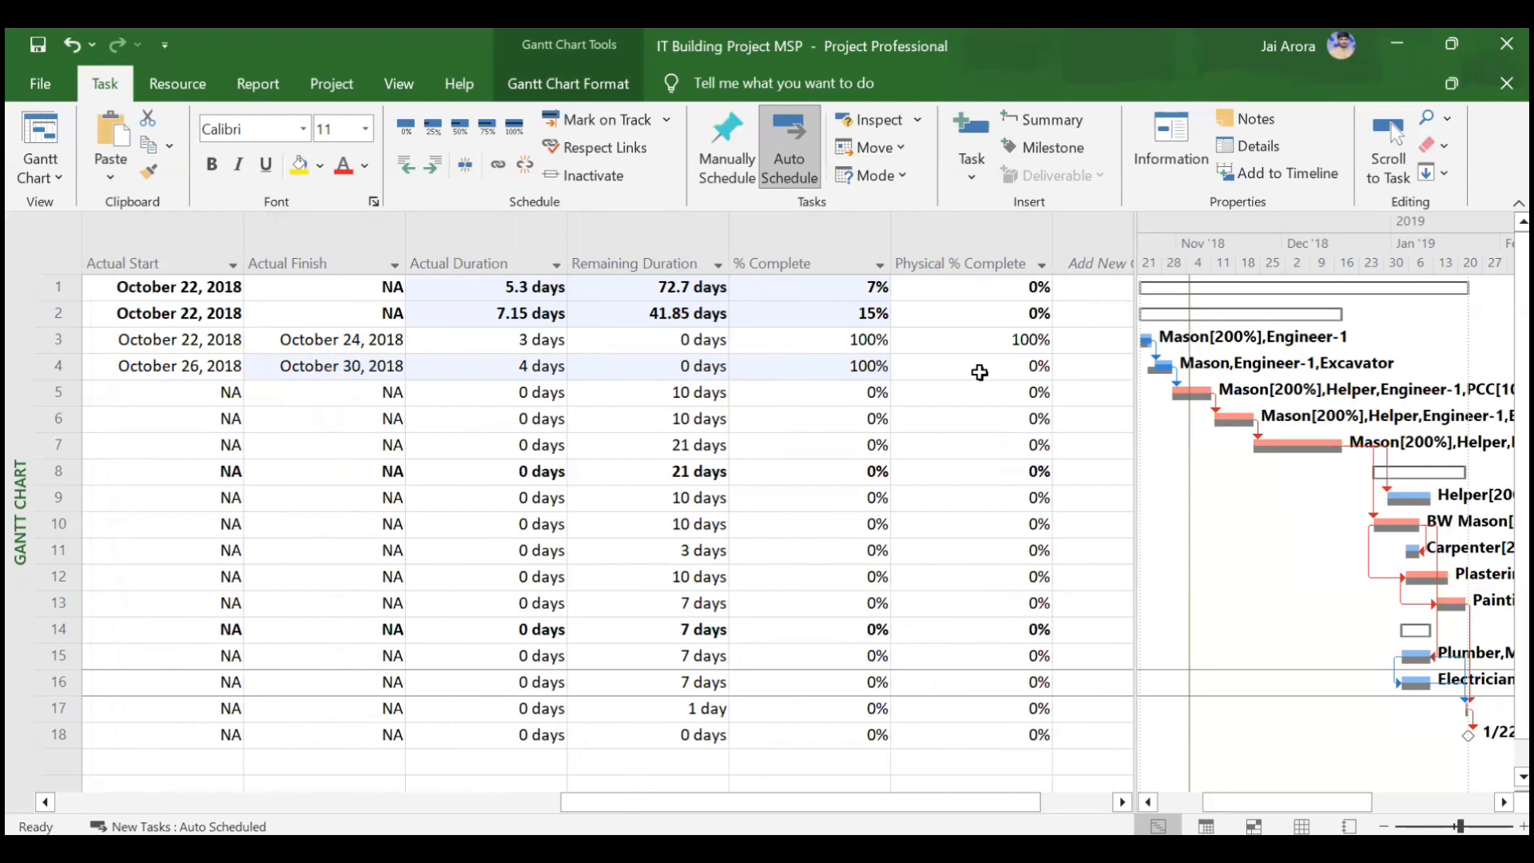
{"action": "left_click", "coordinate": [949, 374]}
{"action": "left_click", "coordinate": [949, 374]}
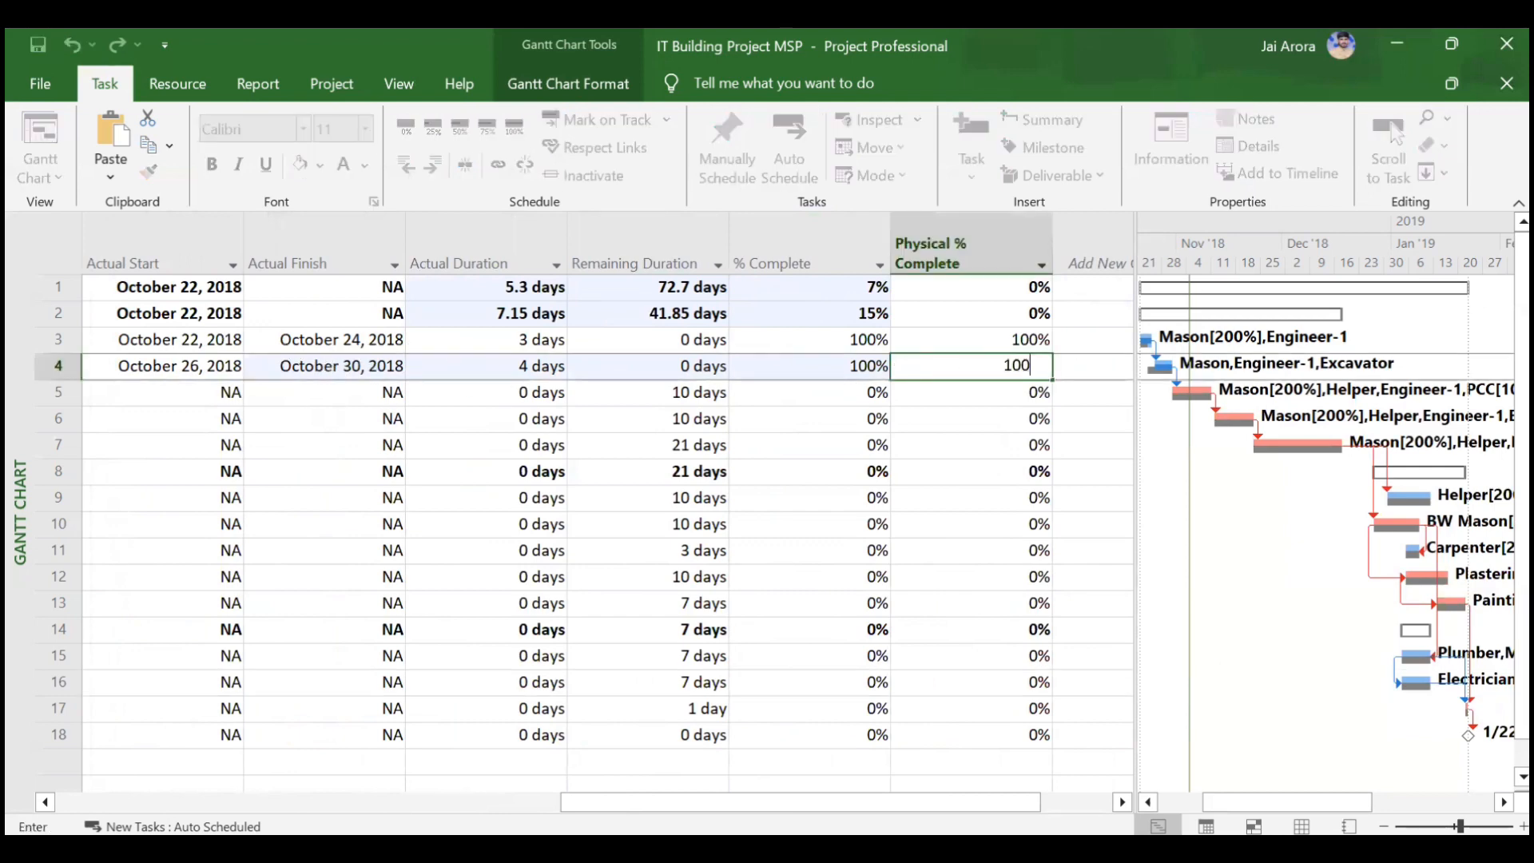
{"action": "type", "text": "100"}
{"action": "key", "text": "Return"}
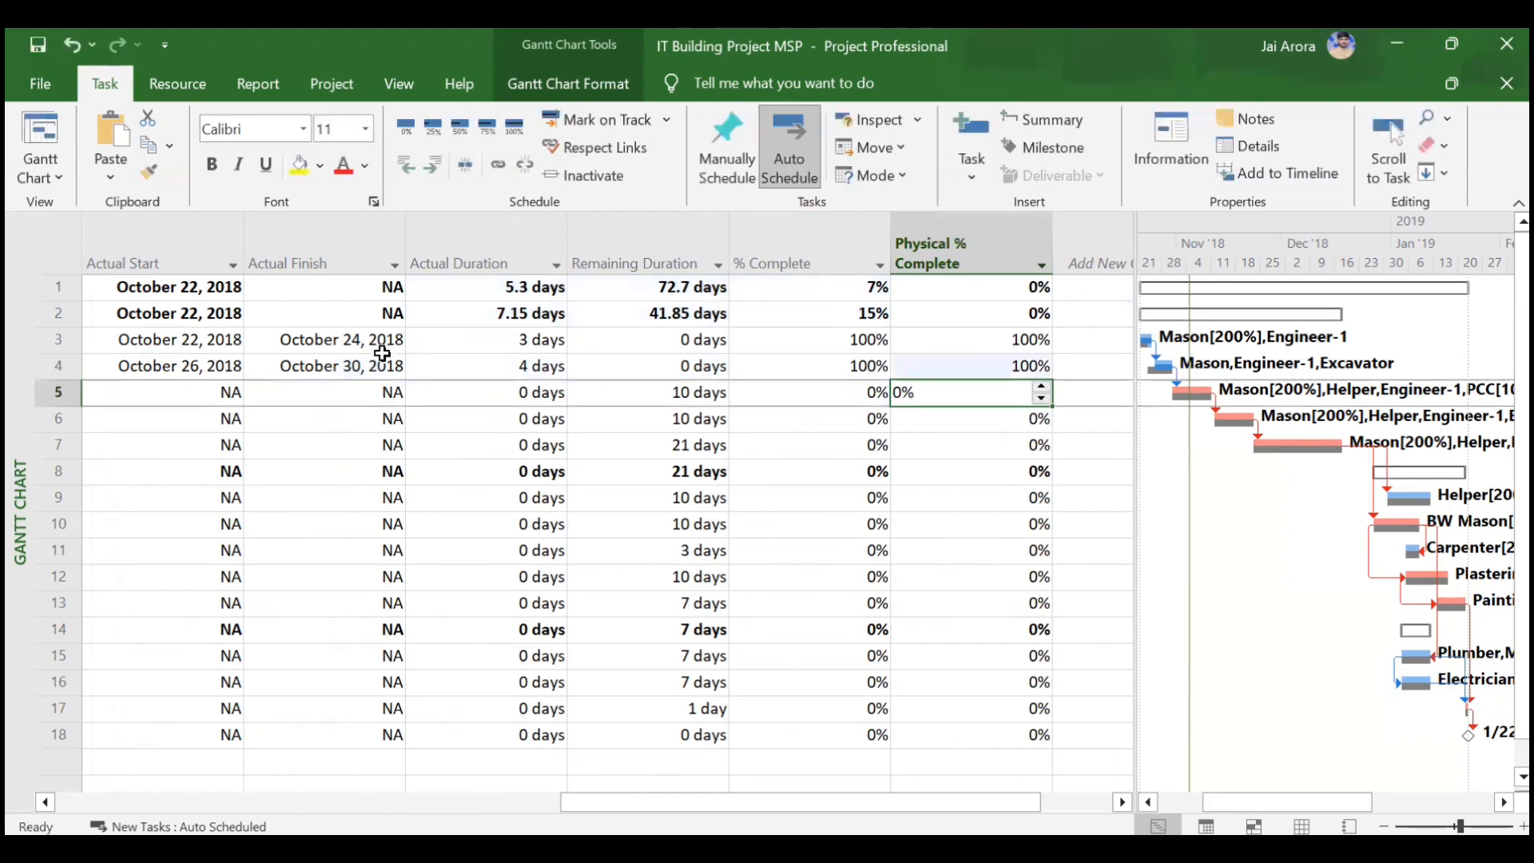
Set the Actual Start of task 5 to October 31, 2018.
{"action": "scroll", "coordinate": [382, 361], "scroll_direction": "left", "scroll_amount": 1}
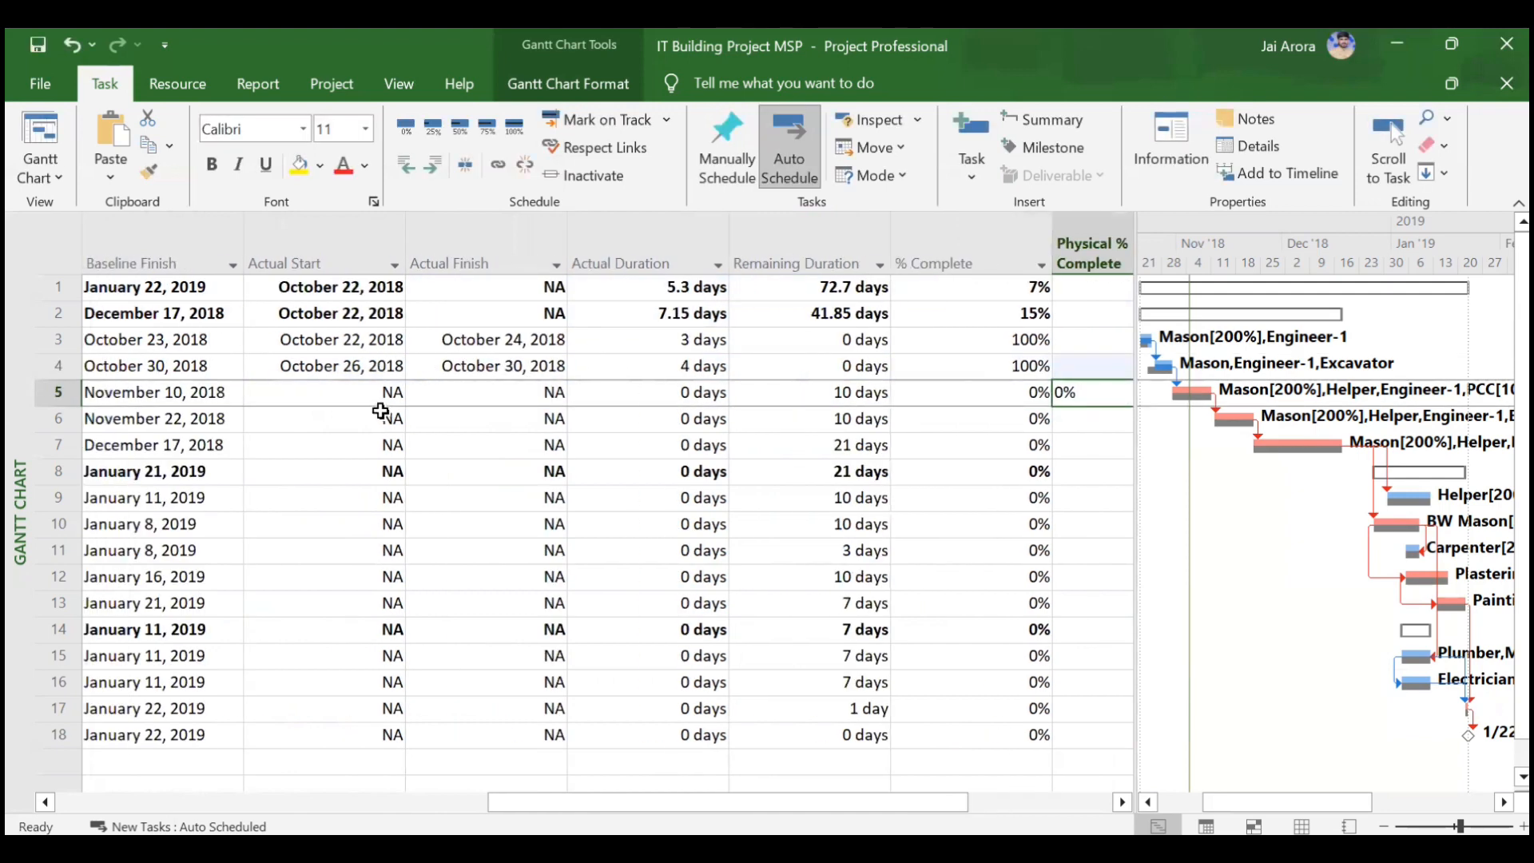
{"action": "left_click", "coordinate": [379, 399]}
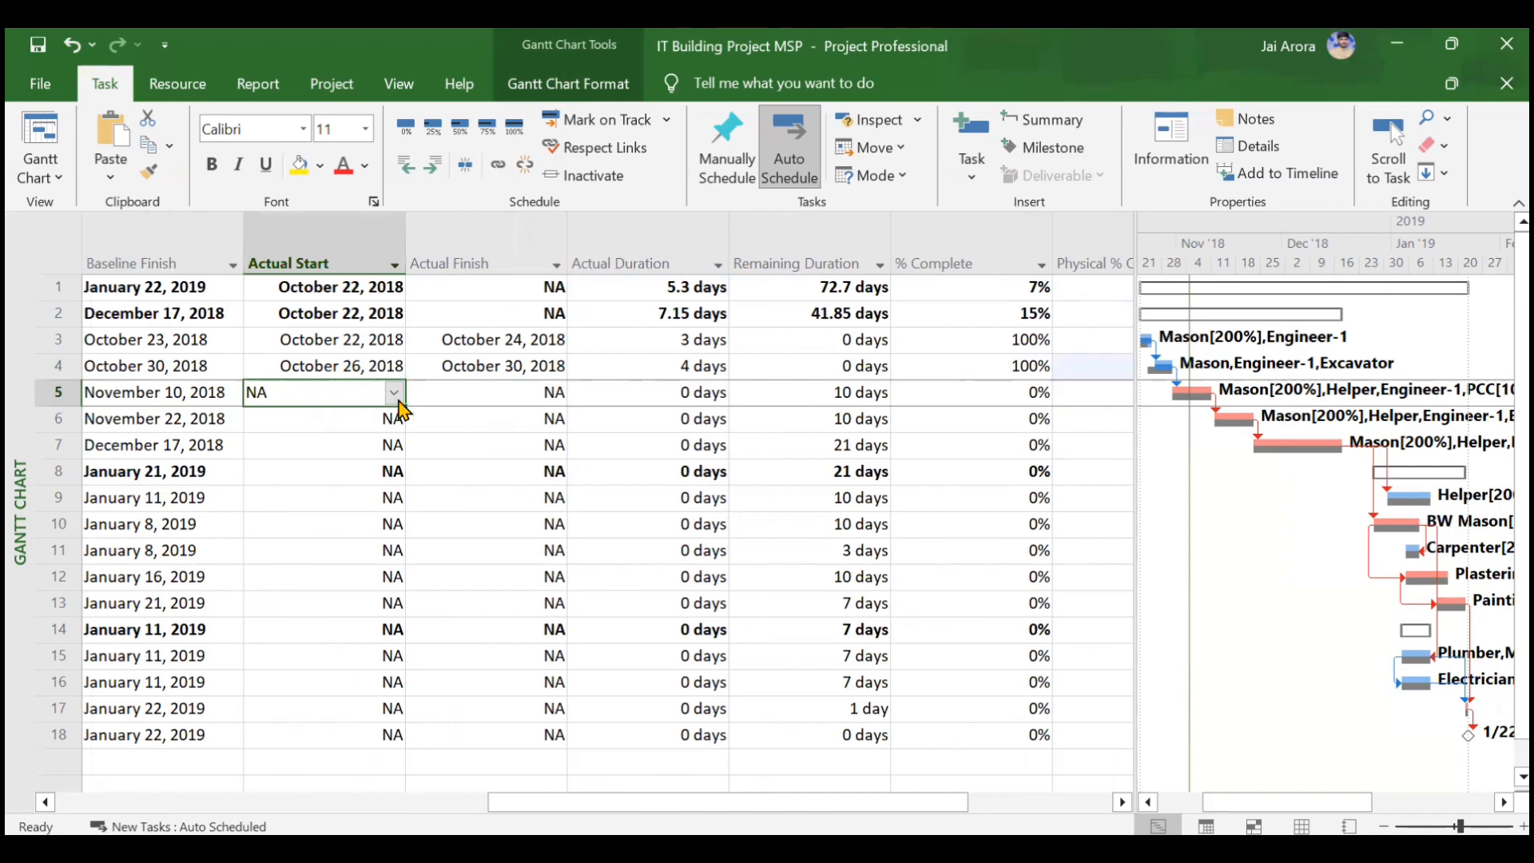
{"action": "left_click", "coordinate": [376, 436]}
{"action": "scroll", "coordinate": [374, 435], "scroll_direction": "left", "scroll_amount": 3}
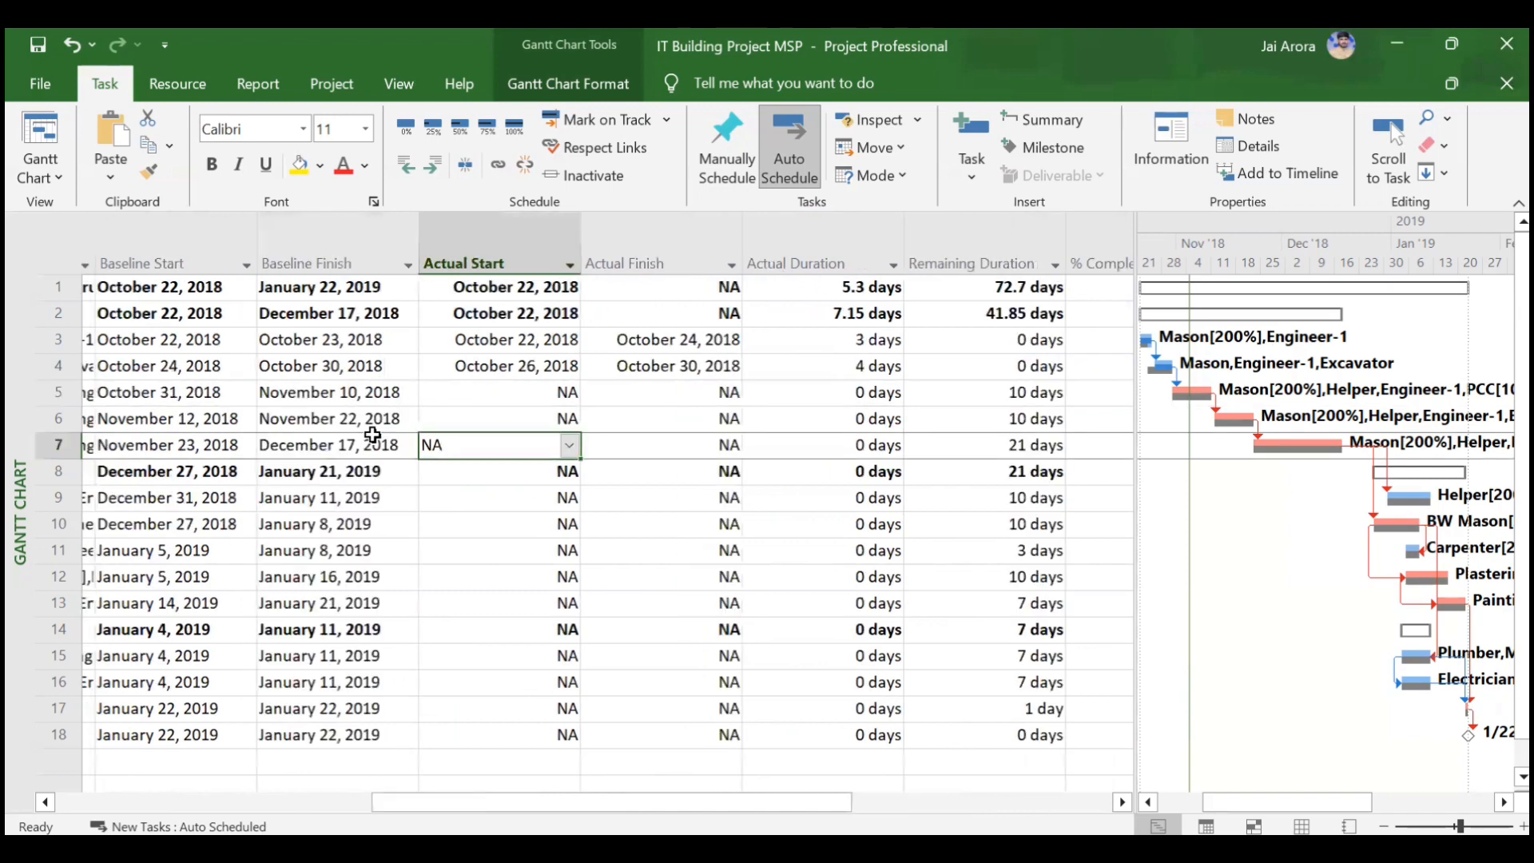
{"action": "scroll", "coordinate": [373, 434], "scroll_direction": "right", "scroll_amount": 1}
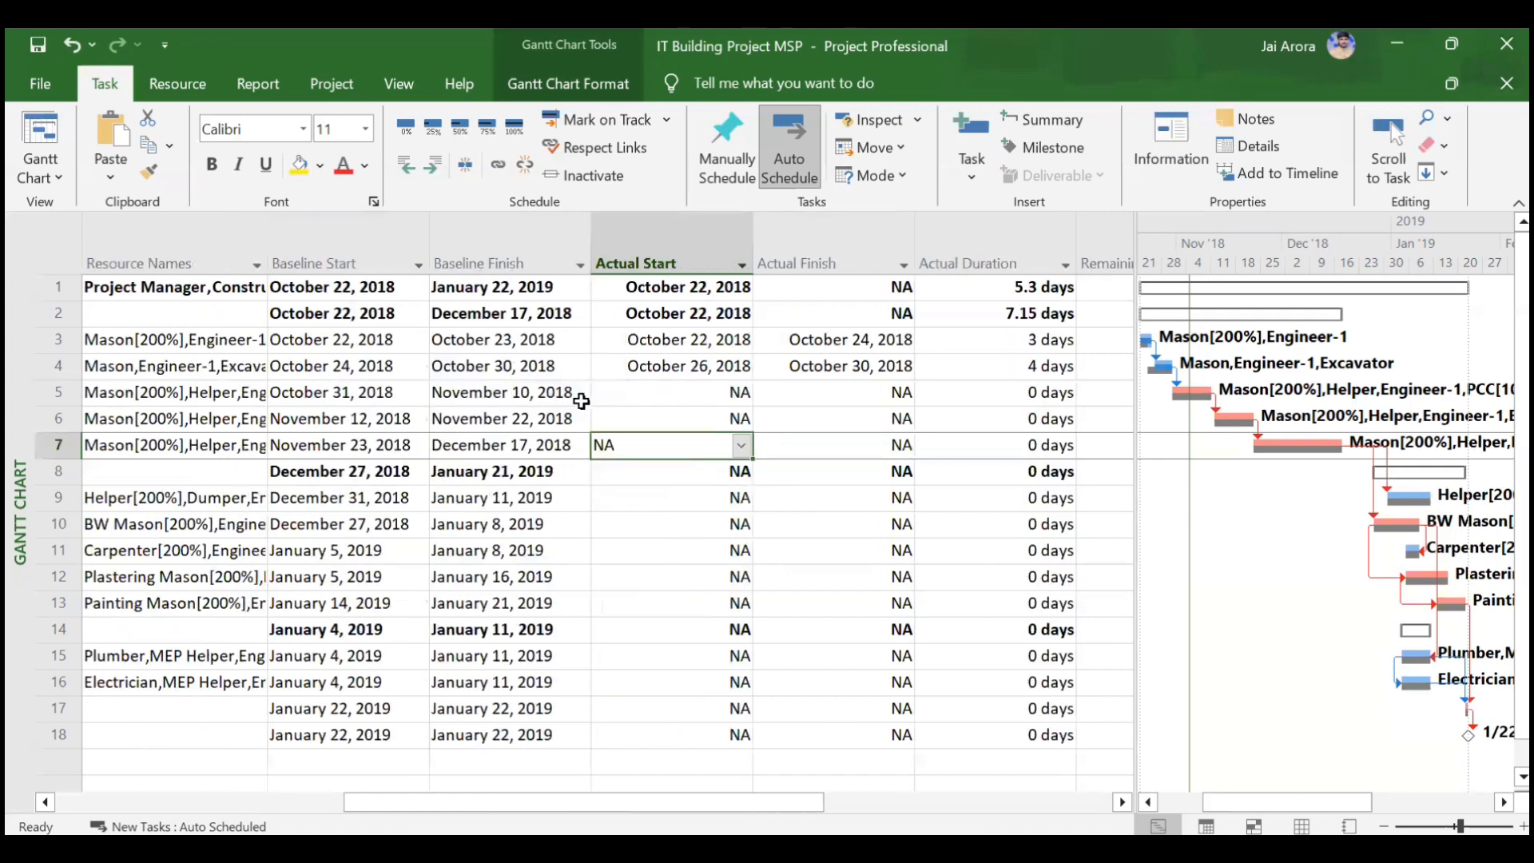
{"action": "left_click", "coordinate": [626, 394]}
{"action": "type", "text": "Oc"}
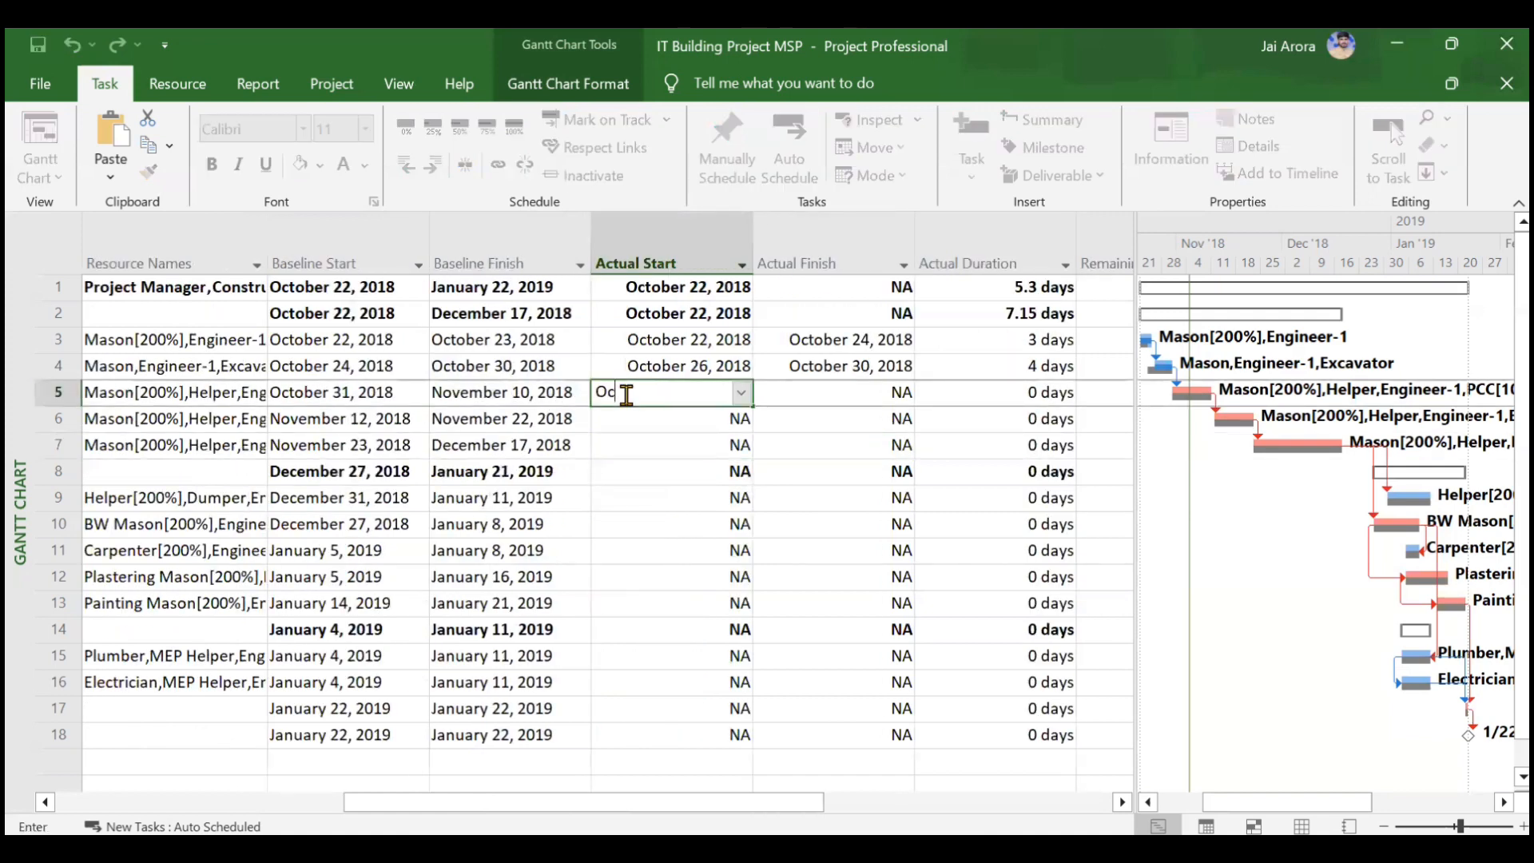
{"action": "type", "text": "tober 31, 2018"}
{"action": "key", "text": "Return"}
Check the project status date and compare task 5's scheduled dates with its baseline dates.
{"action": "scroll", "coordinate": [834, 458], "scroll_direction": "right", "scroll_amount": 3}
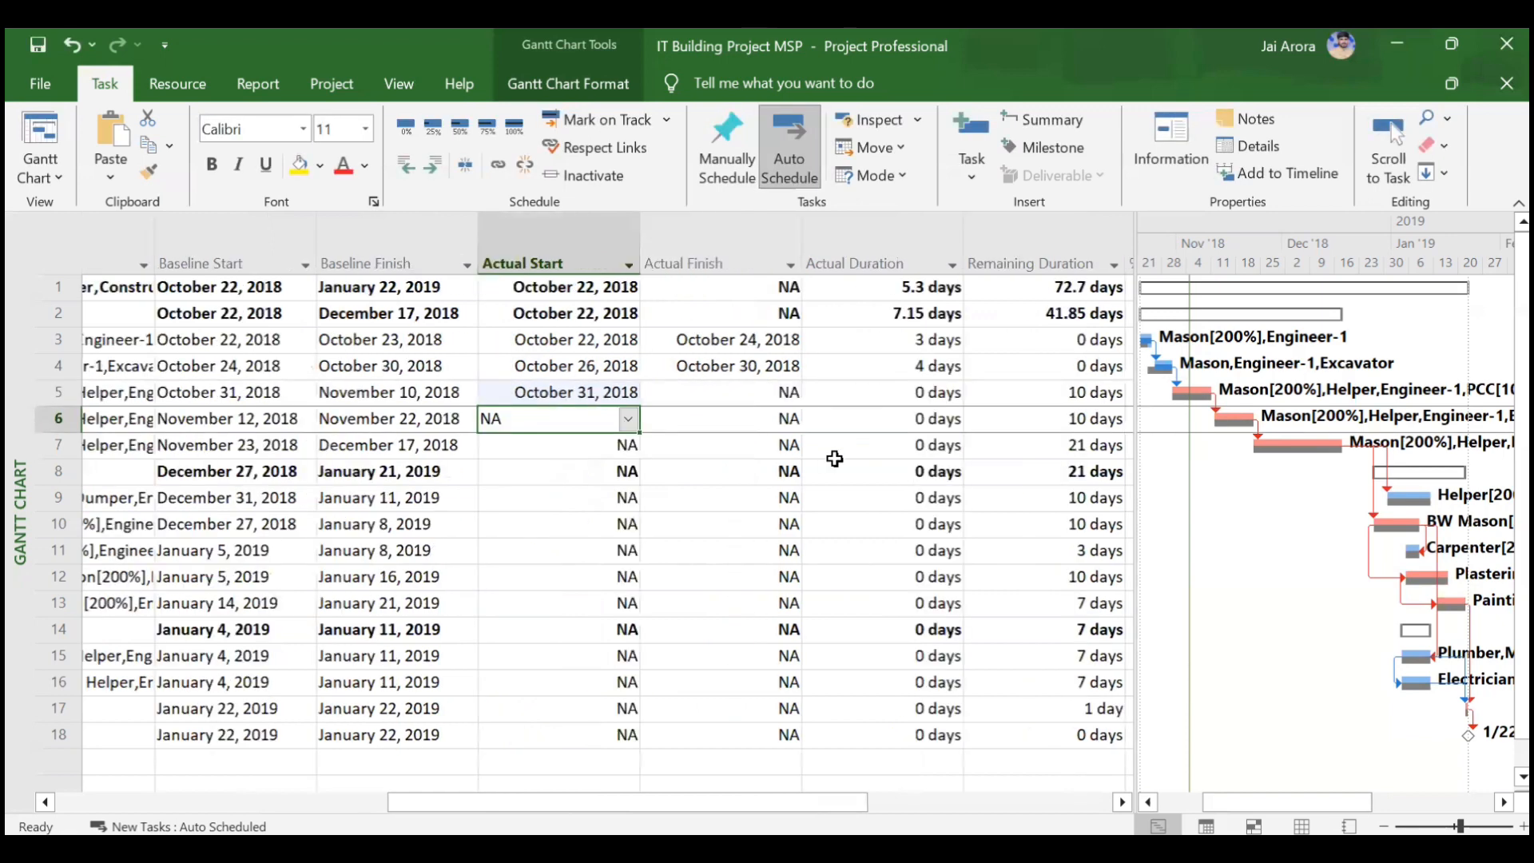
{"action": "scroll", "coordinate": [835, 458], "scroll_direction": "right", "scroll_amount": 1}
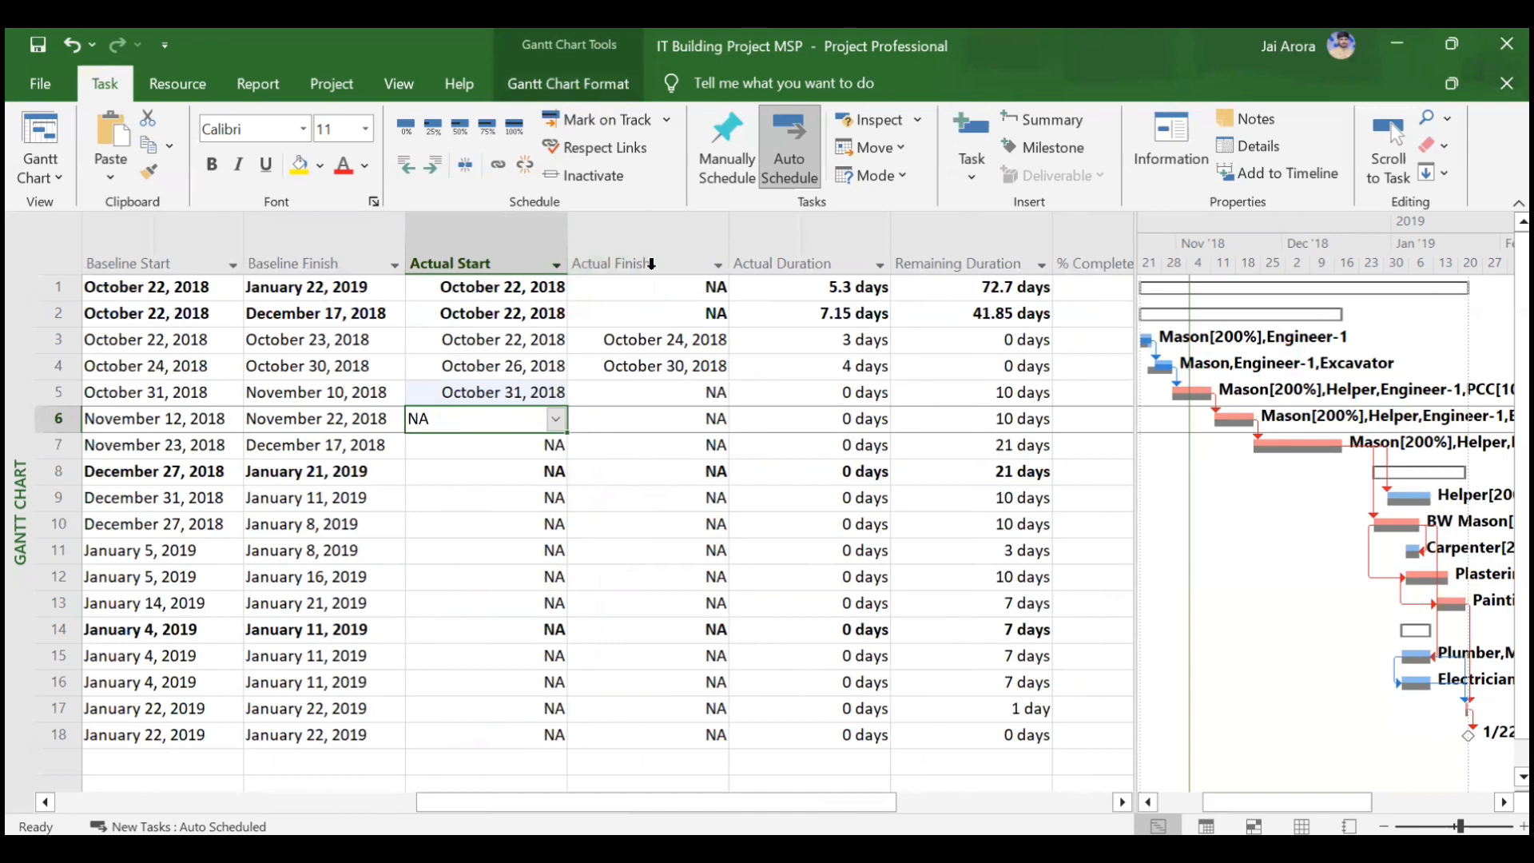
{"action": "left_click", "coordinate": [349, 90]}
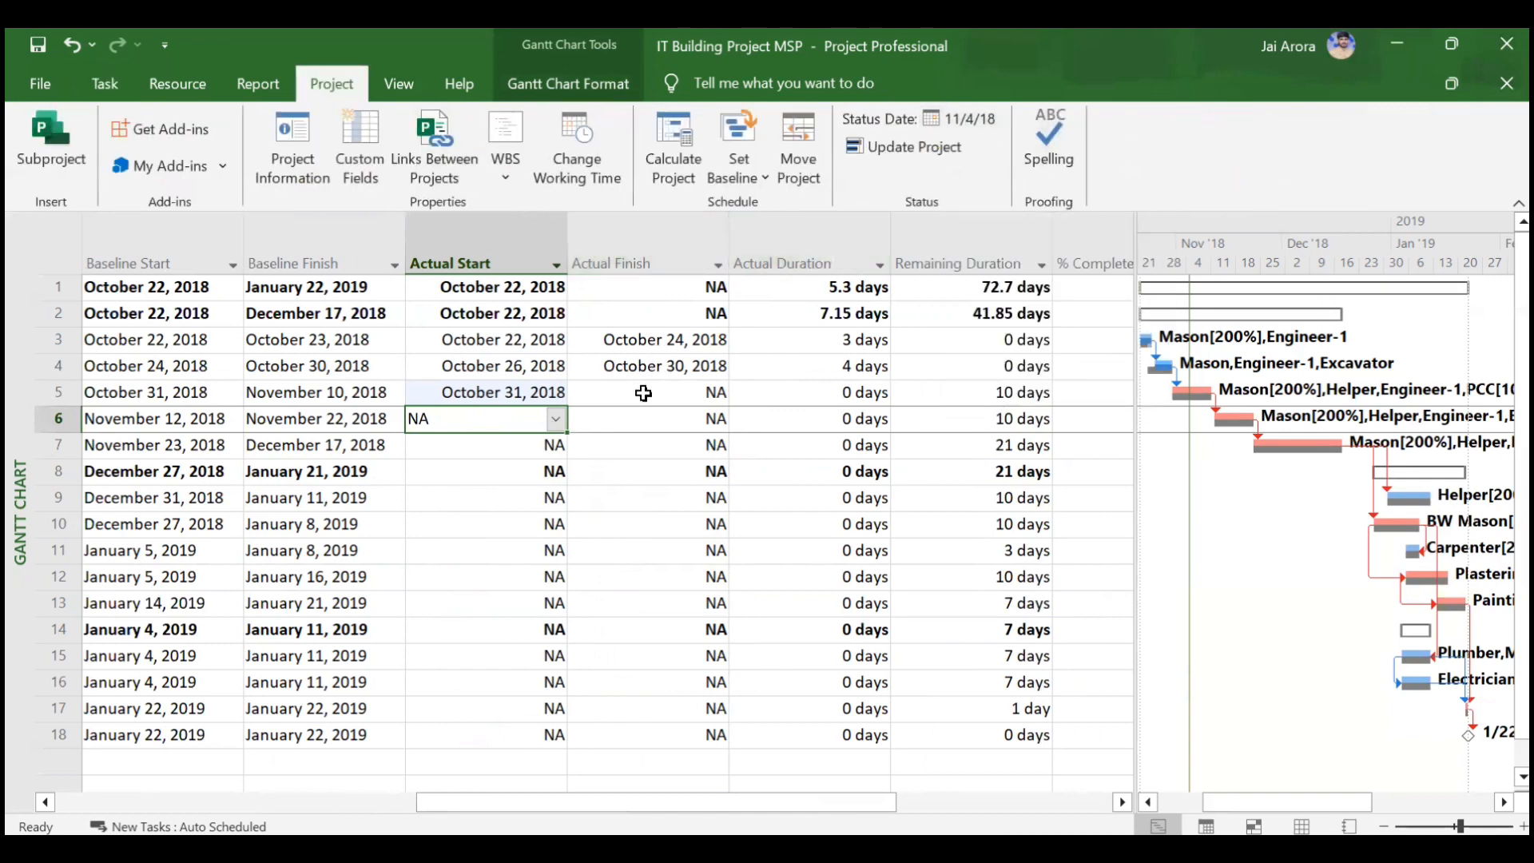
{"action": "scroll", "coordinate": [643, 392], "scroll_direction": "left", "scroll_amount": 5}
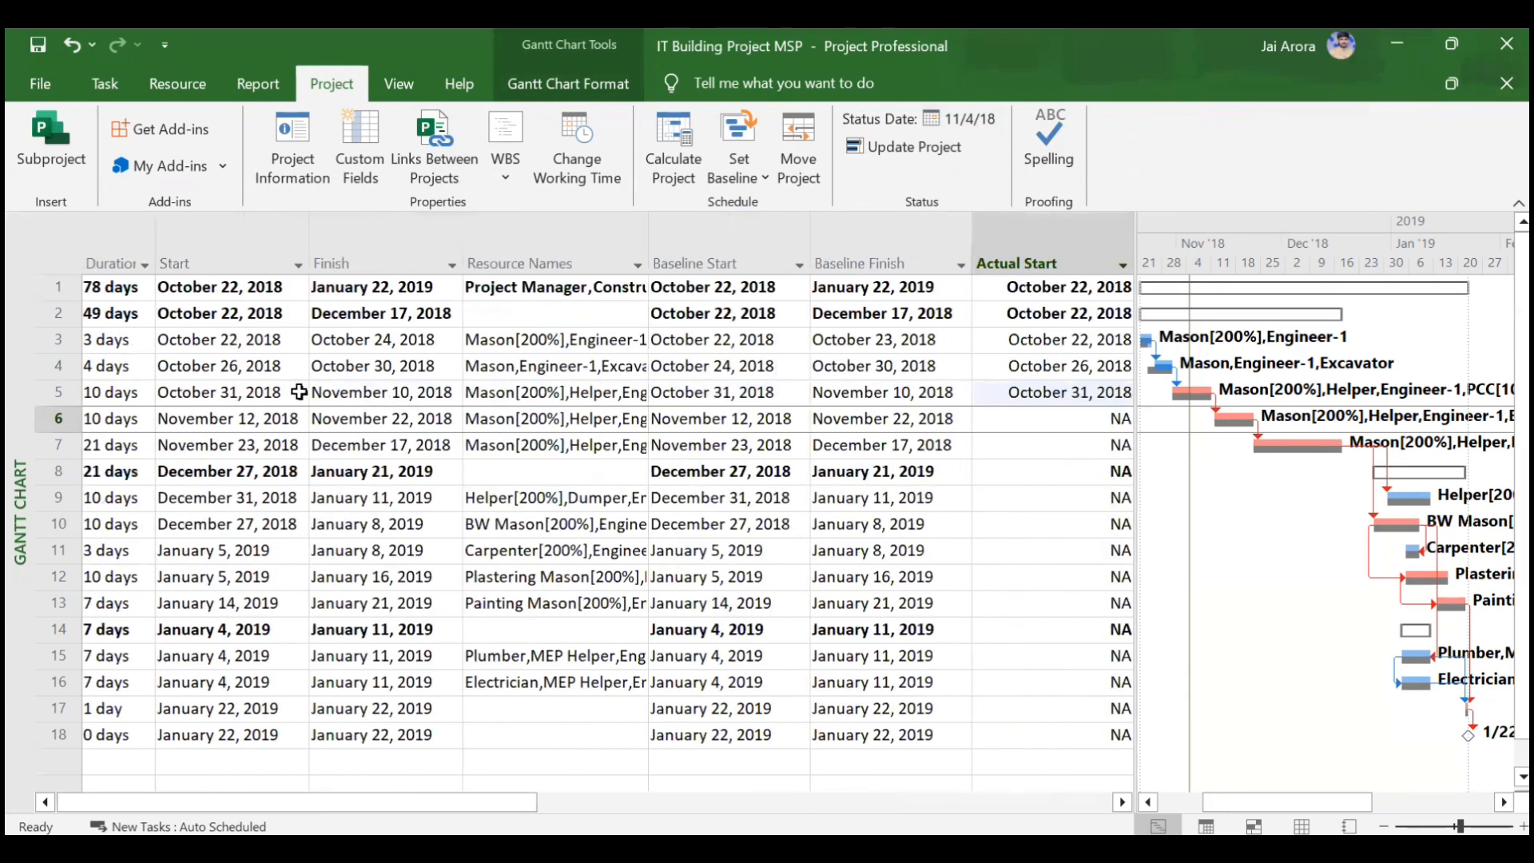
{"action": "scroll", "coordinate": [220, 391], "scroll_direction": "left", "scroll_amount": 2}
{"action": "scroll", "coordinate": [220, 390], "scroll_direction": "right", "scroll_amount": 4}
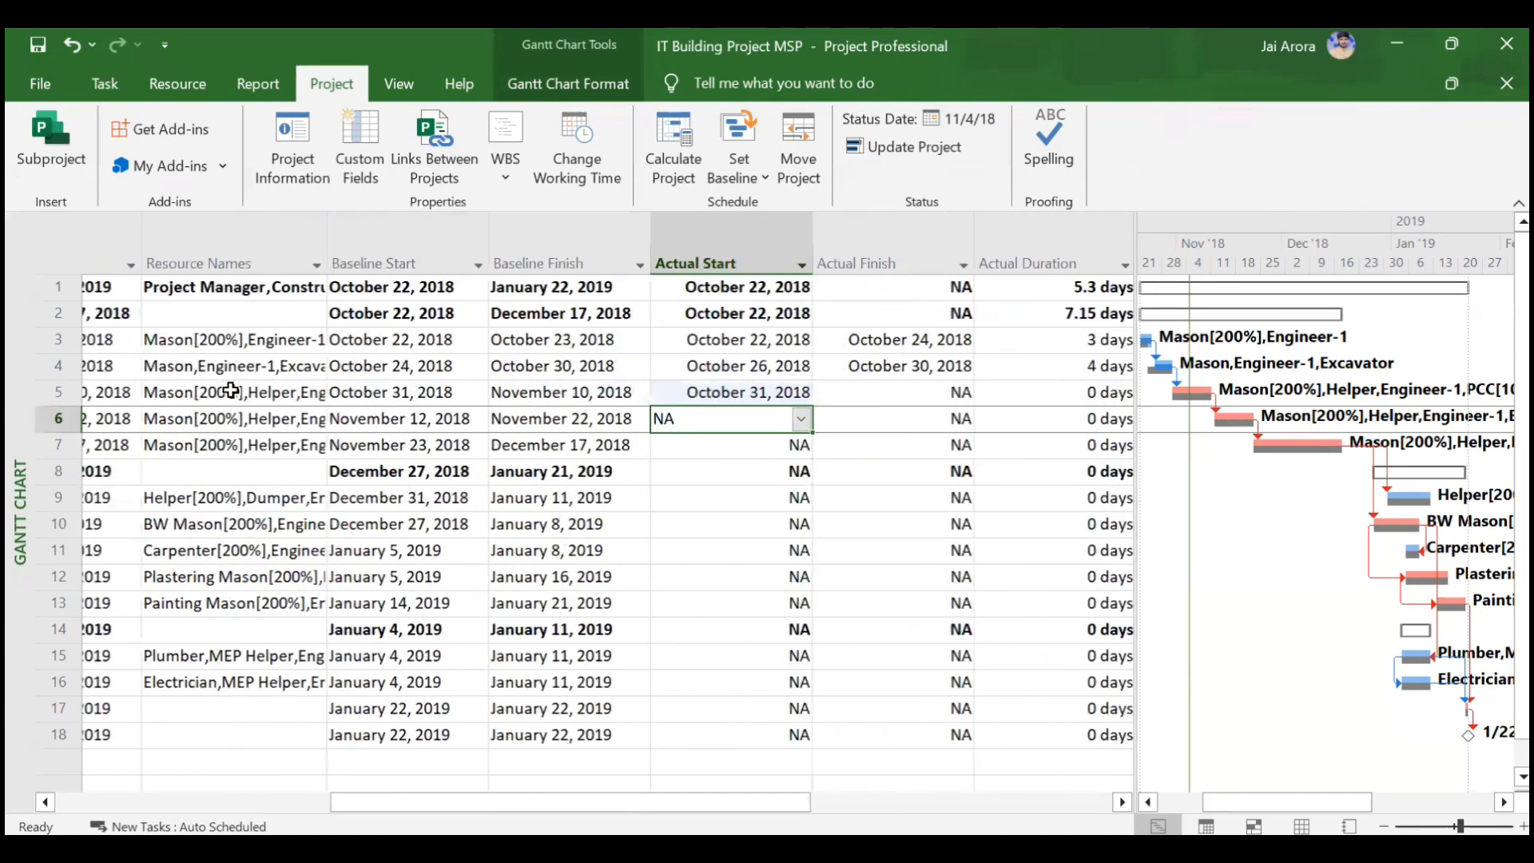
{"action": "scroll", "coordinate": [638, 398], "scroll_direction": "right", "scroll_amount": 2}
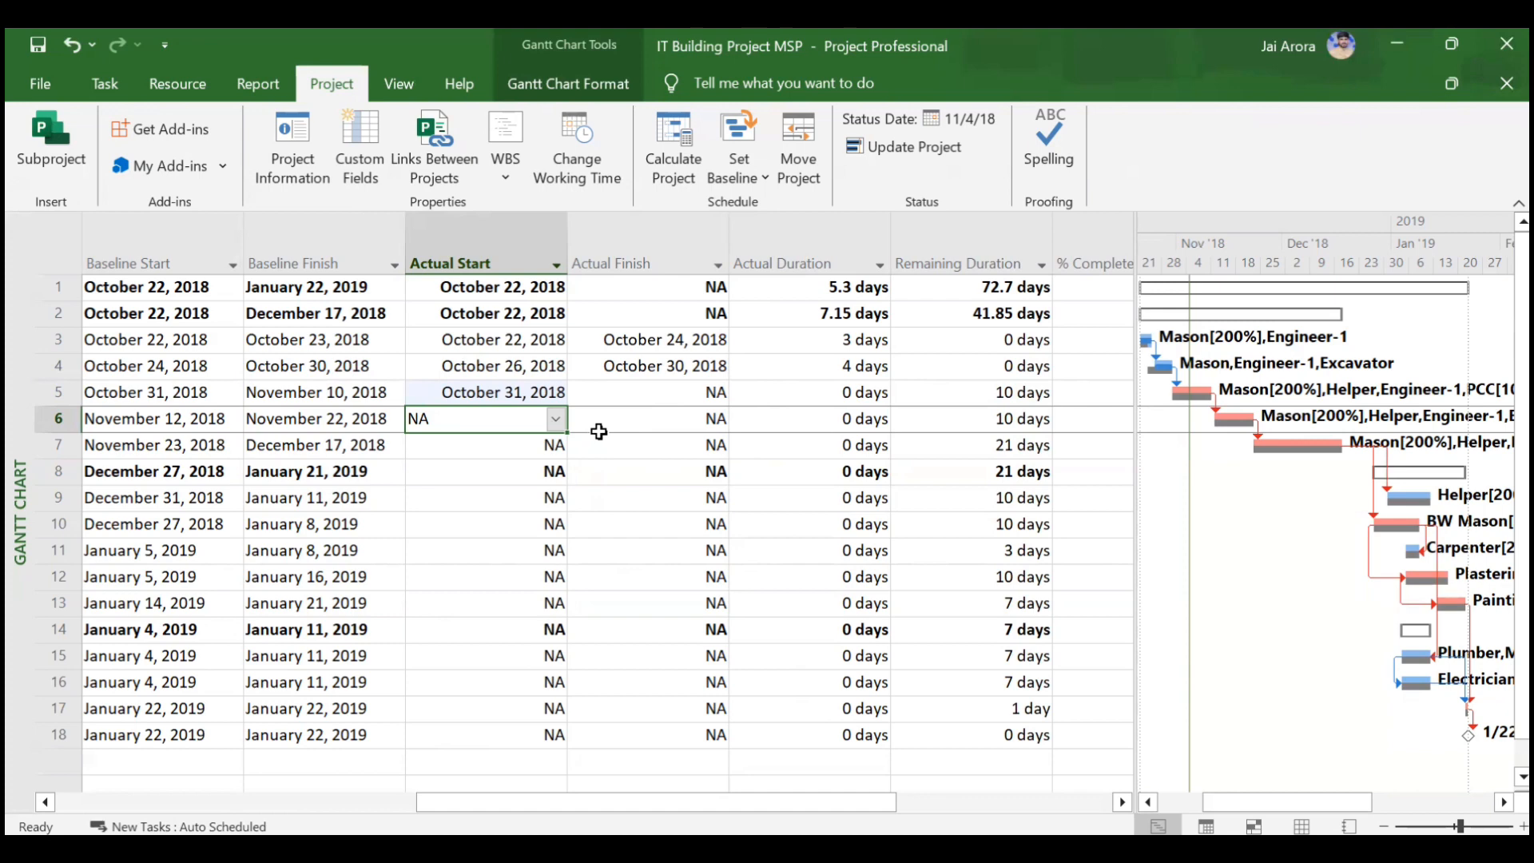
Set the Physical % Complete of task 5 to 20%.
{"action": "scroll", "coordinate": [600, 432], "scroll_direction": "right", "scroll_amount": 2}
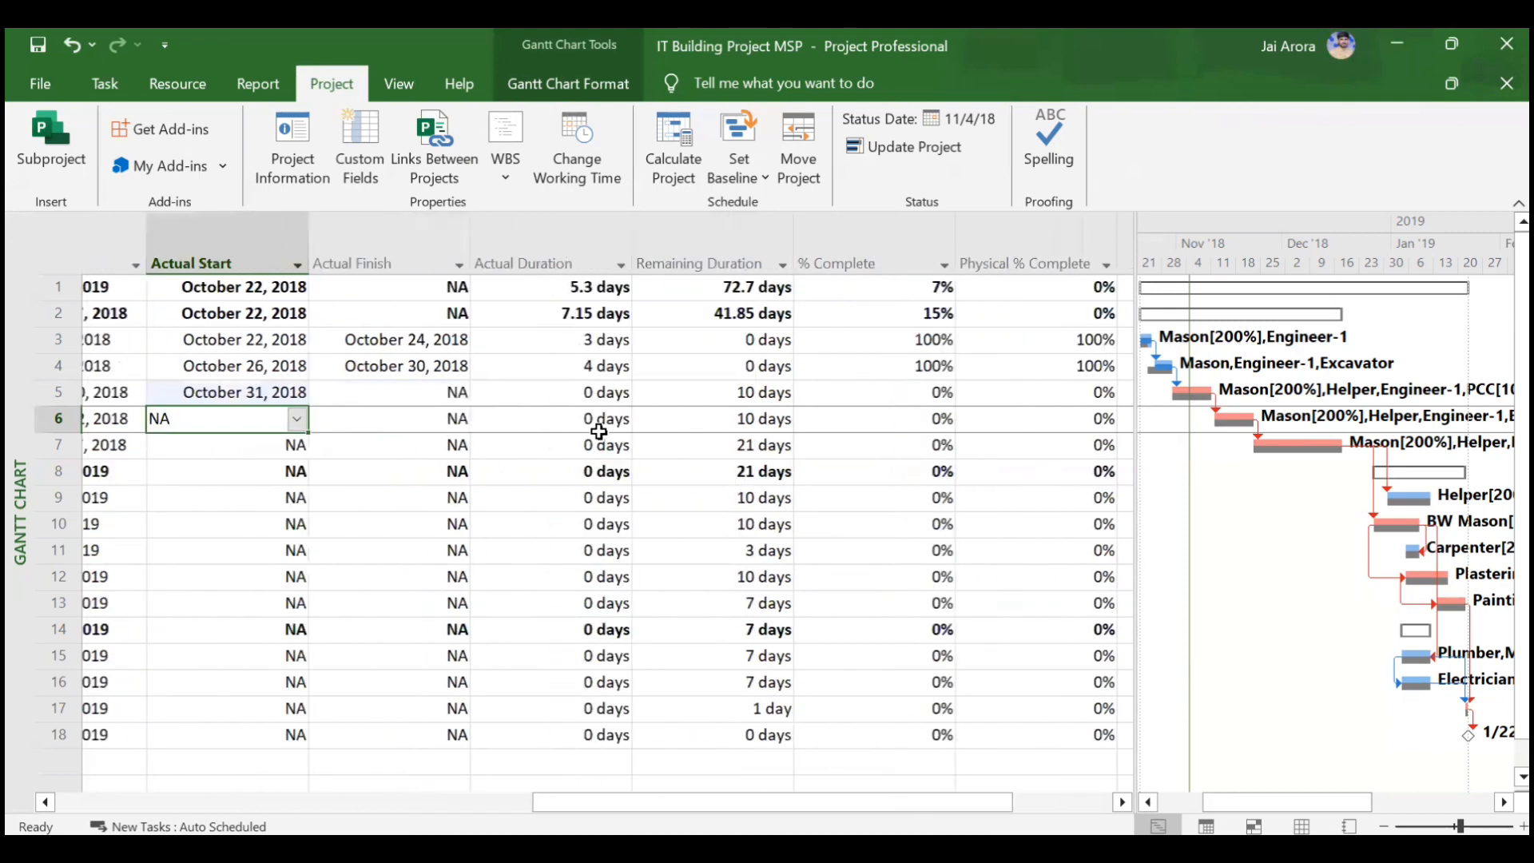
{"action": "left_click", "coordinate": [957, 396]}
{"action": "type", "text": "20"}
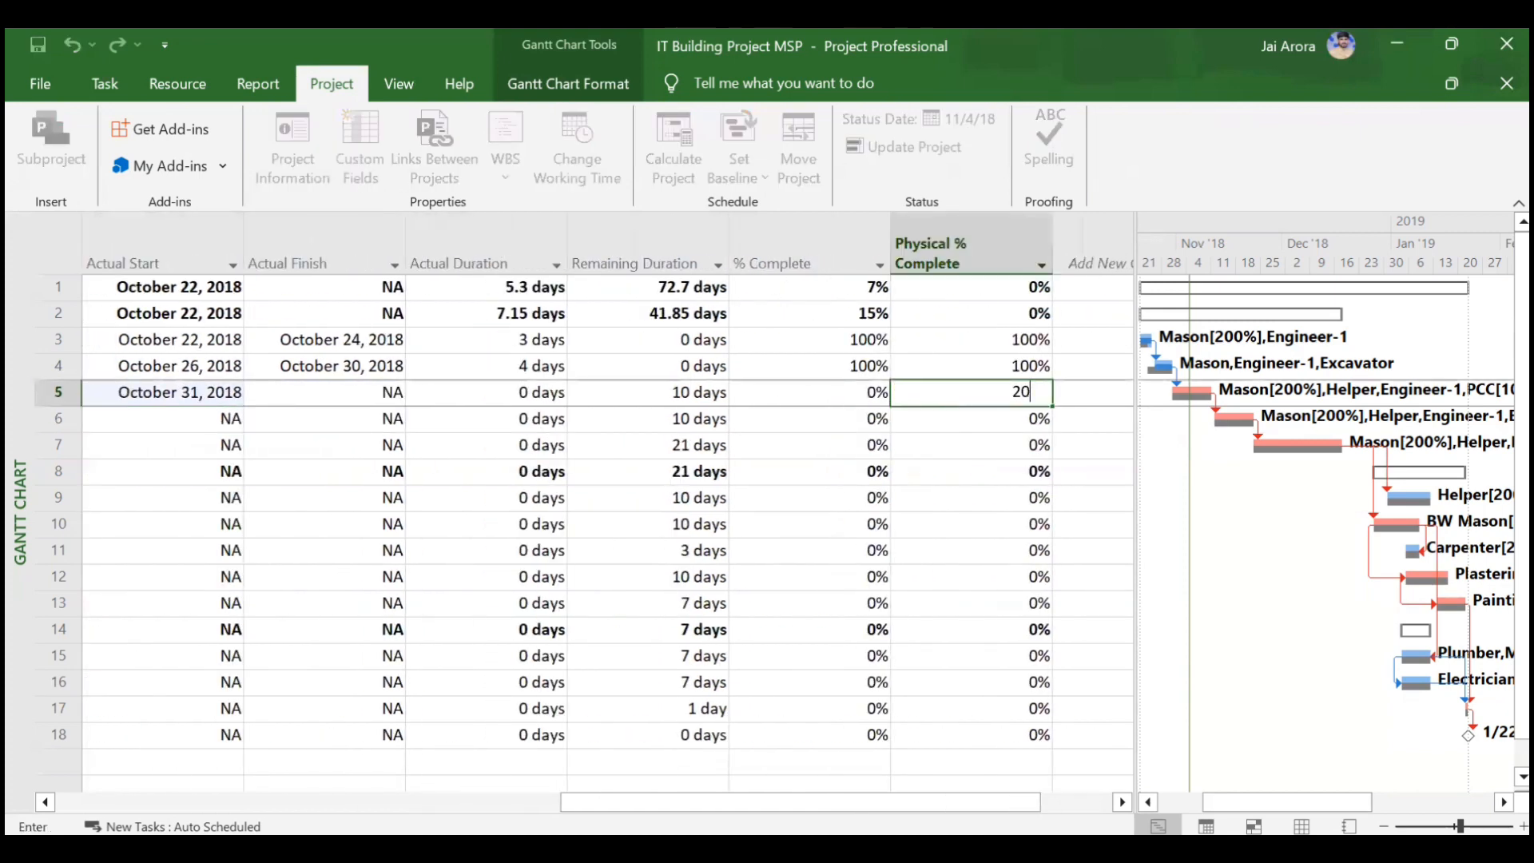
{"action": "key", "text": "Return"}
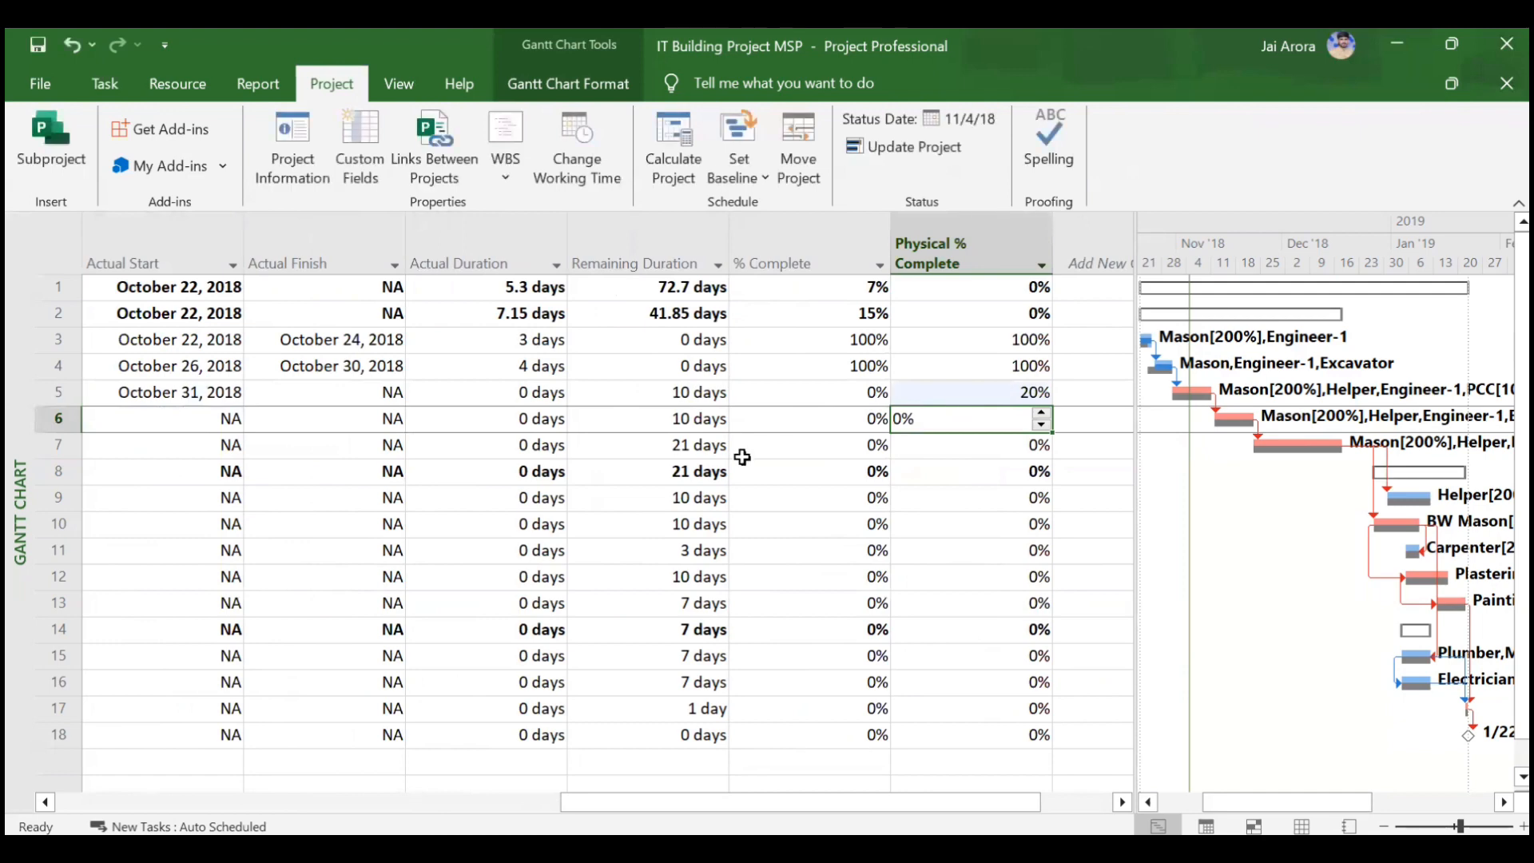
Mark task 5 as on track so its progress is updated to the status date.
{"action": "key", "text": "Up"}
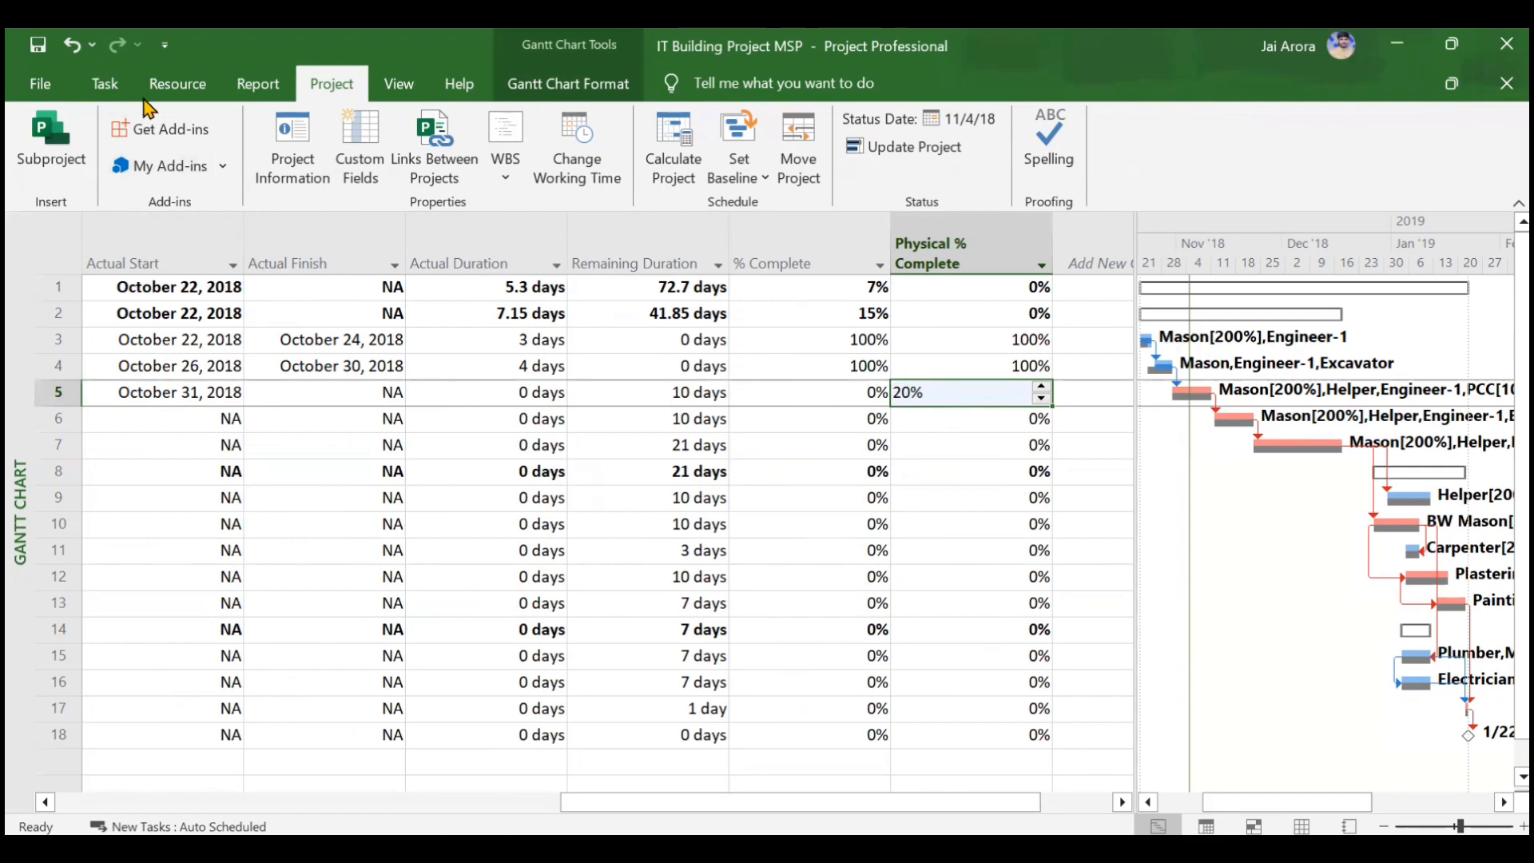
{"action": "left_click", "coordinate": [104, 83]}
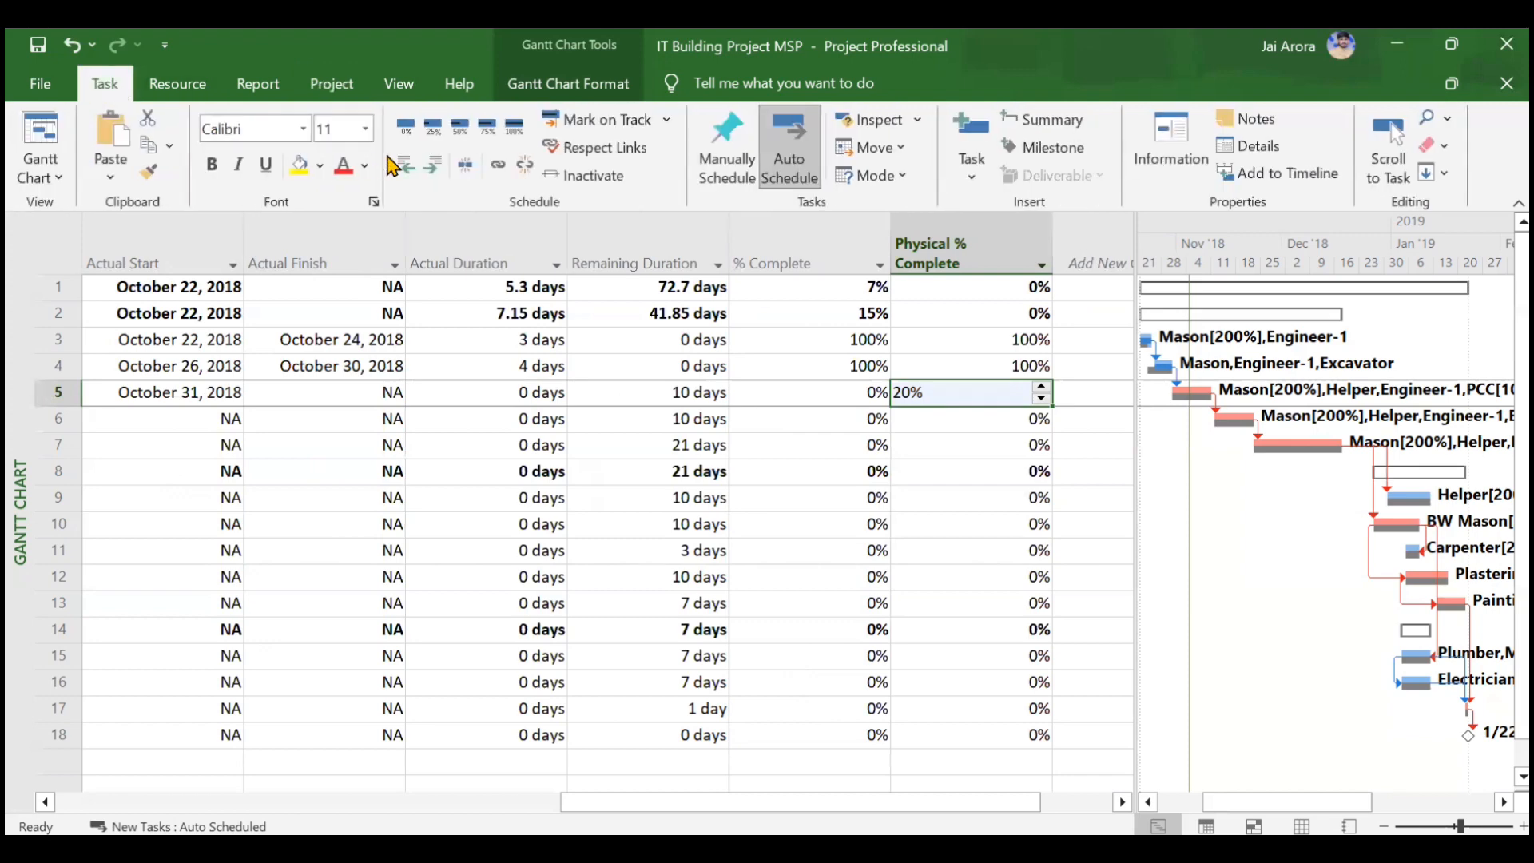
{"action": "left_click", "coordinate": [584, 125]}
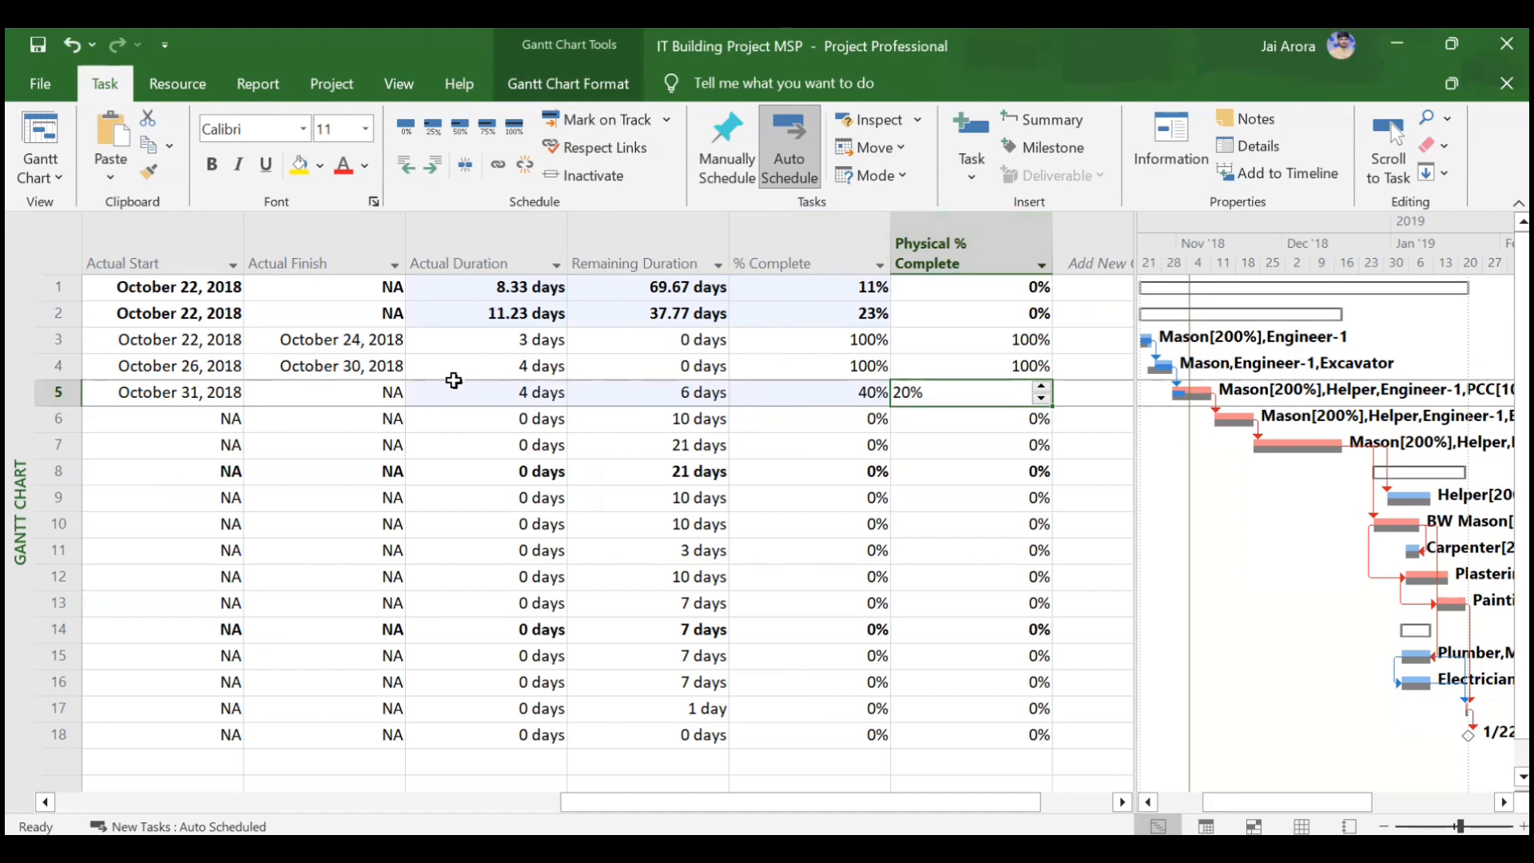
Set the Remaining Duration of task 5 to 8 days.
{"action": "left_click", "coordinate": [616, 391]}
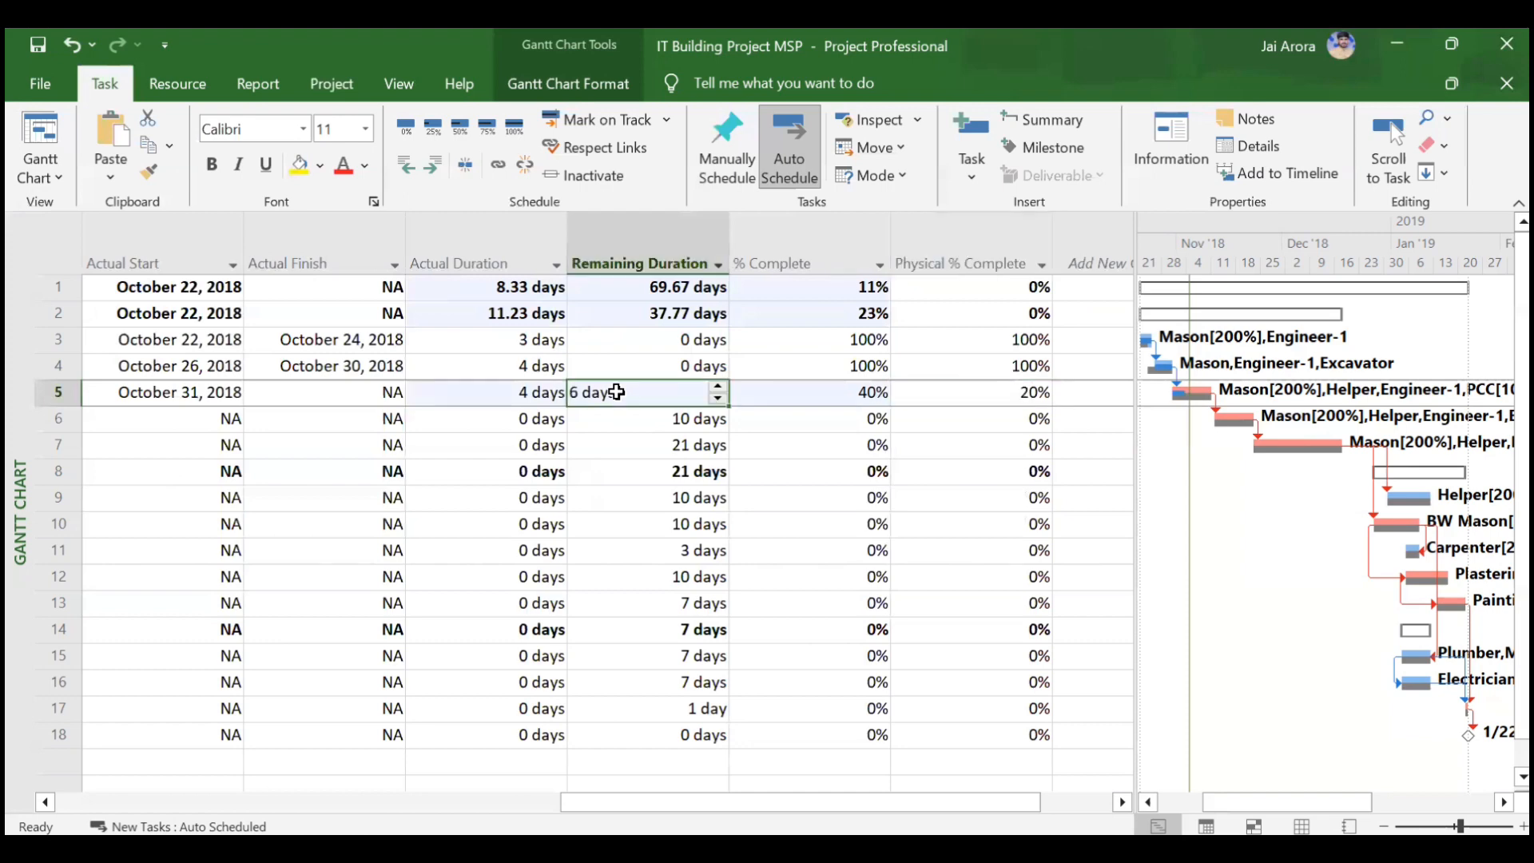
{"action": "left_click", "coordinate": [720, 388]}
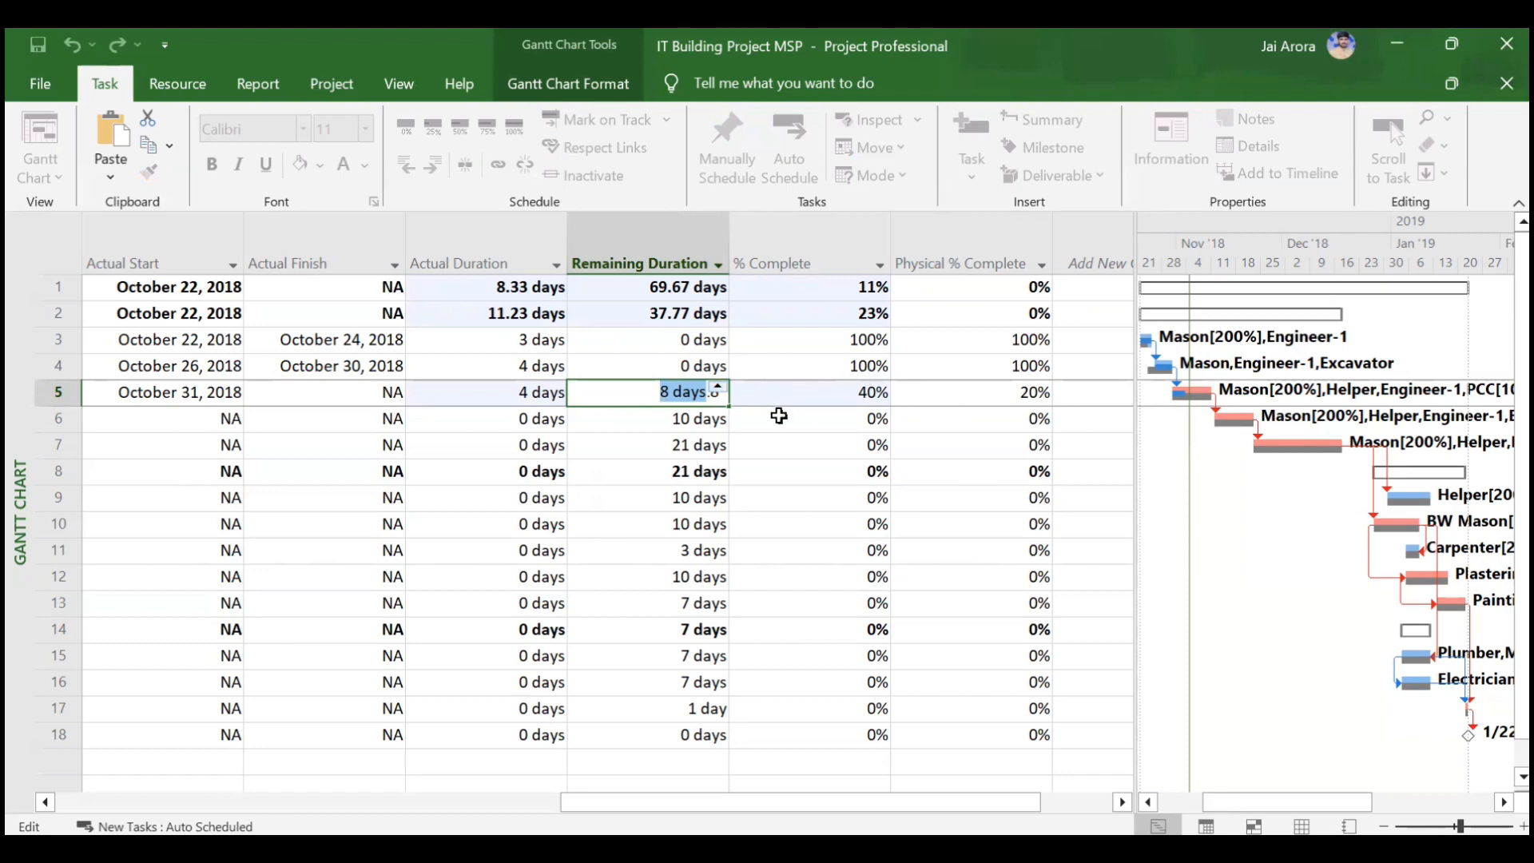
{"action": "key", "text": "Return"}
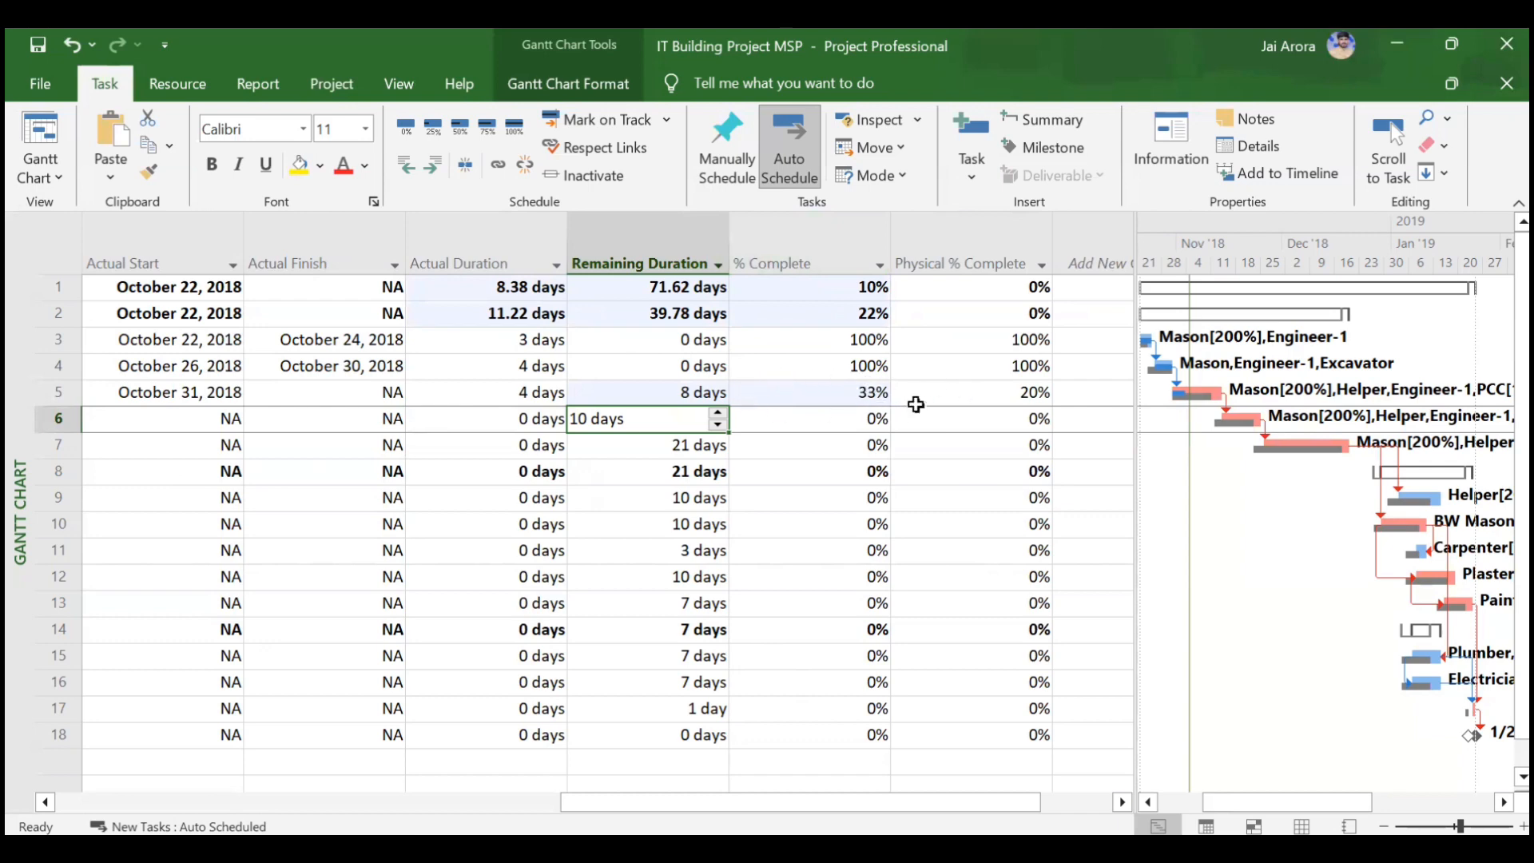
Try a % Complete value of 45% on task 5 and undo that change.
{"action": "left_click", "coordinate": [814, 400]}
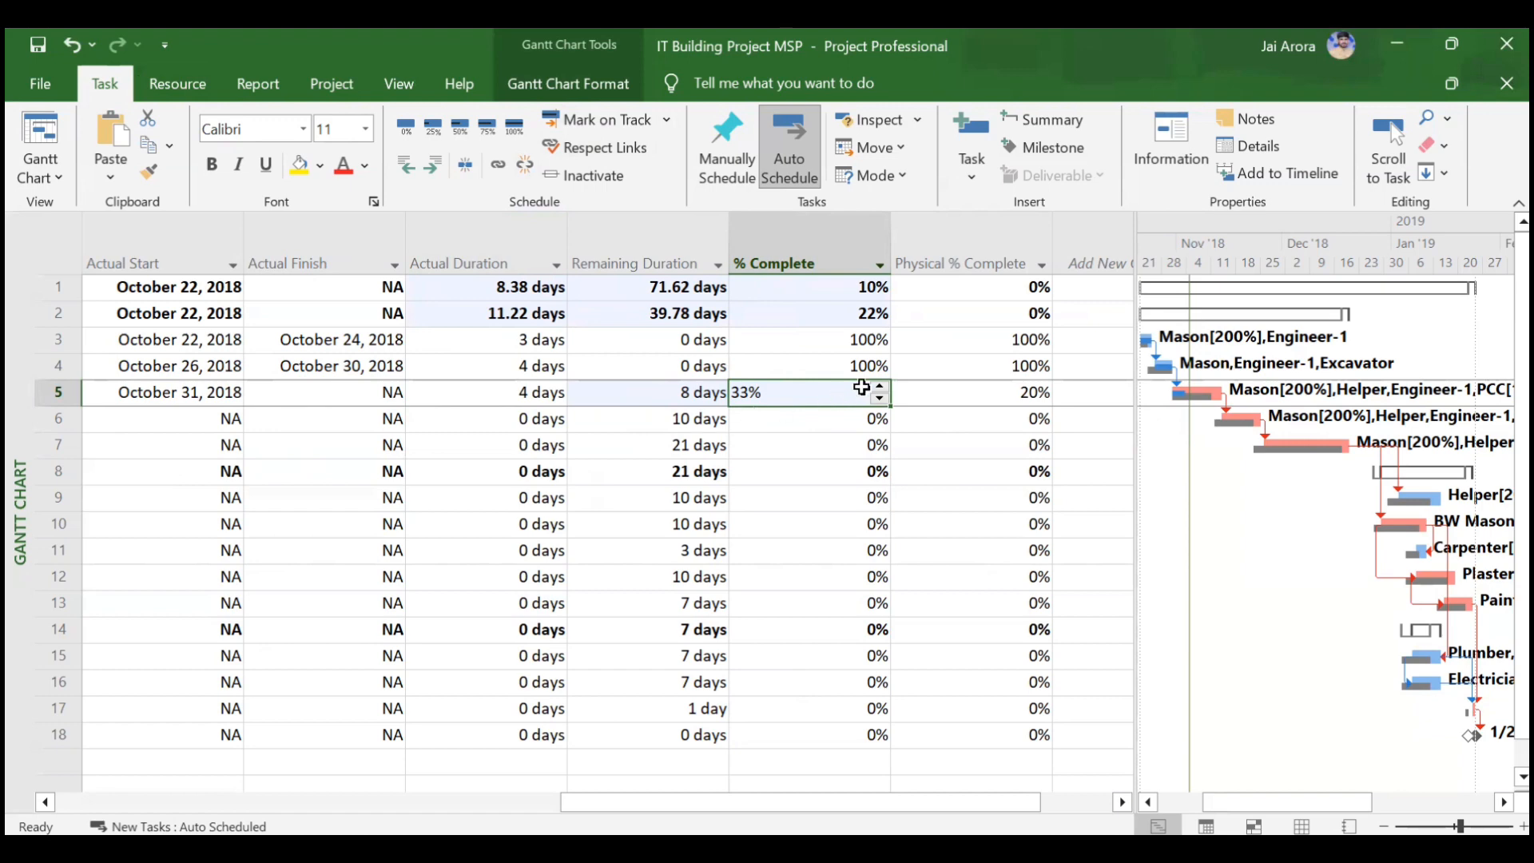
{"action": "double_click", "coordinate": [882, 385]}
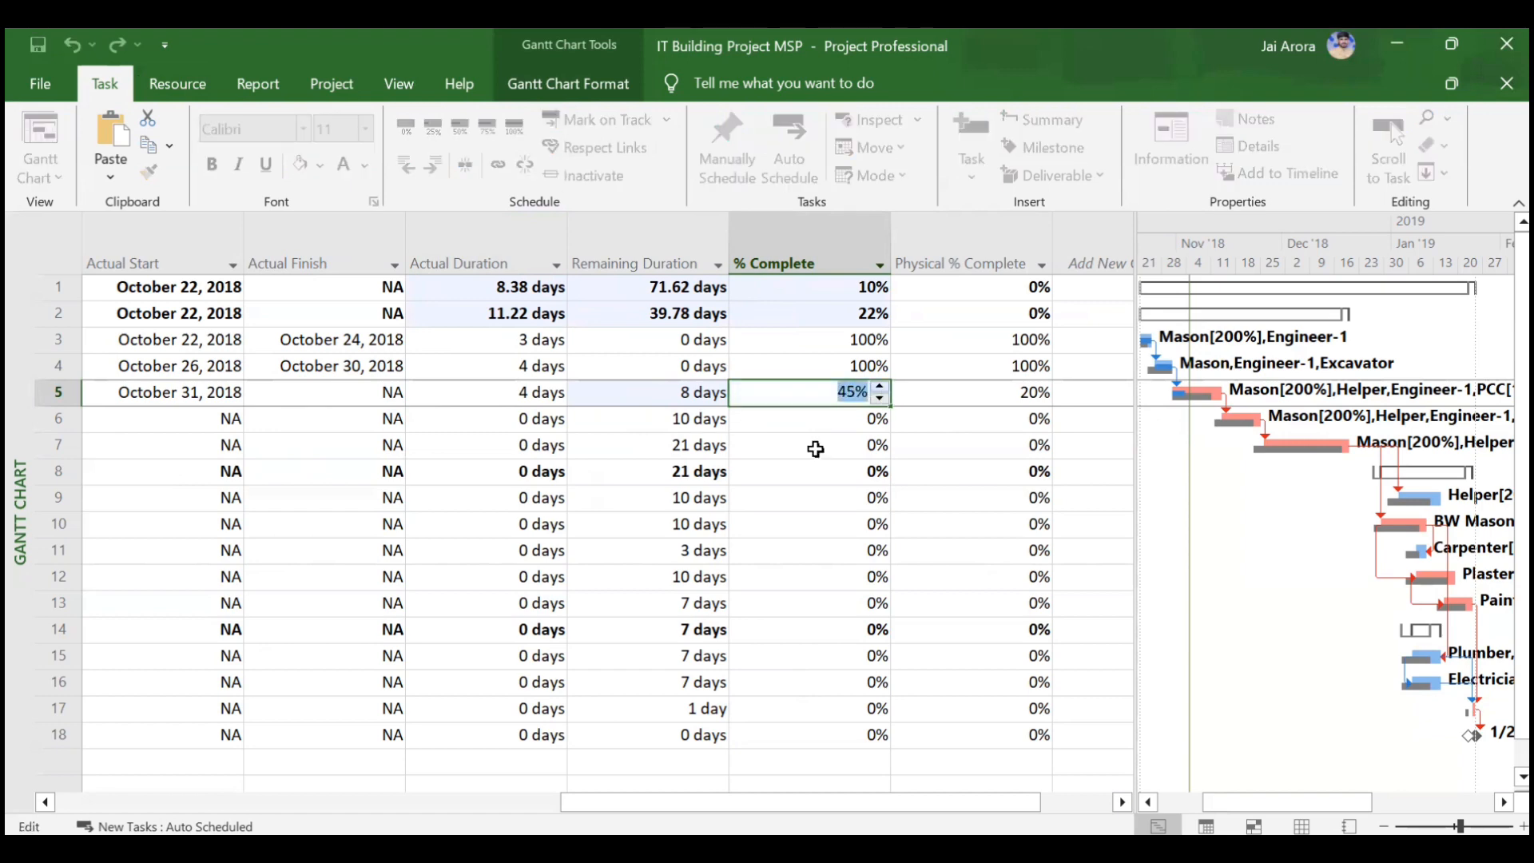
{"action": "key", "text": "Return"}
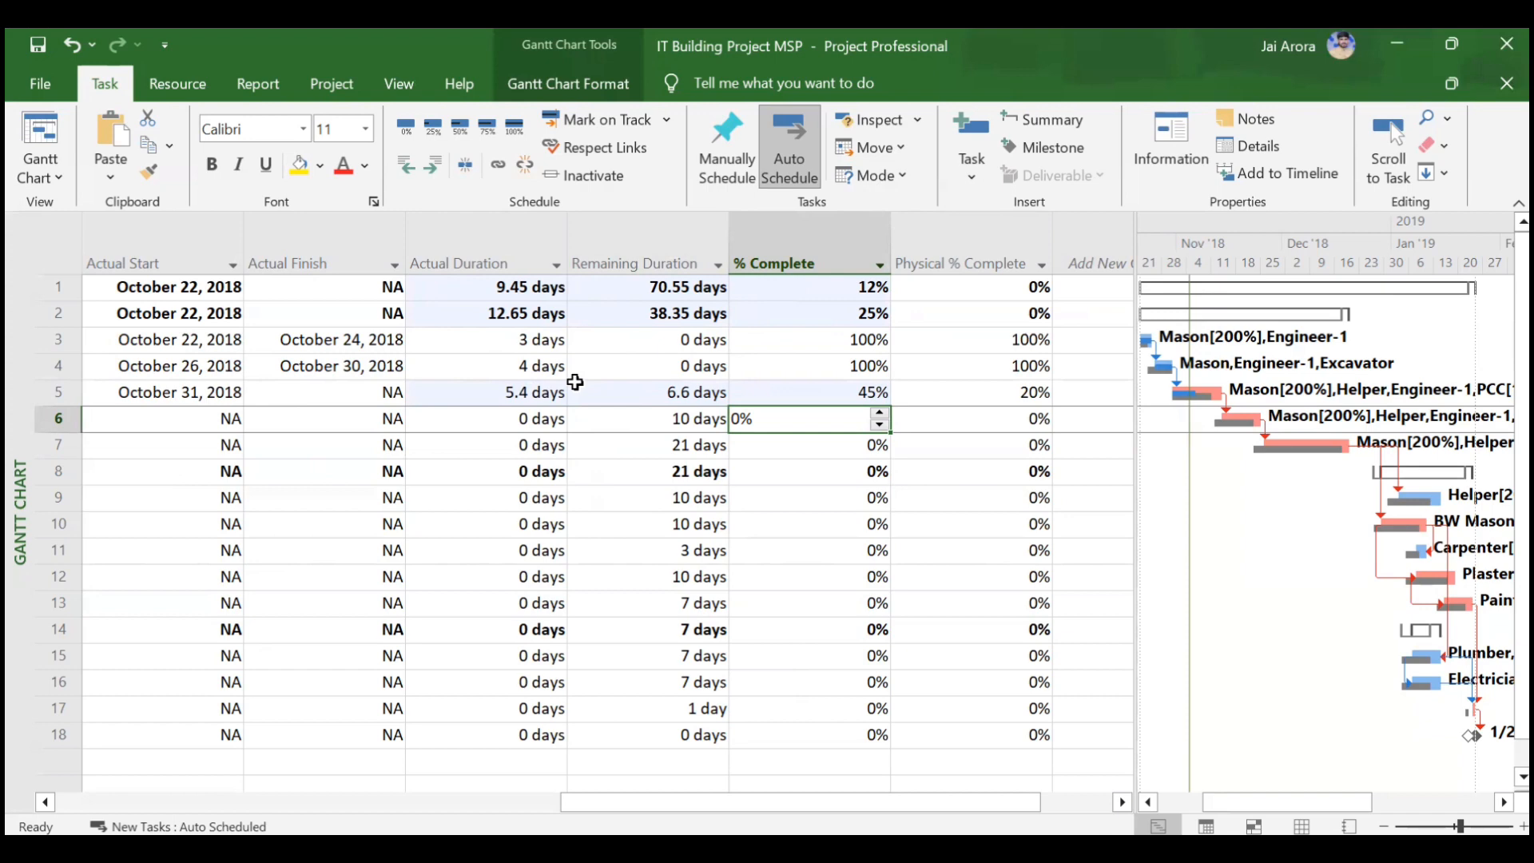
{"action": "left_click", "coordinate": [771, 396]}
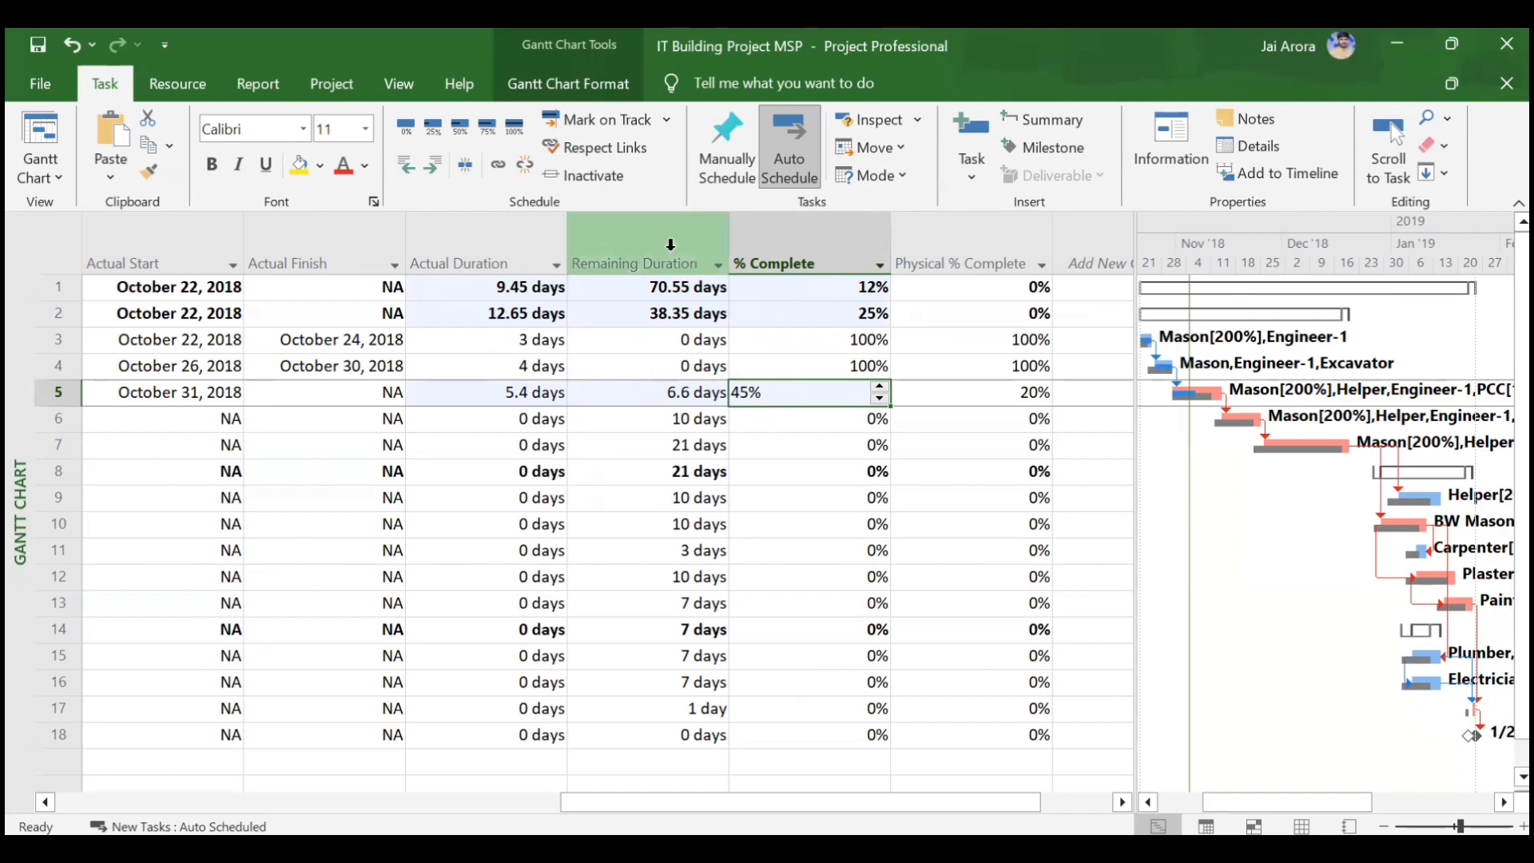
{"action": "key", "text": "ctrl+z"}
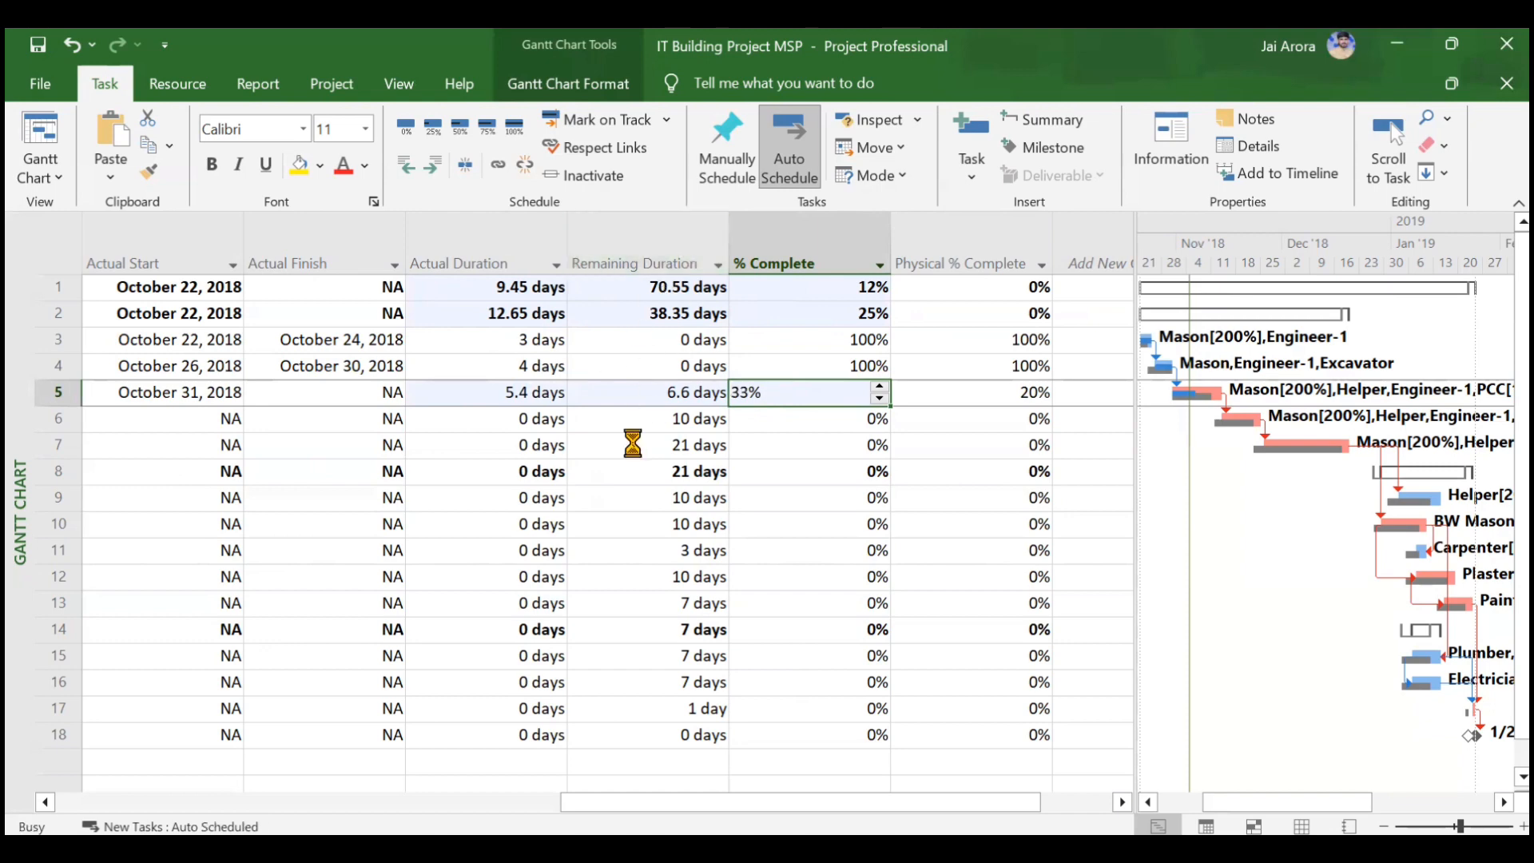
Set the Physical % Complete of task 5 to 25%.
{"action": "scroll", "coordinate": [879, 398], "scroll_direction": "right", "scroll_amount": 1}
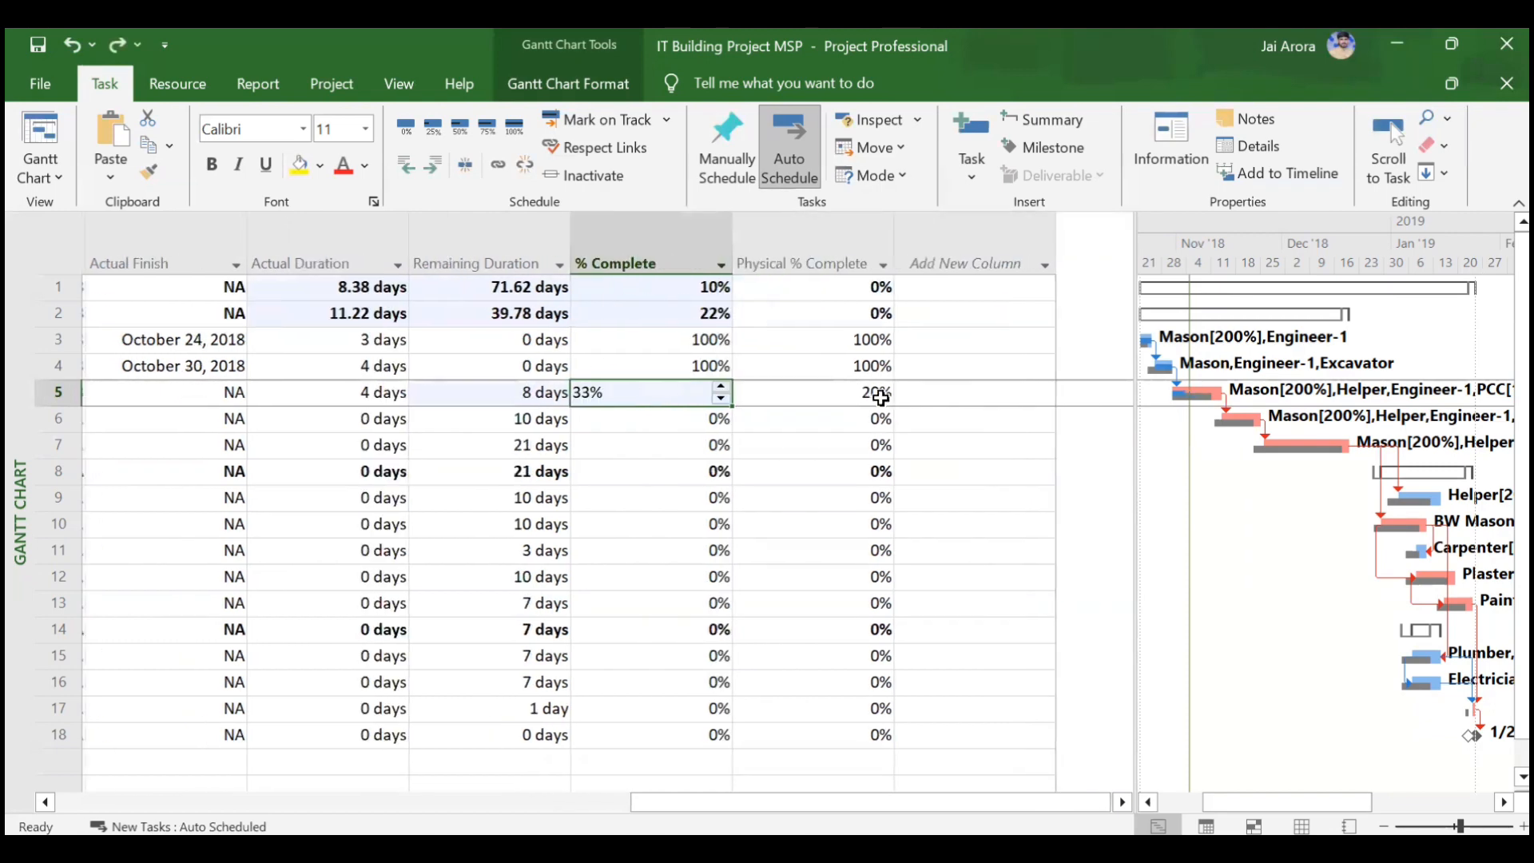
{"action": "left_click", "coordinate": [826, 389]}
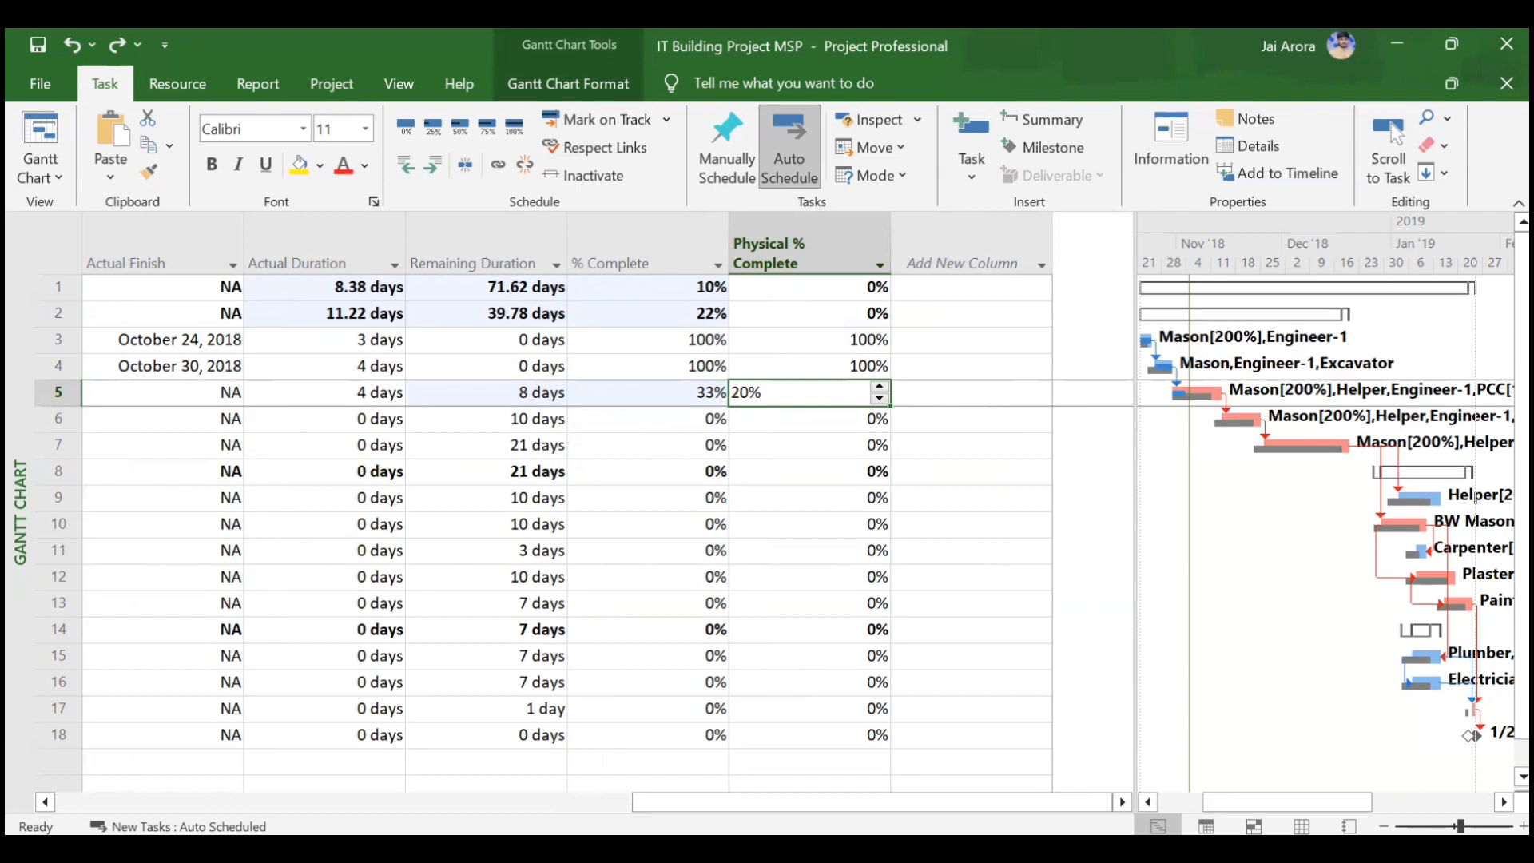
{"action": "type", "text": "25"}
{"action": "key", "text": "Return"}
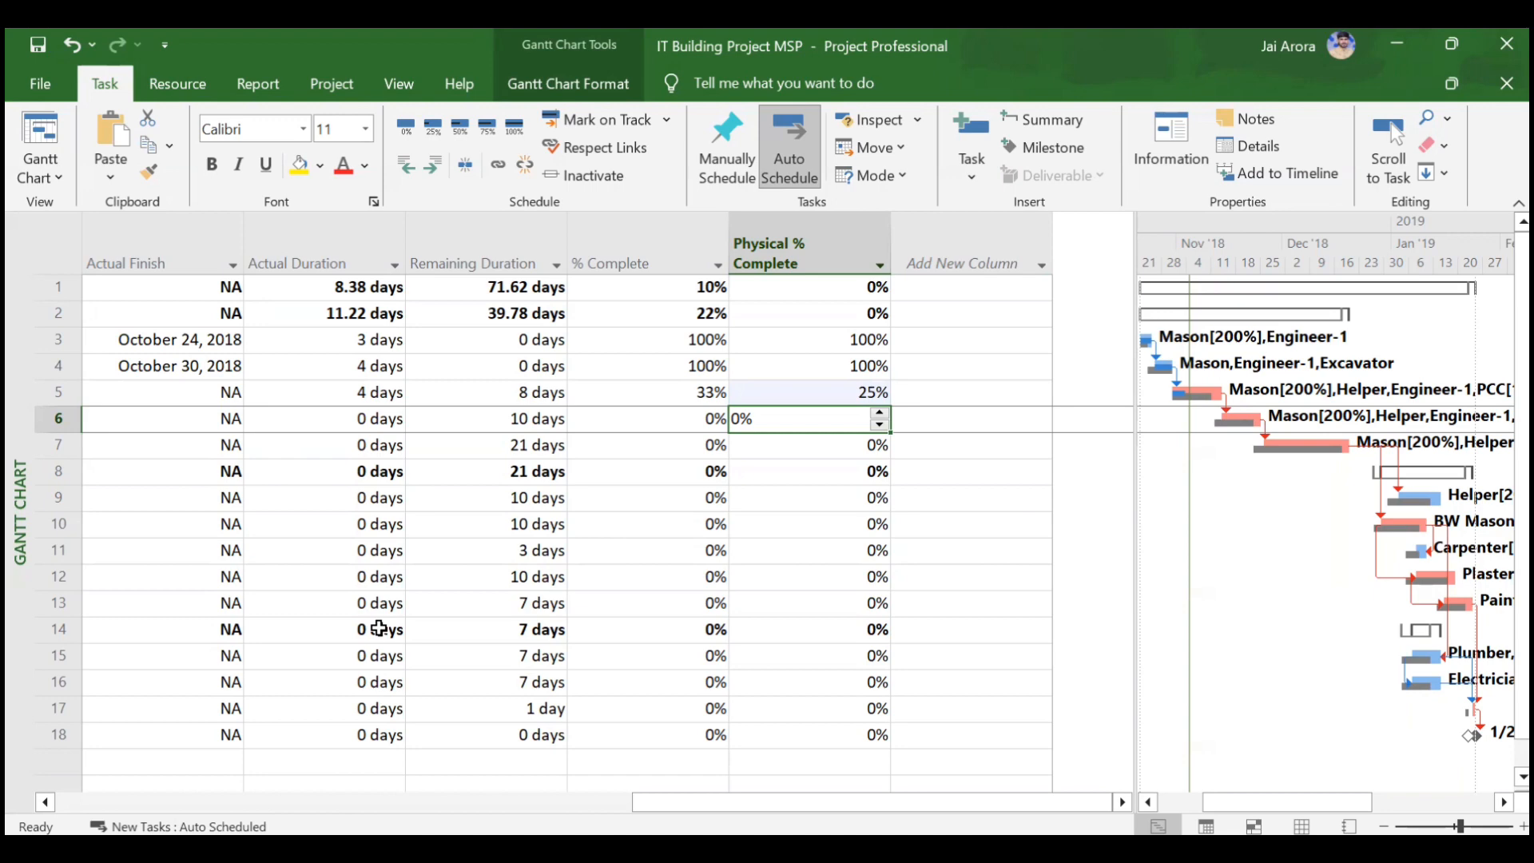
Add an Actual Cost column to the task table after Physical % Complete.
{"action": "left_click", "coordinate": [936, 237]}
{"action": "type", "text": "act"}
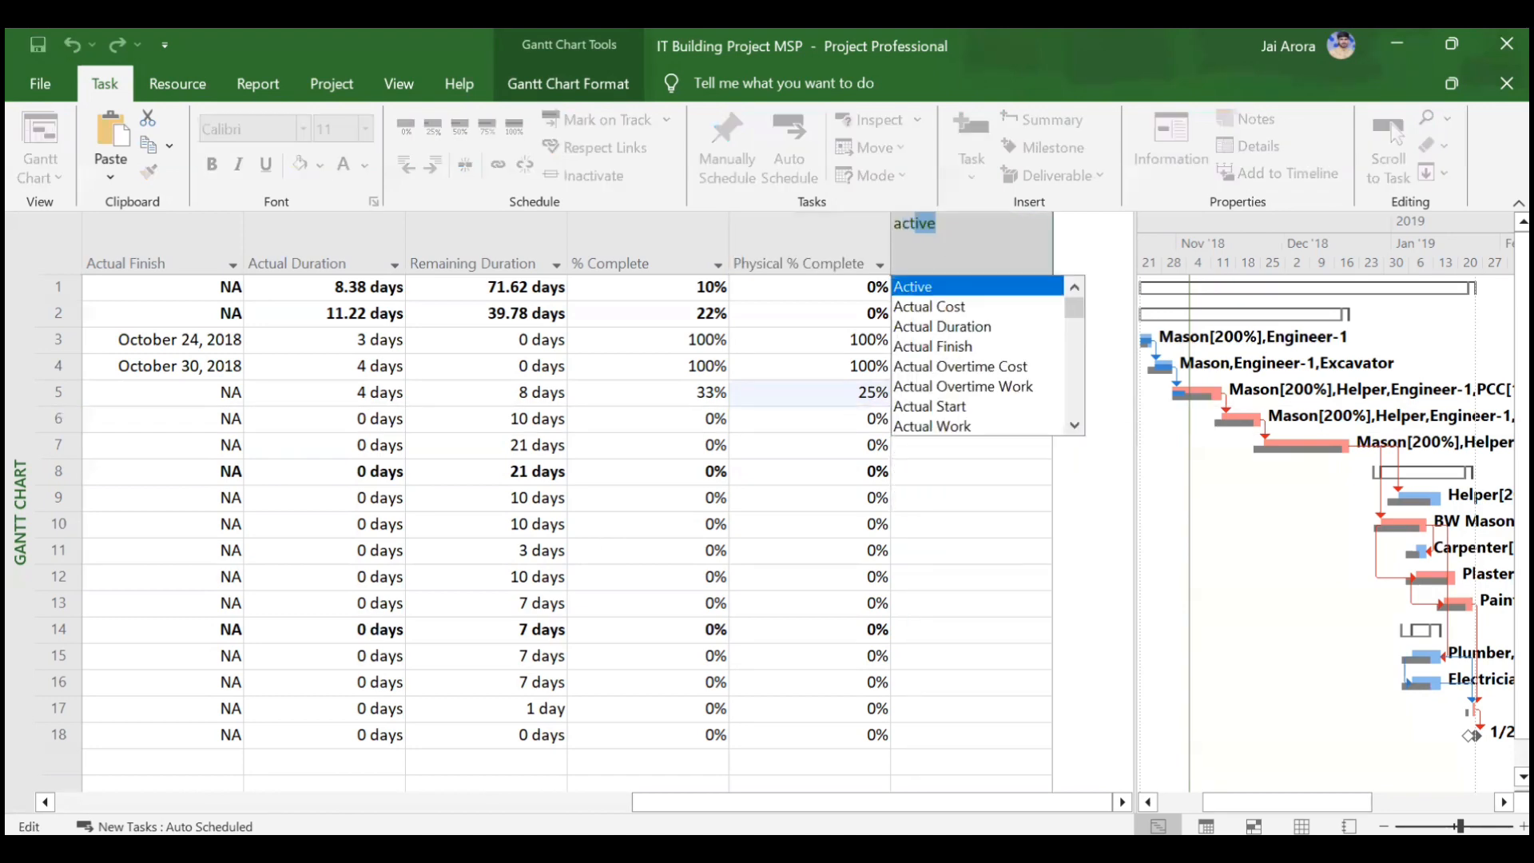
{"action": "type", "text": "ua"}
{"action": "key", "text": "Return"}
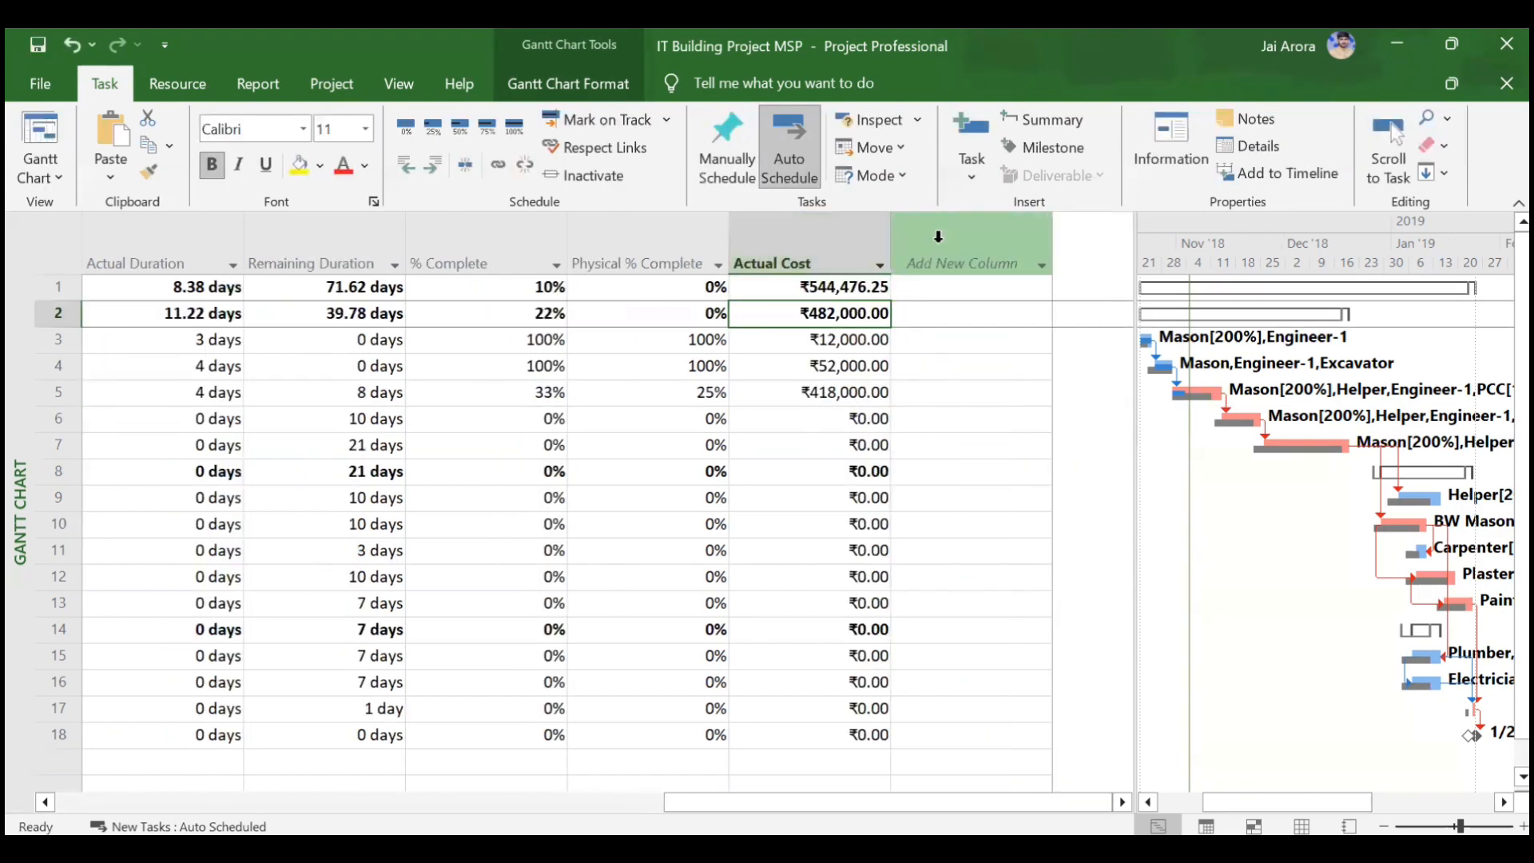
Add a Baseline Cost column to the task table after Actual Cost.
{"action": "left_click", "coordinate": [937, 236]}
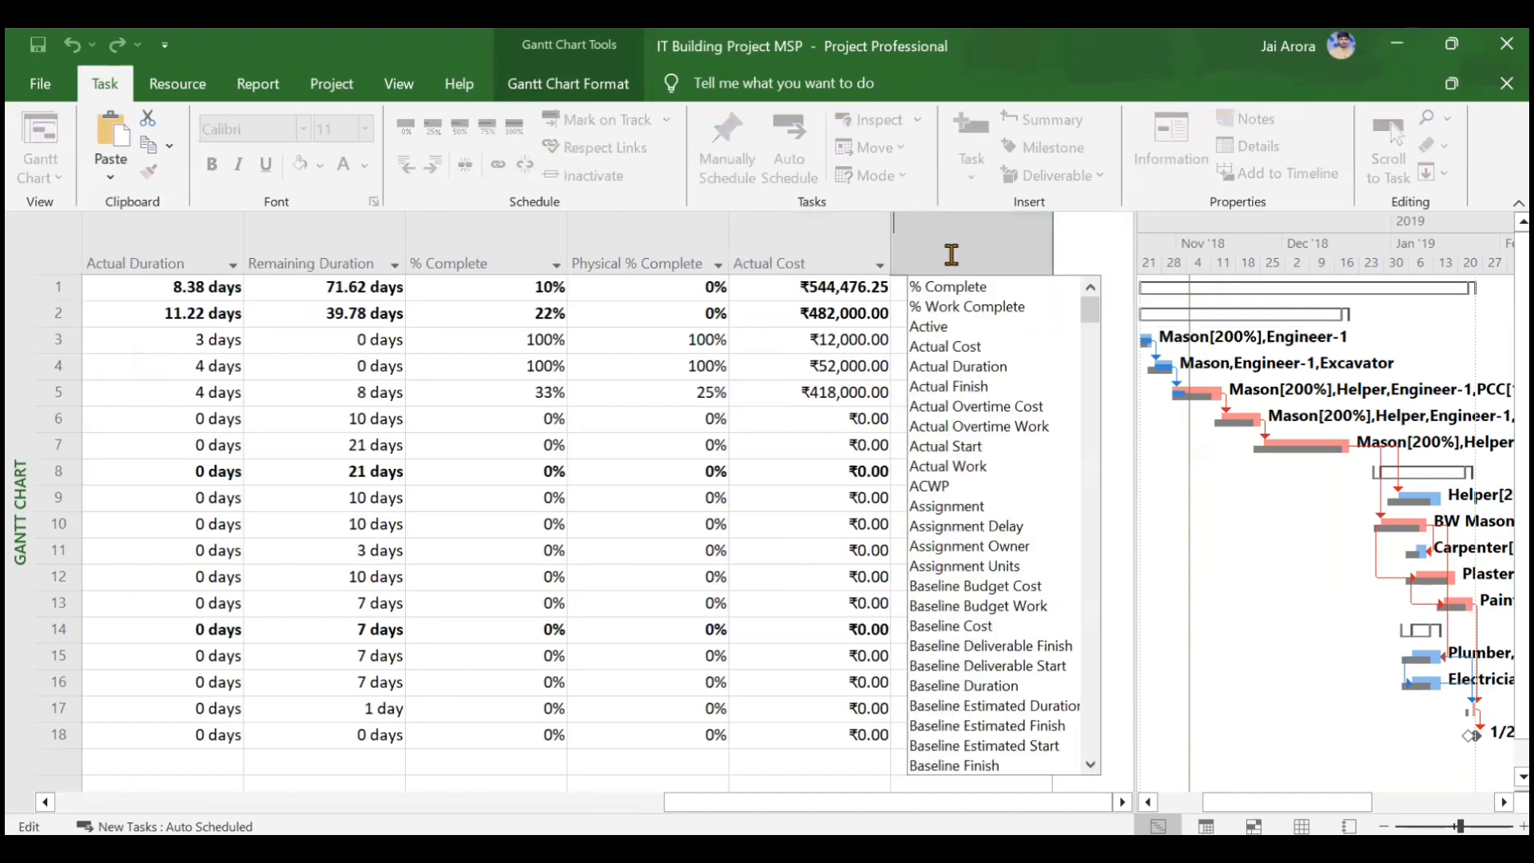
{"action": "type", "text": "baseline Budget Cost"}
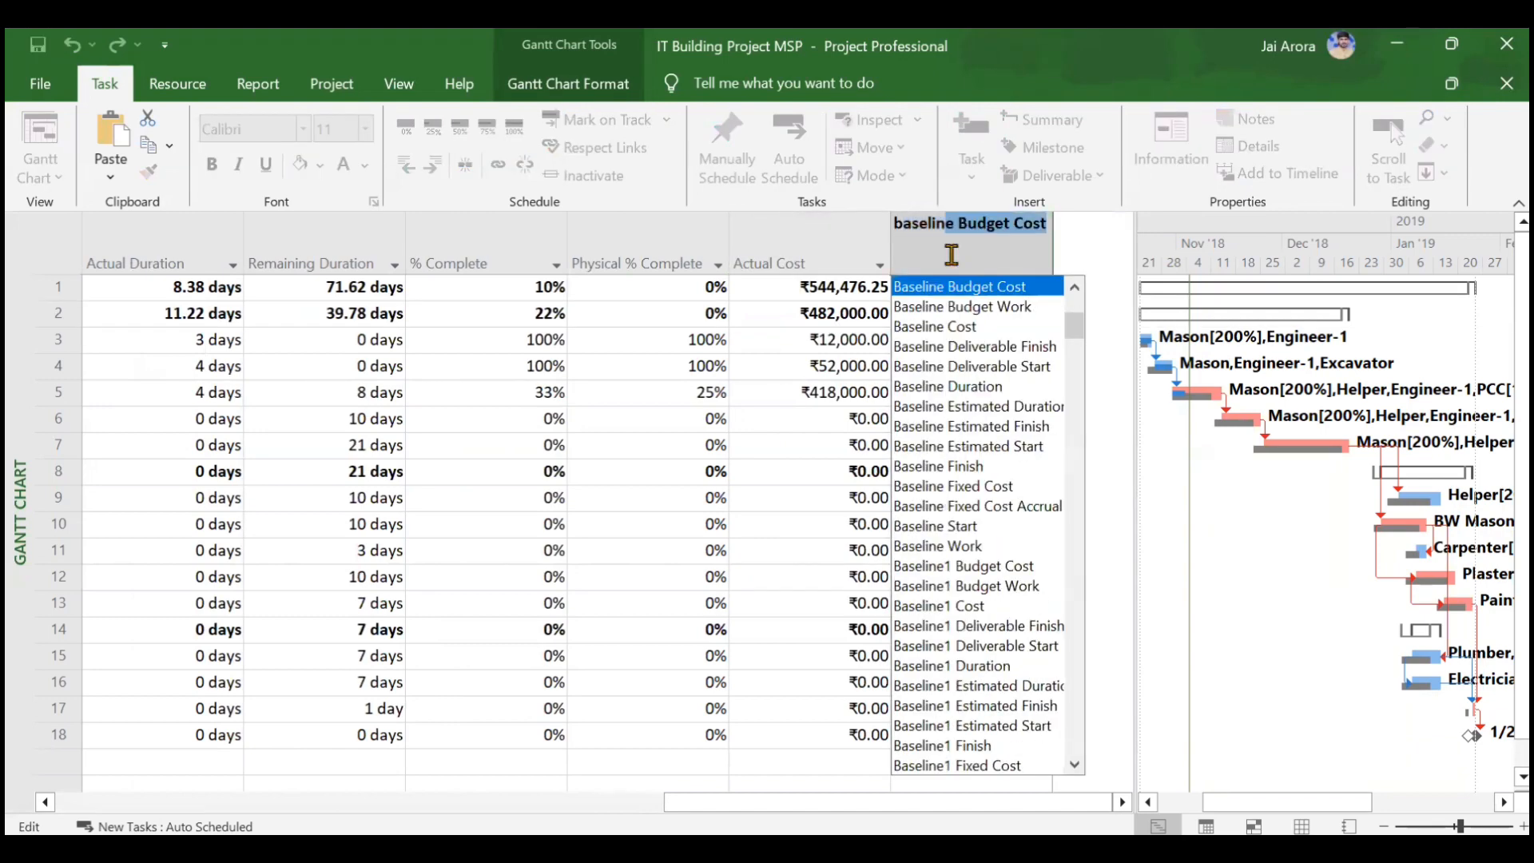
{"action": "key", "text": "Down"}
{"action": "key", "text": "Down"}
{"action": "key", "text": "Return"}
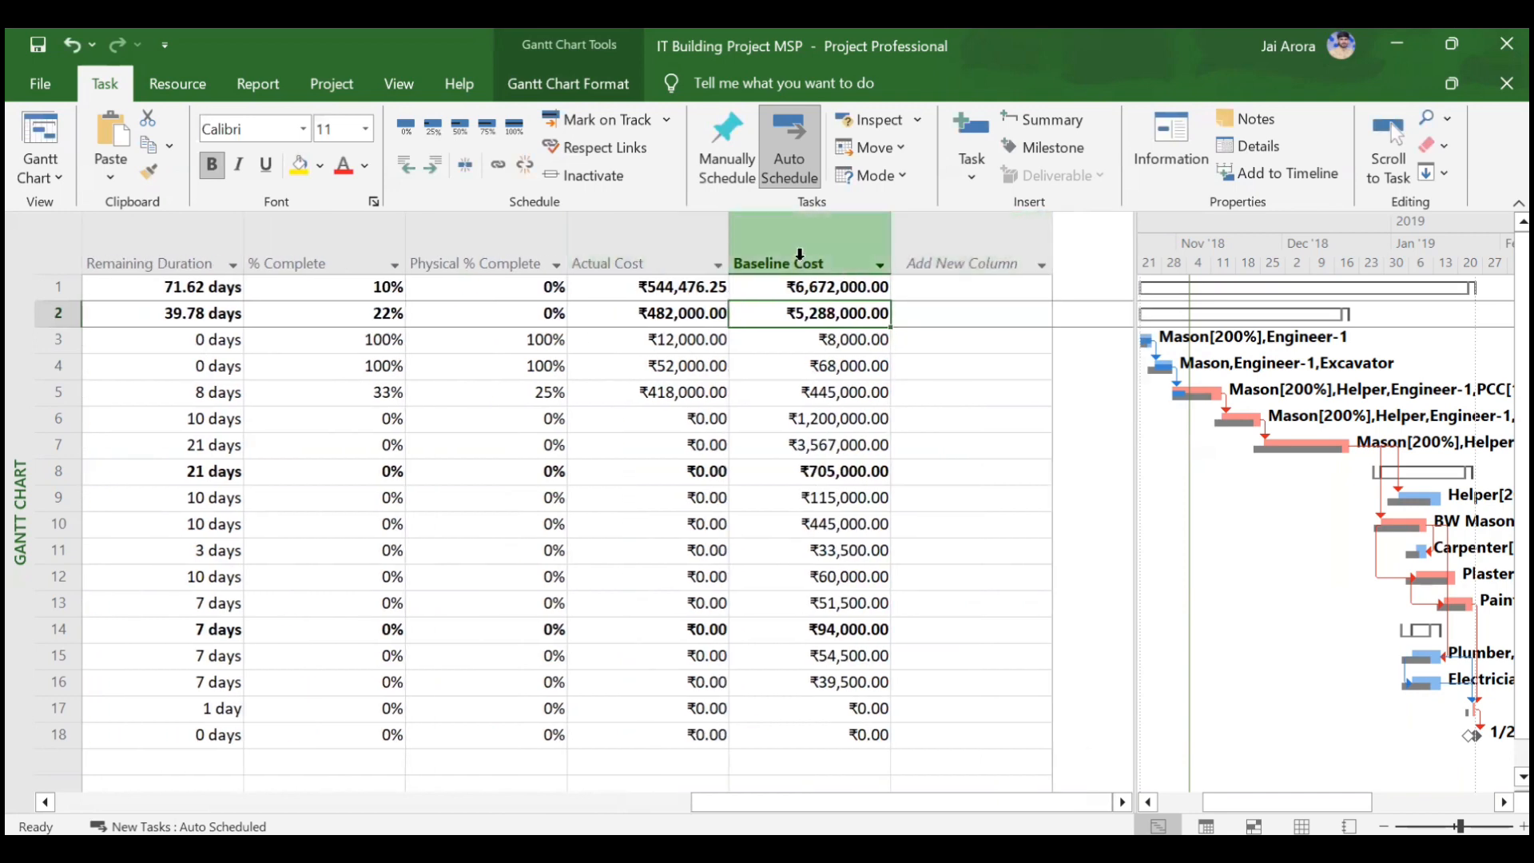
Insert a Baseline Duration column in the task table immediately before Actual Duration.
{"action": "scroll", "coordinate": [503, 373], "scroll_direction": "left", "scroll_amount": 4}
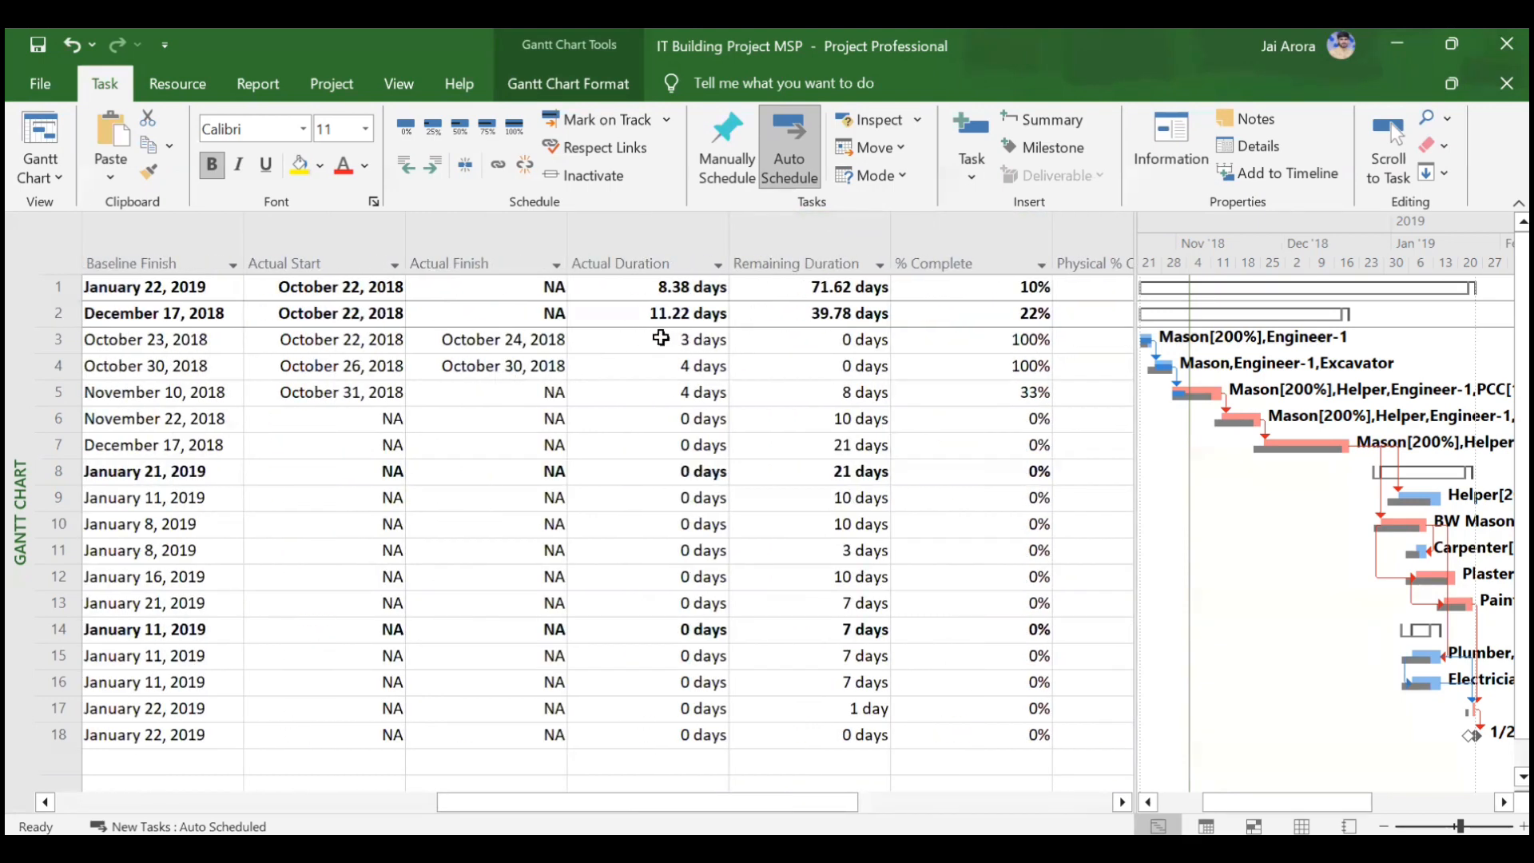
{"action": "left_click", "coordinate": [635, 254]}
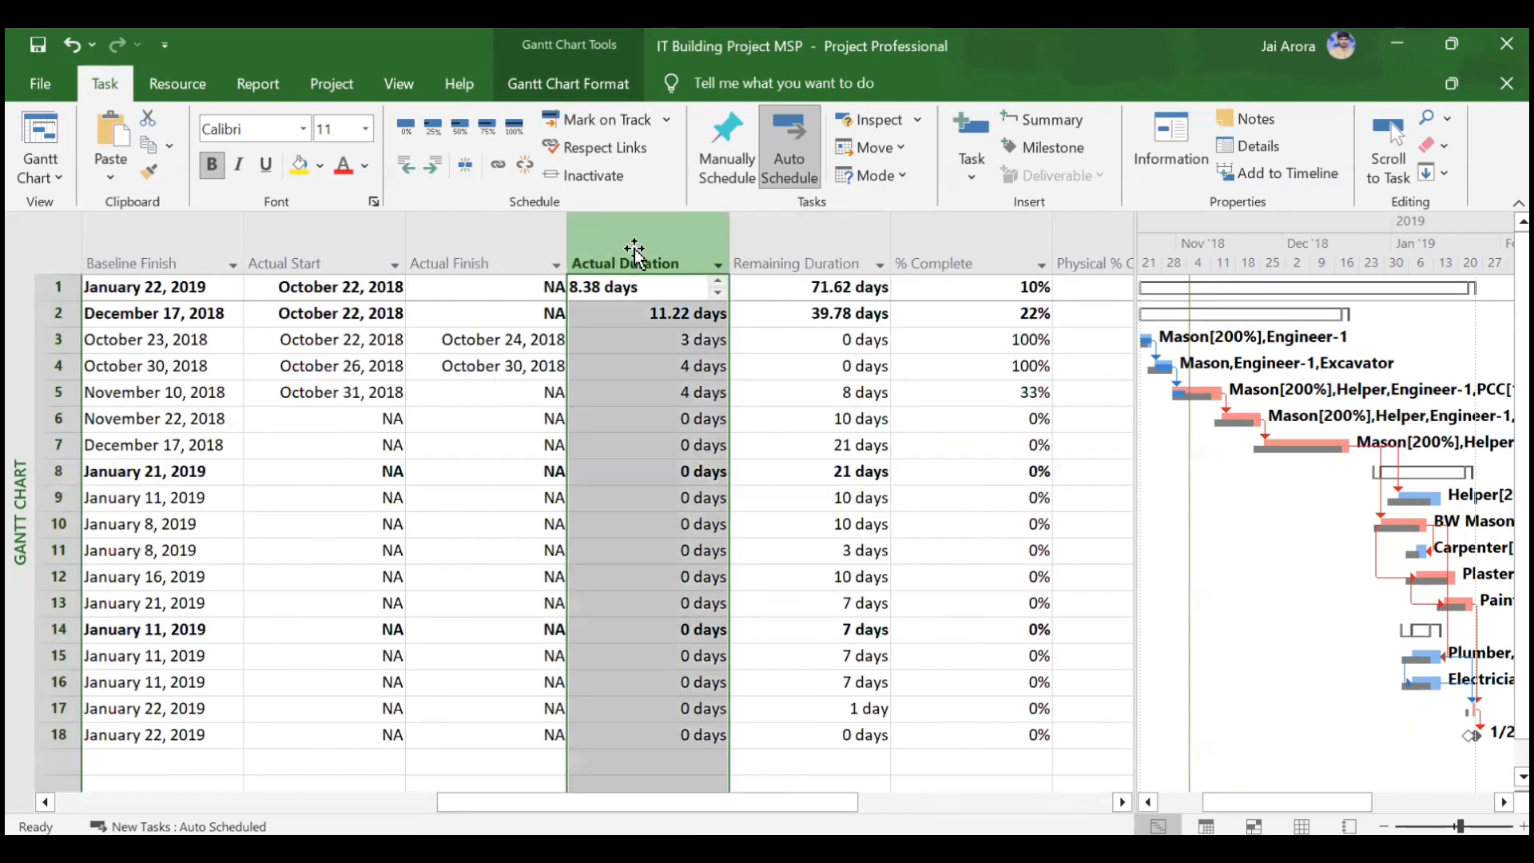
{"action": "right_click", "coordinate": [635, 254]}
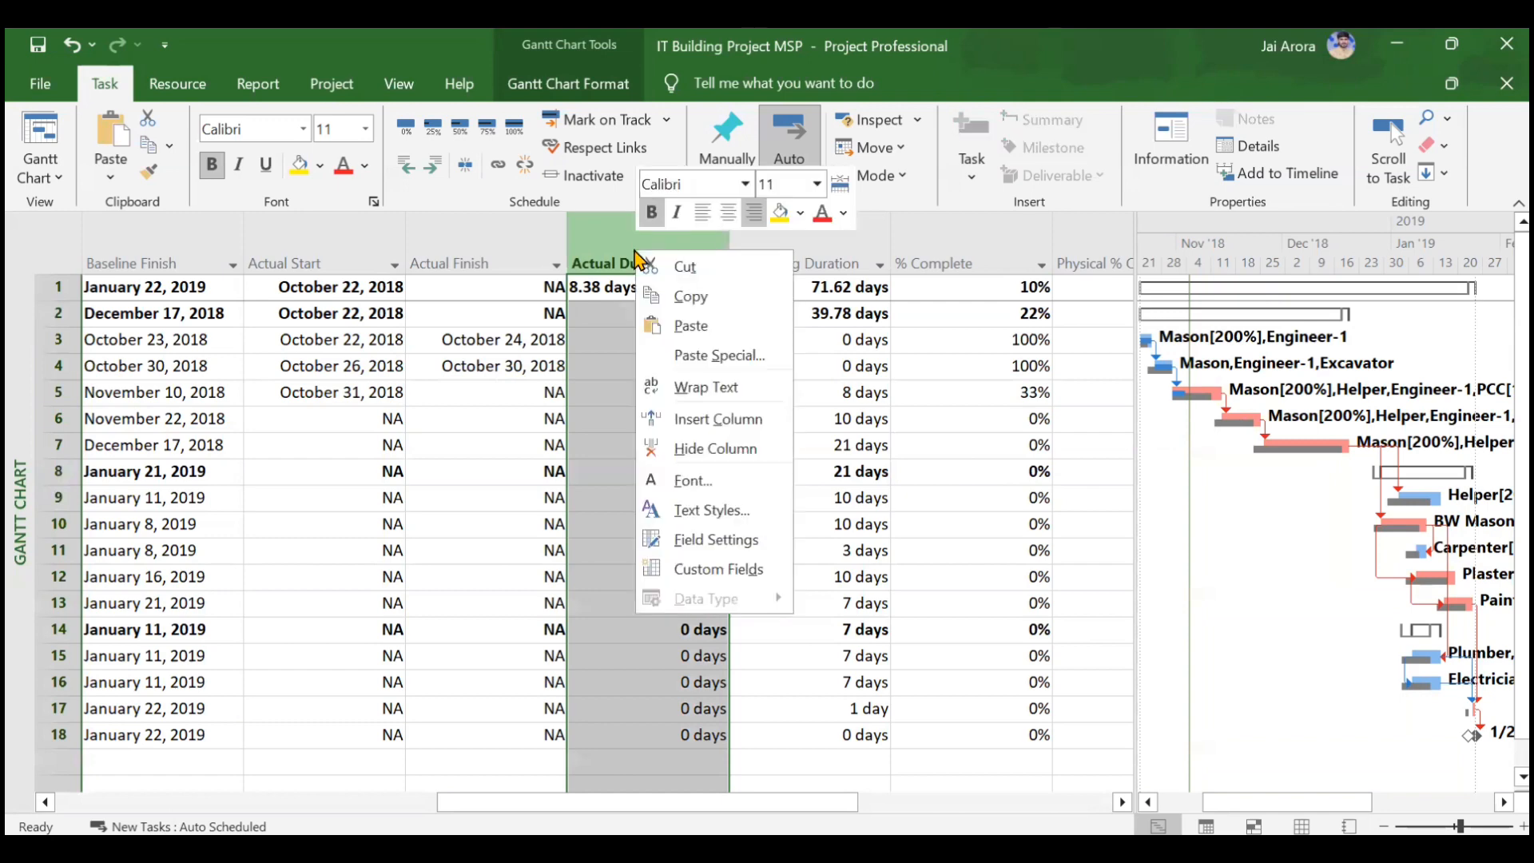
{"action": "left_click", "coordinate": [715, 419]}
{"action": "type", "text": "baseline Budget Cost"}
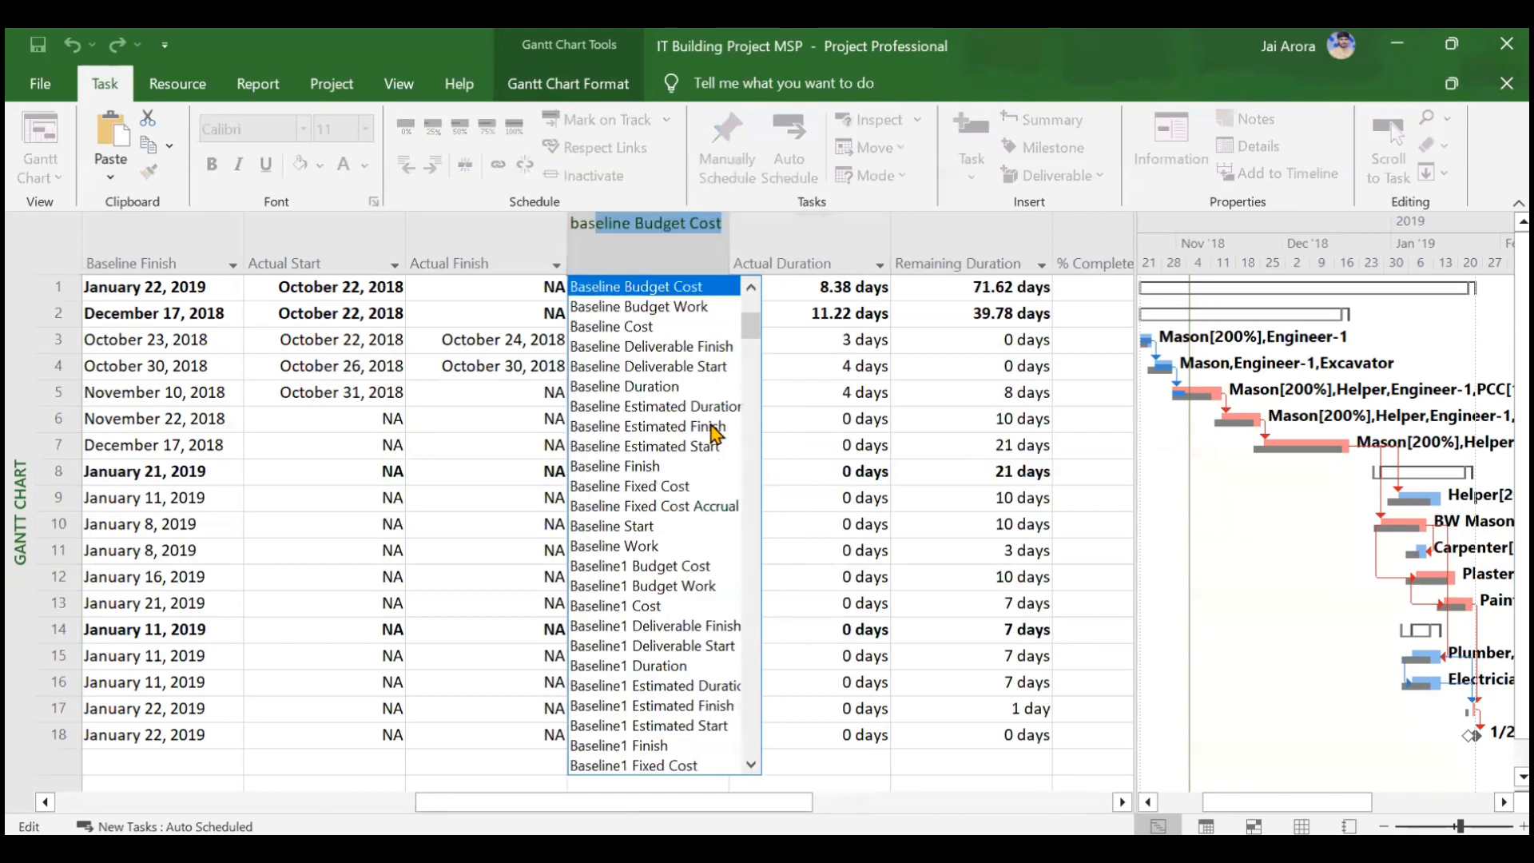
{"action": "key", "text": "Down"}
{"action": "key", "text": "Down"}
{"action": "key", "text": "Down"}
{"action": "key", "text": "Down"}
{"action": "key", "text": "Down"}
{"action": "key", "text": "Return"}
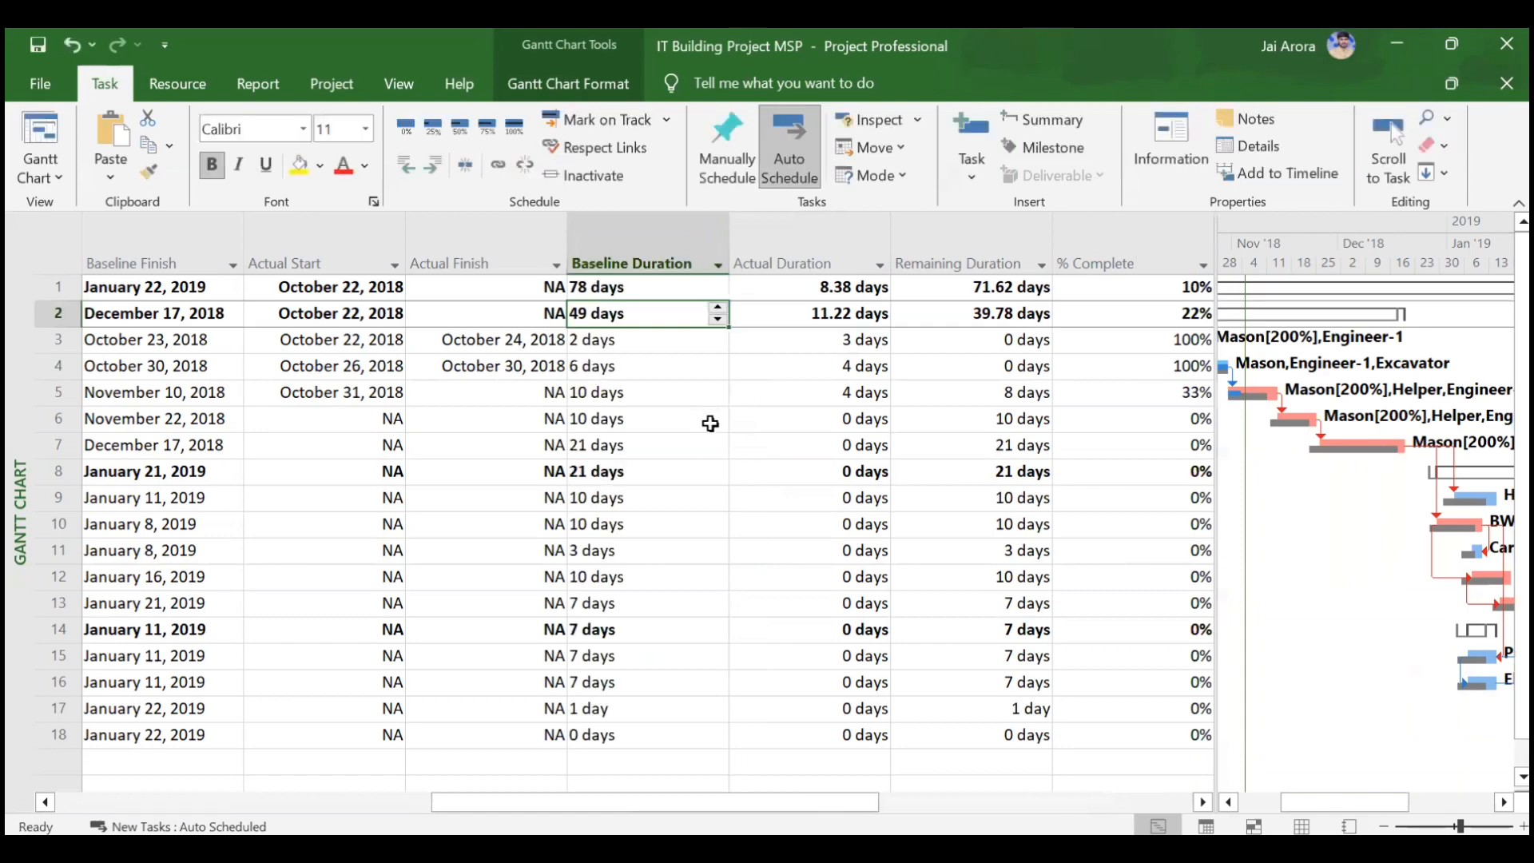
Compare the baseline and actual duration of task 3, along with its actual and baseline costs.
{"action": "left_click", "coordinate": [617, 340]}
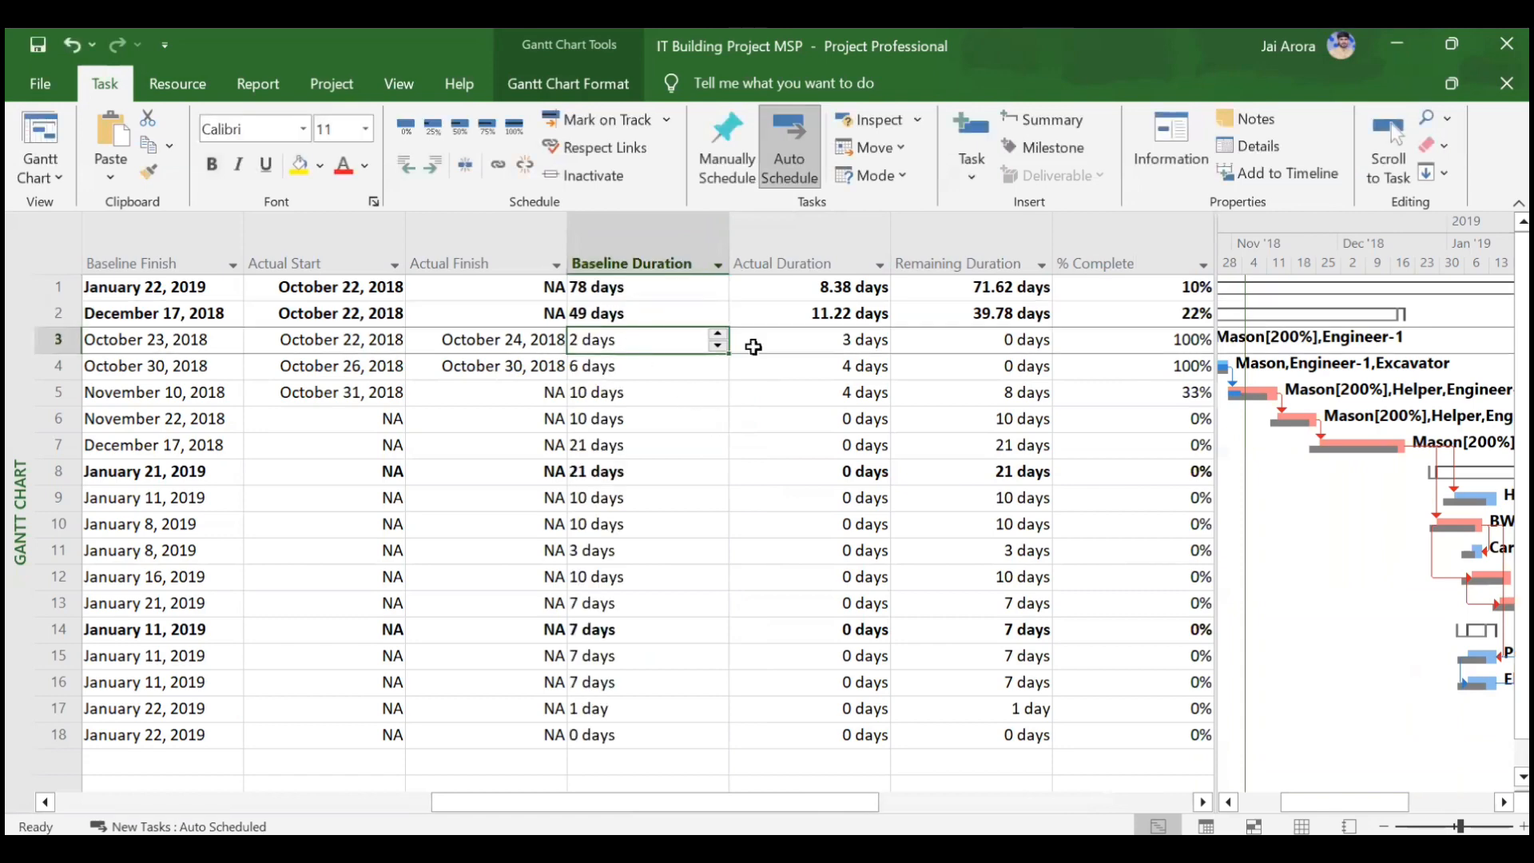
{"action": "left_click", "coordinate": [797, 341]}
{"action": "scroll", "coordinate": [798, 344], "scroll_direction": "right", "scroll_amount": 2}
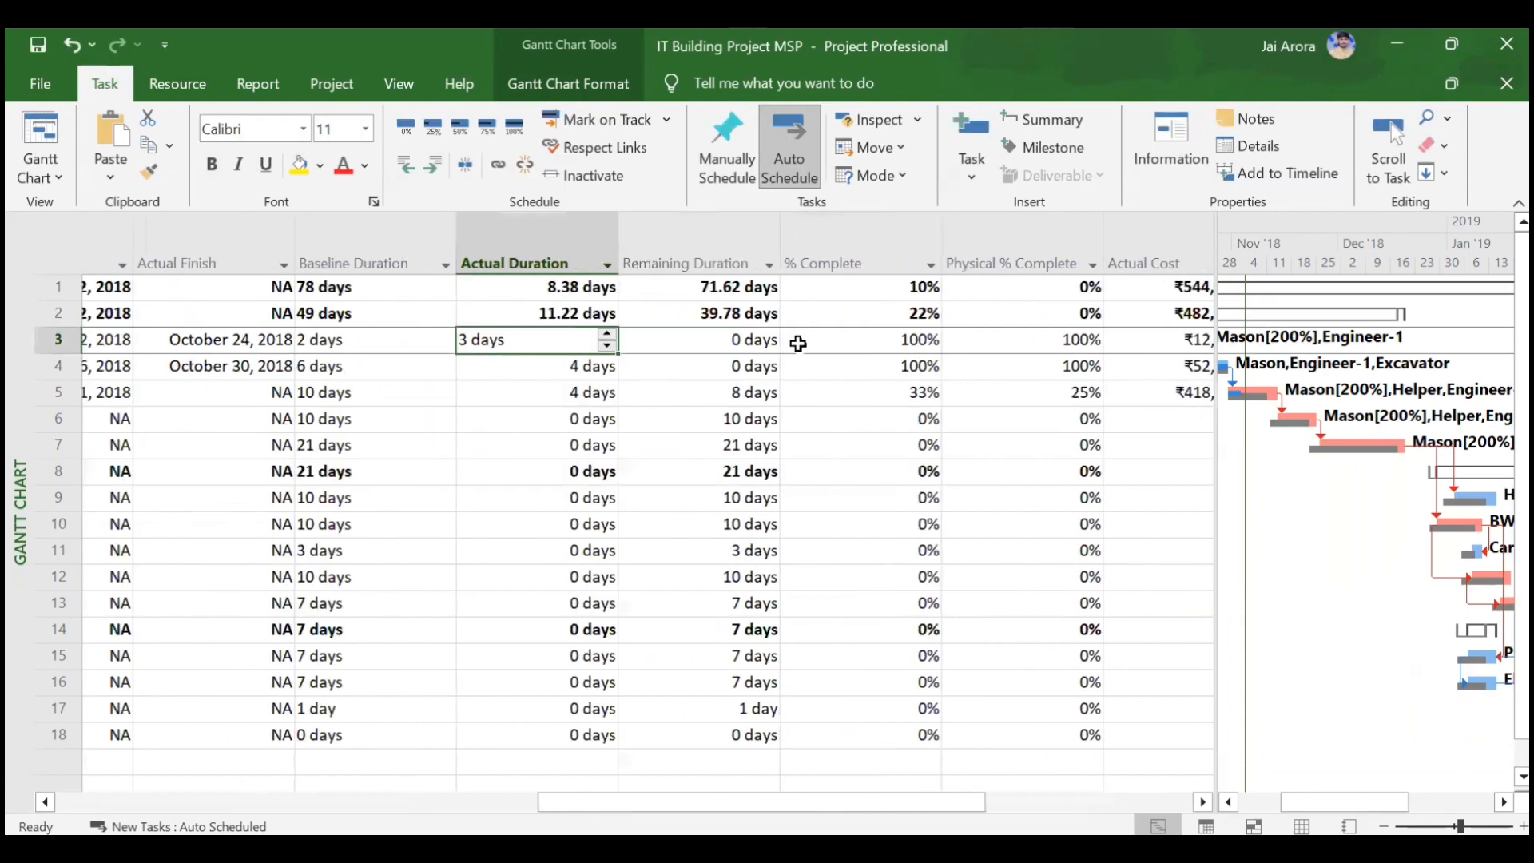
{"action": "scroll", "coordinate": [799, 343], "scroll_direction": "right", "scroll_amount": 2}
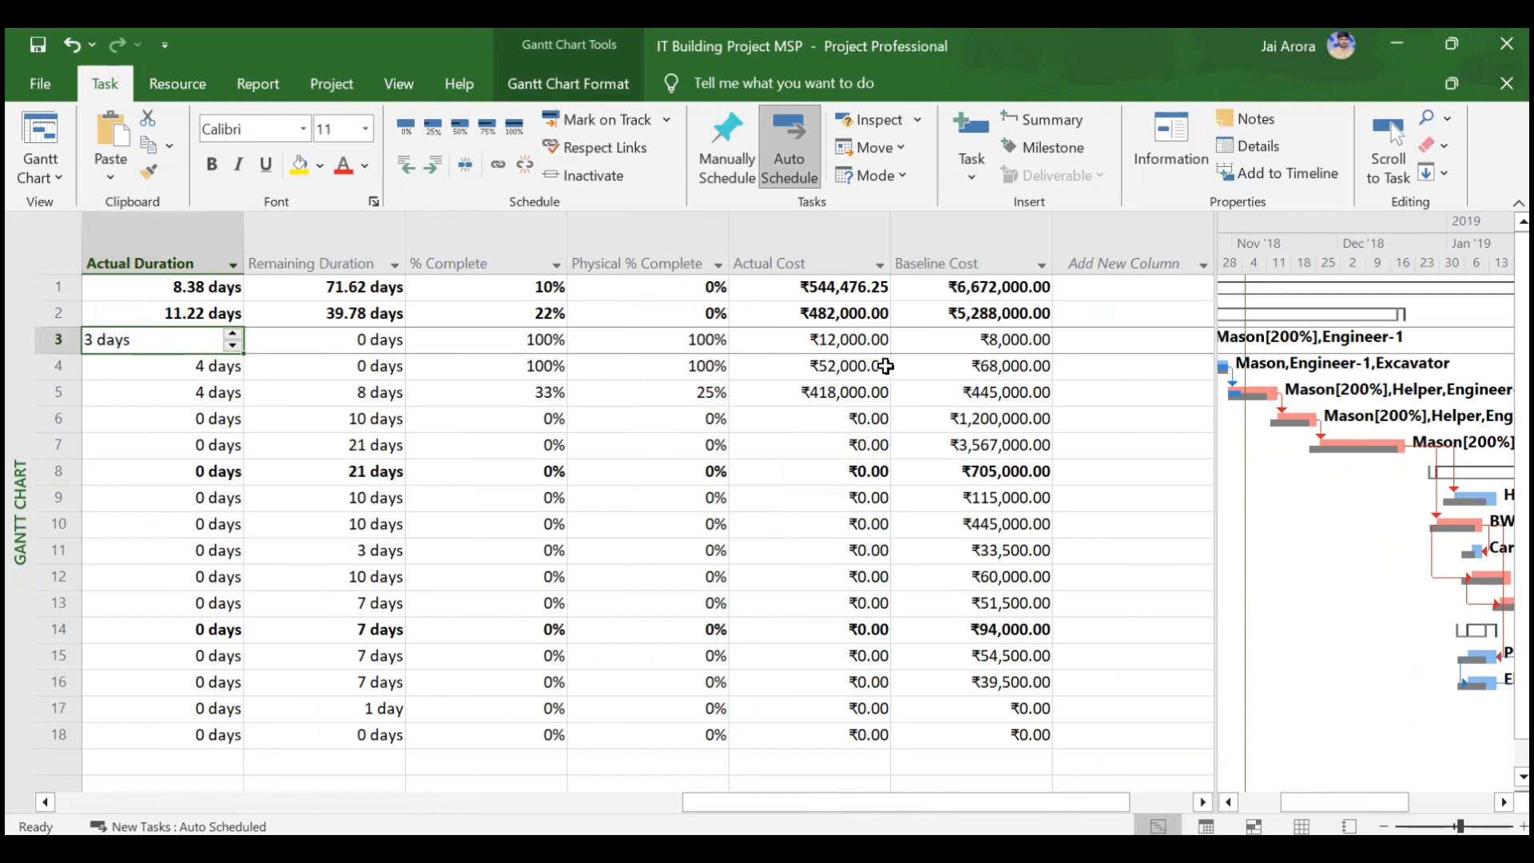
{"action": "scroll", "coordinate": [511, 420], "scroll_direction": "left", "scroll_amount": 2}
{"action": "scroll", "coordinate": [511, 420], "scroll_direction": "left", "scroll_amount": 1}
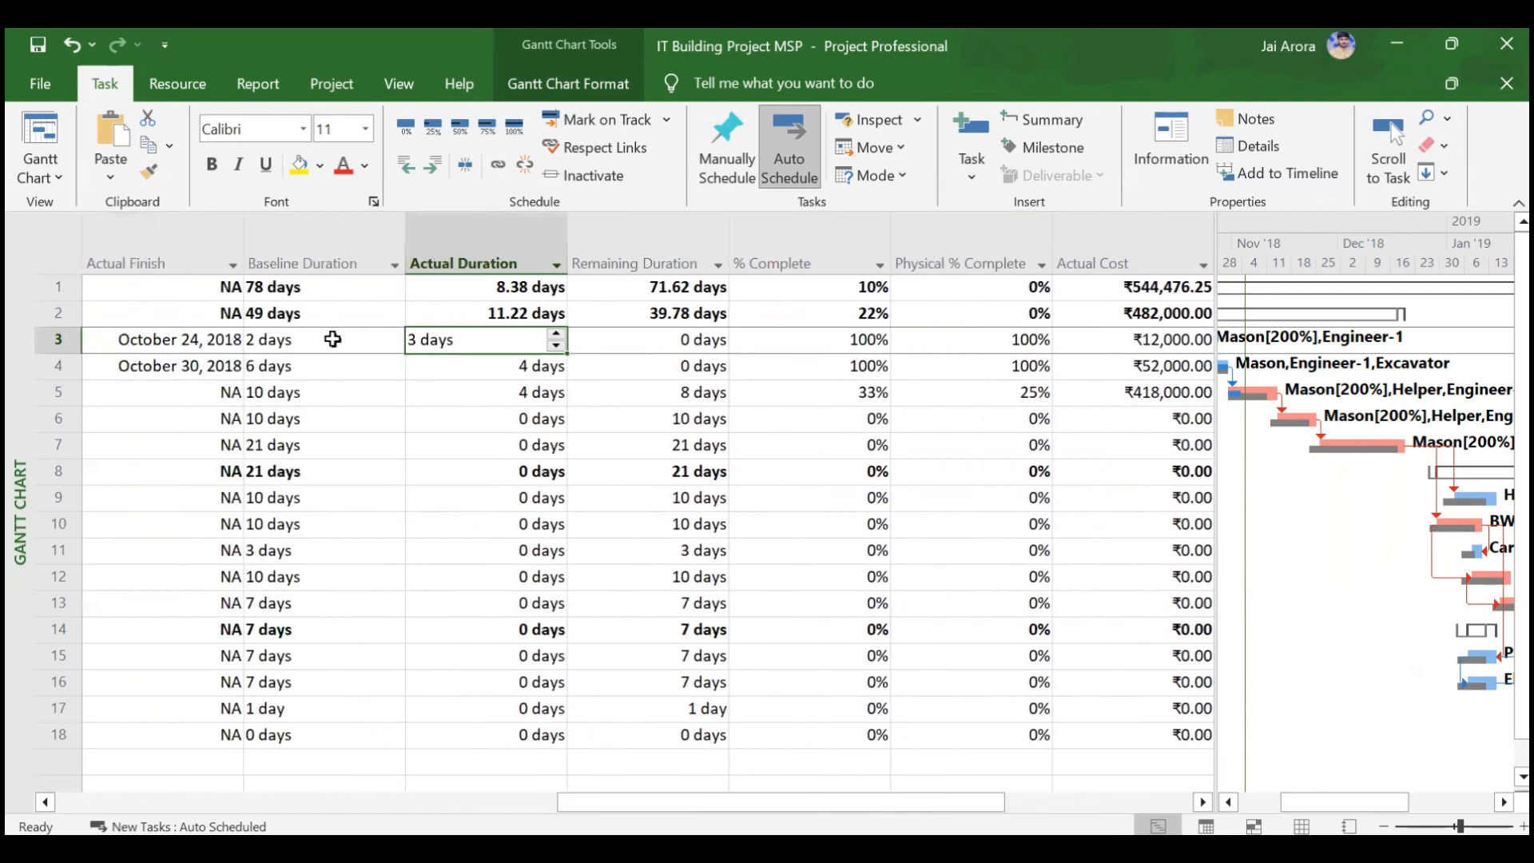
Compare task 4's baseline duration and cost with its actual duration and cost.
{"action": "left_click", "coordinate": [306, 370]}
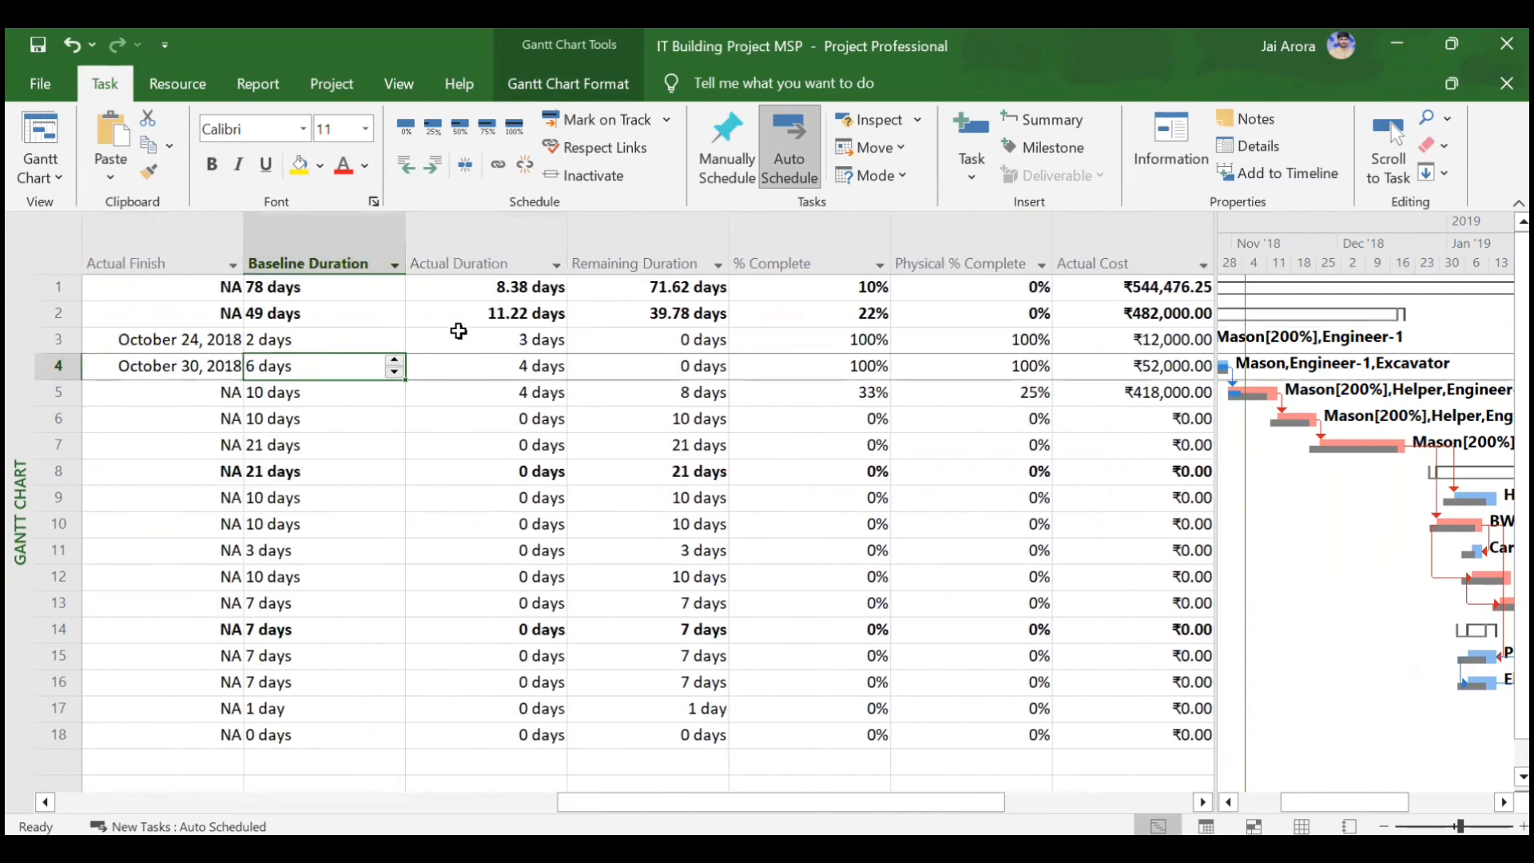
{"action": "left_click", "coordinate": [444, 370]}
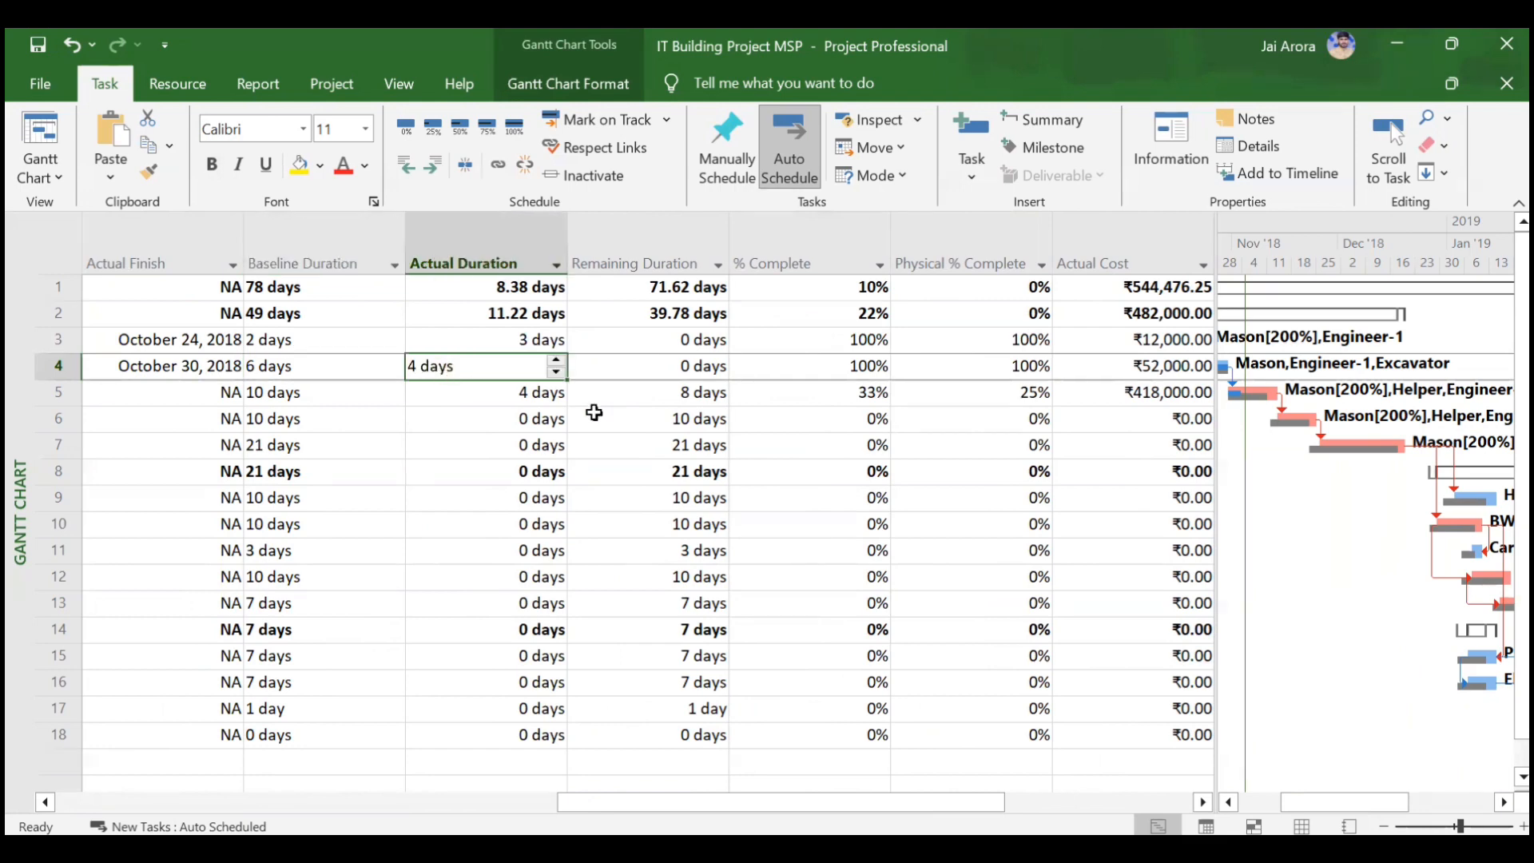
{"action": "scroll", "coordinate": [592, 411], "scroll_direction": "right", "scroll_amount": 3}
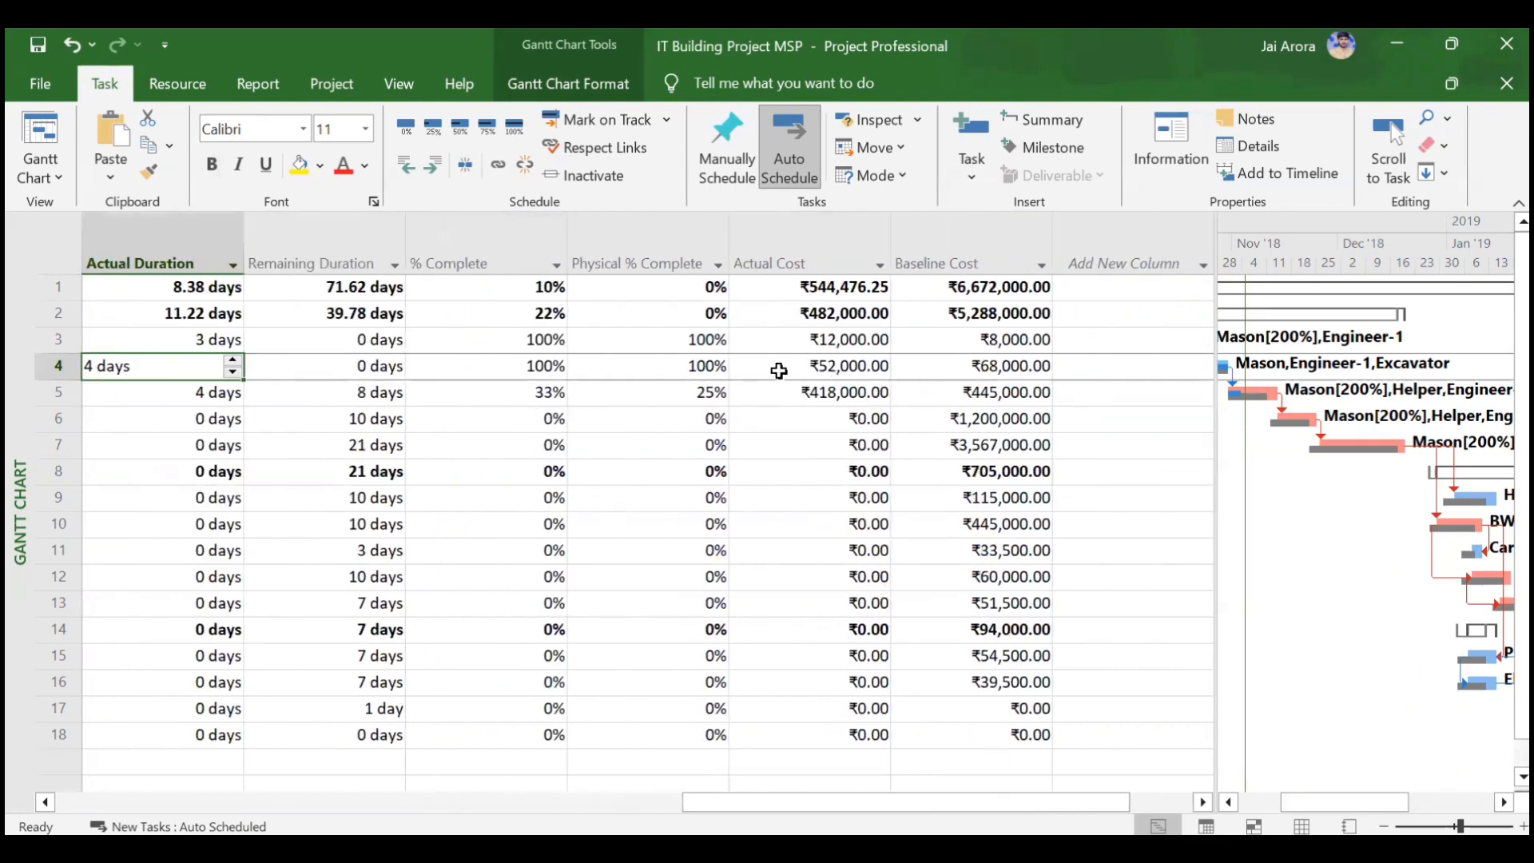
{"action": "left_click", "coordinate": [780, 371]}
{"action": "left_click", "coordinate": [934, 370]}
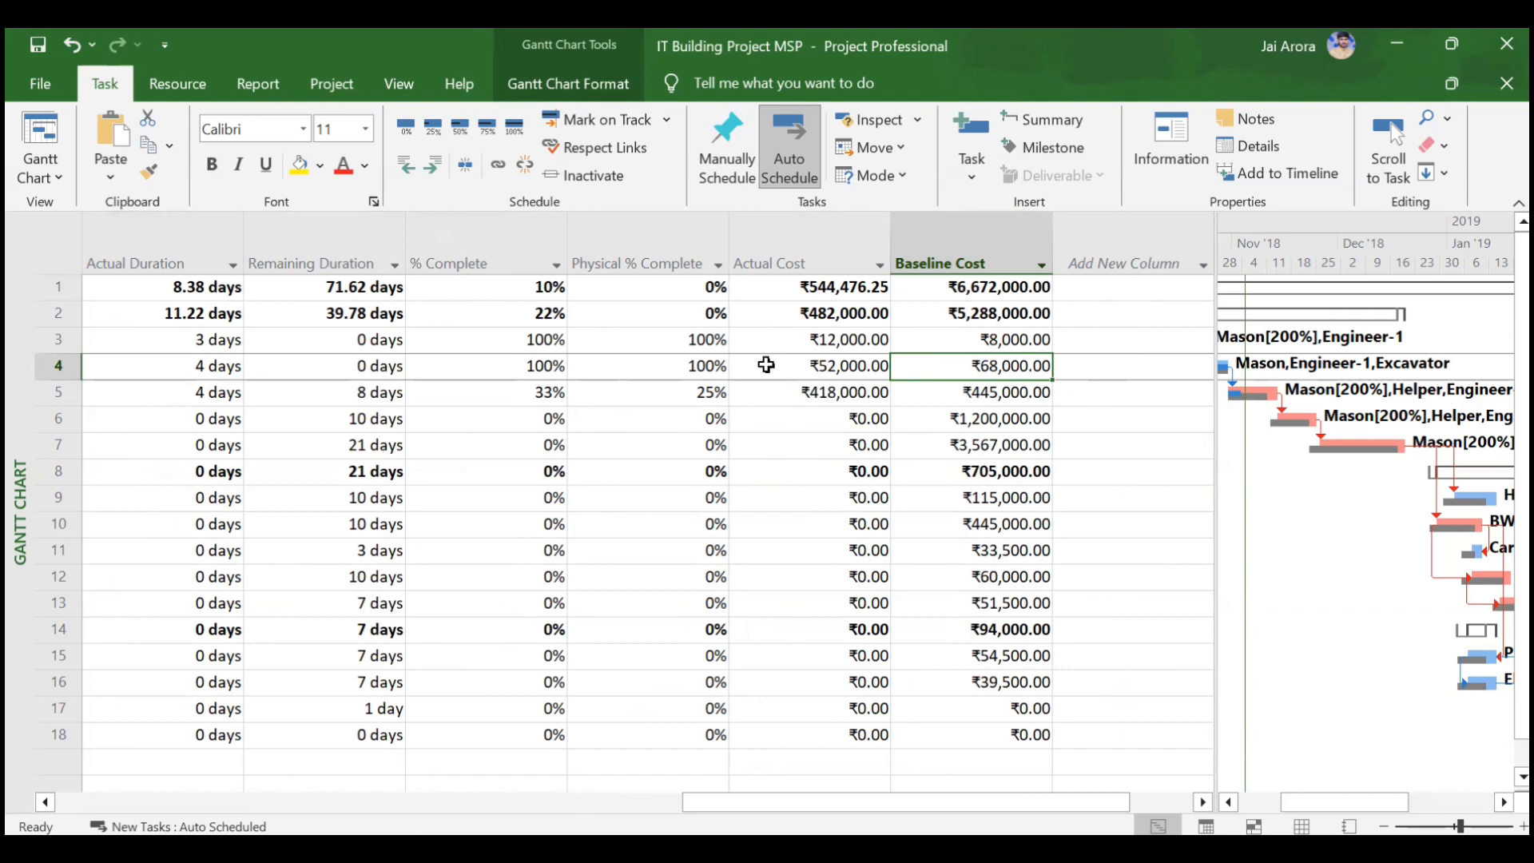
Check task 5's baseline and actual durations, completion percentages, actual cost and baseline cost.
{"action": "scroll", "coordinate": [765, 364], "scroll_direction": "left", "scroll_amount": 2}
{"action": "left_click", "coordinate": [363, 394]}
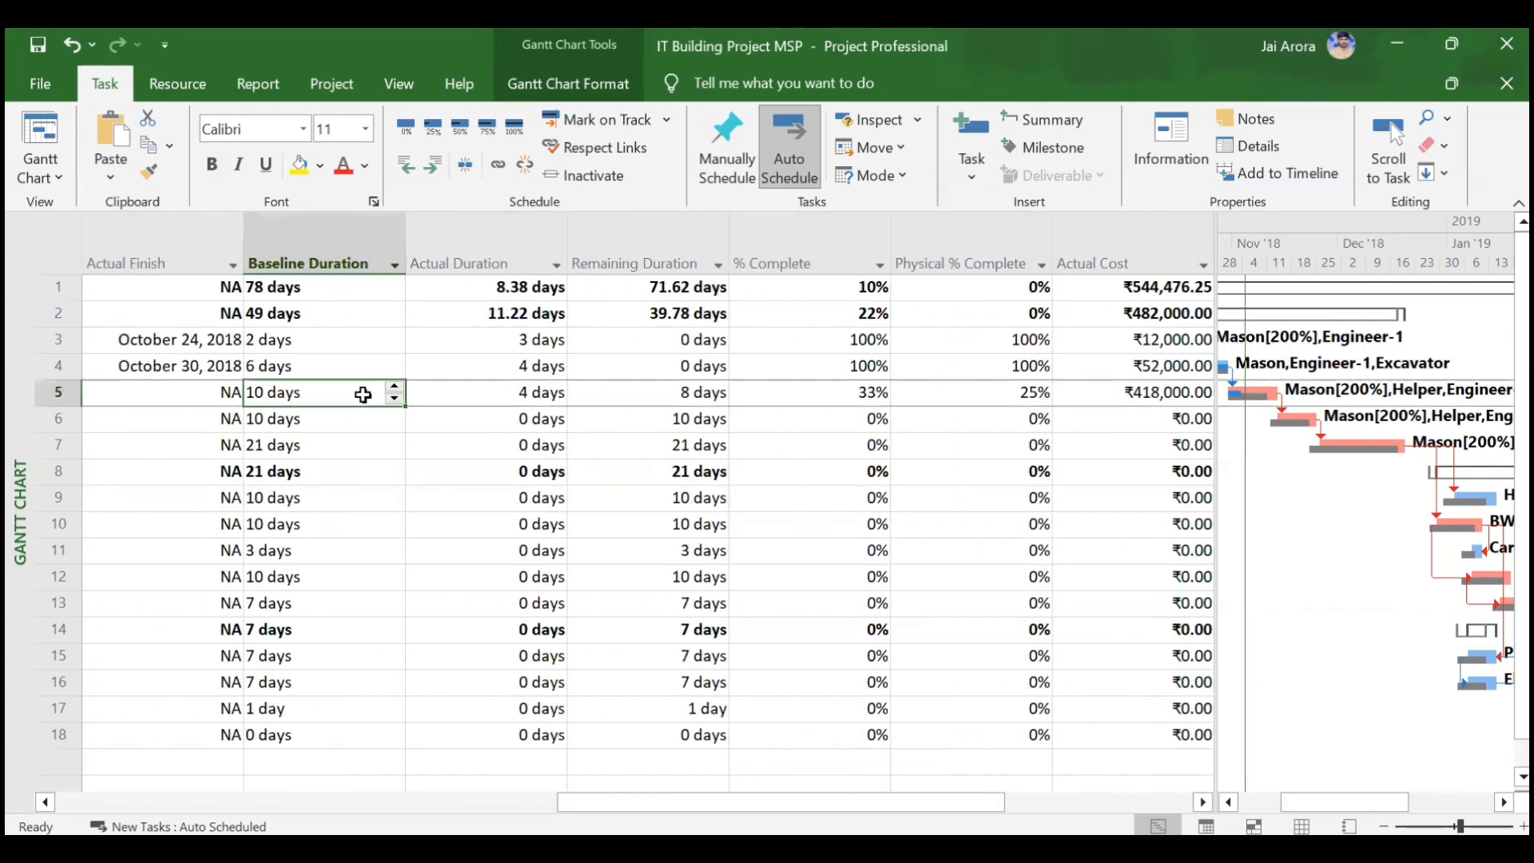
{"action": "scroll", "coordinate": [659, 456], "scroll_direction": "right", "scroll_amount": 1}
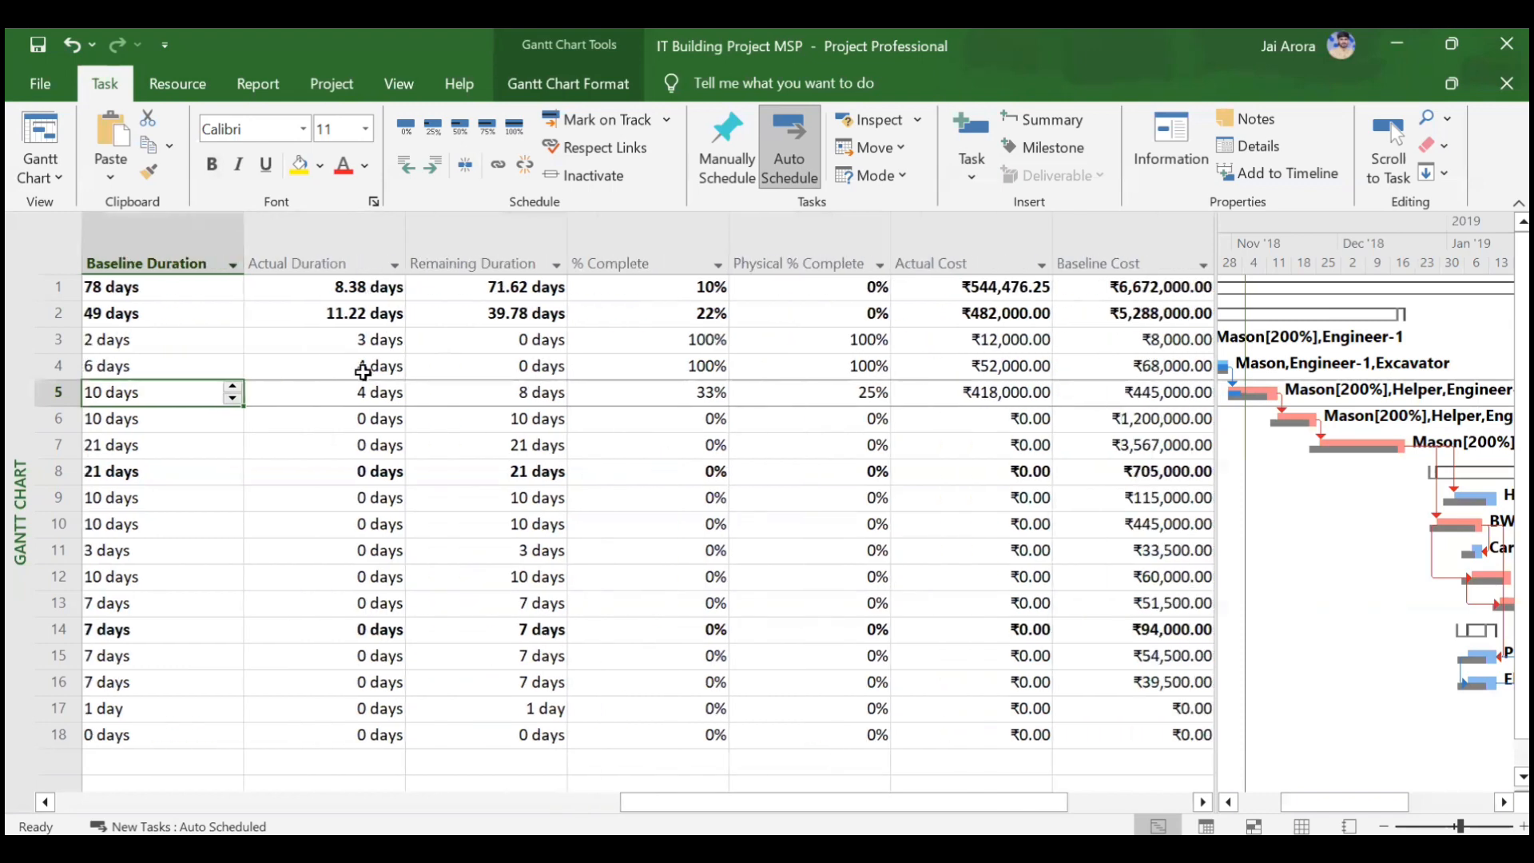
{"action": "scroll", "coordinate": [361, 395], "scroll_direction": "right", "scroll_amount": 2}
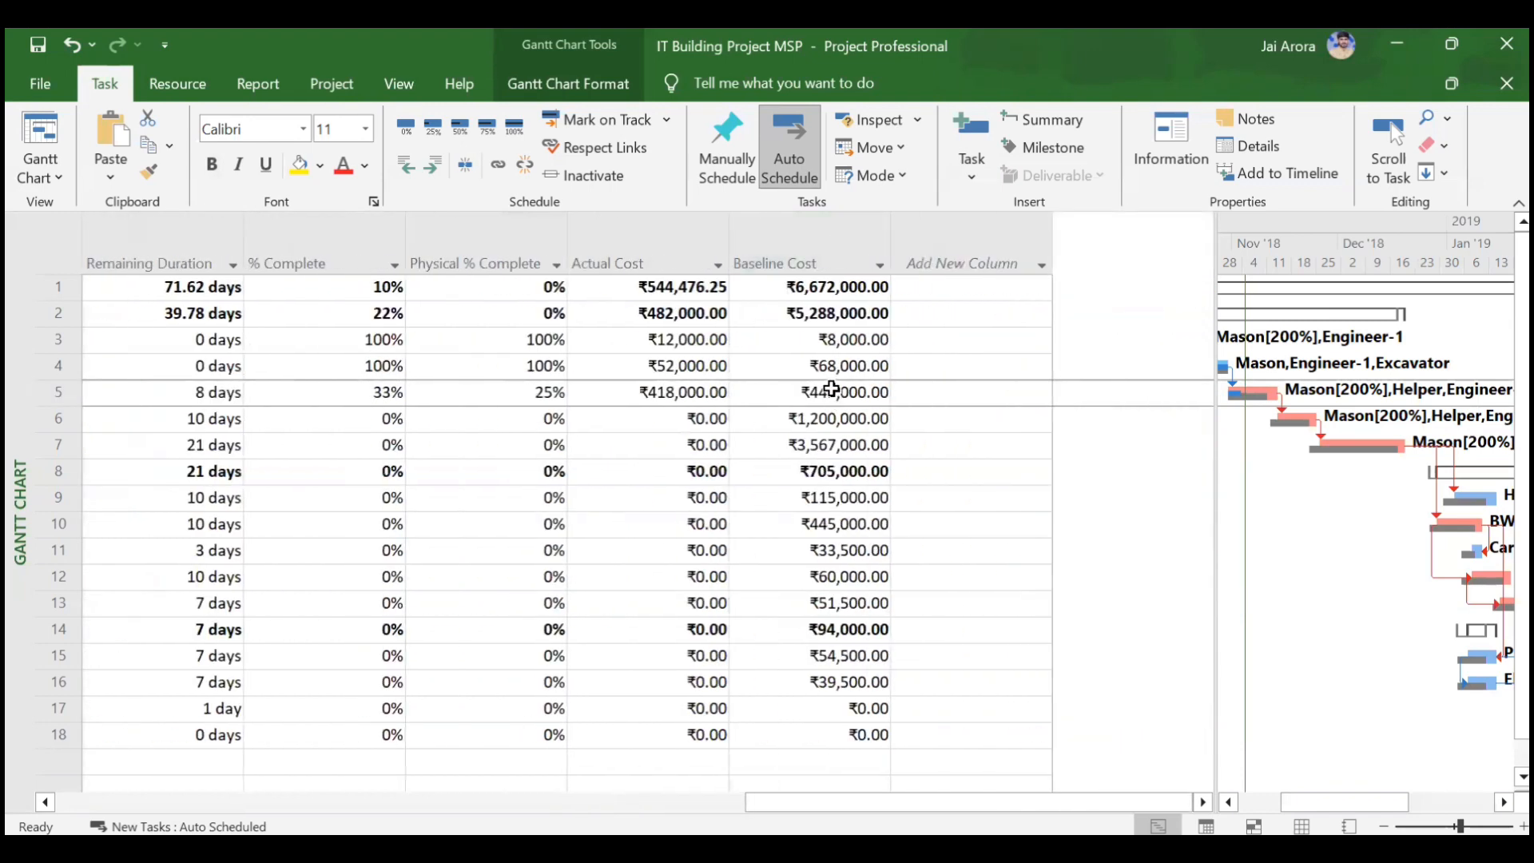
{"action": "scroll", "coordinate": [832, 389], "scroll_direction": "left", "scroll_amount": 1}
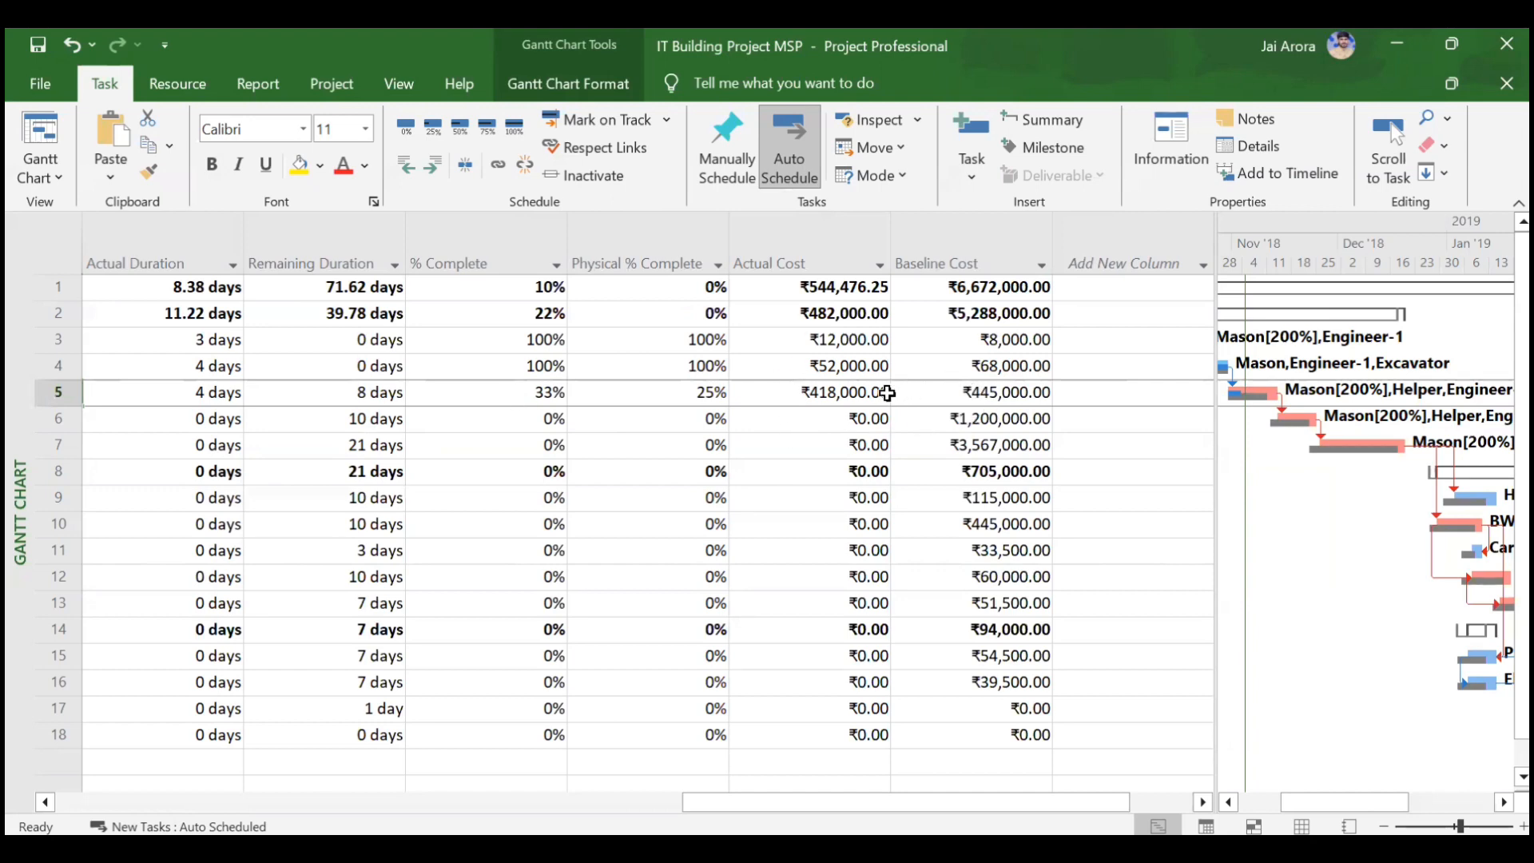
Open the Resource Sheet and review the standard rates and cost accrual of the material resources, including PCC.
{"action": "scroll", "coordinate": [887, 392], "scroll_direction": "left", "scroll_amount": 5}
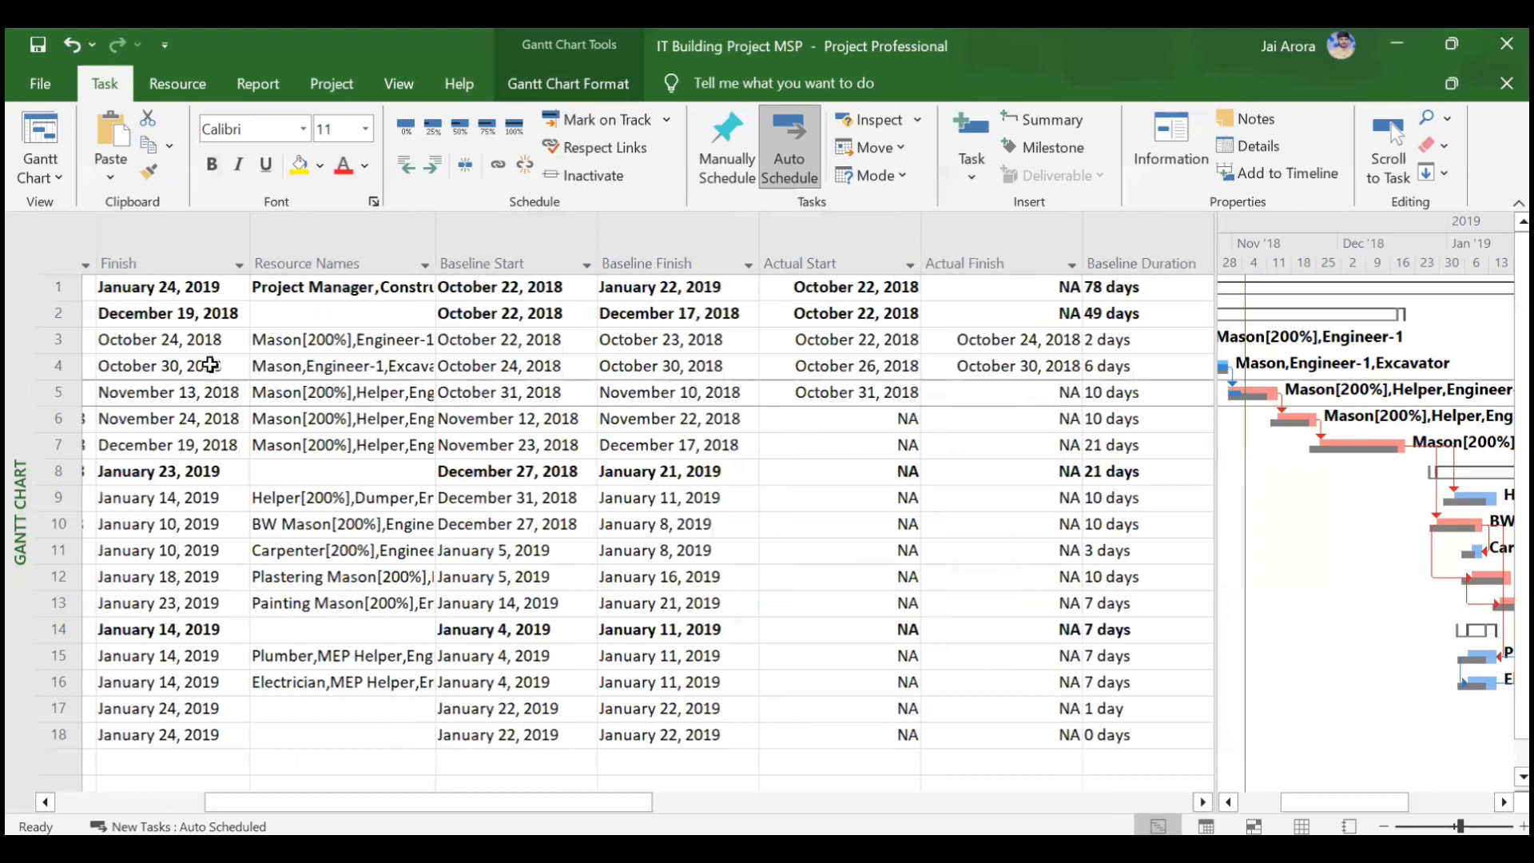
{"action": "scroll", "coordinate": [228, 391], "scroll_direction": "left", "scroll_amount": 2}
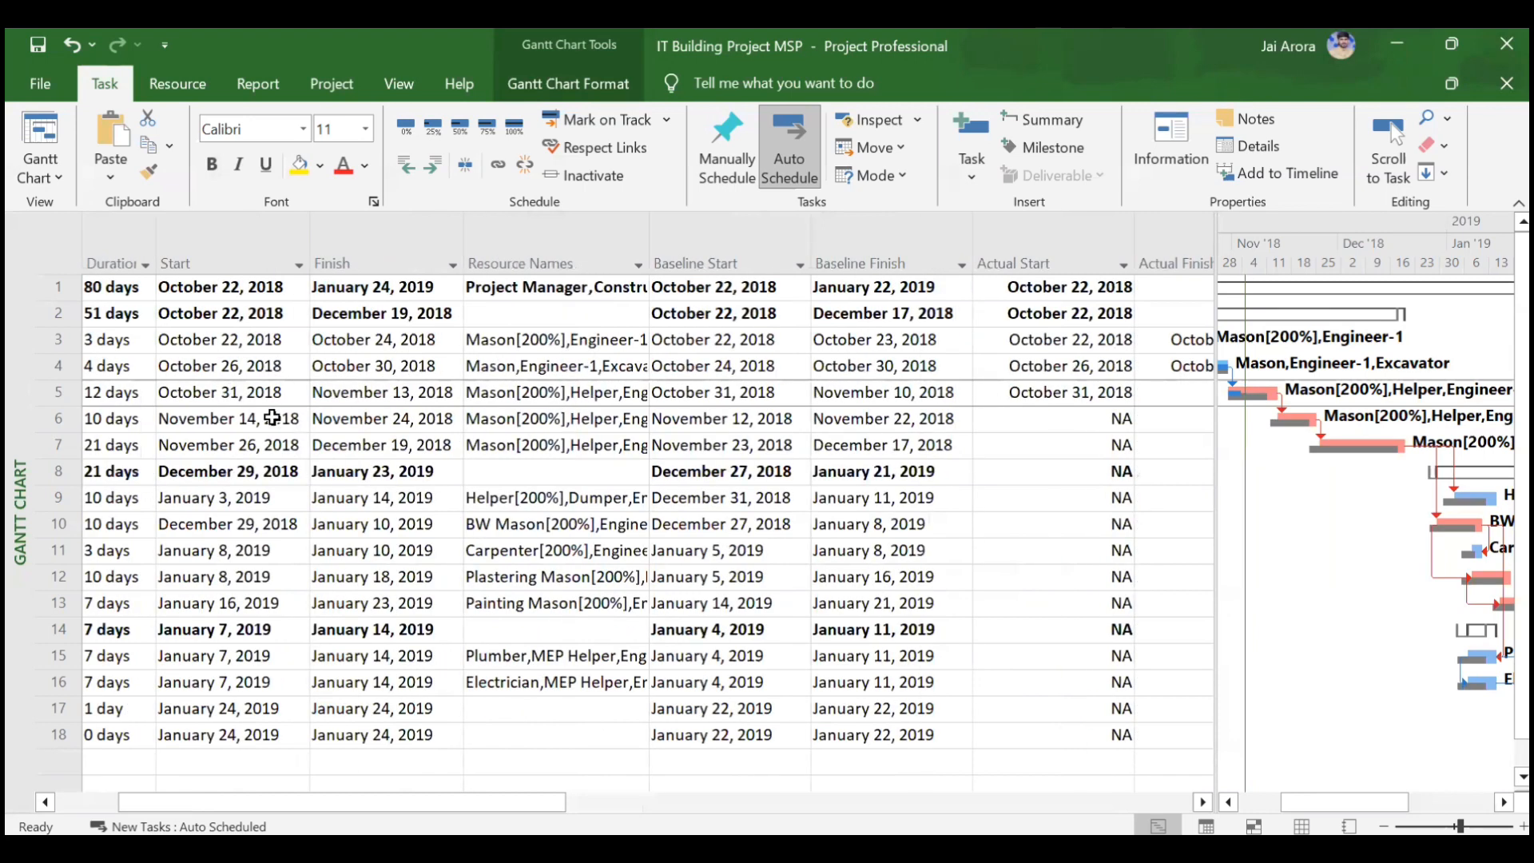
{"action": "scroll", "coordinate": [272, 417], "scroll_direction": "left", "scroll_amount": 2}
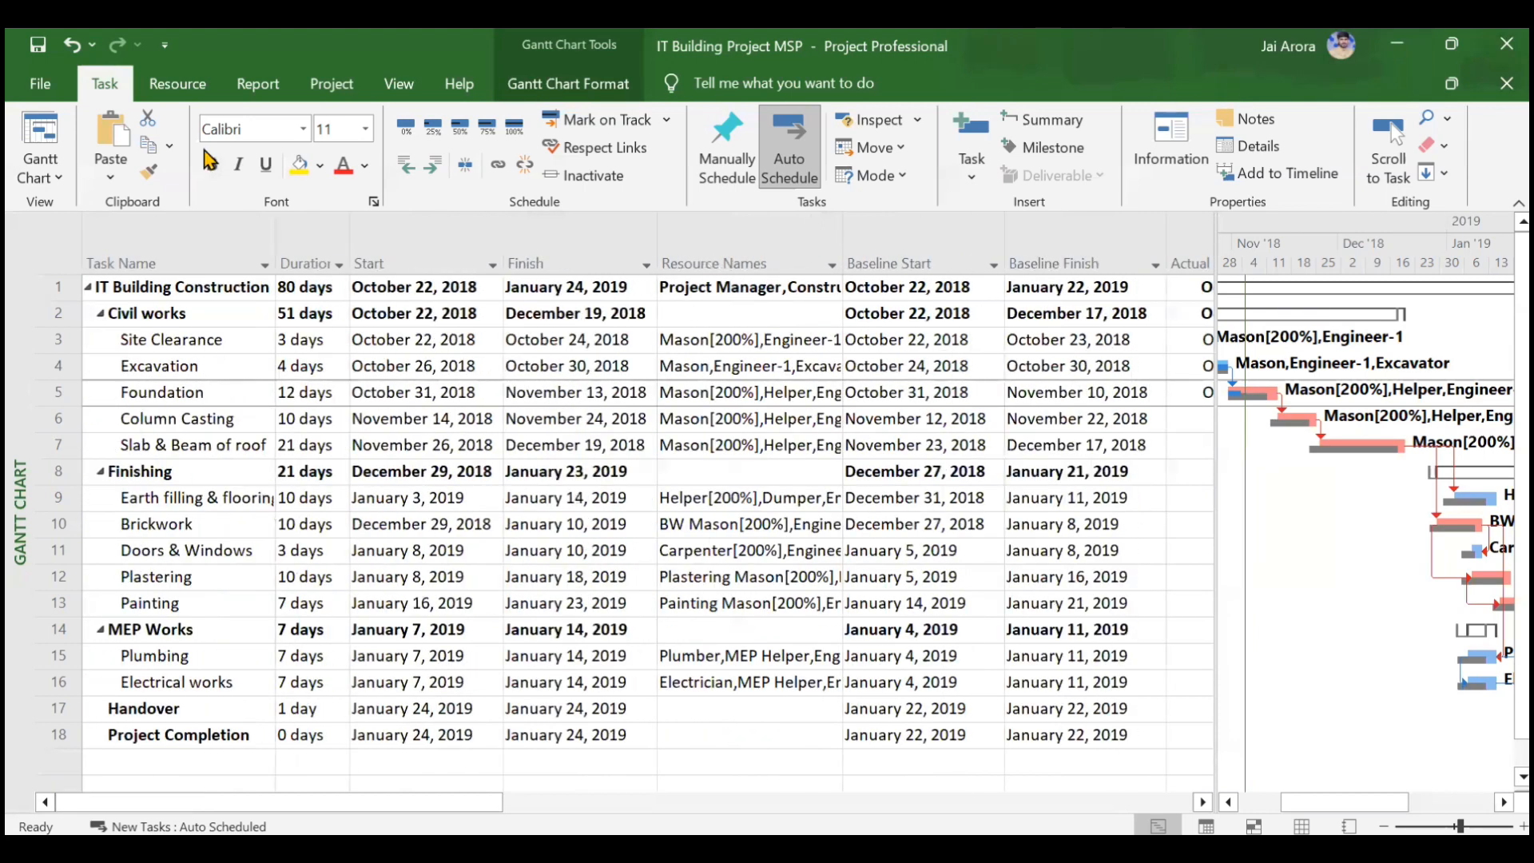
{"action": "left_click", "coordinate": [40, 177]}
{"action": "left_click", "coordinate": [102, 319]}
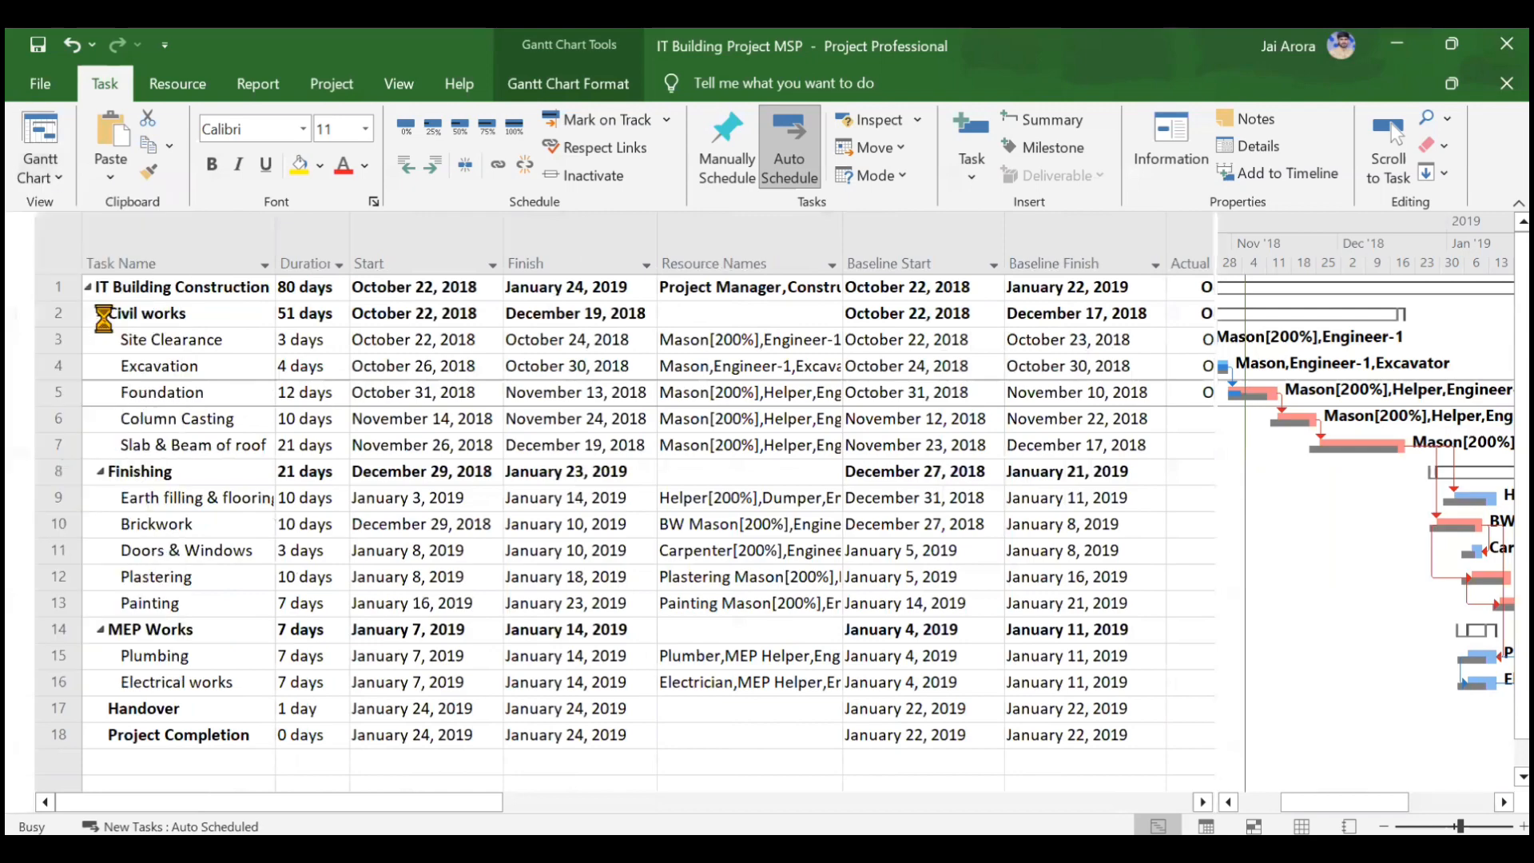
{"action": "scroll", "coordinate": [418, 439], "scroll_direction": "down", "scroll_amount": 4}
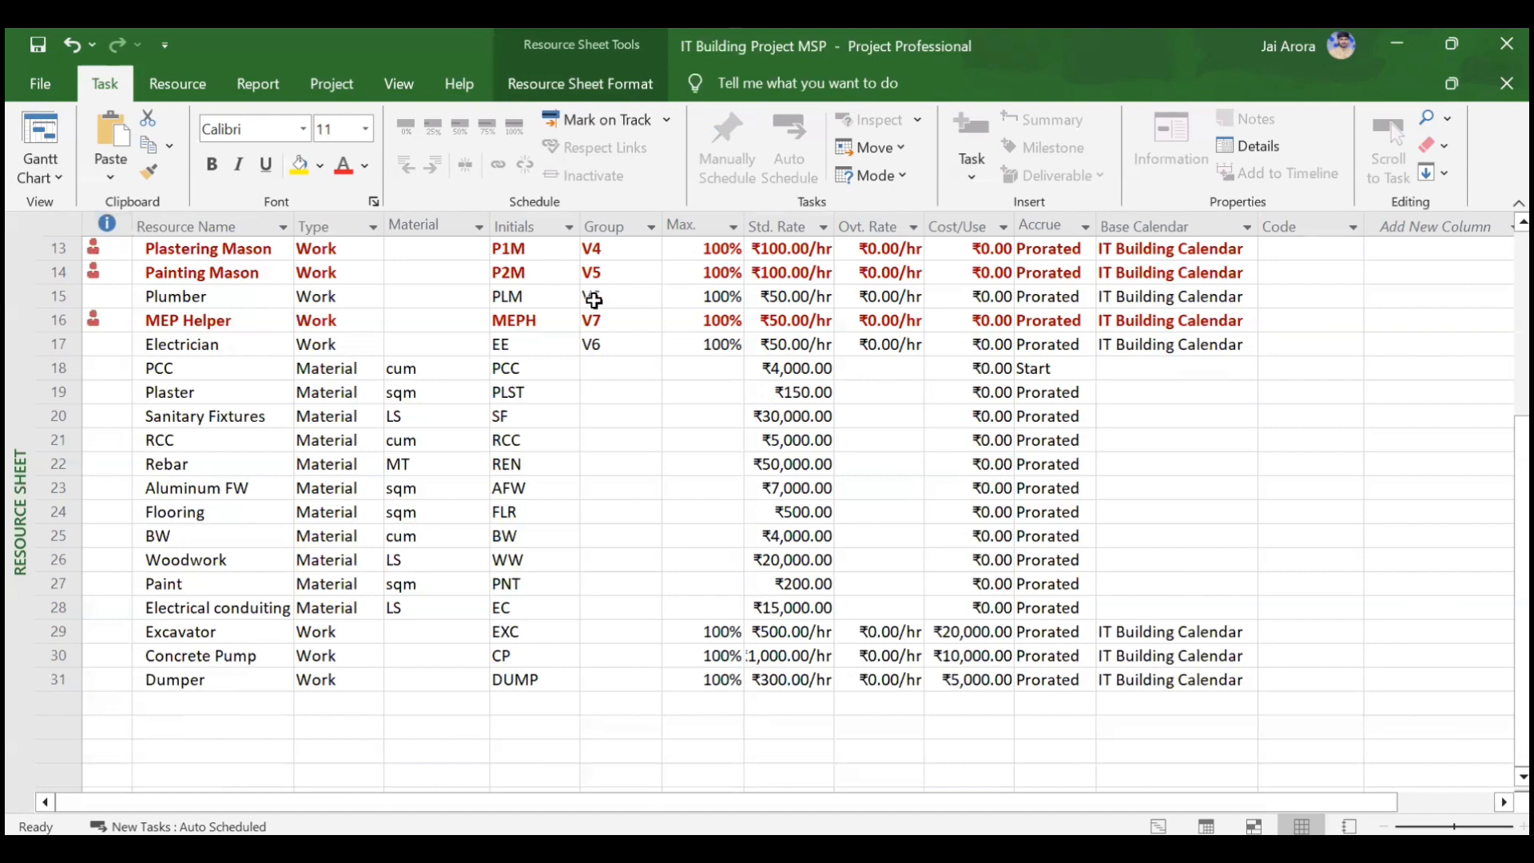
Switch to the Task Usage view and bring the Foundation task's scheduled work into view in the timesheet.
{"action": "left_click", "coordinate": [55, 169]}
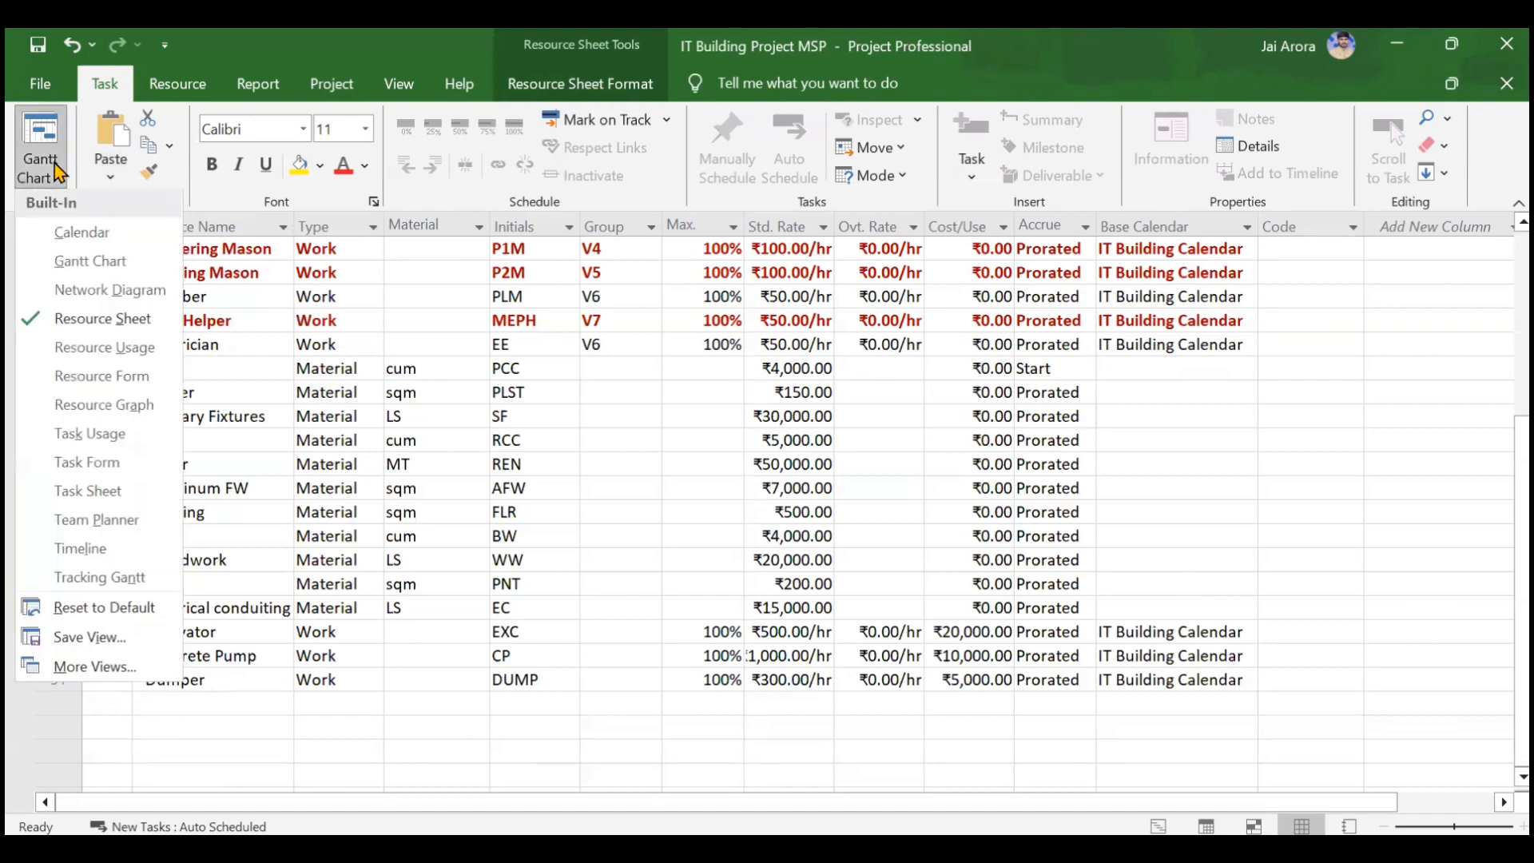
{"action": "left_click", "coordinate": [115, 438]}
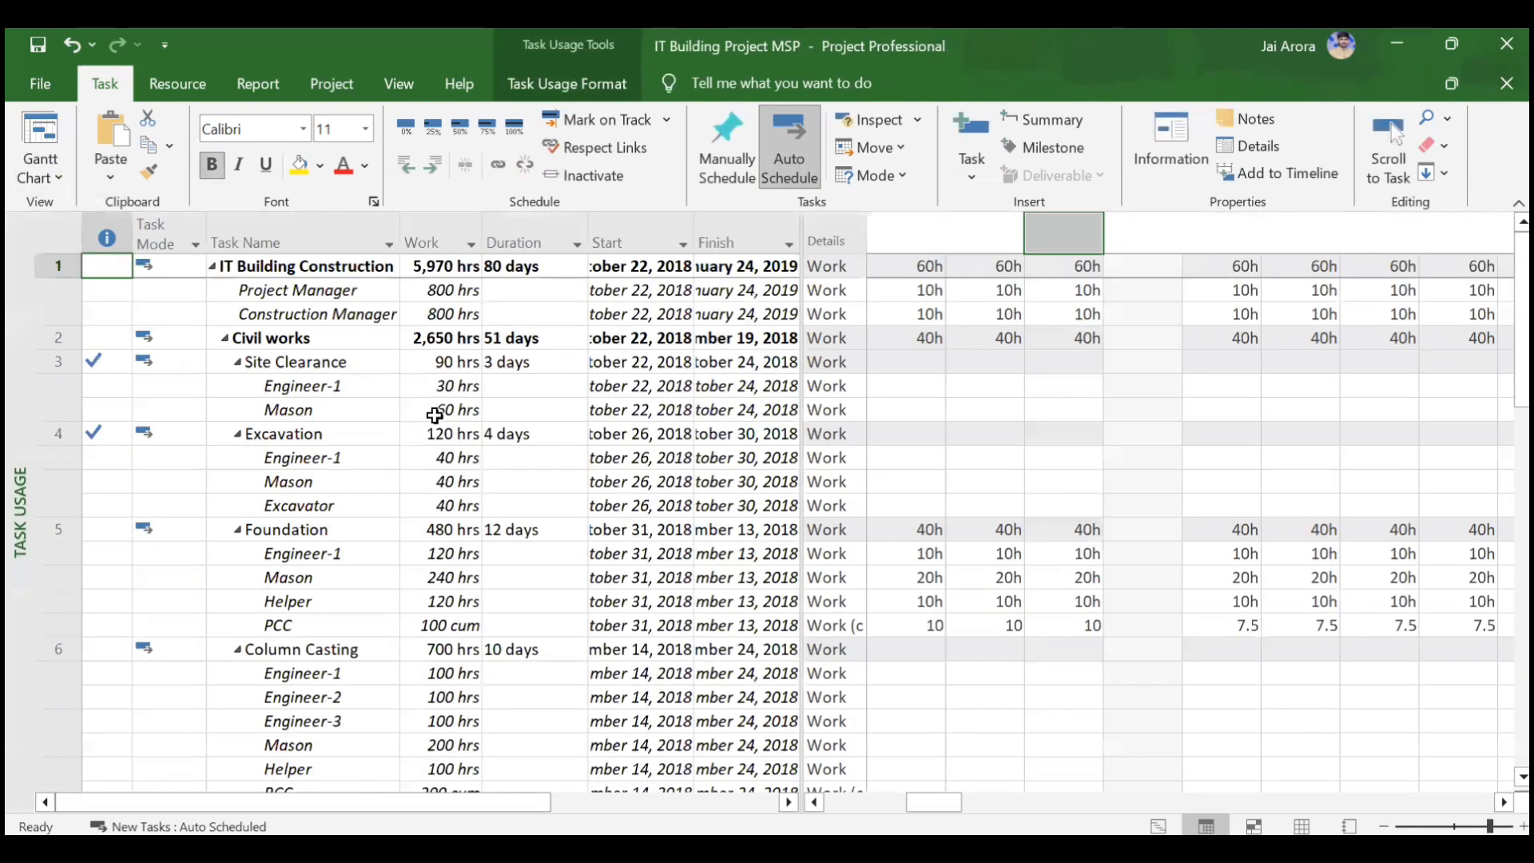
{"action": "scroll", "coordinate": [435, 416], "scroll_direction": "down", "scroll_amount": 3}
{"action": "scroll", "coordinate": [434, 416], "scroll_direction": "up", "scroll_amount": 3}
{"action": "scroll", "coordinate": [434, 415], "scroll_direction": "down", "scroll_amount": 1}
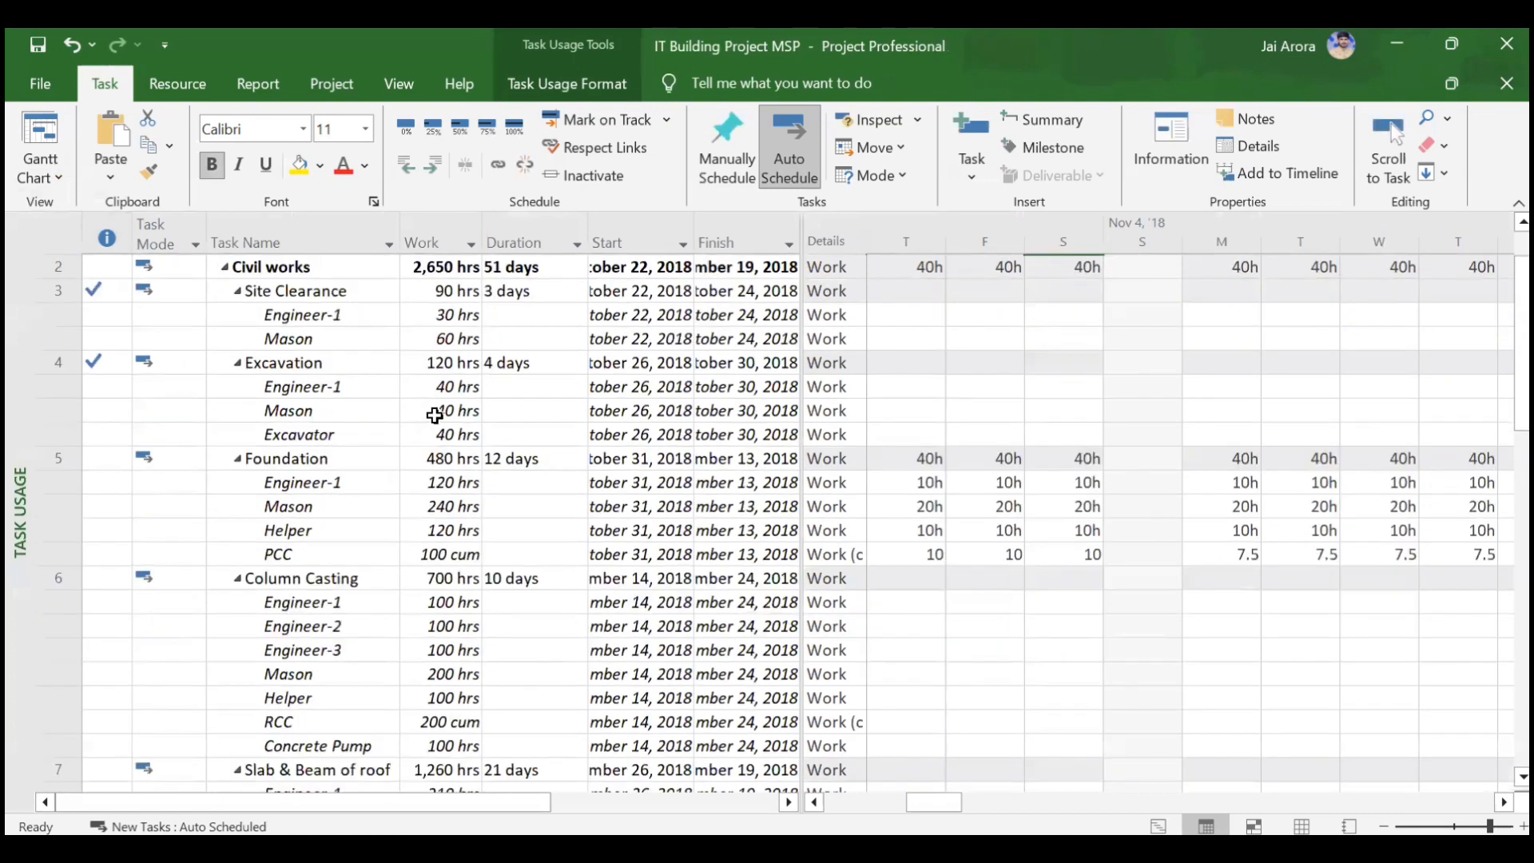
{"action": "scroll", "coordinate": [383, 594], "scroll_direction": "down", "scroll_amount": 1}
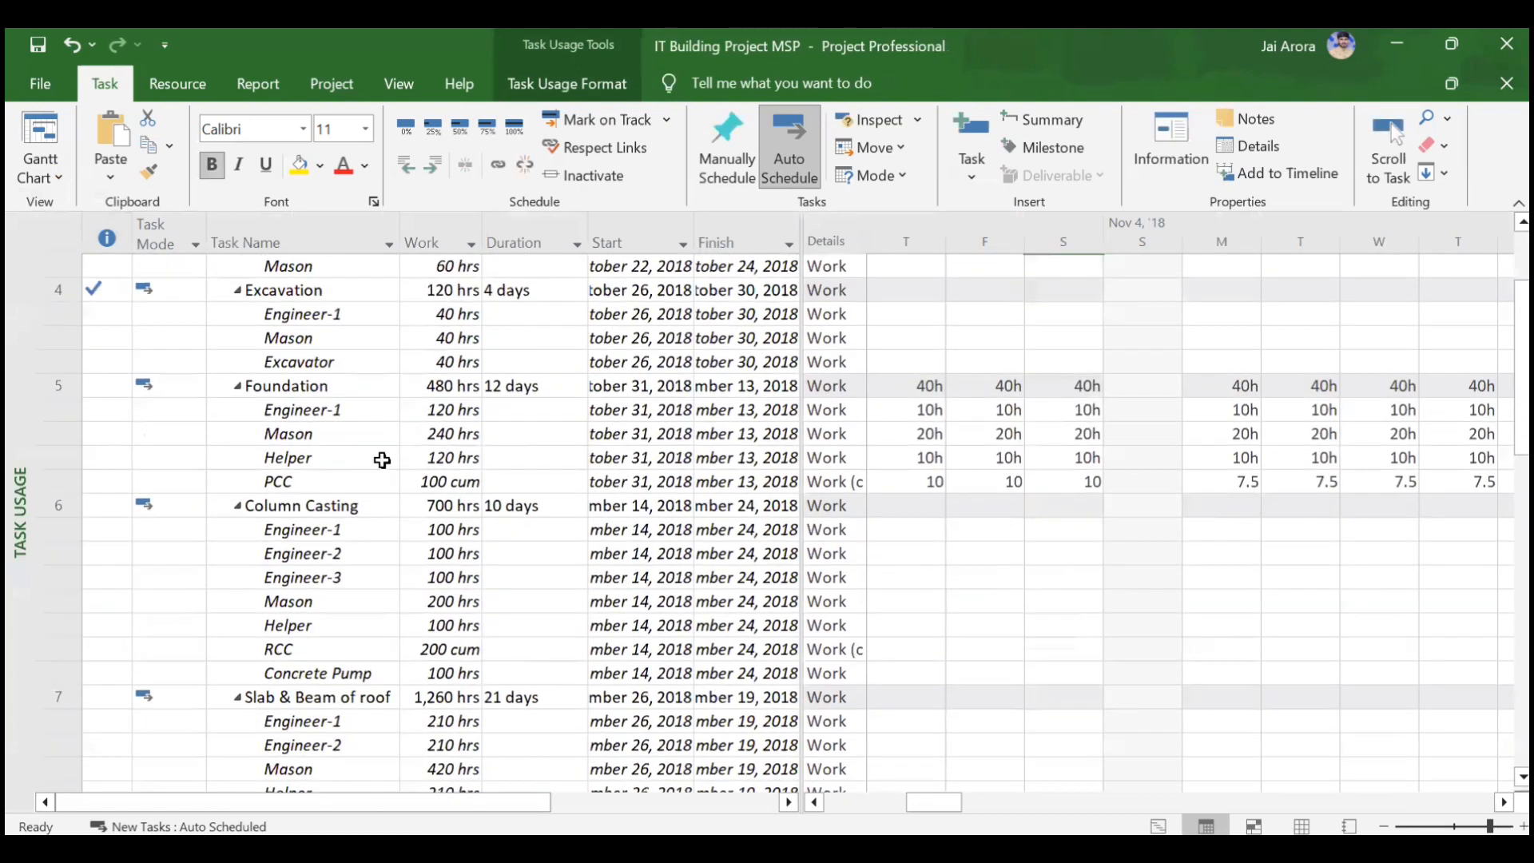
{"action": "left_click", "coordinate": [370, 383]}
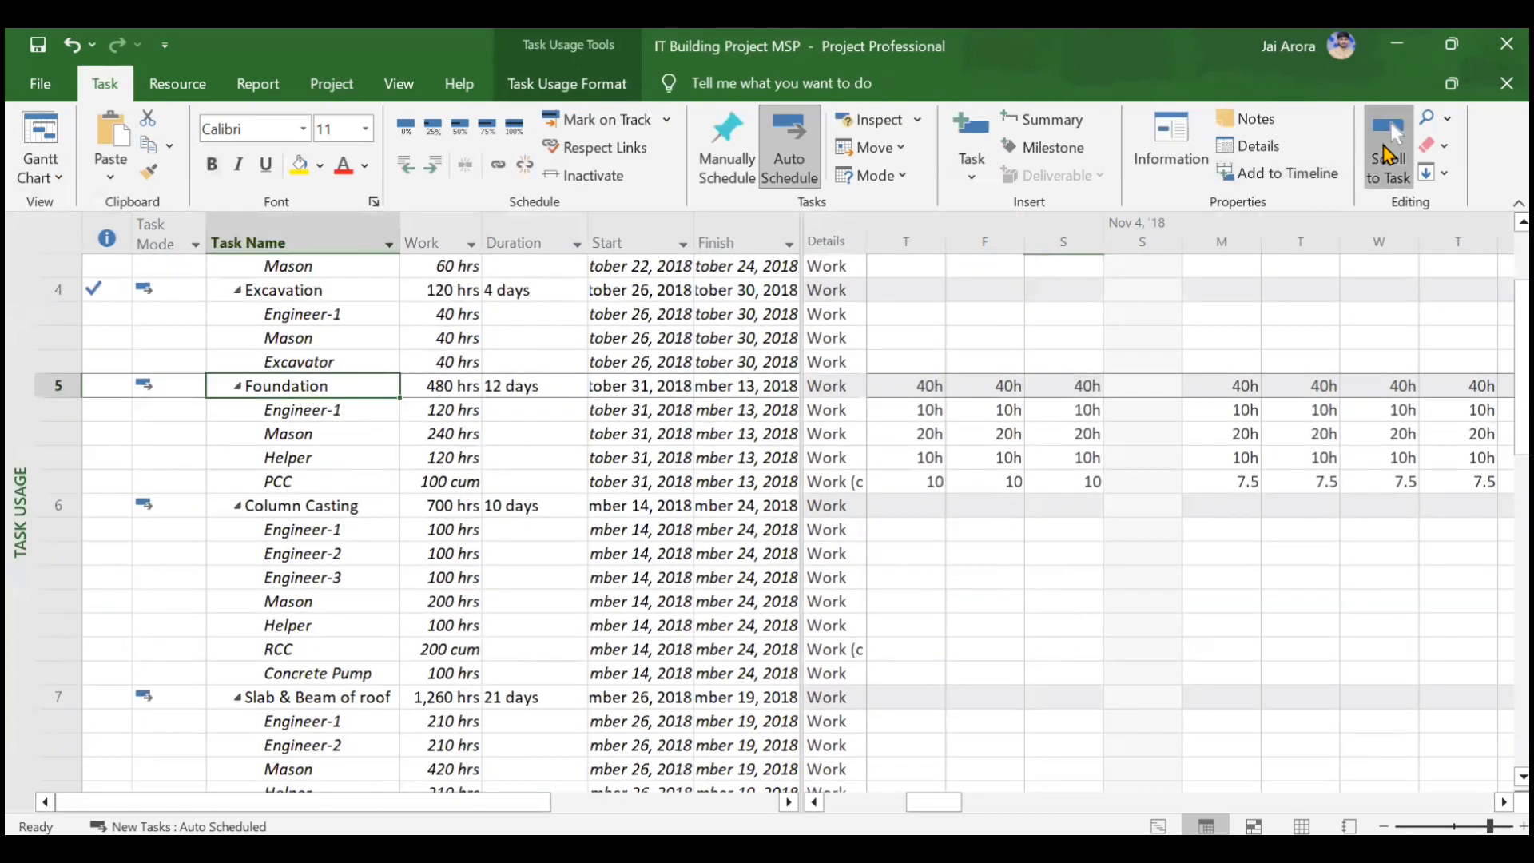
{"action": "left_click", "coordinate": [1388, 144]}
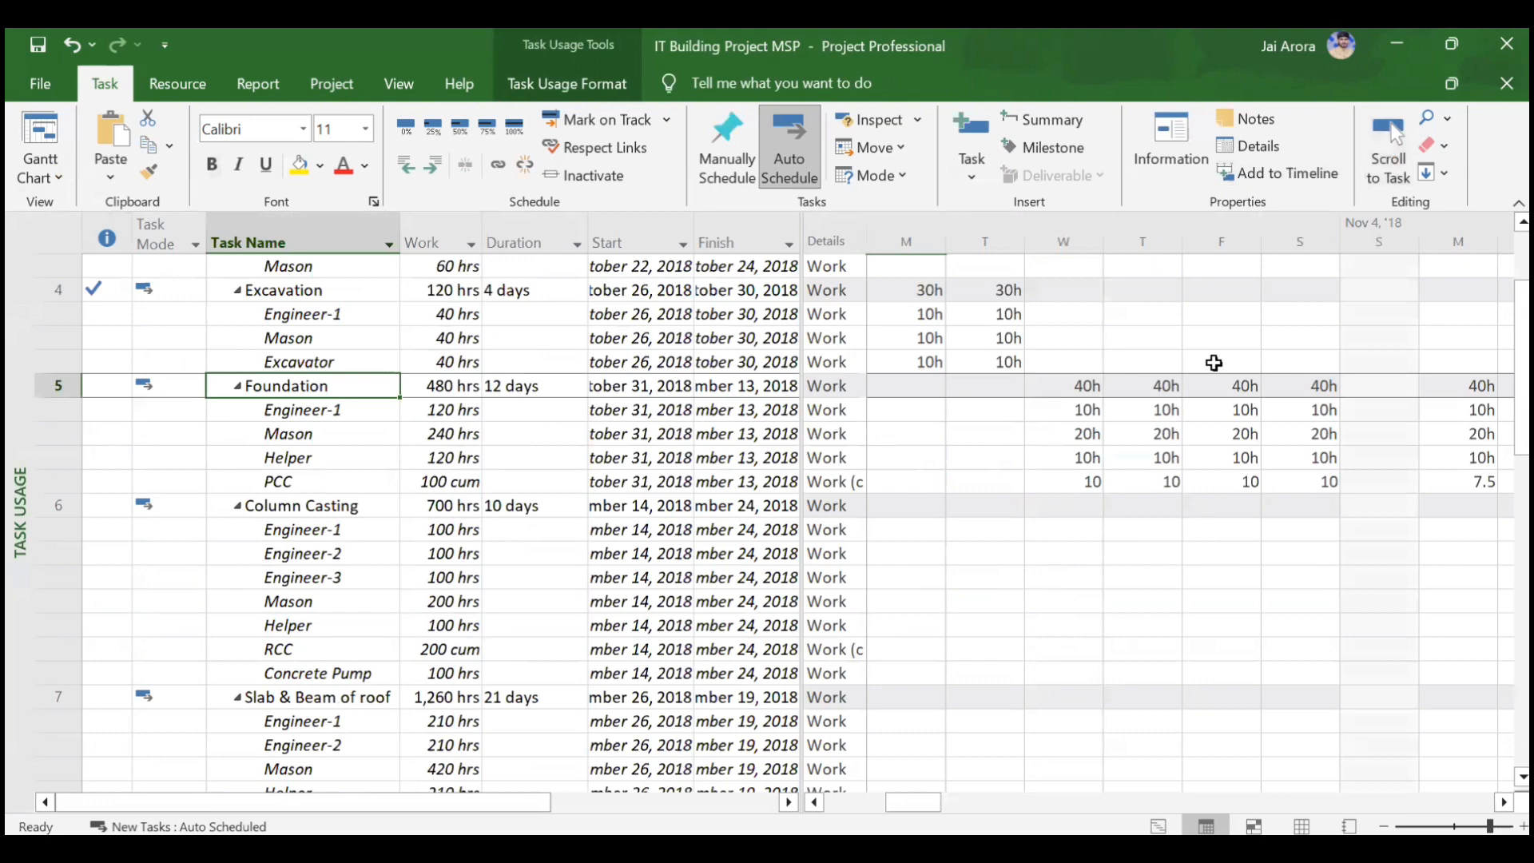
Add Actual Cost to the Task Usage timesheet details for the Foundation task's resources.
{"action": "right_click", "coordinate": [969, 441]}
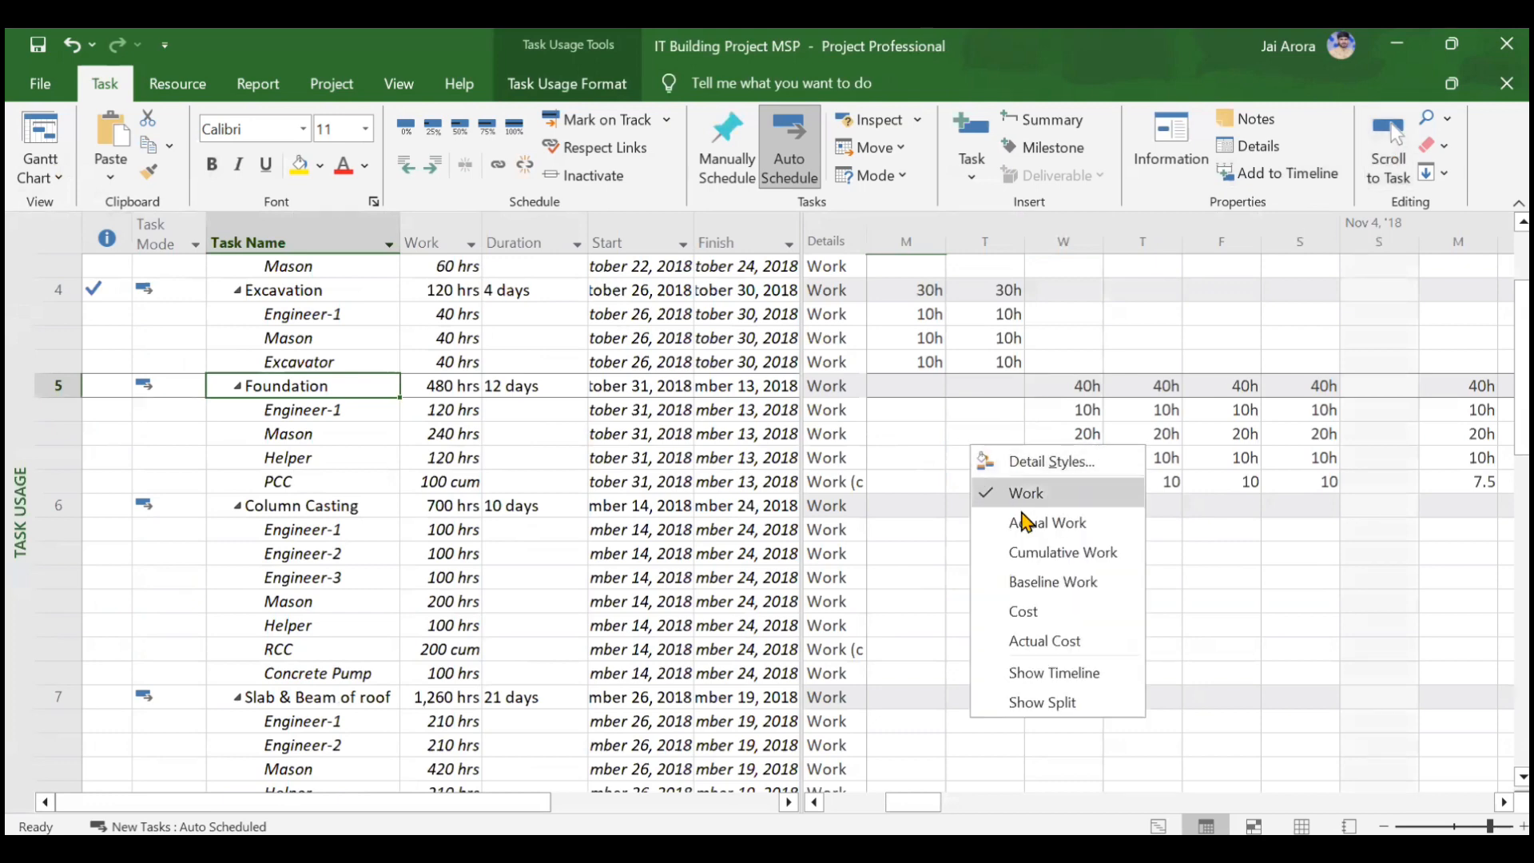
{"action": "left_click", "coordinate": [1044, 640]}
{"action": "scroll", "coordinate": [1103, 465], "scroll_direction": "down", "scroll_amount": 3}
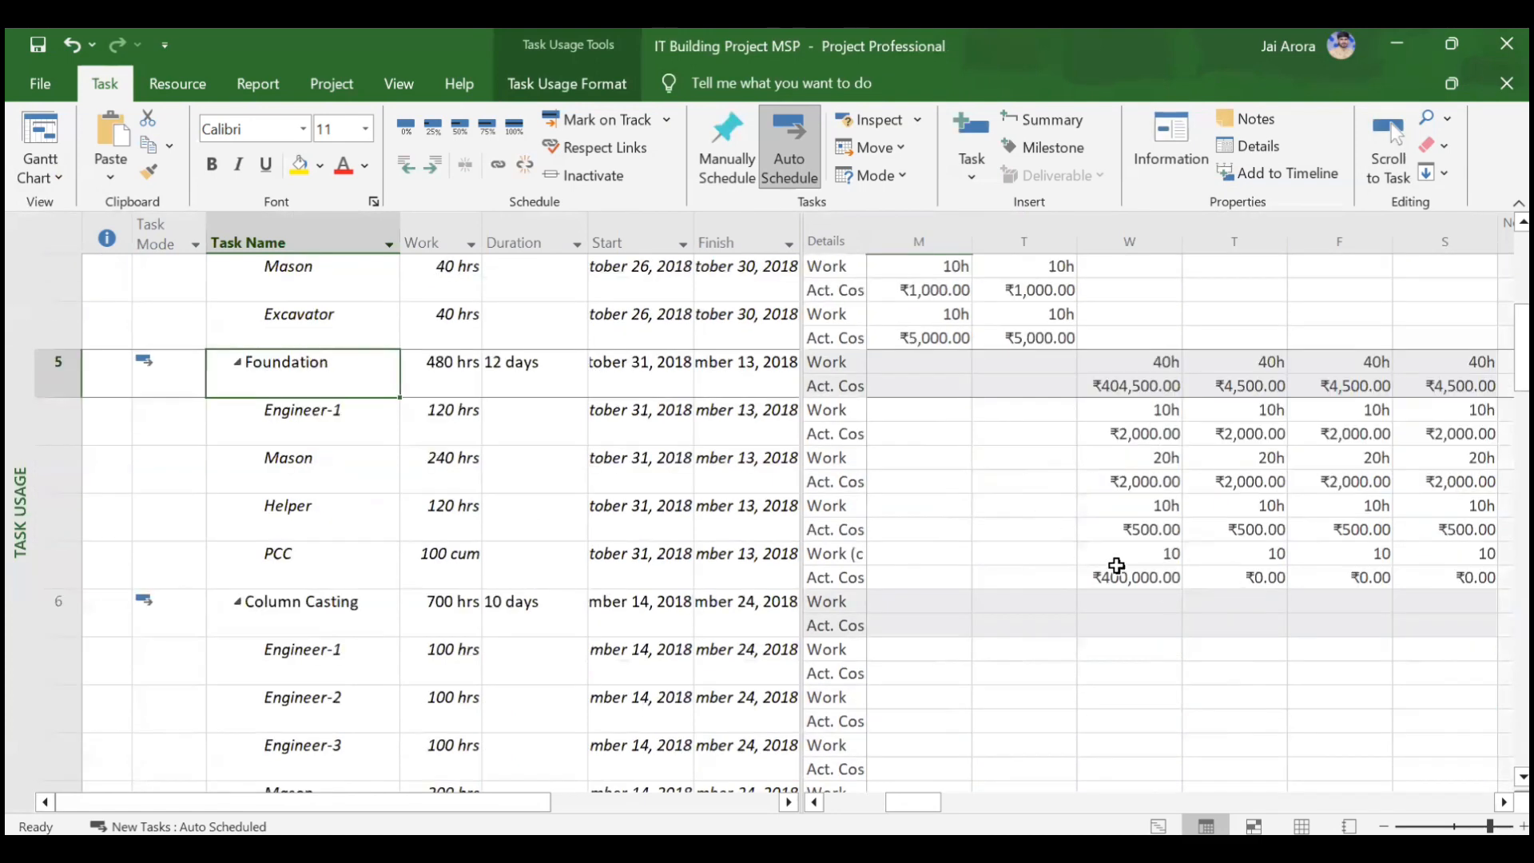
Examine how the PCC resource's actual cost is distributed by day under the Foundation task.
{"action": "left_click", "coordinate": [1094, 577]}
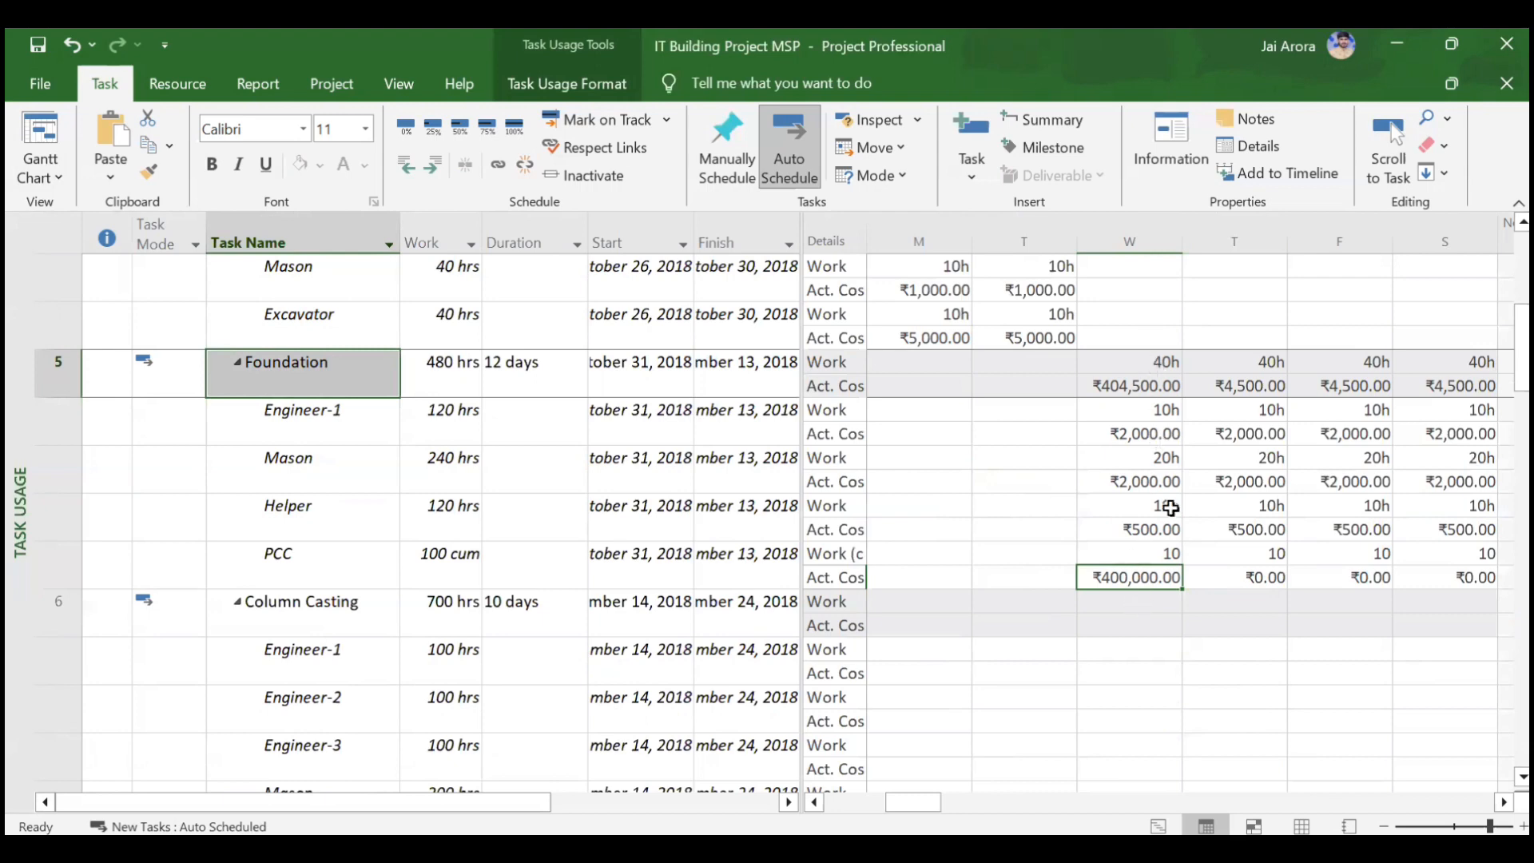
{"action": "scroll", "coordinate": [1043, 552], "scroll_direction": "right", "scroll_amount": 2}
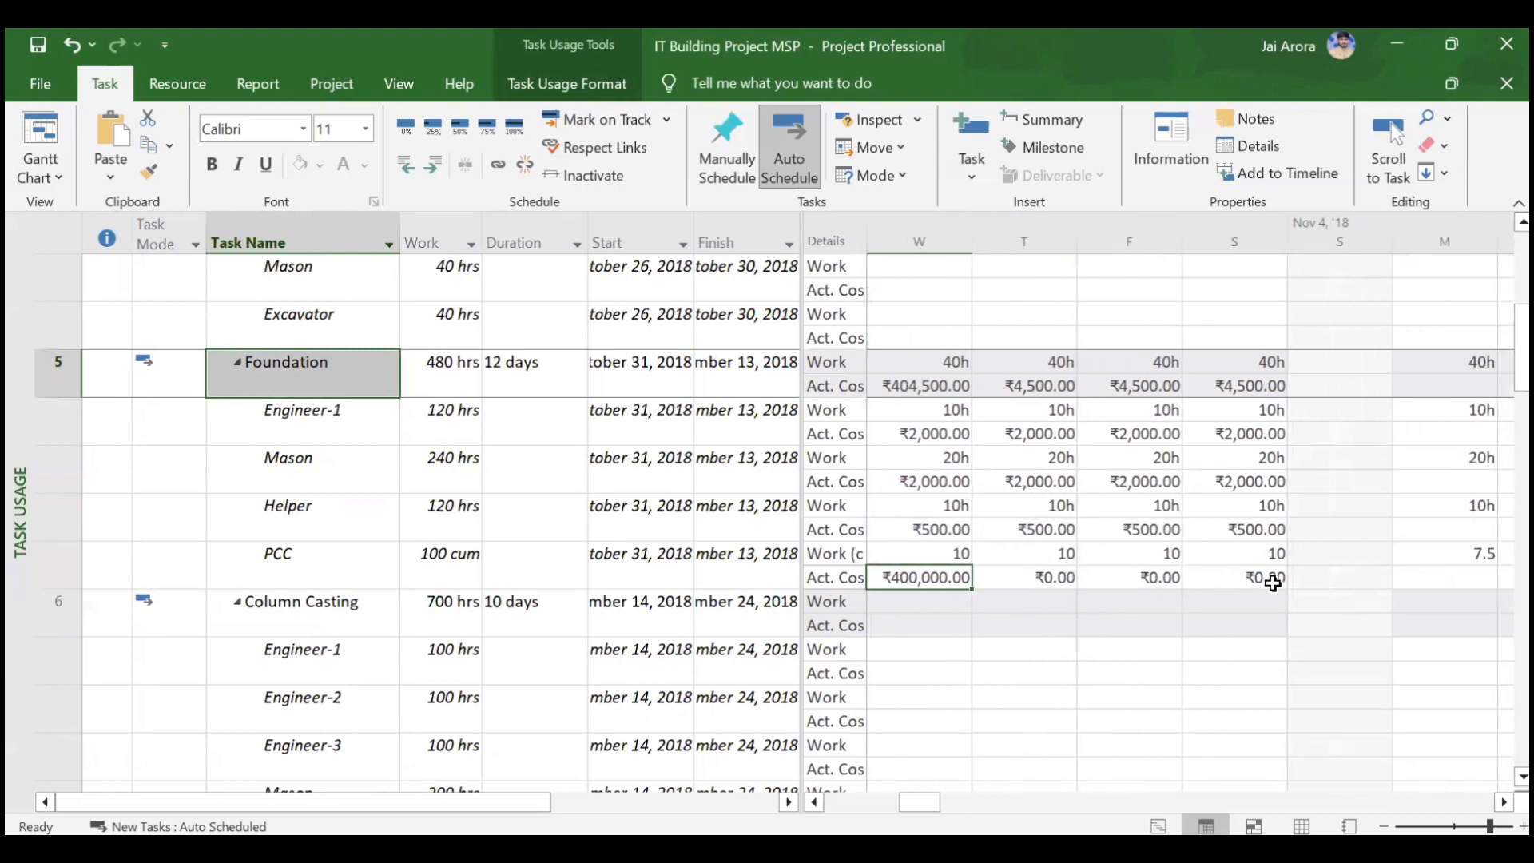
{"action": "scroll", "coordinate": [1270, 580], "scroll_direction": "right", "scroll_amount": 2}
{"action": "scroll", "coordinate": [1274, 581], "scroll_direction": "left", "scroll_amount": 2}
{"action": "scroll", "coordinate": [908, 557], "scroll_direction": "left", "scroll_amount": 1}
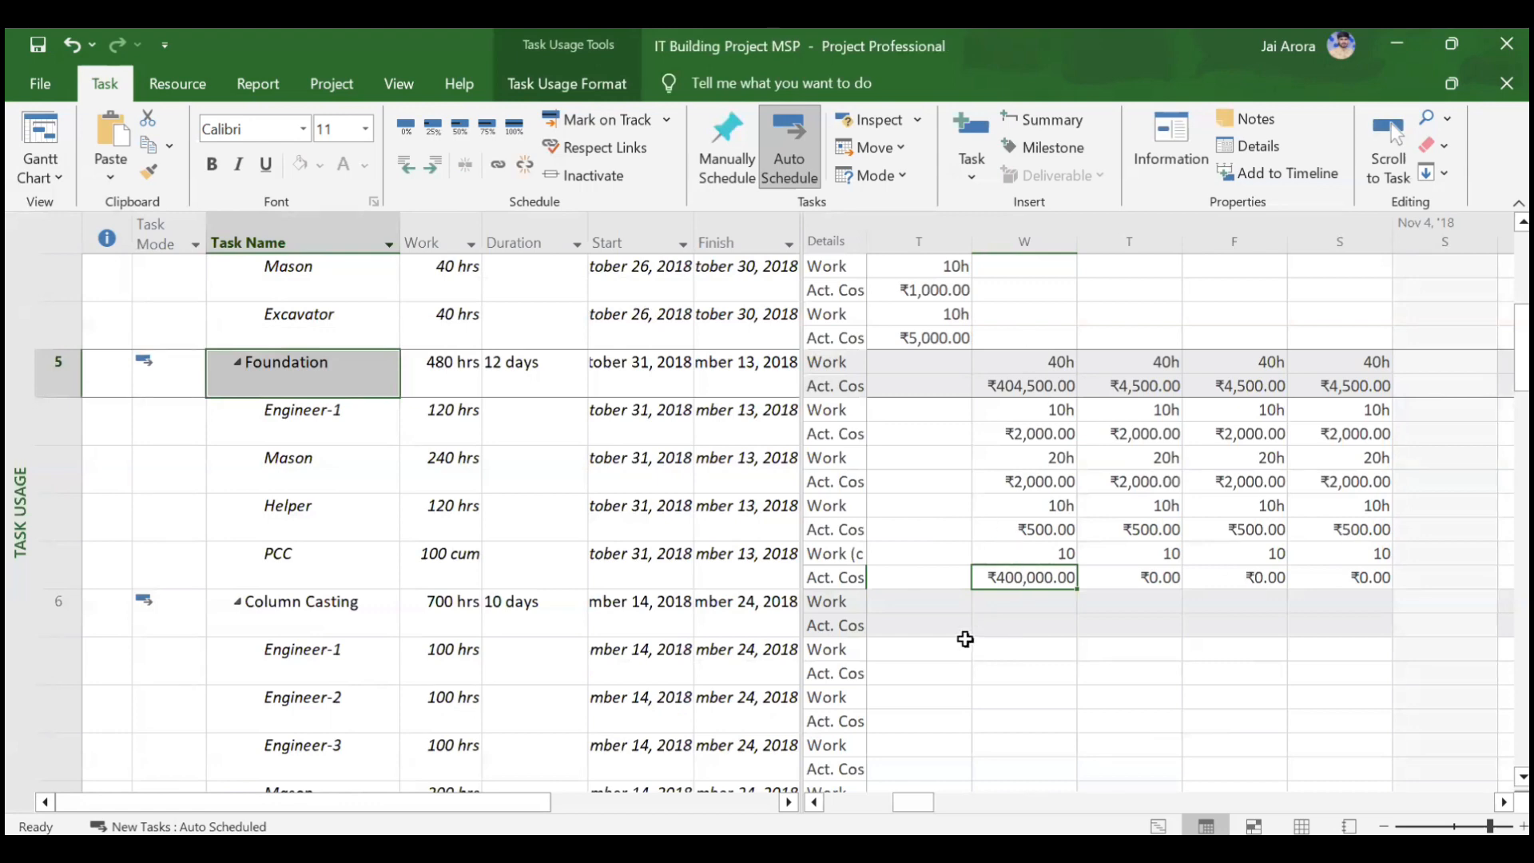
Return to the Gantt Chart view and review the Foundation task's progress, actual cost and baseline cost.
{"action": "left_click", "coordinate": [40, 136]}
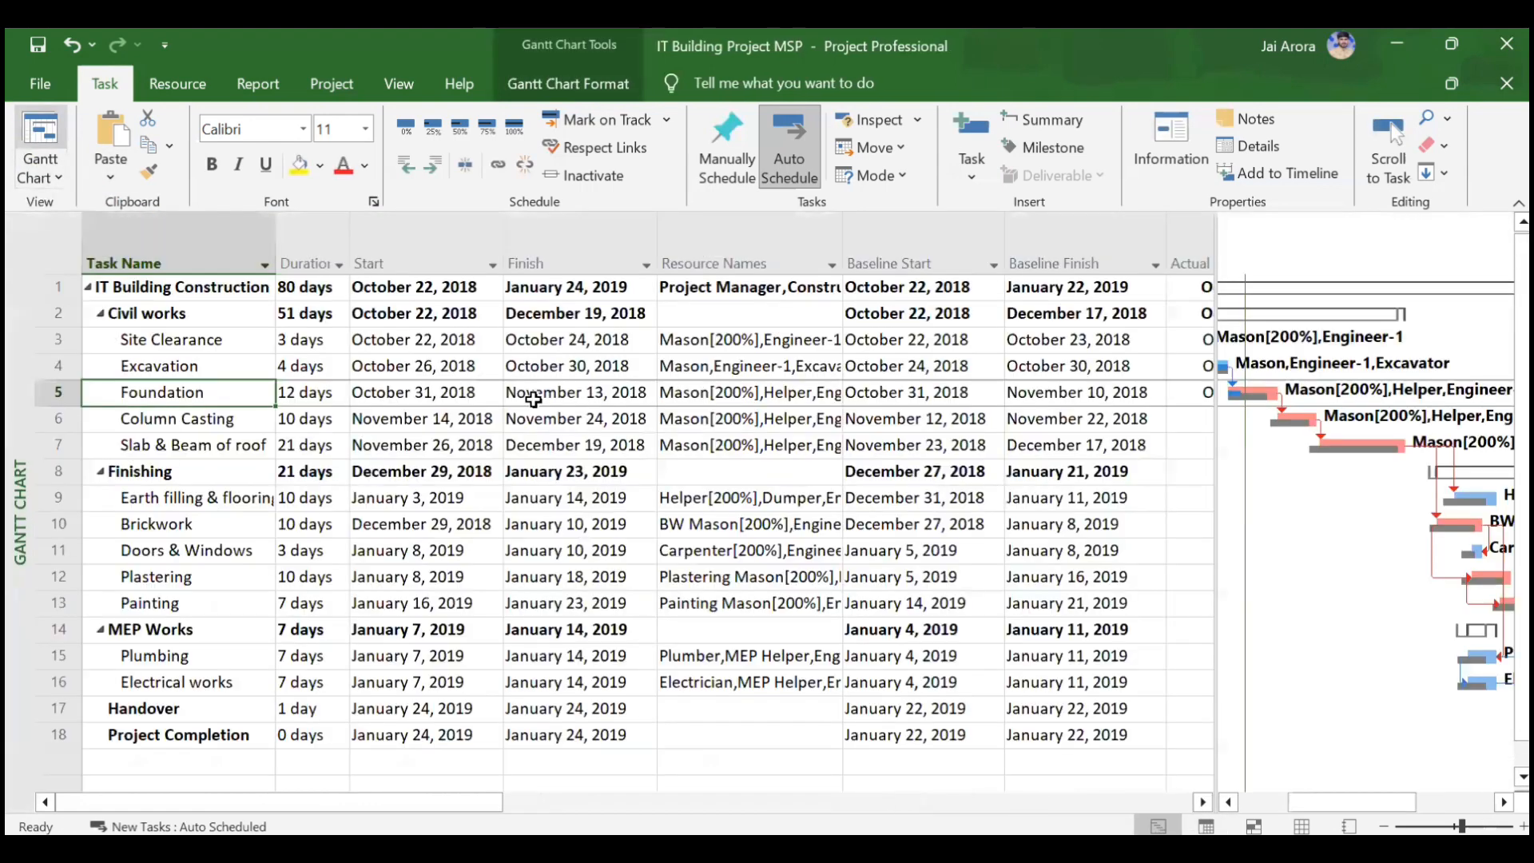
{"action": "scroll", "coordinate": [883, 389], "scroll_direction": "right", "scroll_amount": 10}
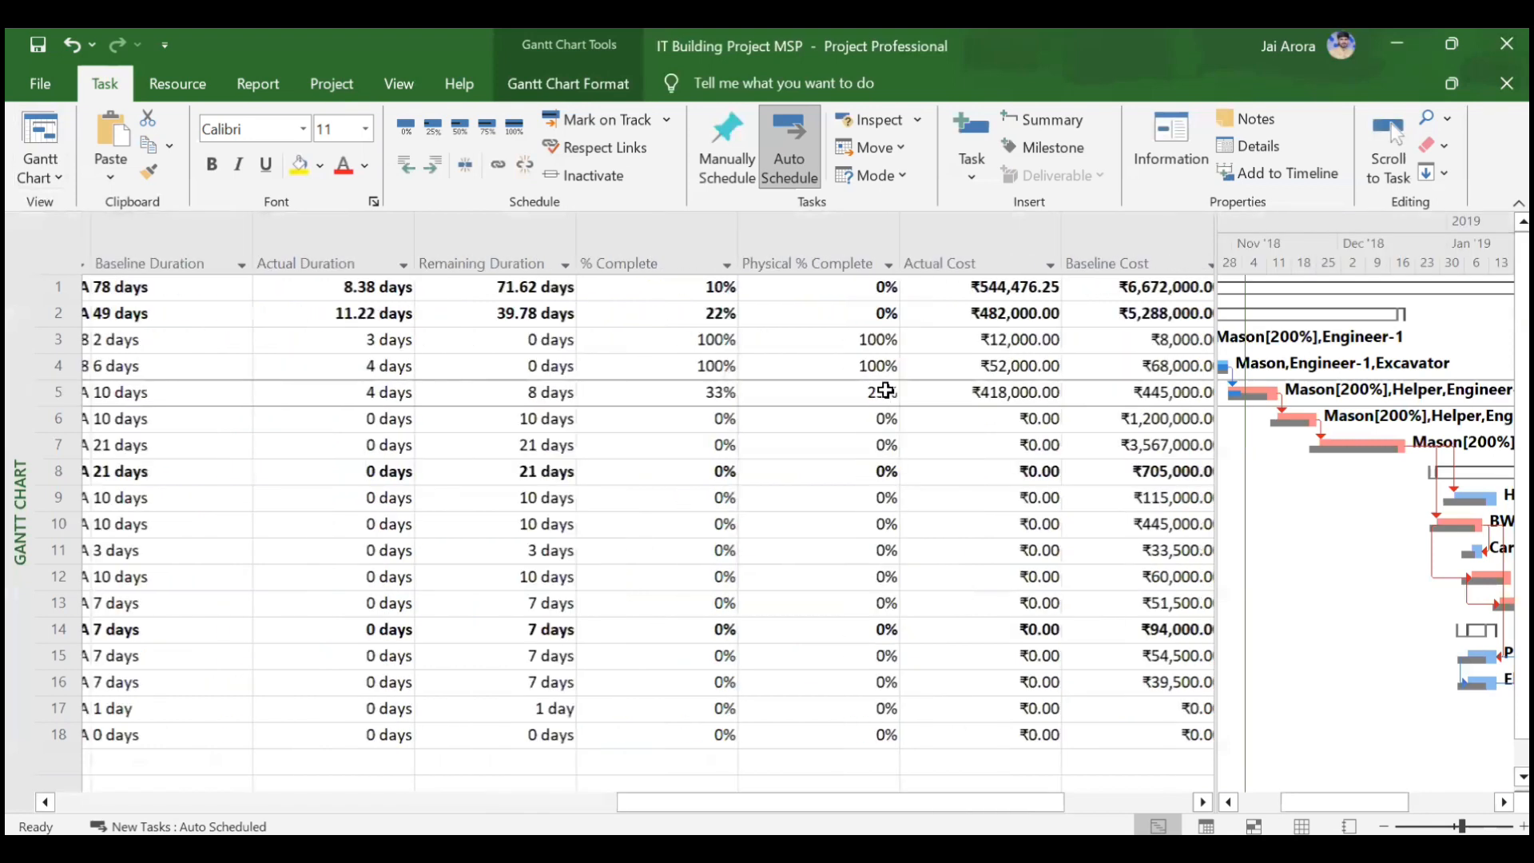
Examine the Civil works summary task's baseline, actual and remaining durations and its percent complete in the Gantt Chart table.
{"action": "scroll", "coordinate": [885, 390], "scroll_direction": "right", "scroll_amount": 1}
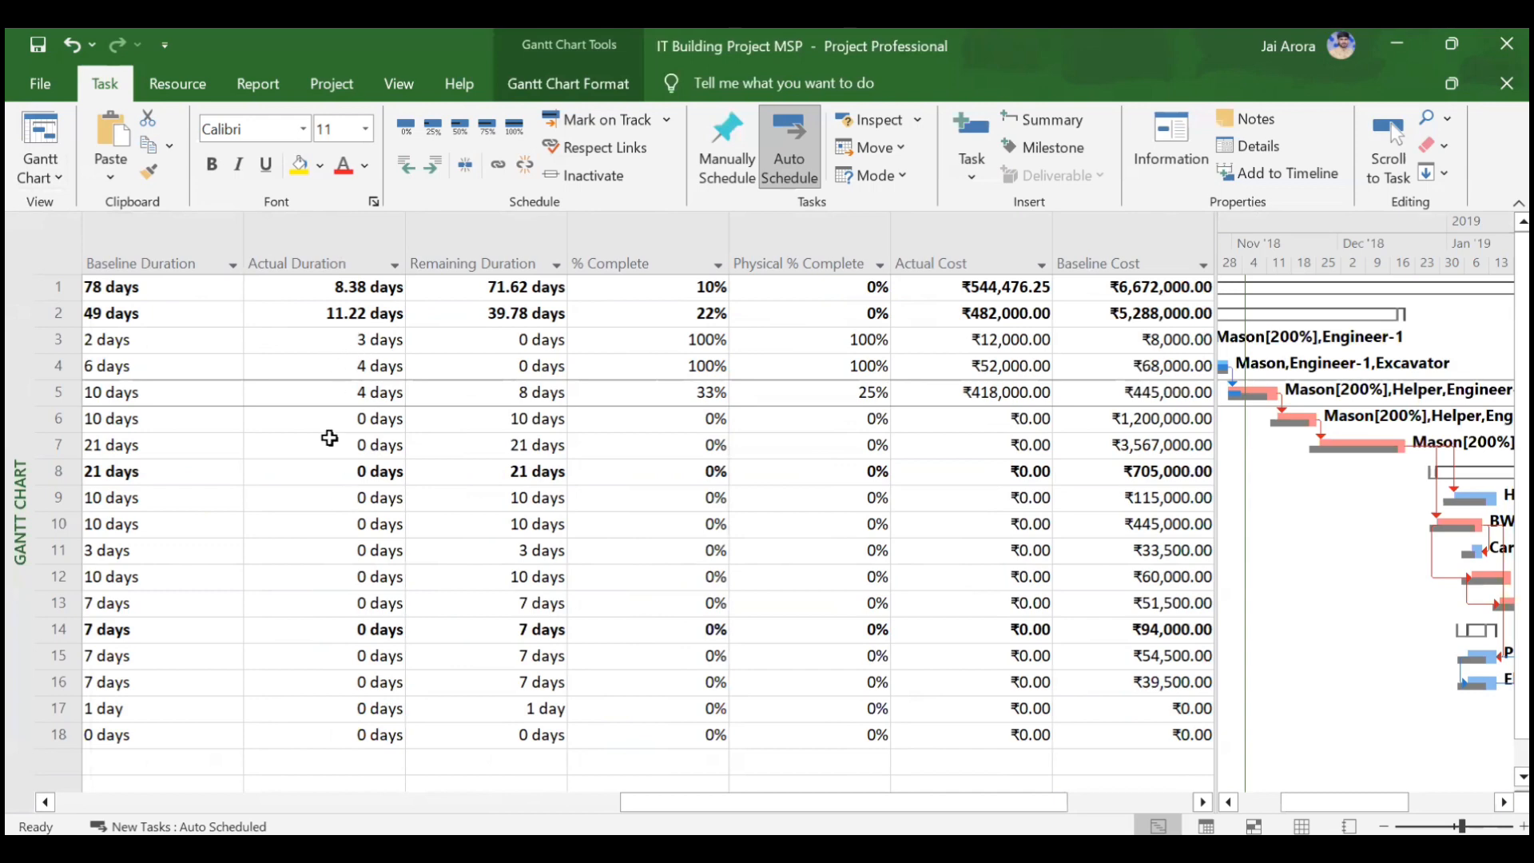
{"action": "scroll", "coordinate": [329, 444], "scroll_direction": "left", "scroll_amount": 10}
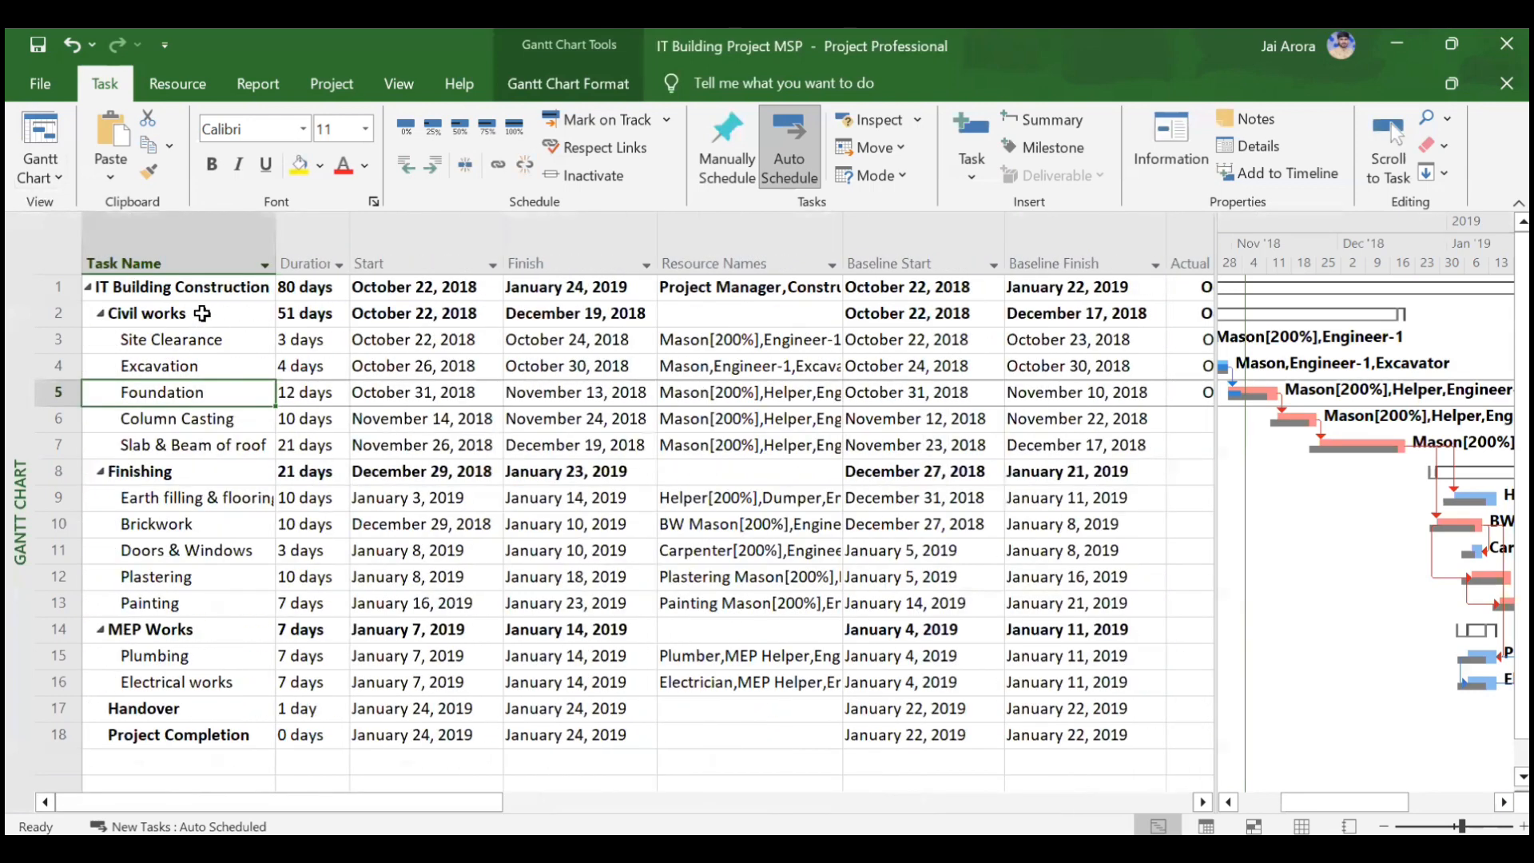
{"action": "left_click", "coordinate": [202, 312]}
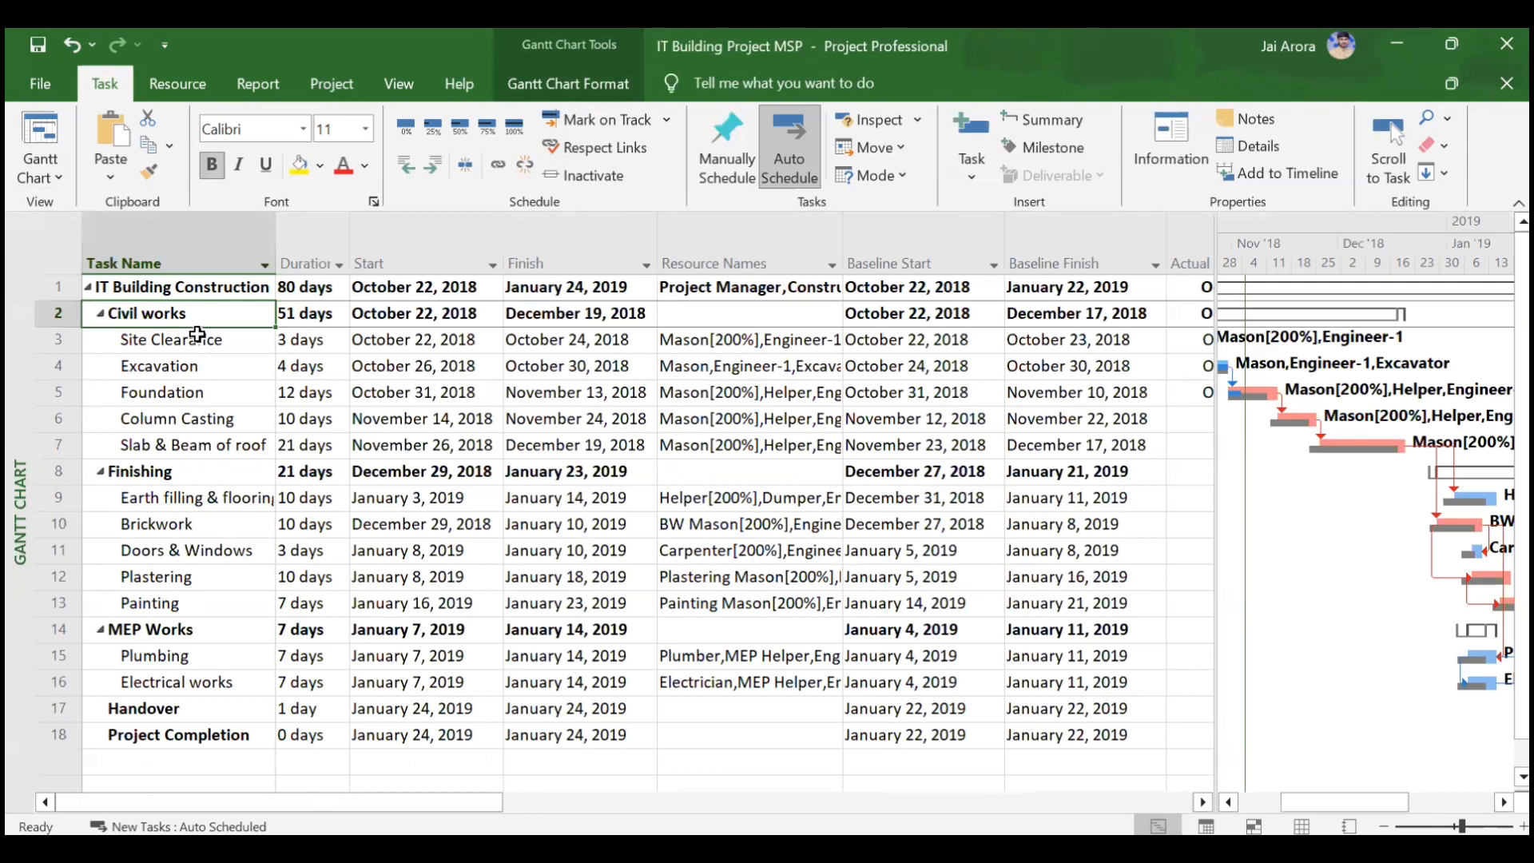
{"action": "scroll", "coordinate": [624, 415], "scroll_direction": "right", "scroll_amount": 5}
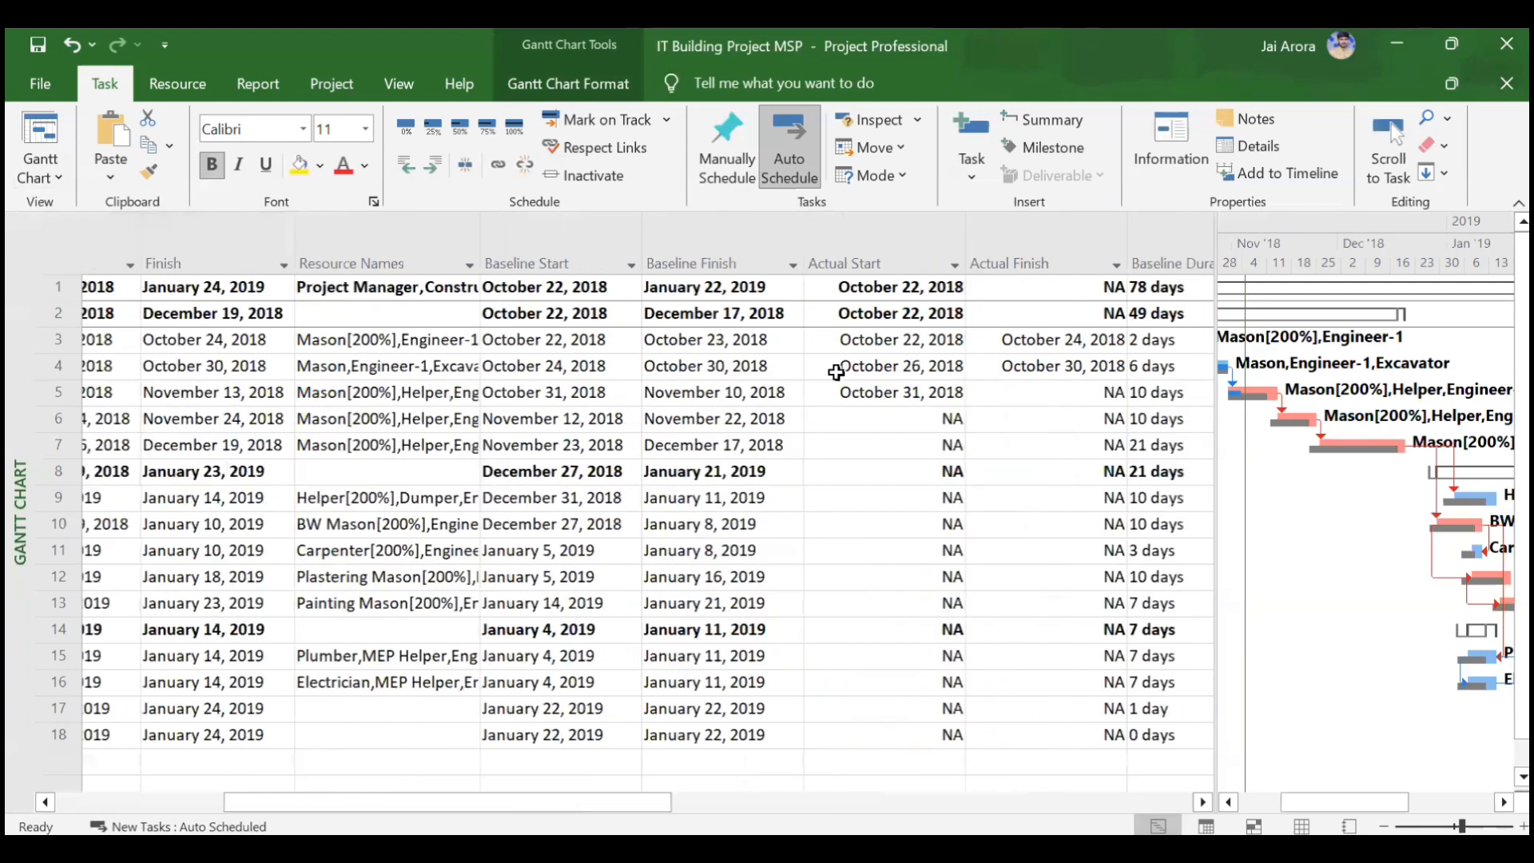
{"action": "scroll", "coordinate": [835, 373], "scroll_direction": "right", "scroll_amount": 7}
{"action": "scroll", "coordinate": [835, 372], "scroll_direction": "right", "scroll_amount": 1}
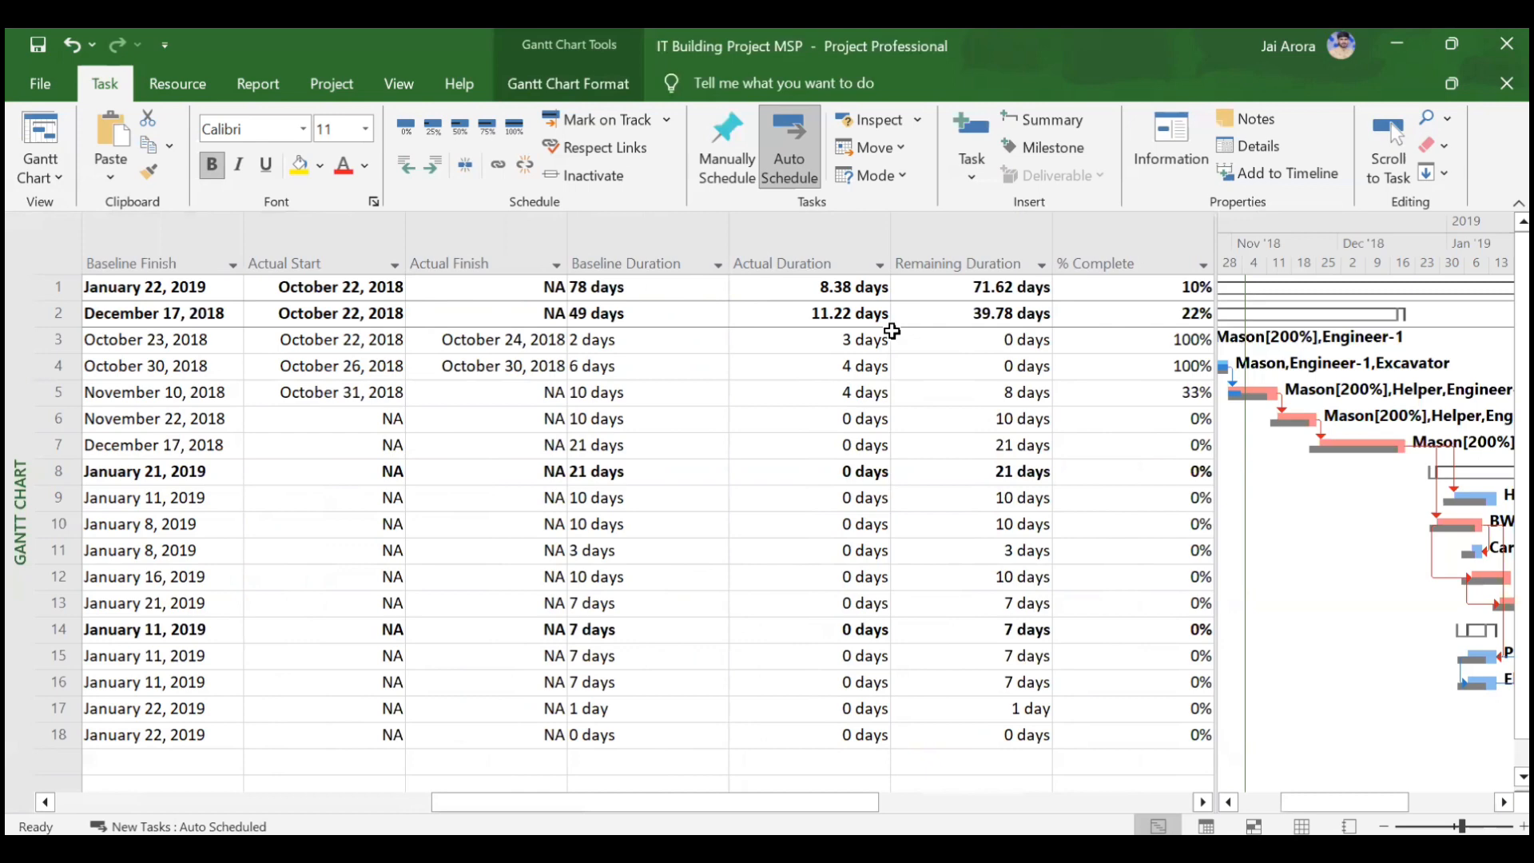
{"action": "scroll", "coordinate": [892, 331], "scroll_direction": "left", "scroll_amount": 10}
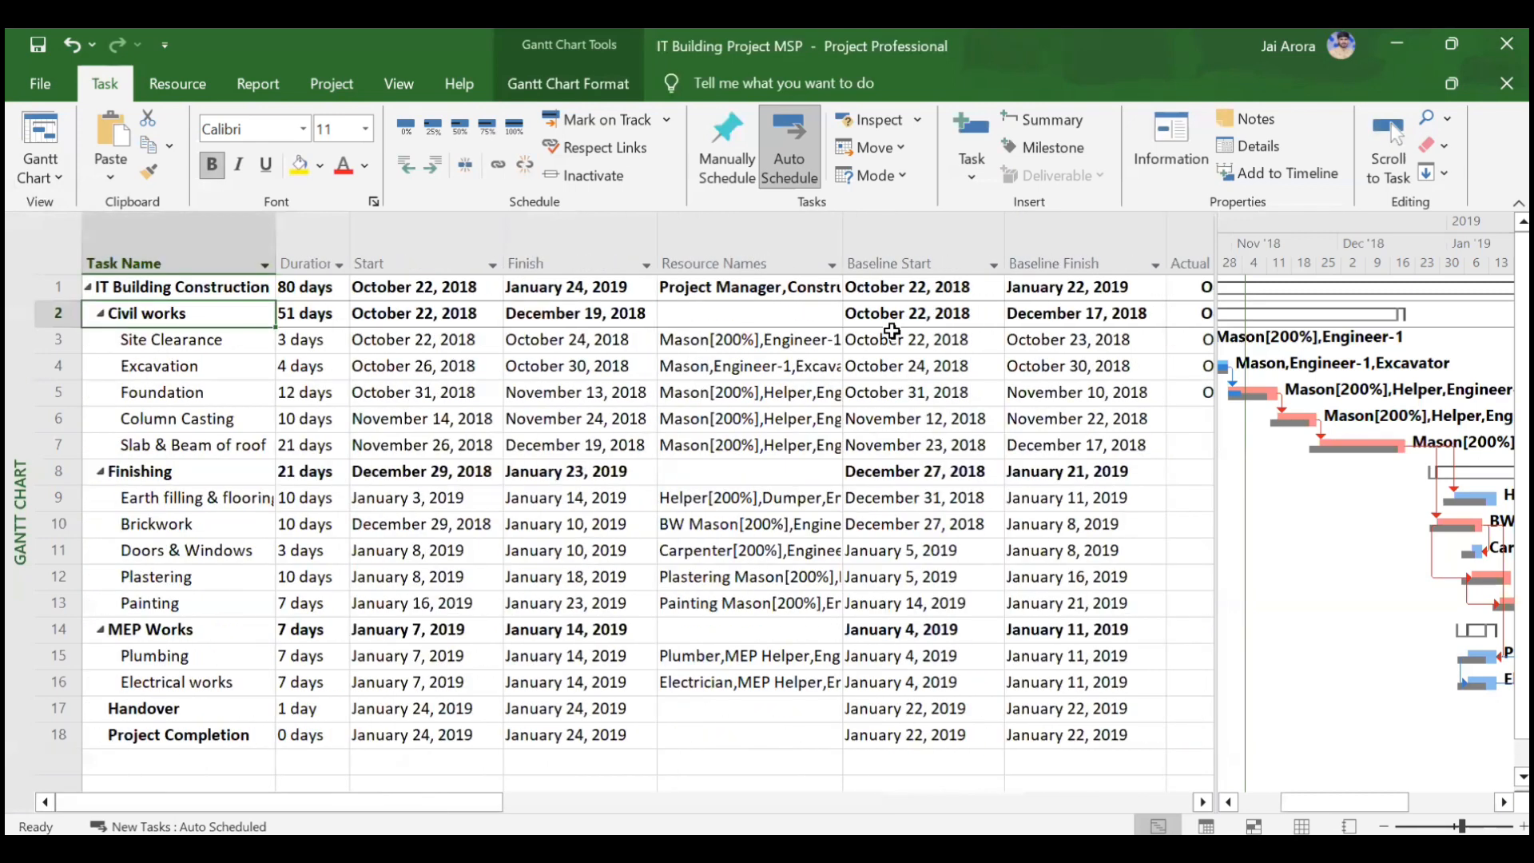